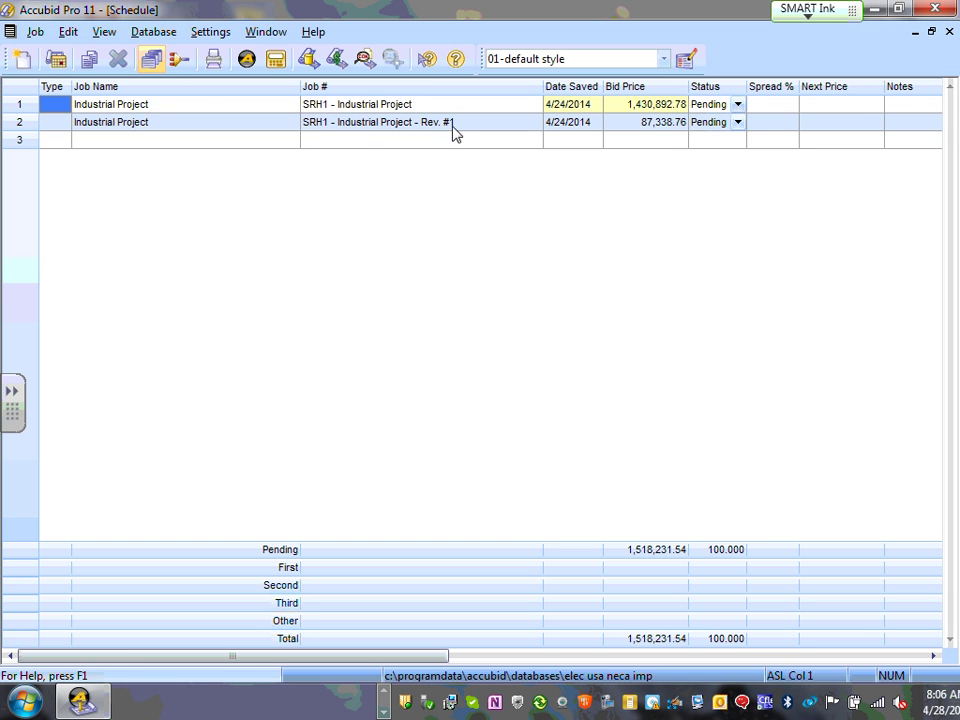
- Open the SRH1 - Industrial Project job from the Schedule list
left_click(139, 120)
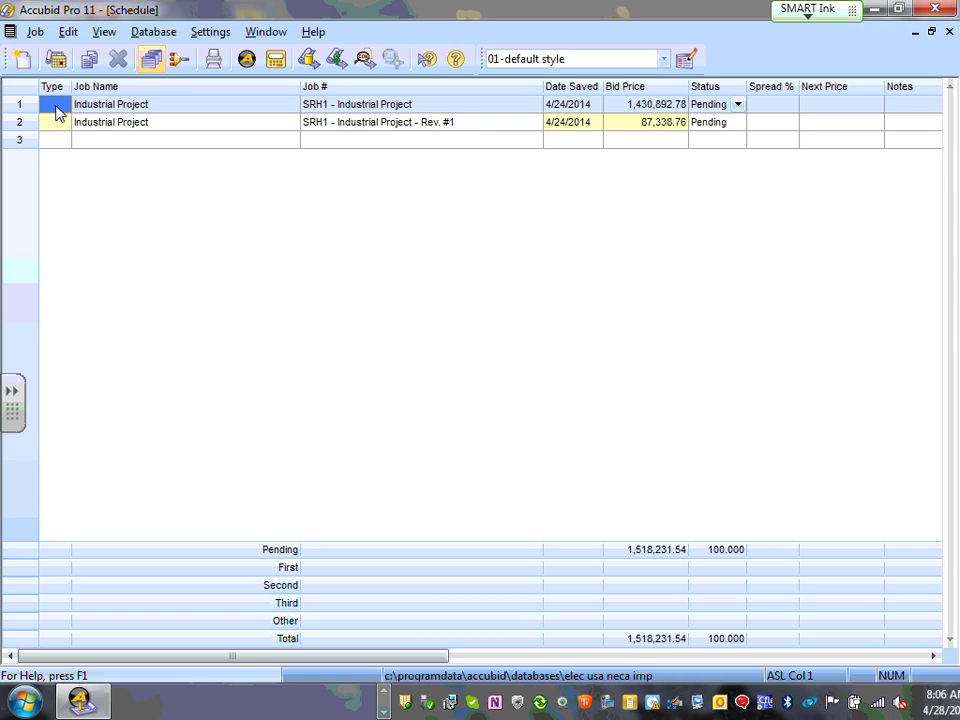
double_click(60, 110)
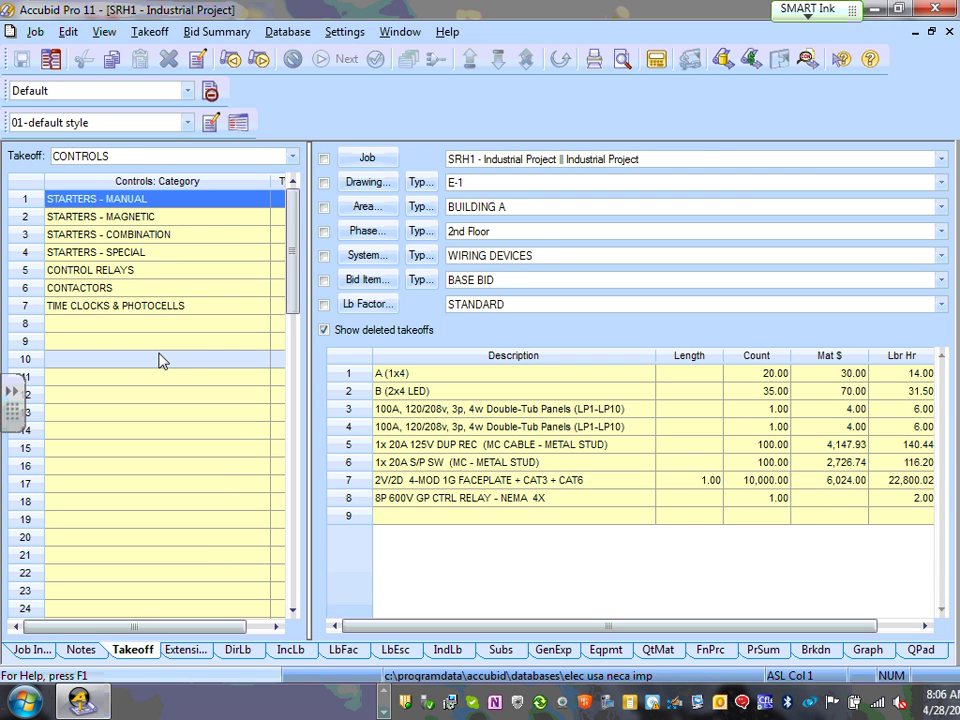
- Show the Job Information page and compare the Job Address and Client Address tabs
left_click(33, 651)
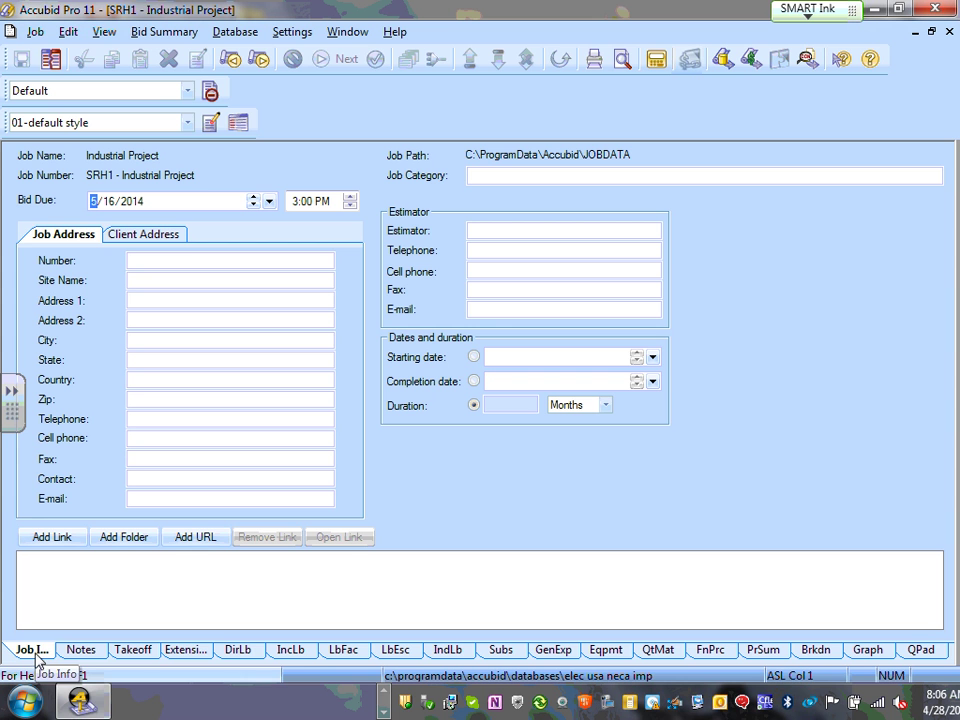
left_click(154, 236)
left_click(66, 236)
left_click(144, 236)
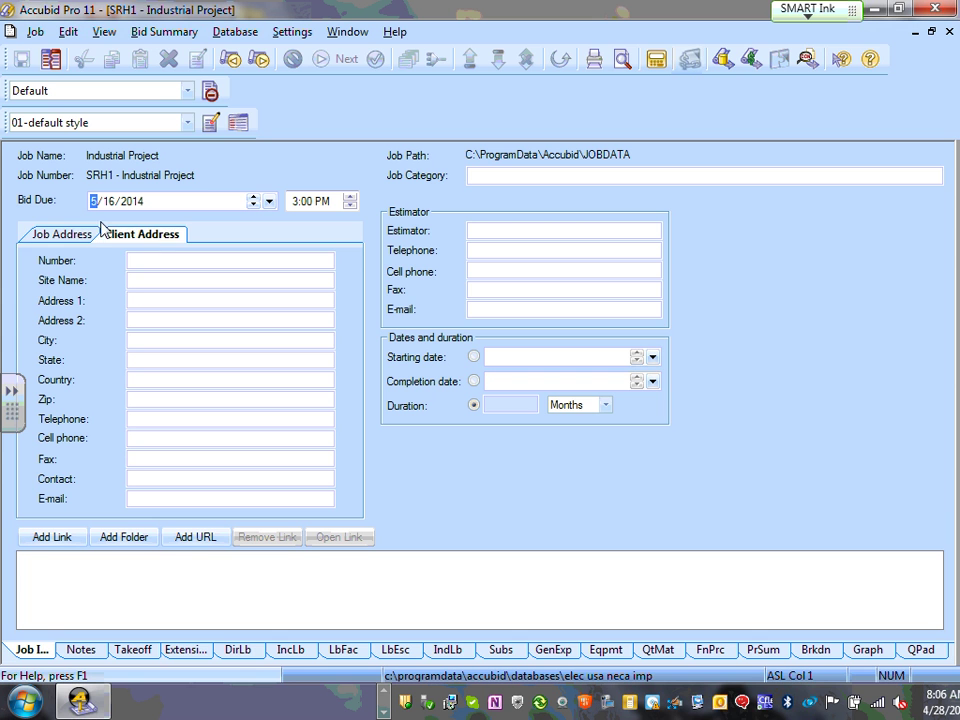
left_click(62, 243)
left_click(166, 240)
left_click(64, 242)
left_click(144, 240)
left_click(66, 240)
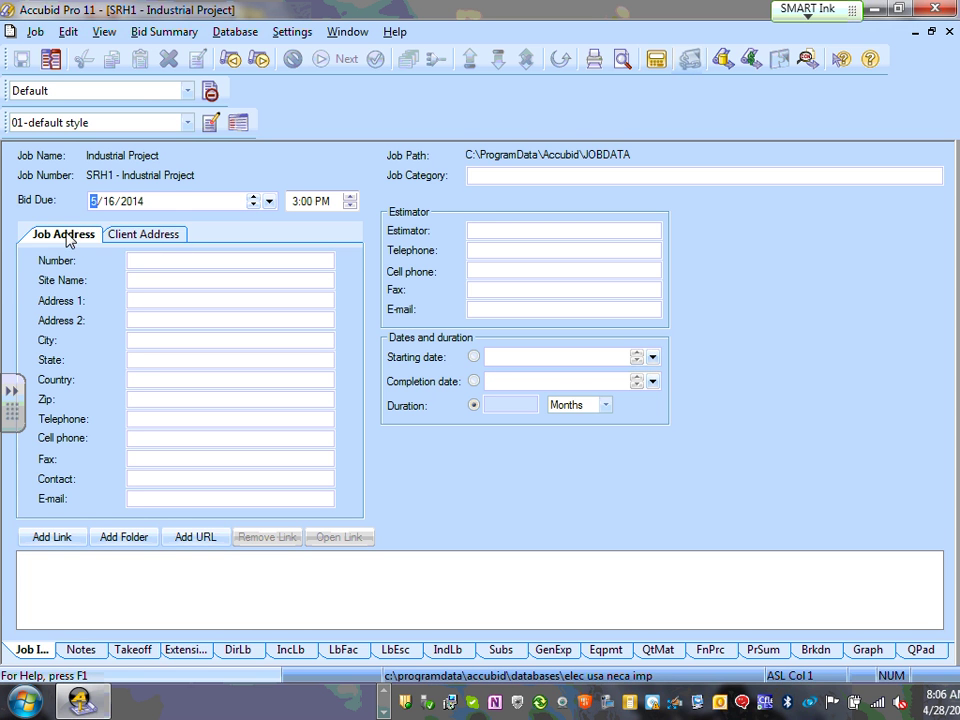
left_click(146, 241)
left_click(69, 242)
left_click(160, 245)
left_click(76, 238)
left_click(152, 244)
left_click(88, 244)
- Step through the job address Number field, then on to the estimator details
left_click(172, 267)
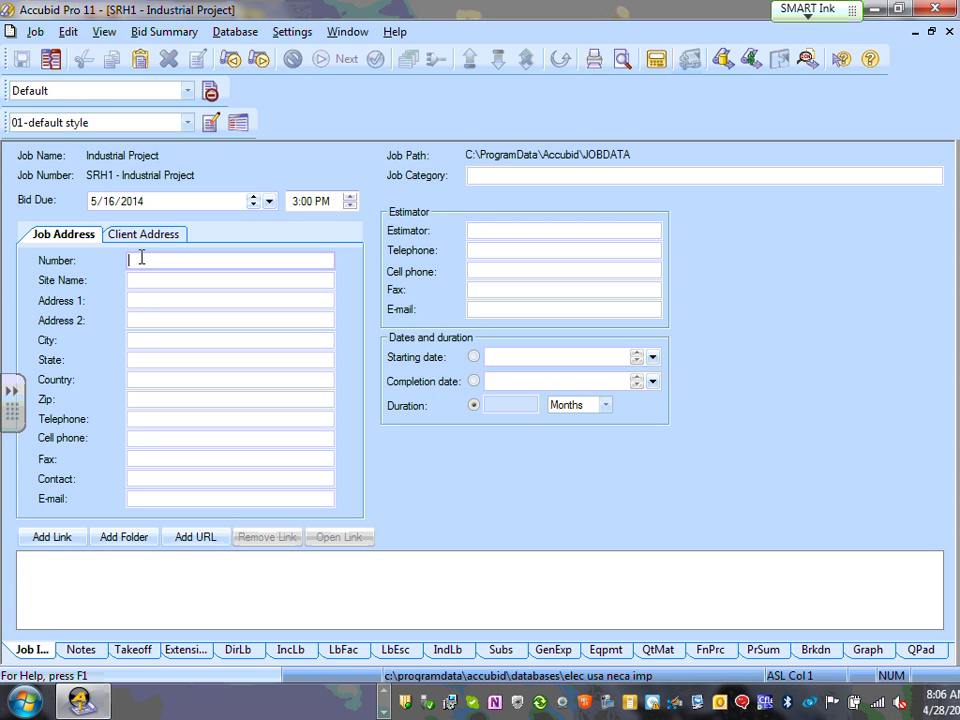
key("Tab")
key("Tab")
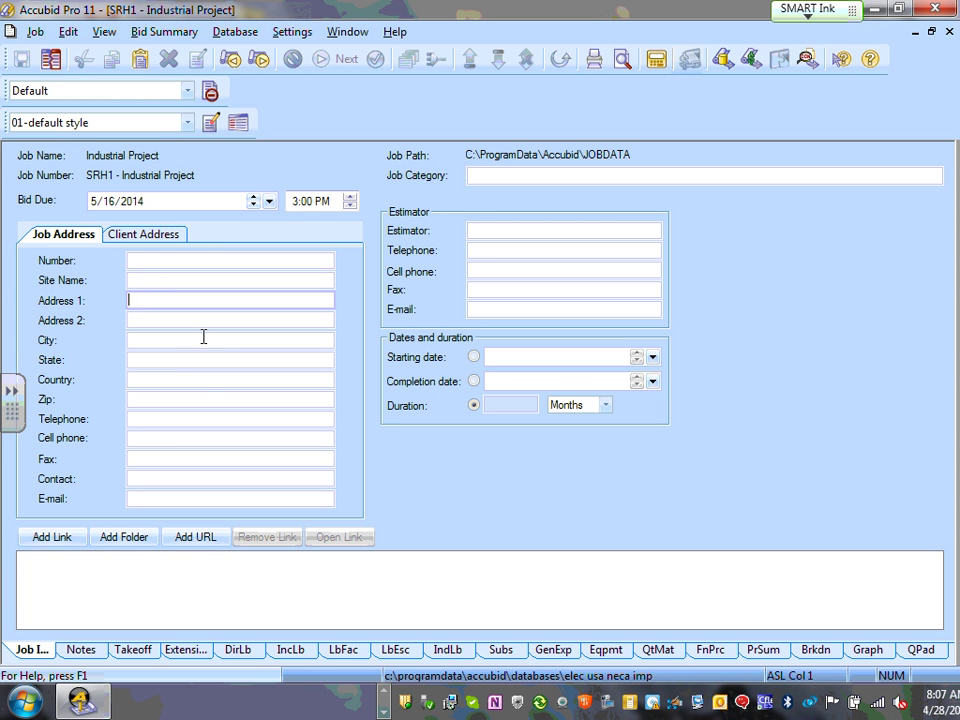
left_click(500, 229)
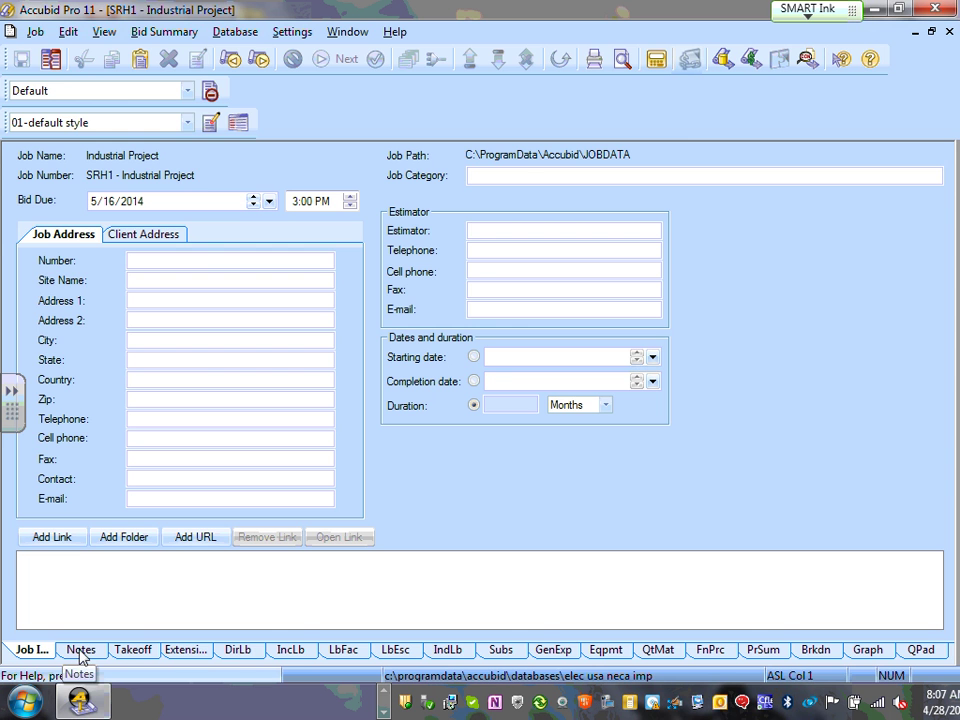
- Close the Industrial Project job and reopen it from the Schedule
left_click(36, 32)
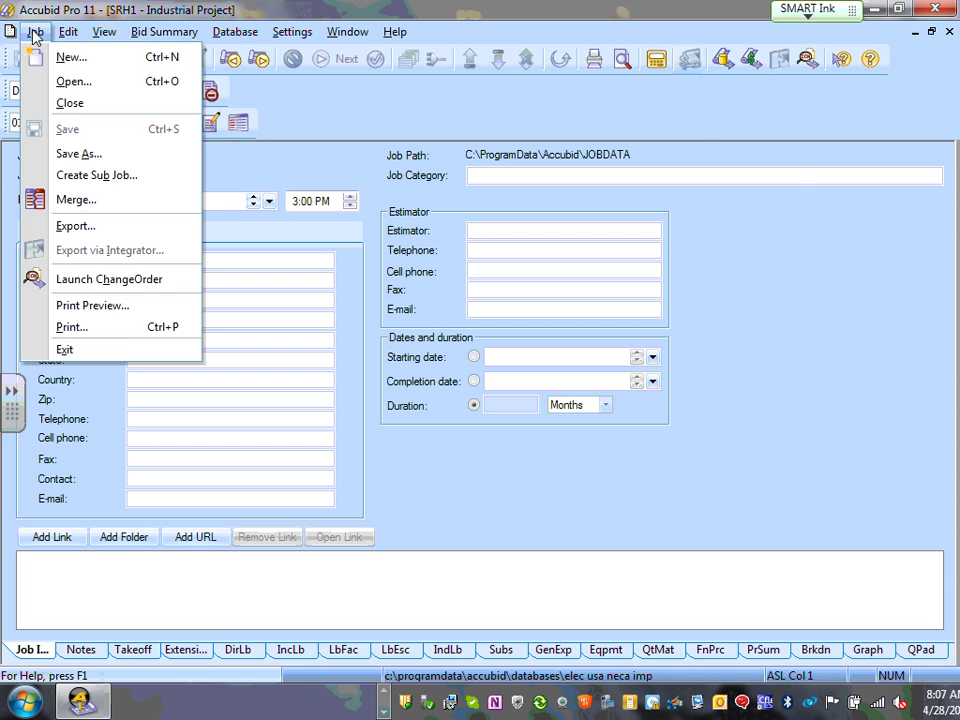
left_click(84, 102)
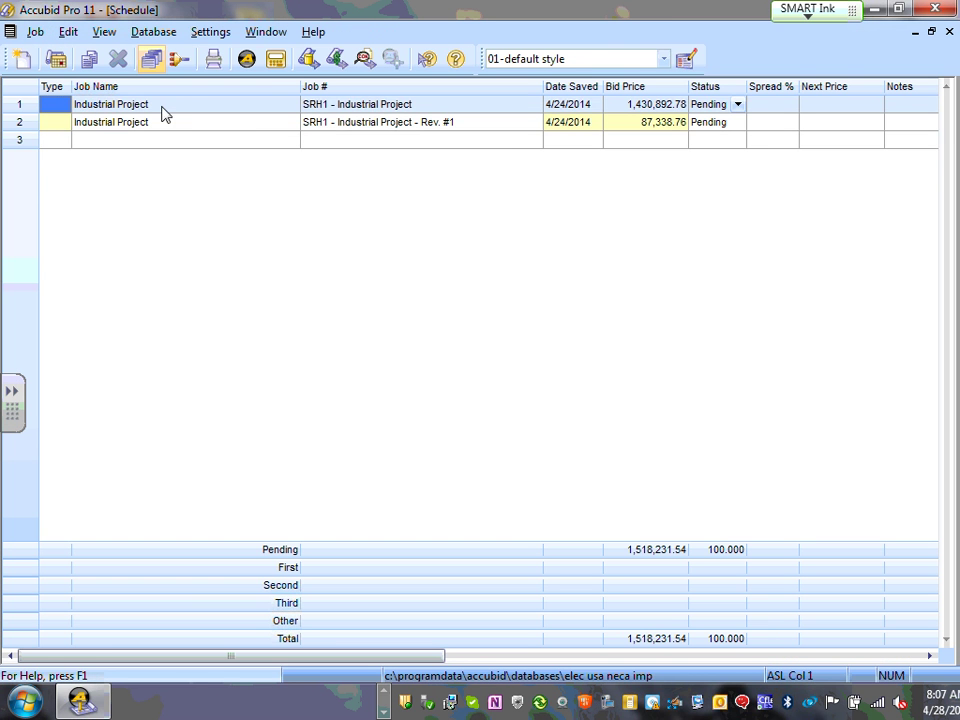
double_click(57, 113)
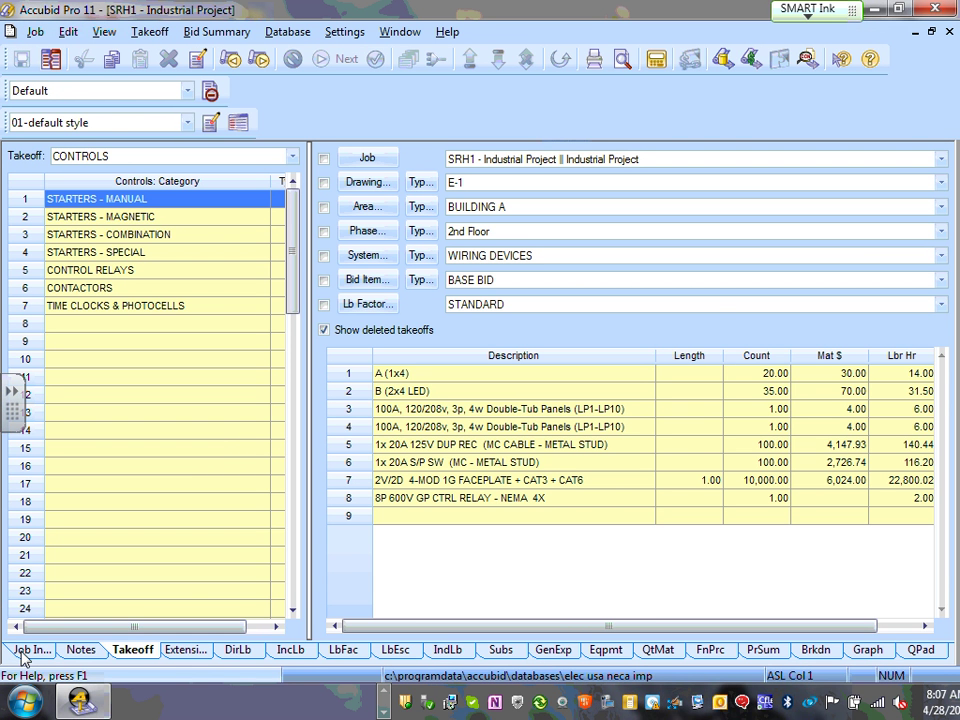
- Display the job's Project Notes page from the Job Info area
left_click(27, 651)
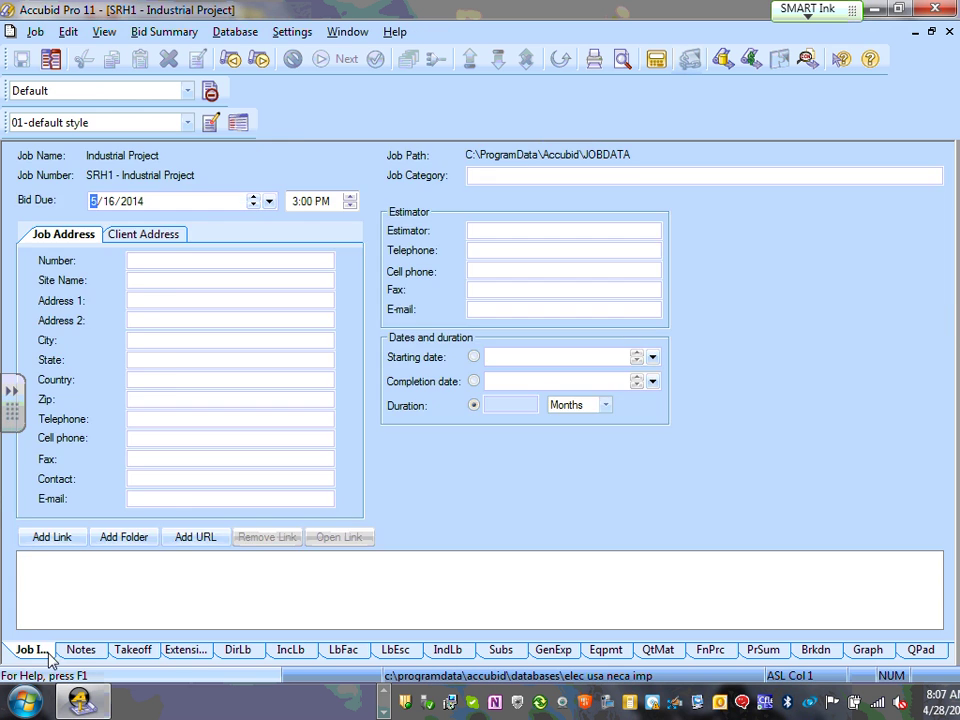
left_click(80, 650)
left_click(20, 652)
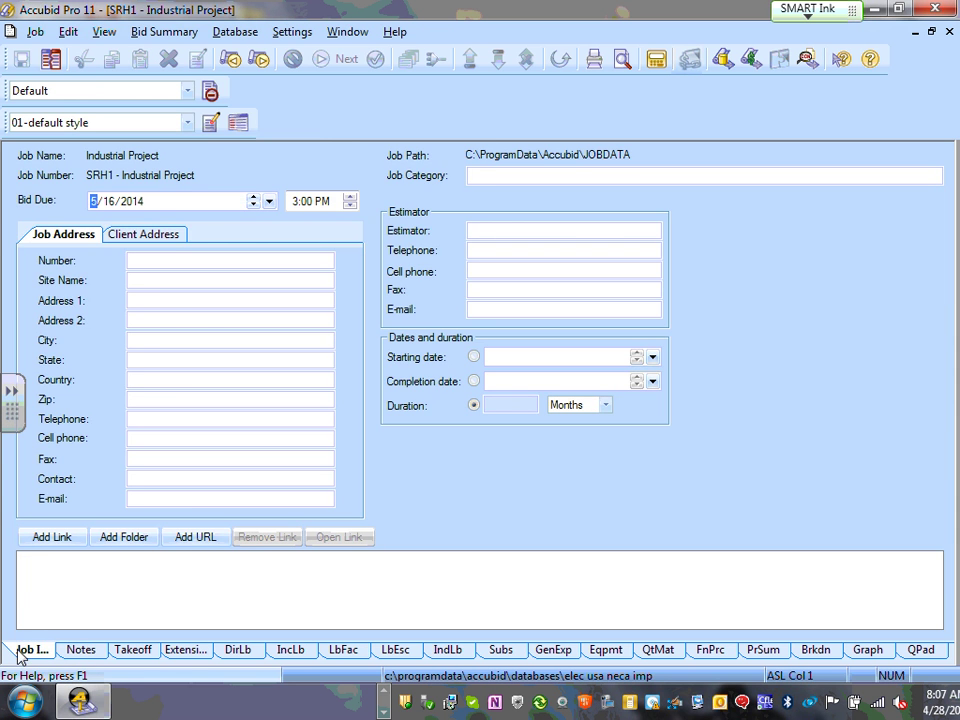
left_click(80, 651)
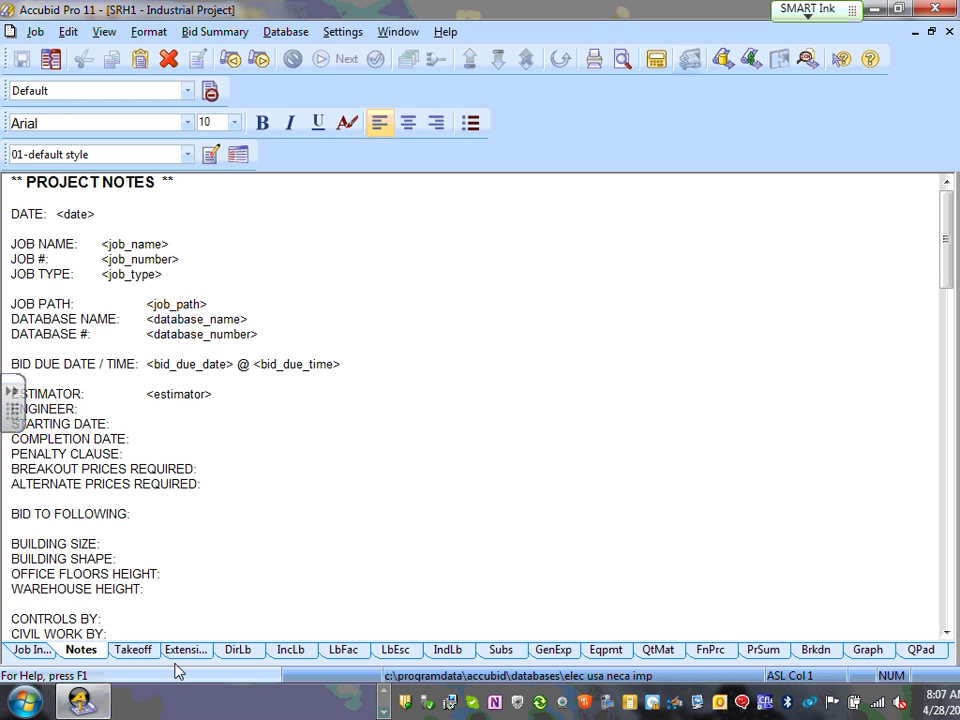
- Page through Takeoff, Extension, Direct, Incidental, Factoring, Escalation, Indirect Labor and Subcontractors tables
left_click(142, 660)
left_click(186, 655)
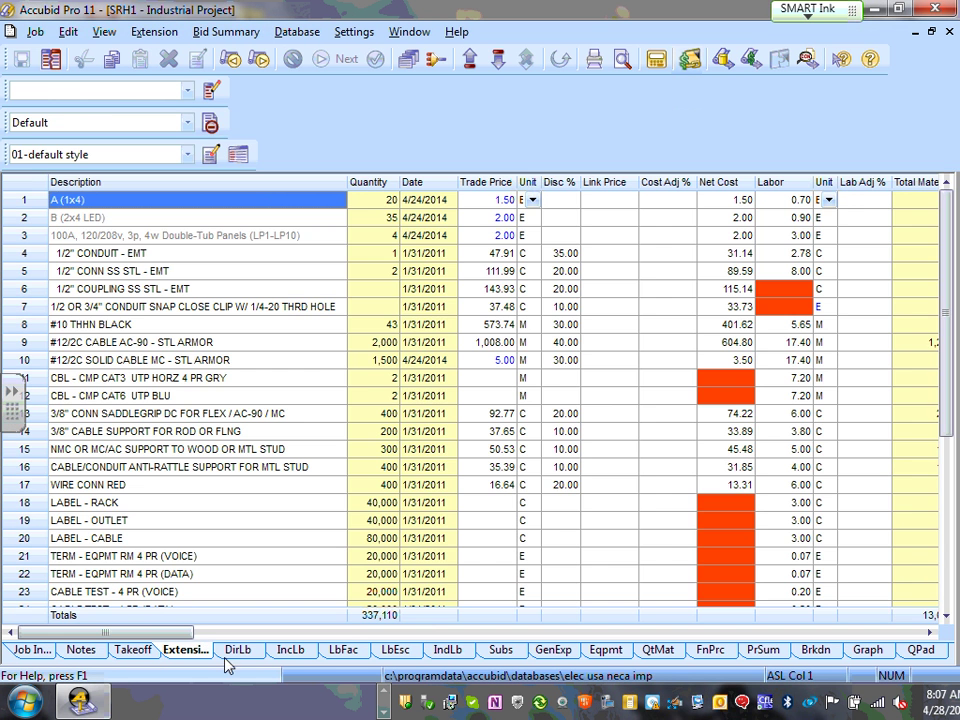
left_click(242, 660)
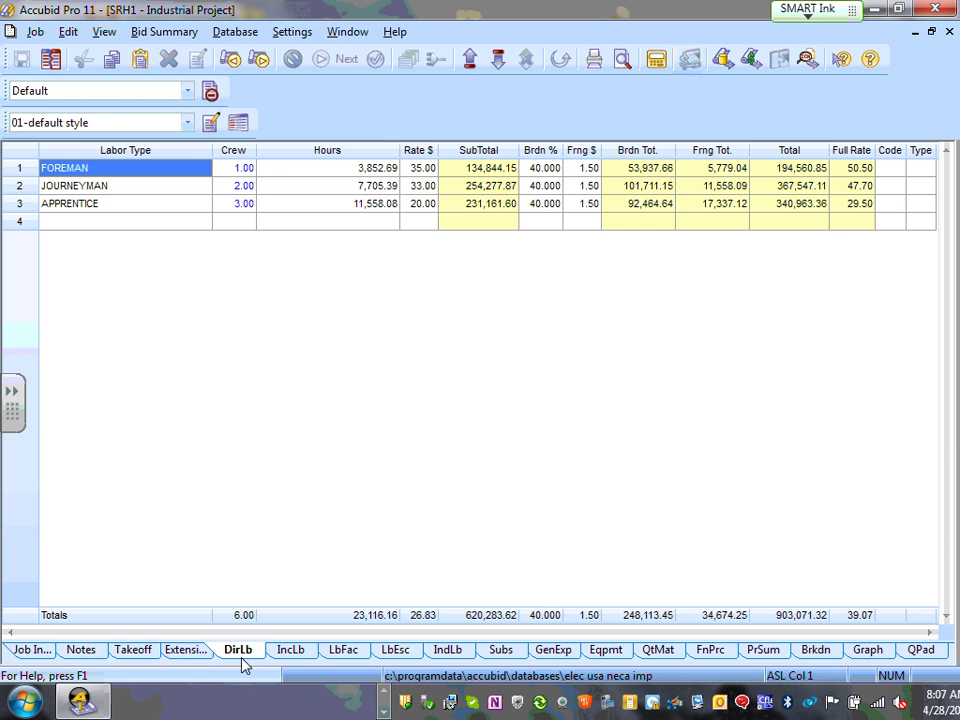
left_click(301, 659)
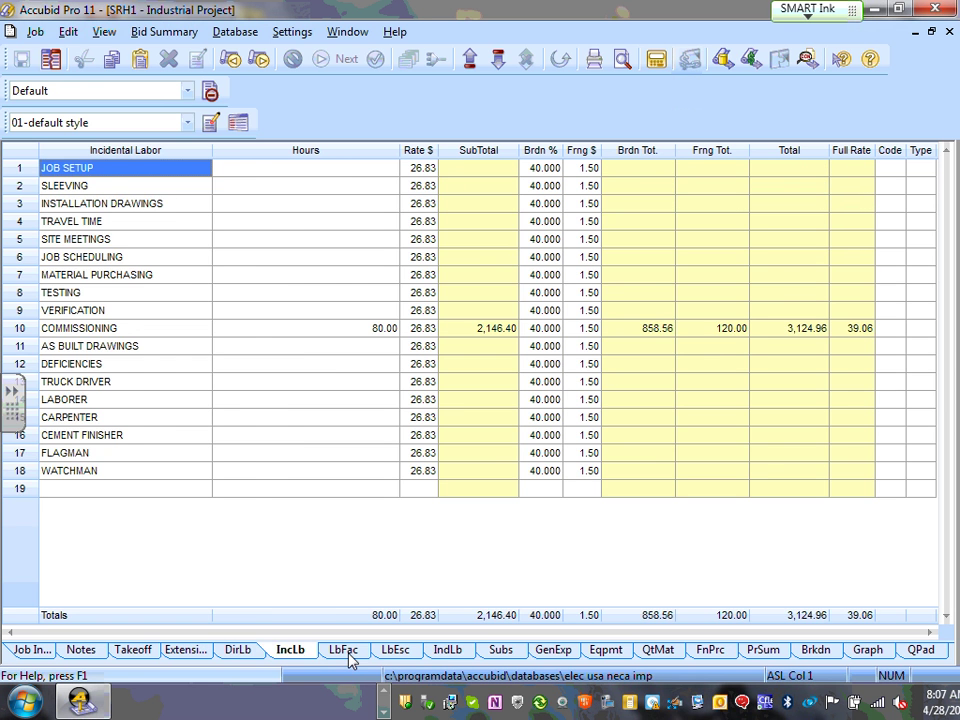
left_click(344, 655)
left_click(397, 656)
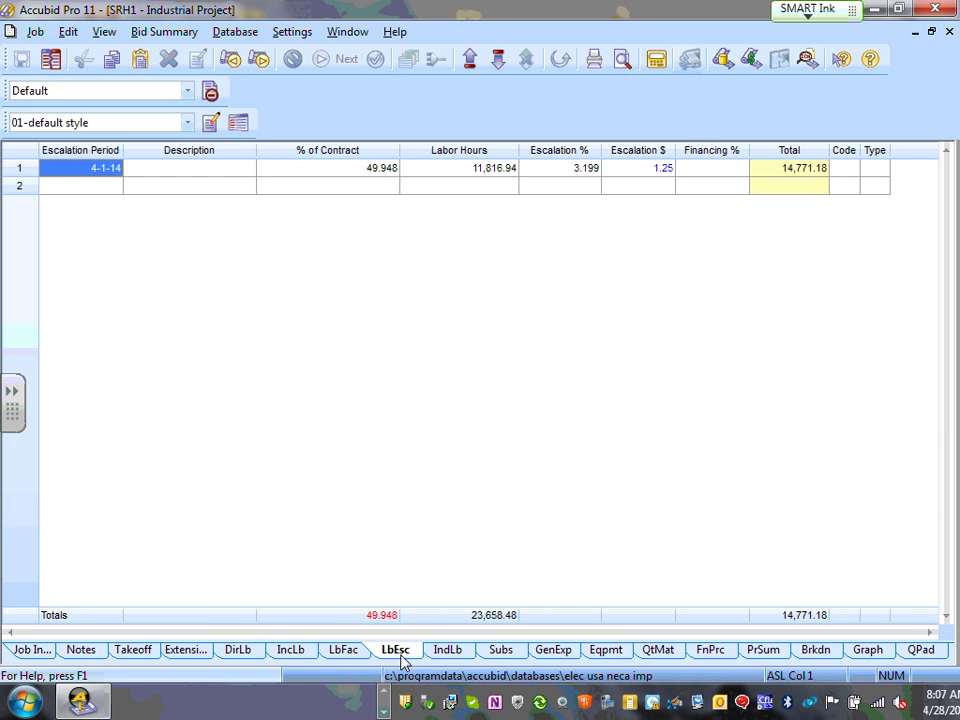
left_click(459, 659)
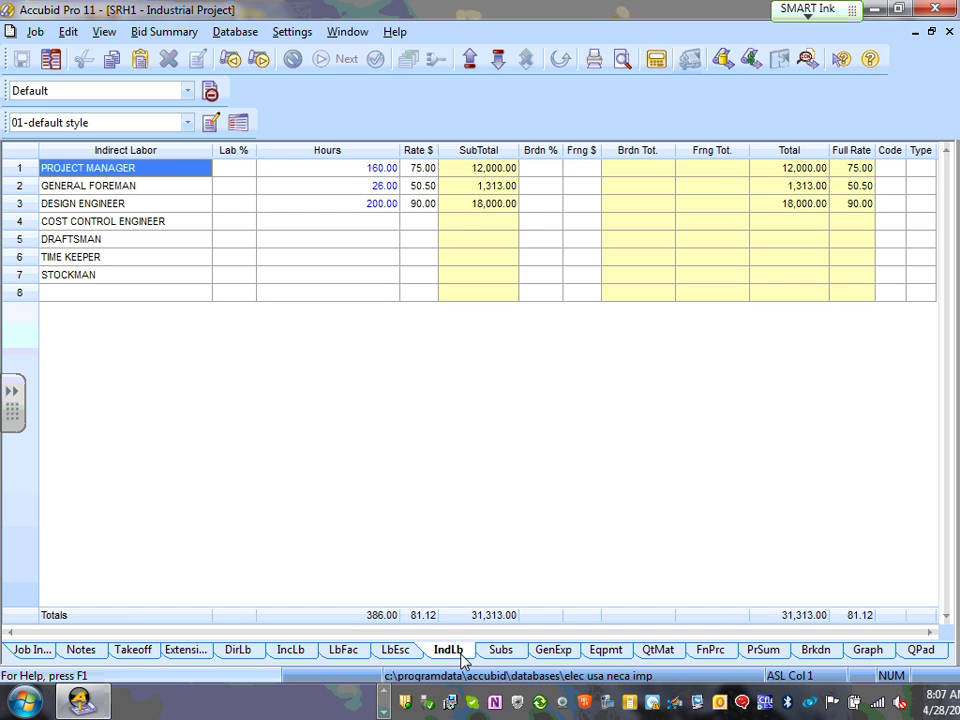
left_click(506, 655)
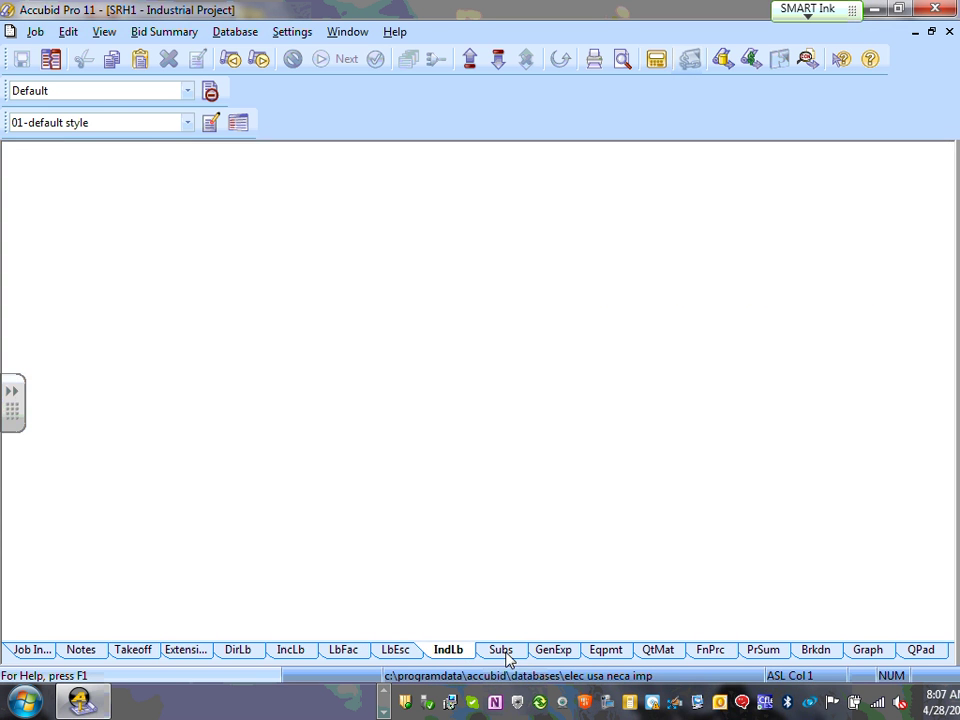
- View General Expenses, Equipment, Quoted Materials, Final Pricing, Summary, Breakdown and Graph, then Job Info
left_click(553, 652)
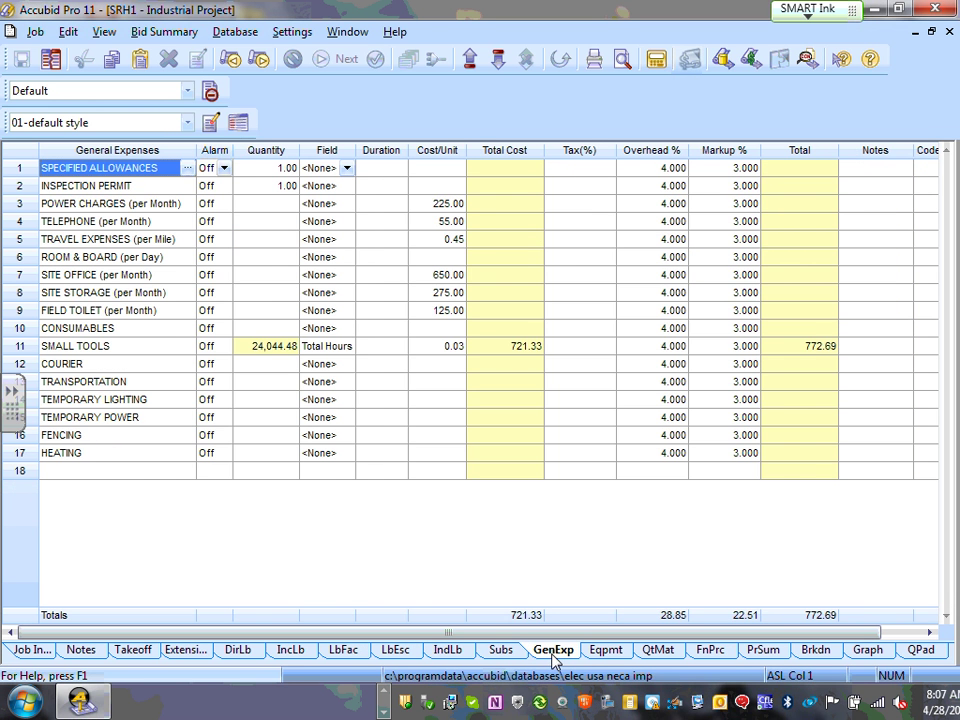
left_click(618, 658)
left_click(664, 656)
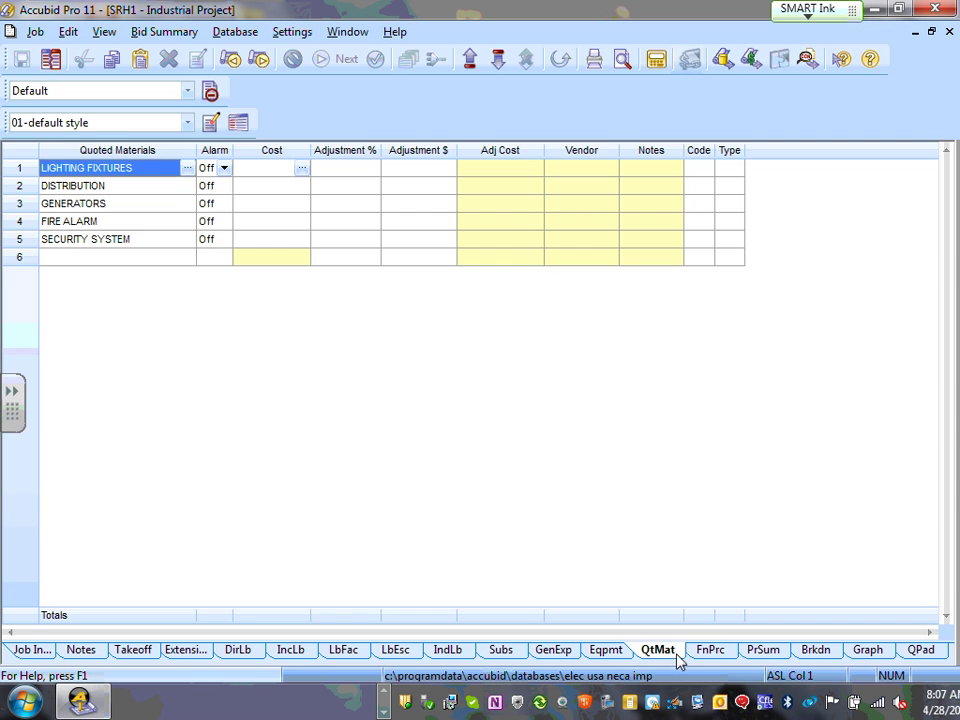
left_click(712, 655)
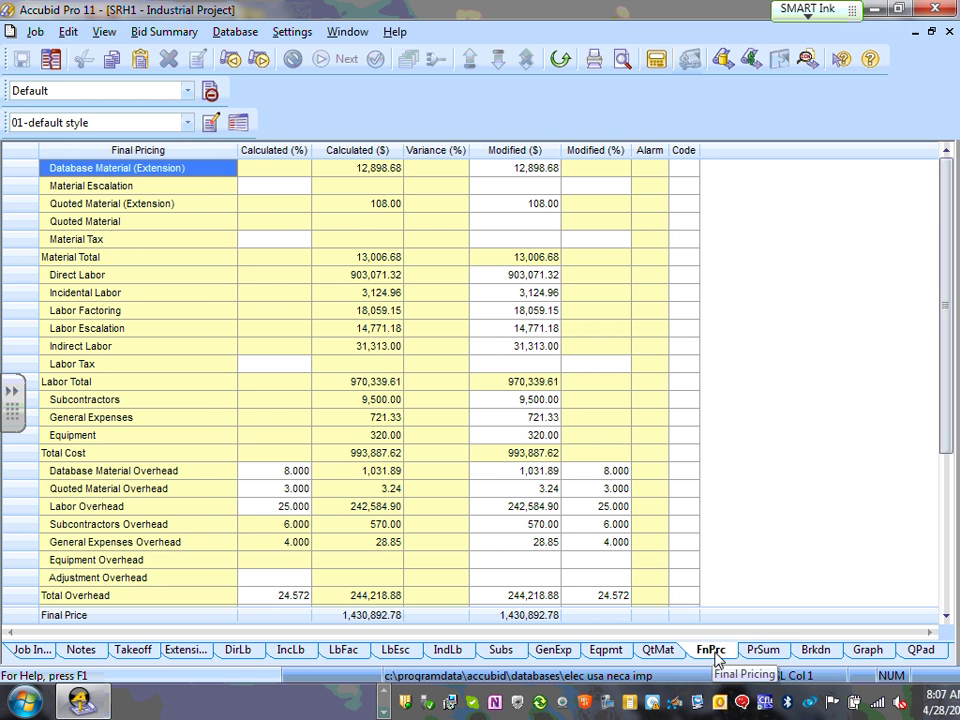
left_click(758, 652)
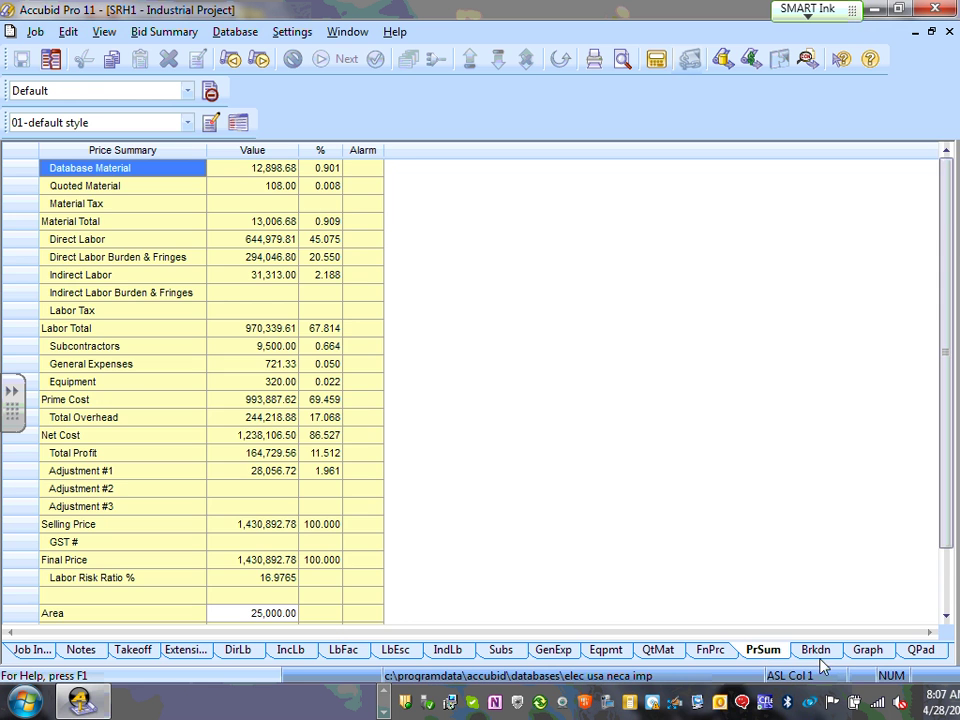
left_click(815, 652)
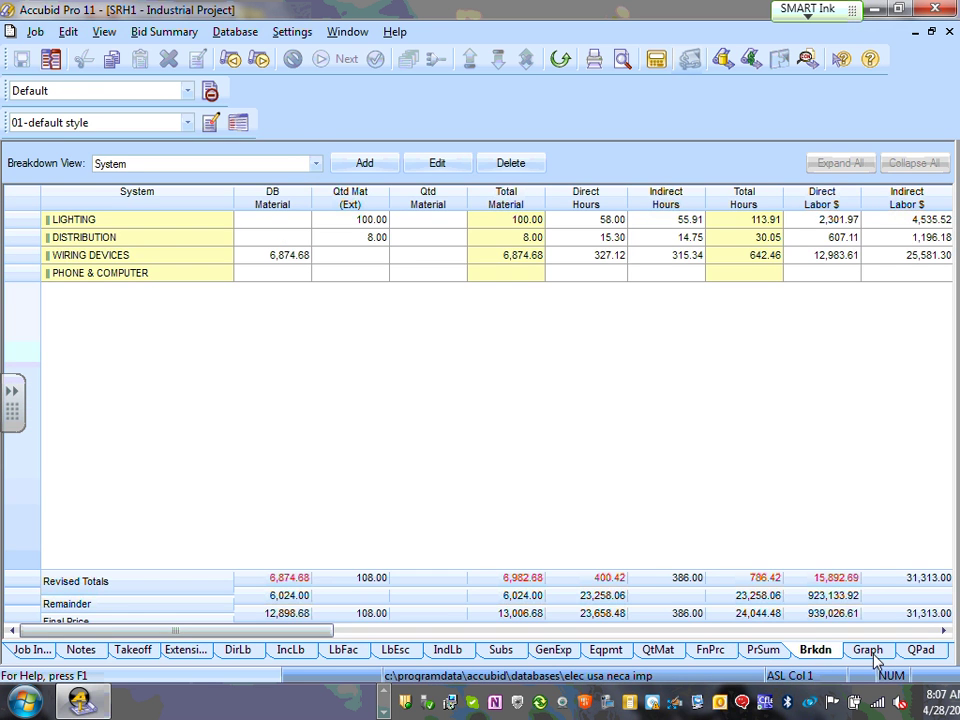
left_click(867, 651)
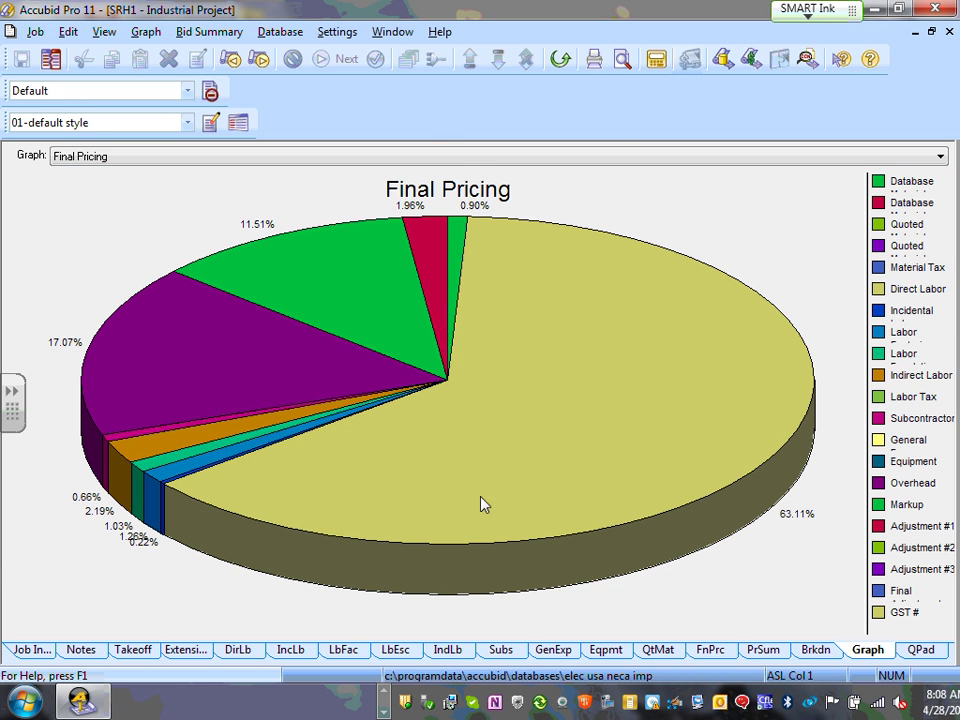
left_click(26, 650)
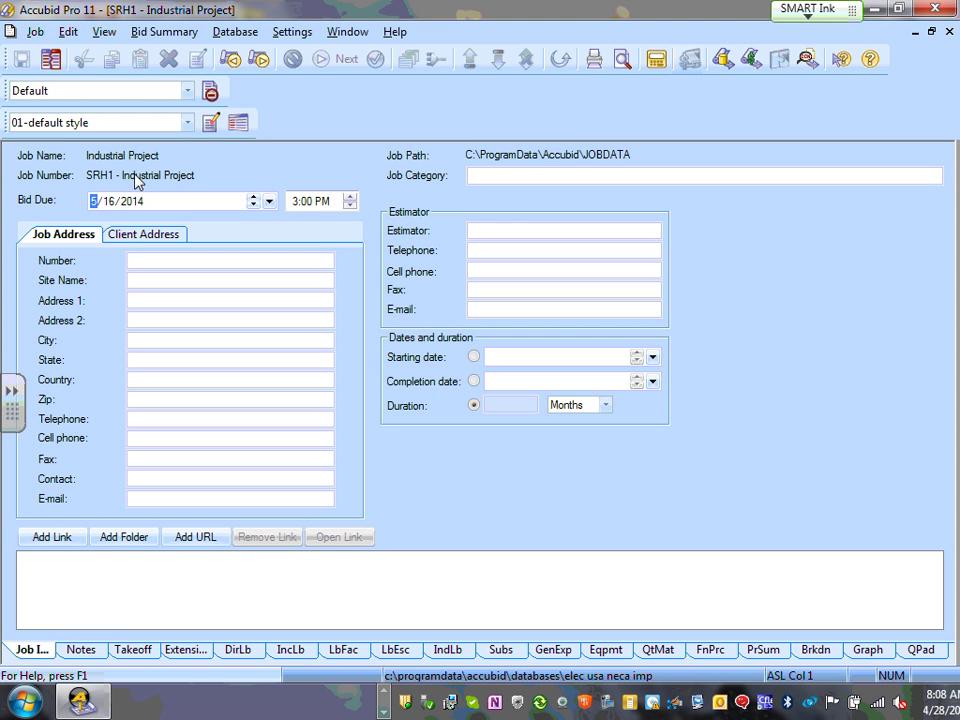
- Fill in the job address Number field, then glance at the Client Address tab
left_click(163, 260)
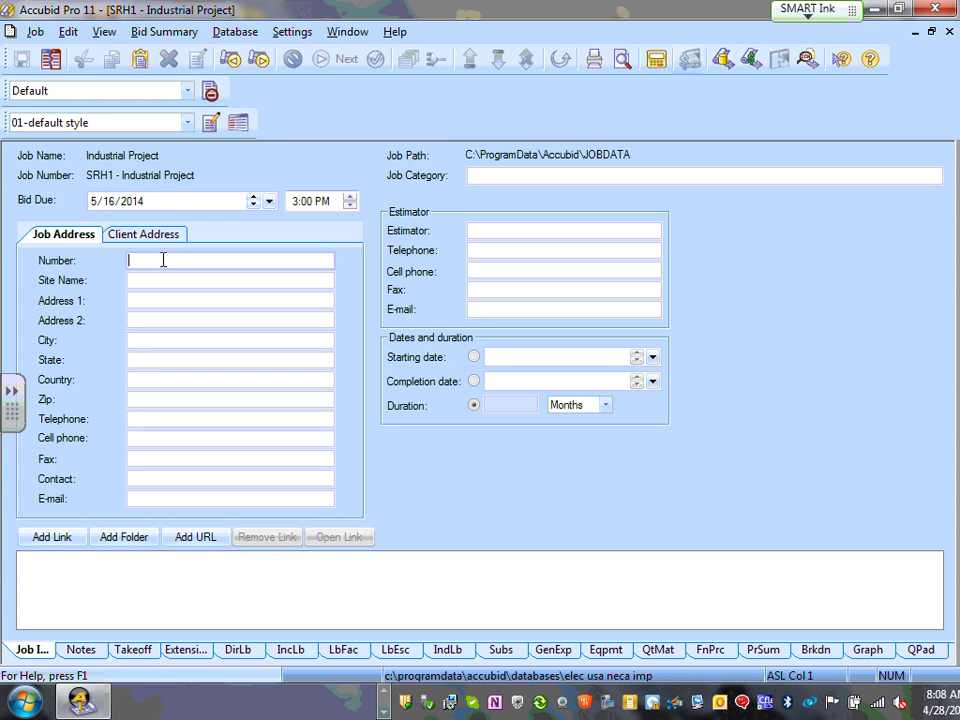
left_click(163, 260)
type("CSK-ECDM2240")
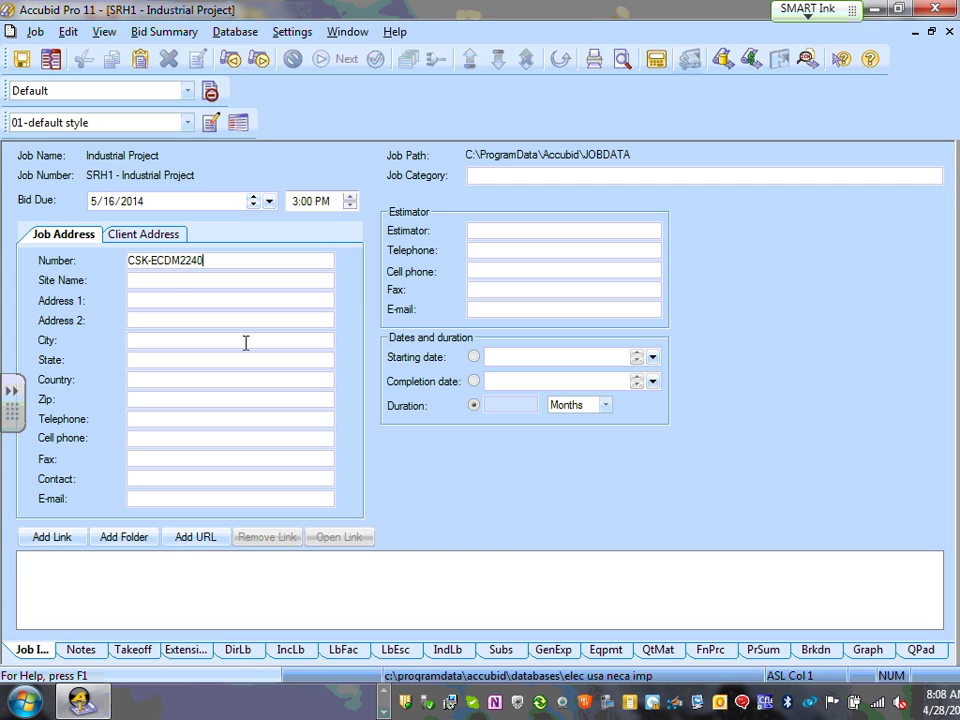
left_click(178, 281)
left_click(153, 238)
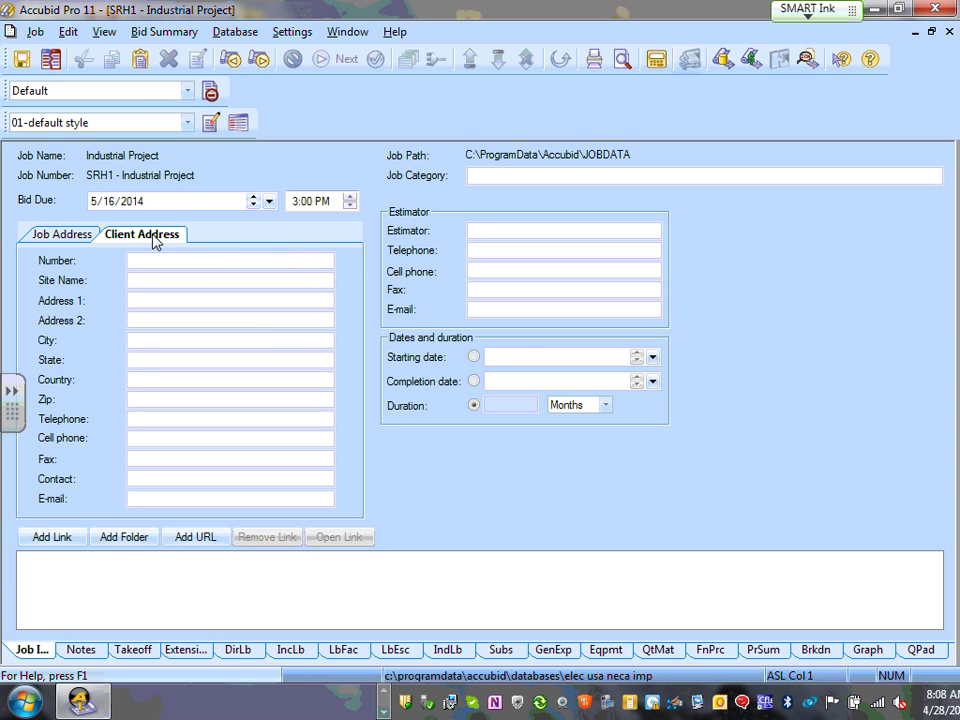
left_click(68, 236)
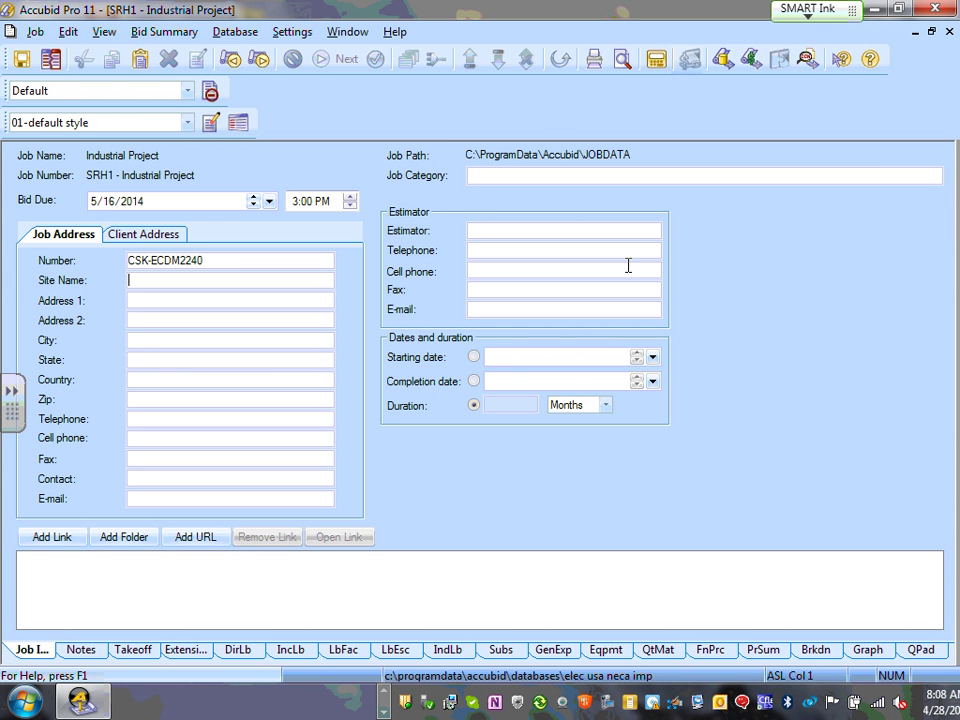
- Enter the estimator's name and move to the estimator telephone field
left_click(543, 232)
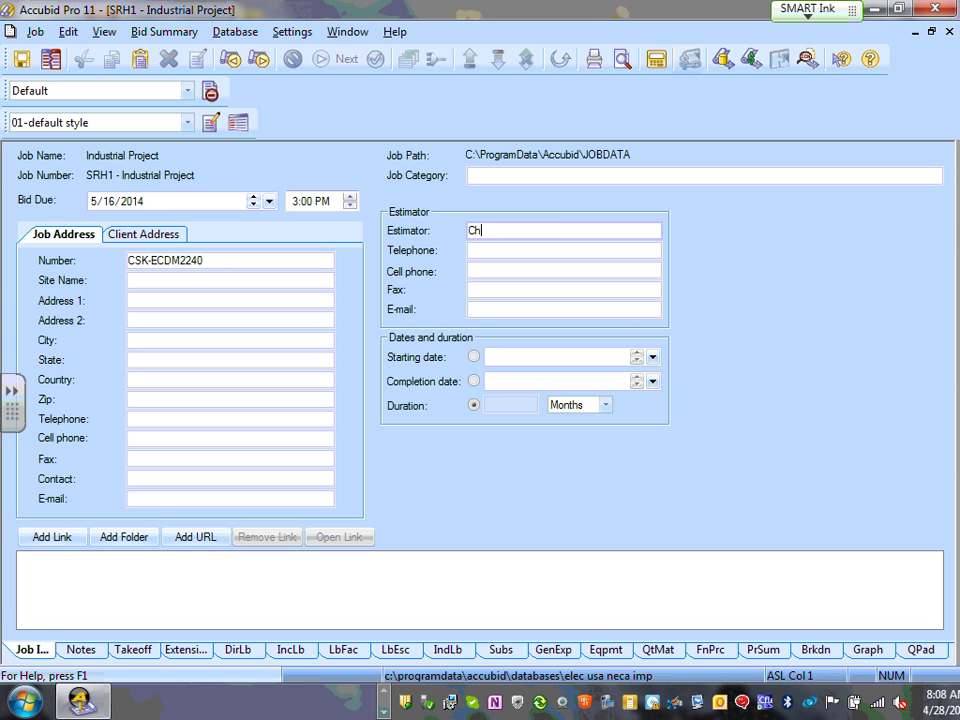
left_click(493, 249)
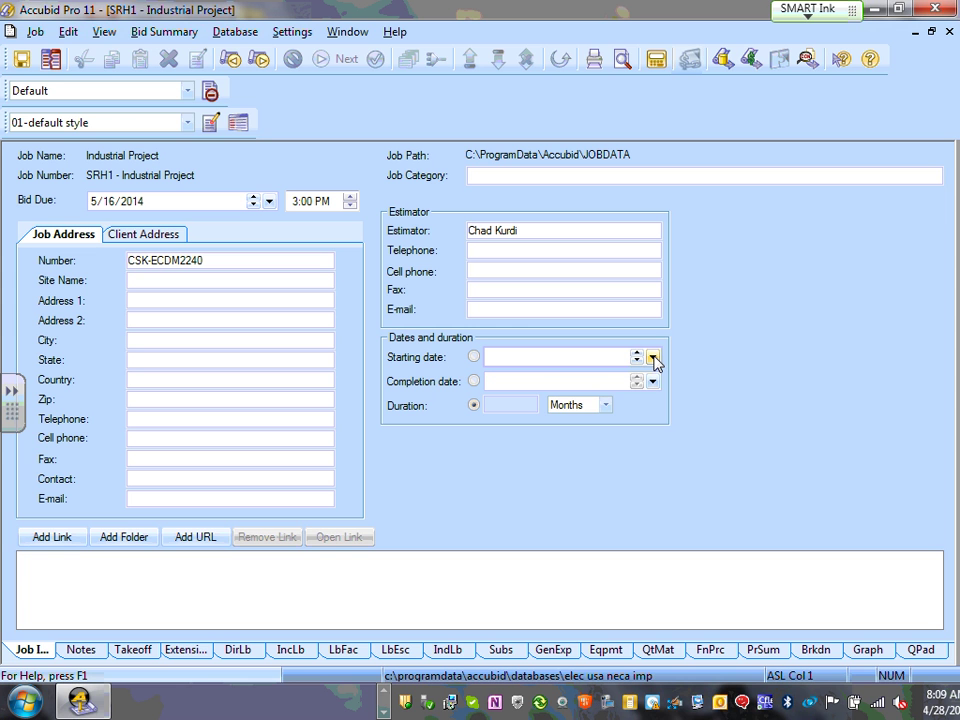
- Set the starting date to 4/28/2014 and the completion date to 5/16/2014
left_click(653, 358)
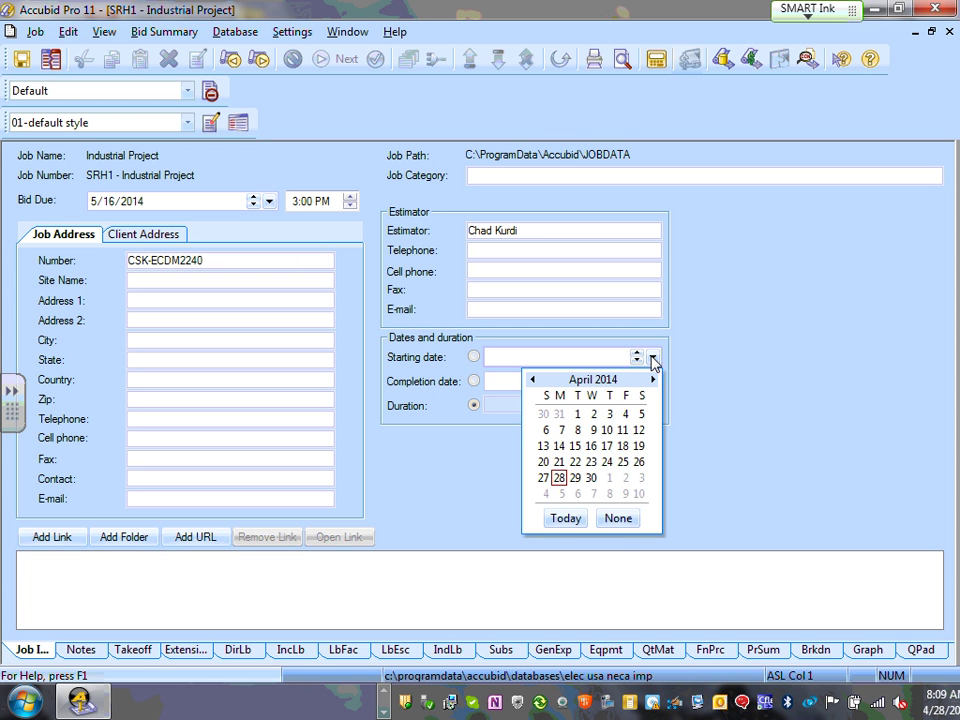
left_click(561, 480)
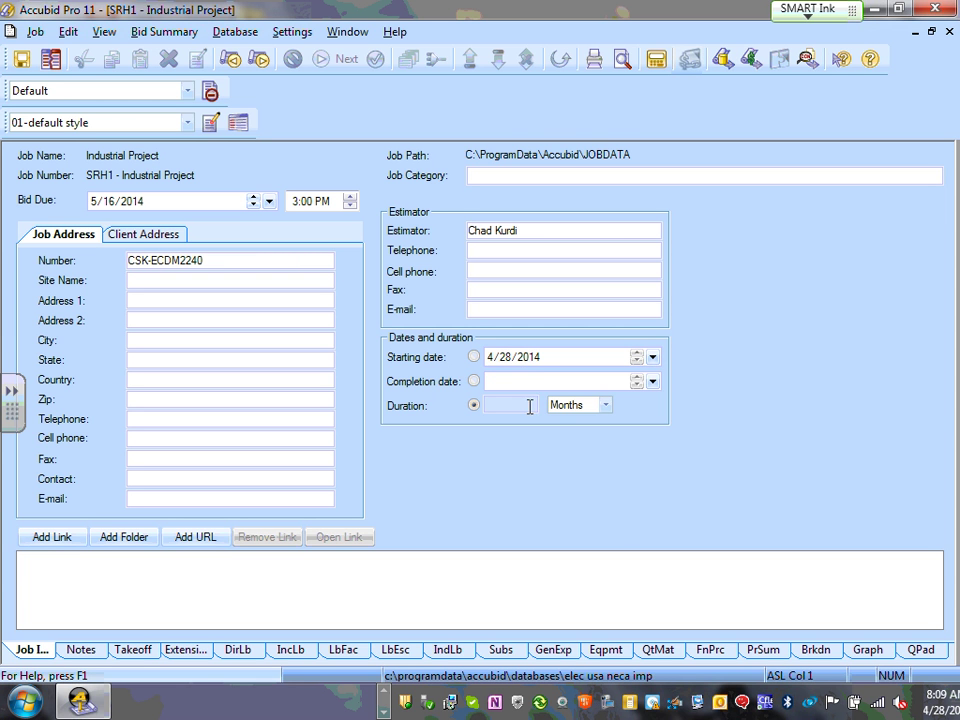
left_click(653, 382)
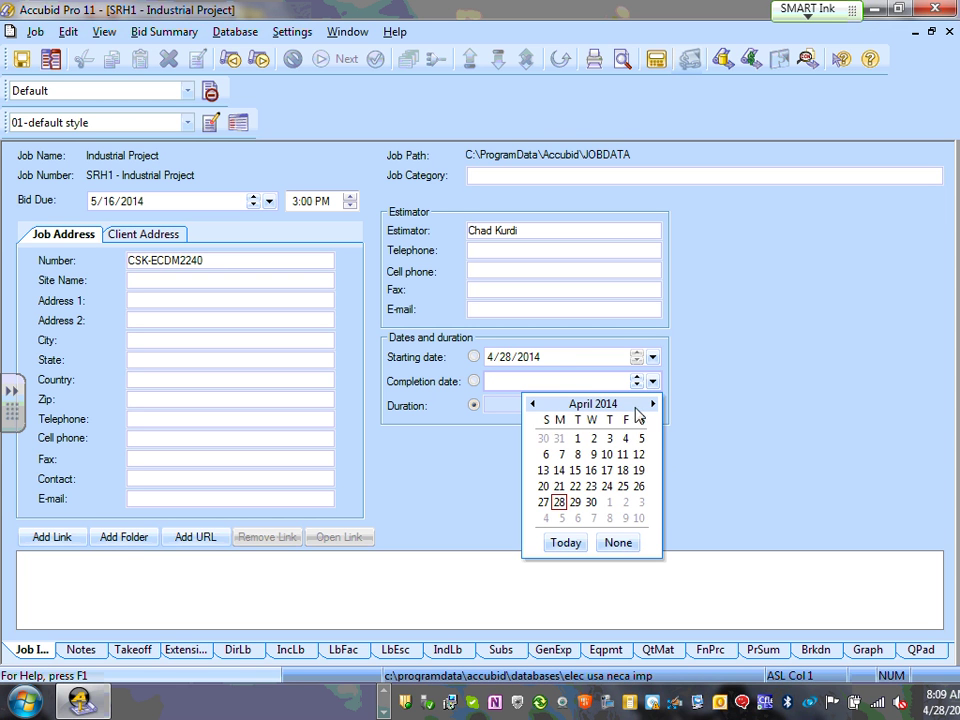
left_click(653, 404)
left_click(654, 405)
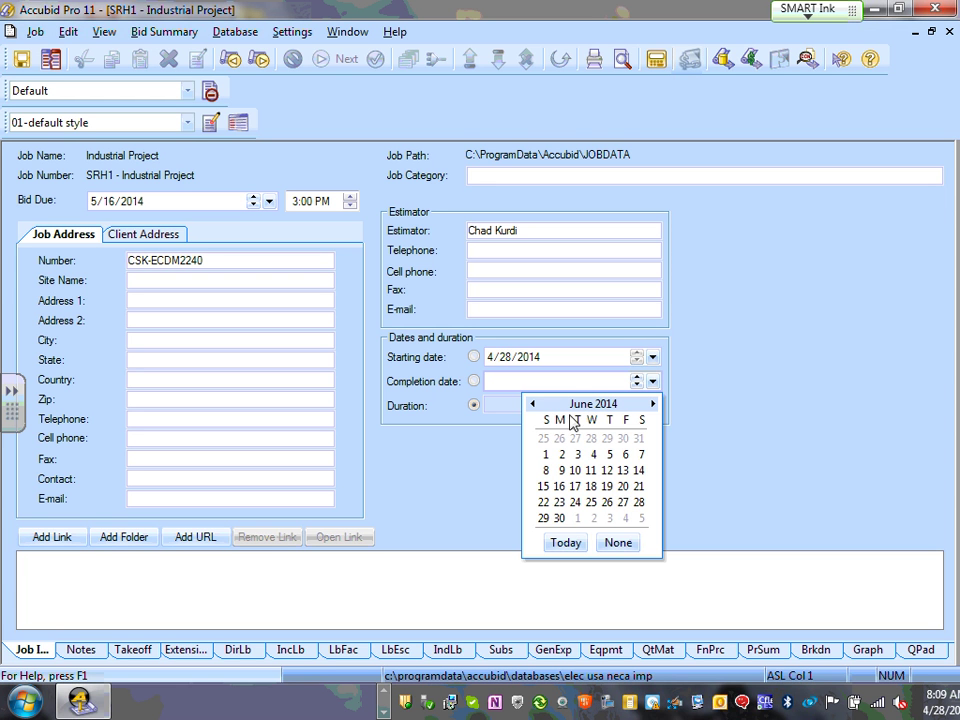
left_click(532, 404)
left_click(623, 471)
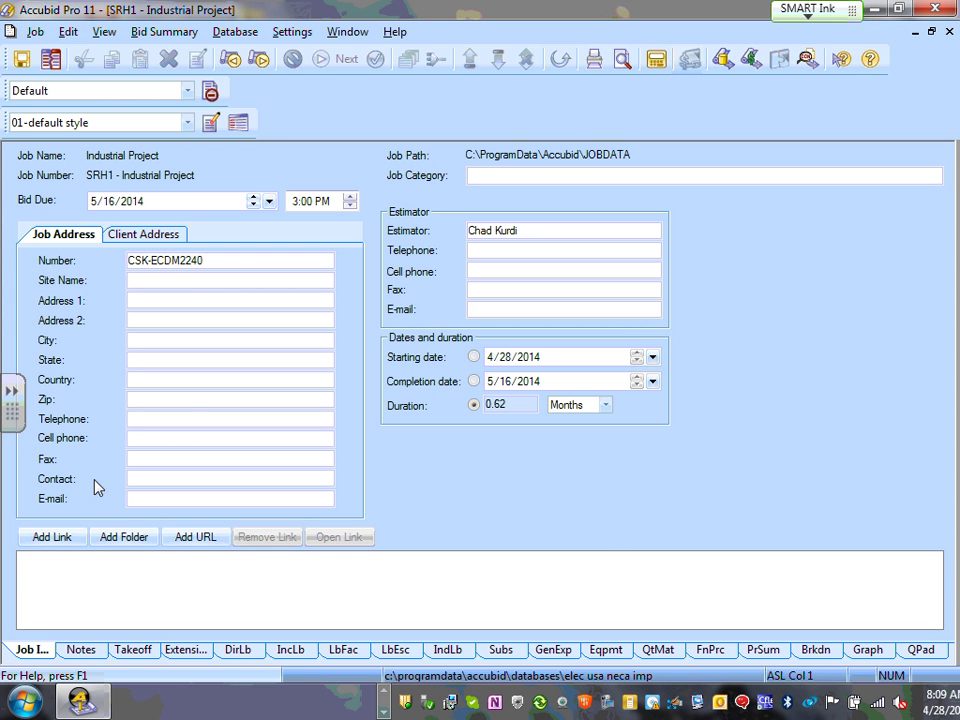
- Cancel the Add Folder dialog and look over the Client and Job Address tabs
left_click(133, 540)
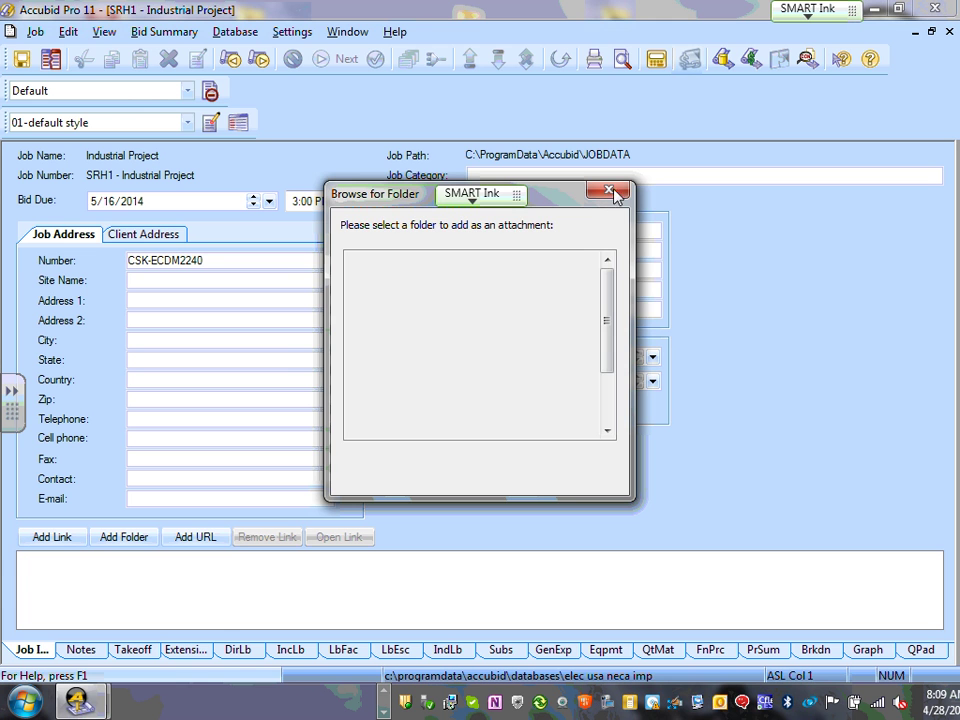
left_click(609, 191)
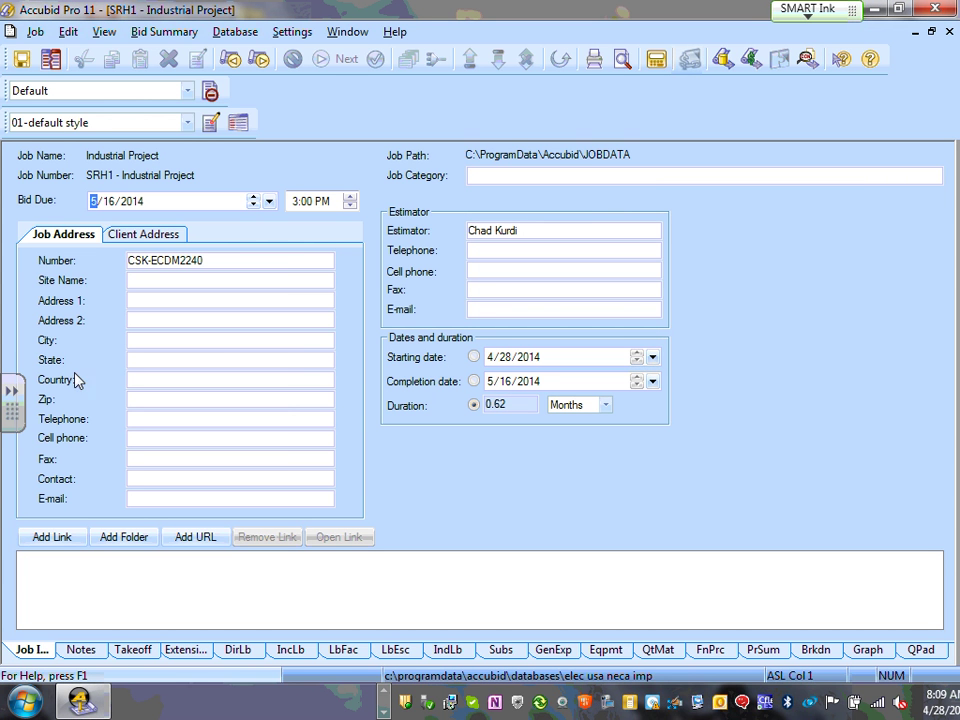
left_click(160, 238)
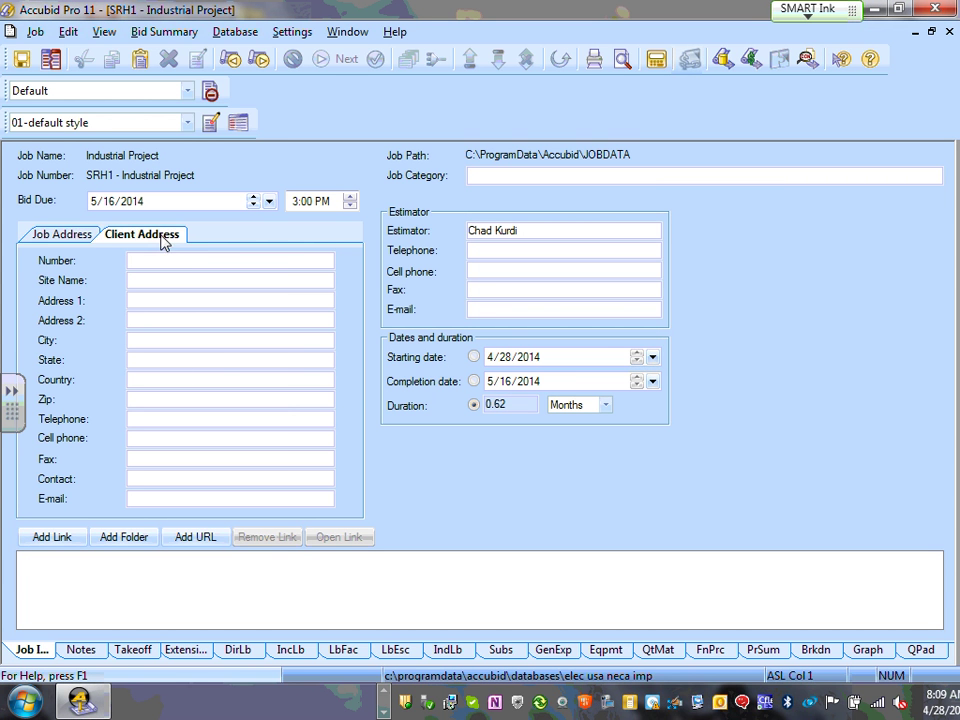
left_click(56, 237)
left_click(141, 241)
left_click(58, 235)
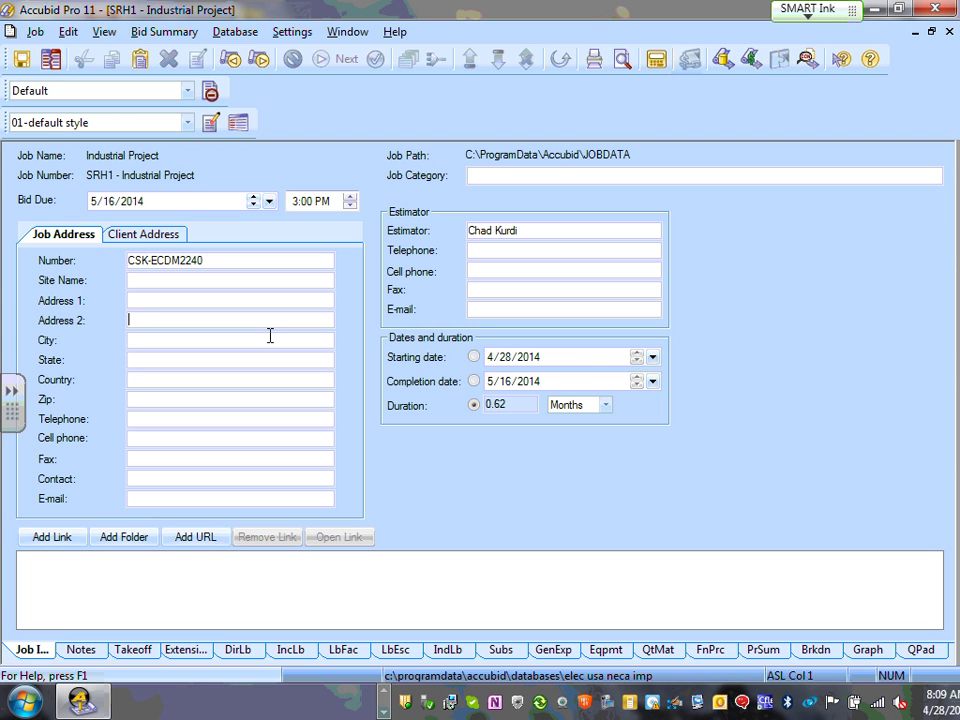
- Select the Address 2 field, view the project notes, then return to the Takeoff grid
left_click(305, 323)
left_click(79, 652)
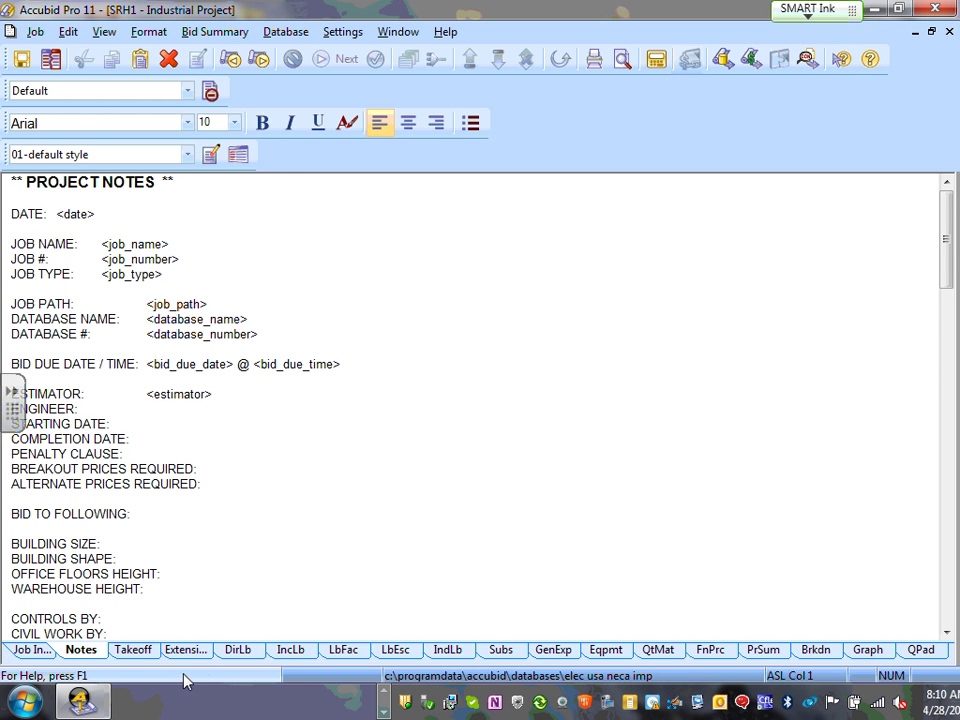
left_click(133, 651)
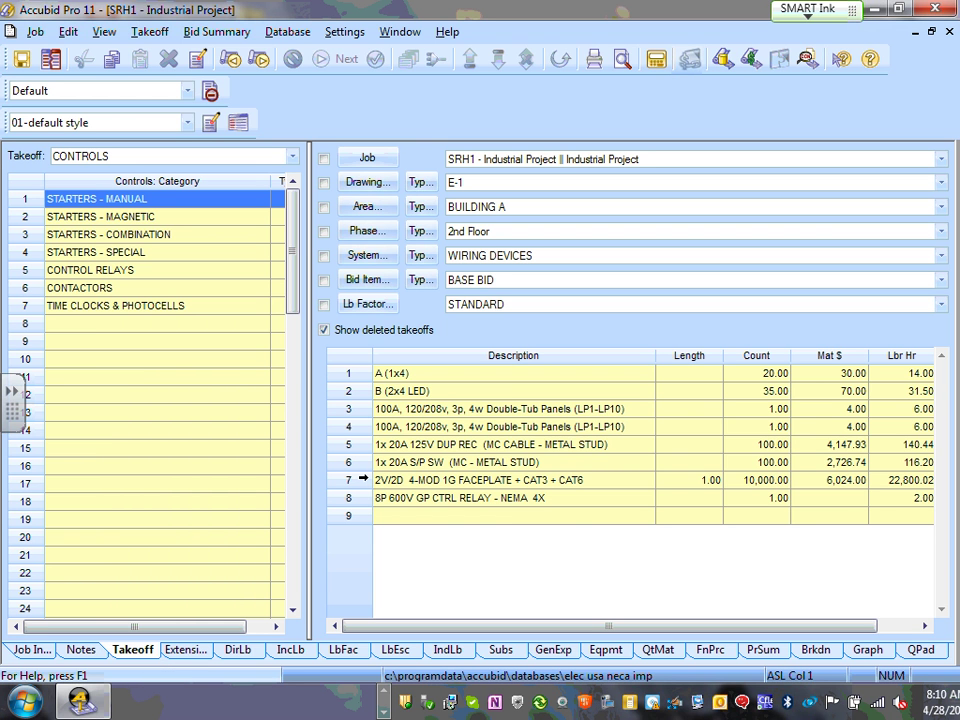
- Delete takeoff row 7, the 2V/2D 4-MOD 1G faceplate item, leaving it struck through
left_click(350, 481)
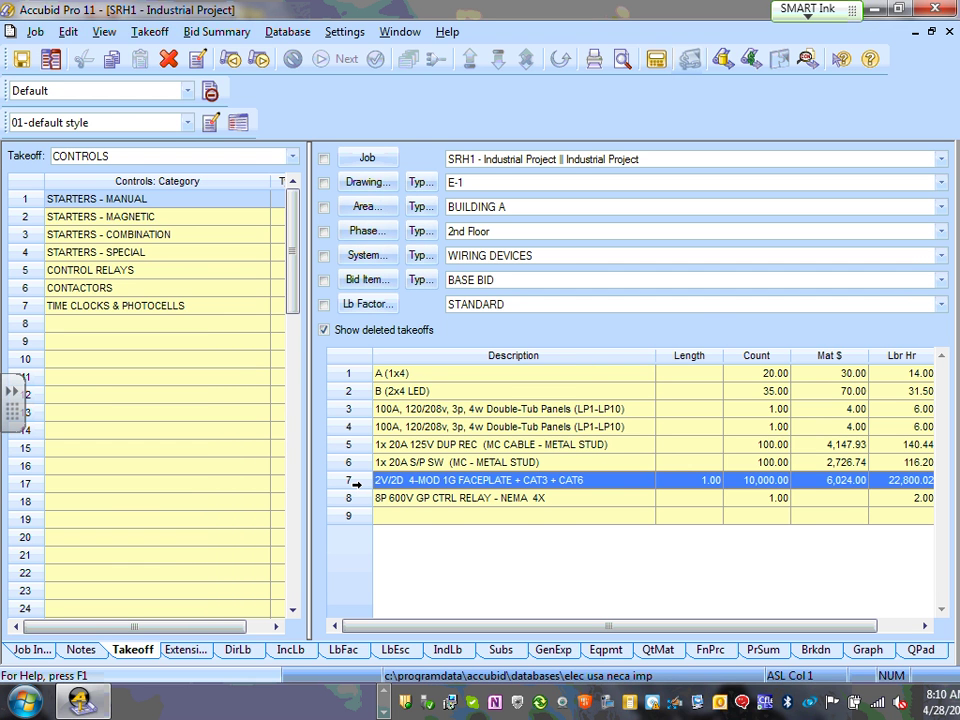
key("Delete")
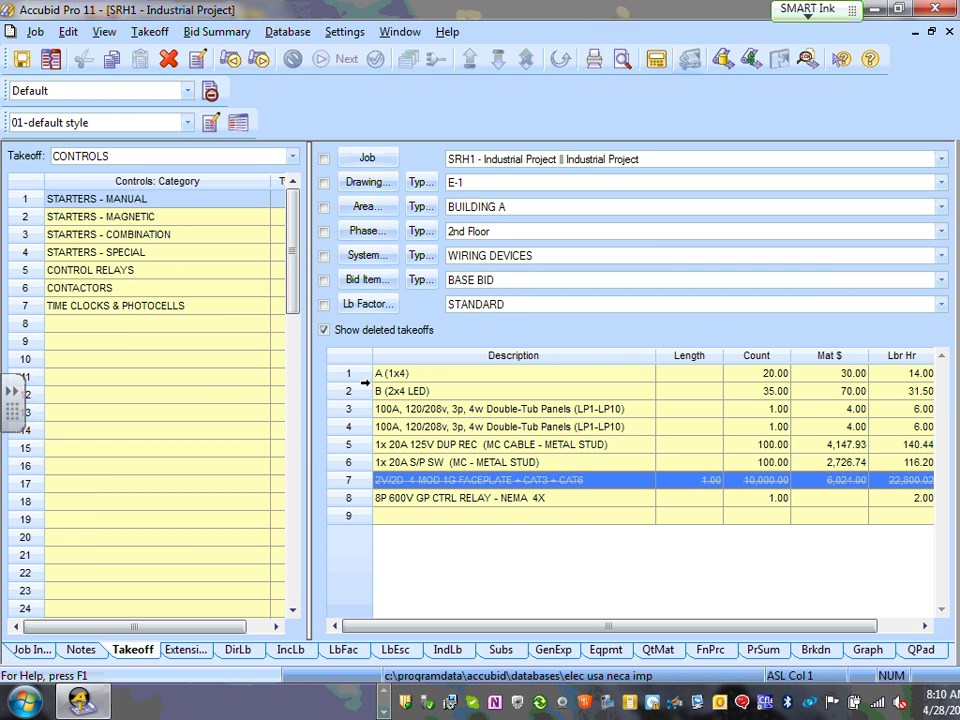
left_click(348, 373)
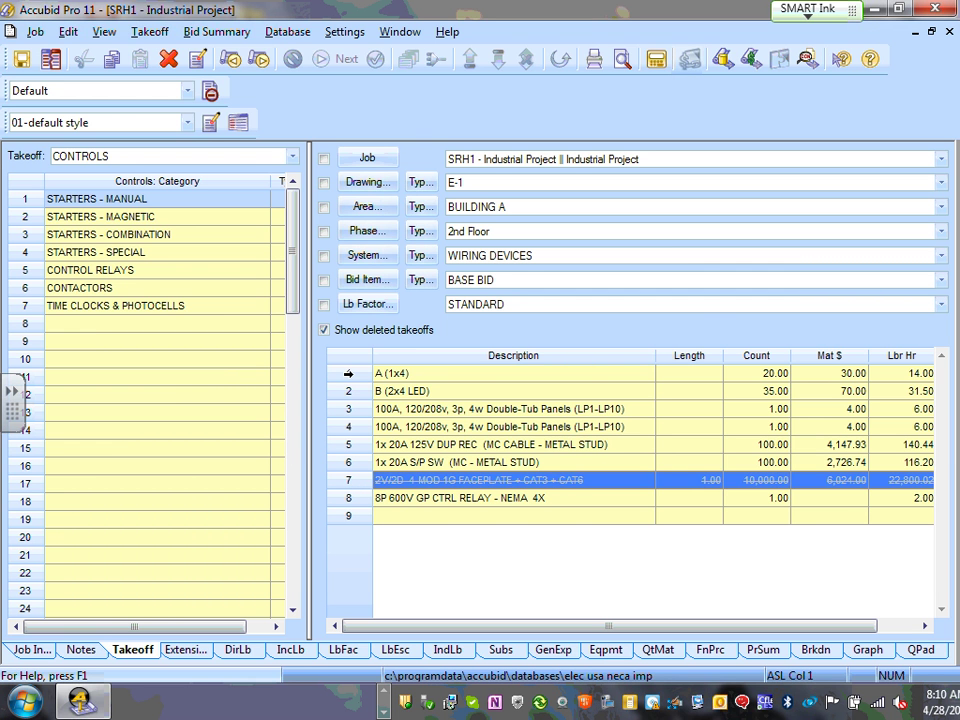
left_click(349, 480)
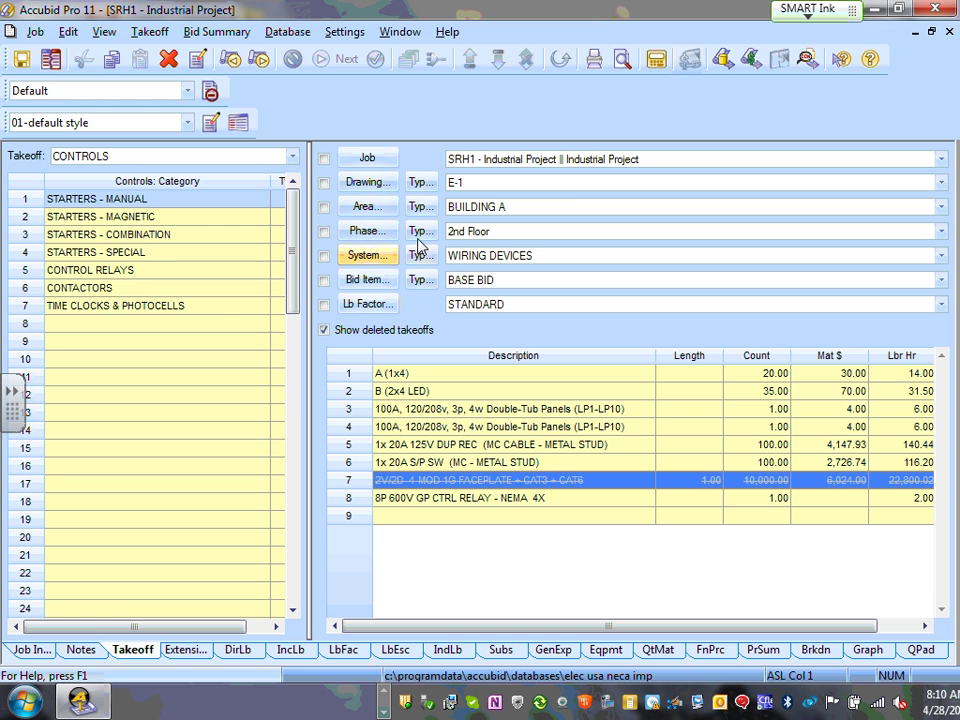
- Open the Typical Drawing Modify editor and inspect the E-1 drawing row
left_click(420, 183)
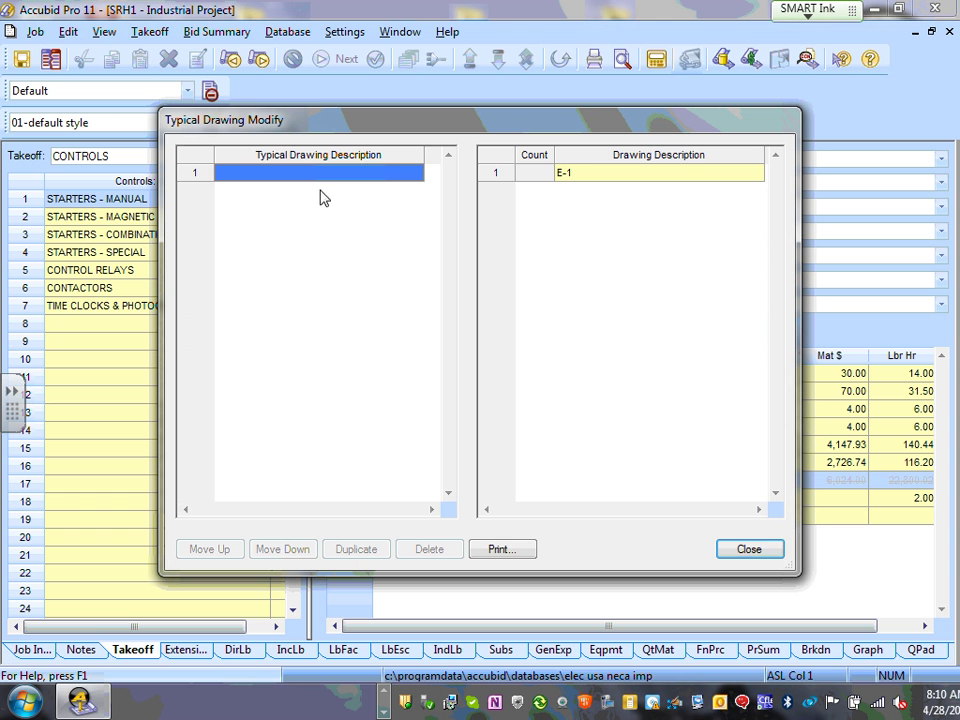
left_click(587, 172)
left_click(537, 177)
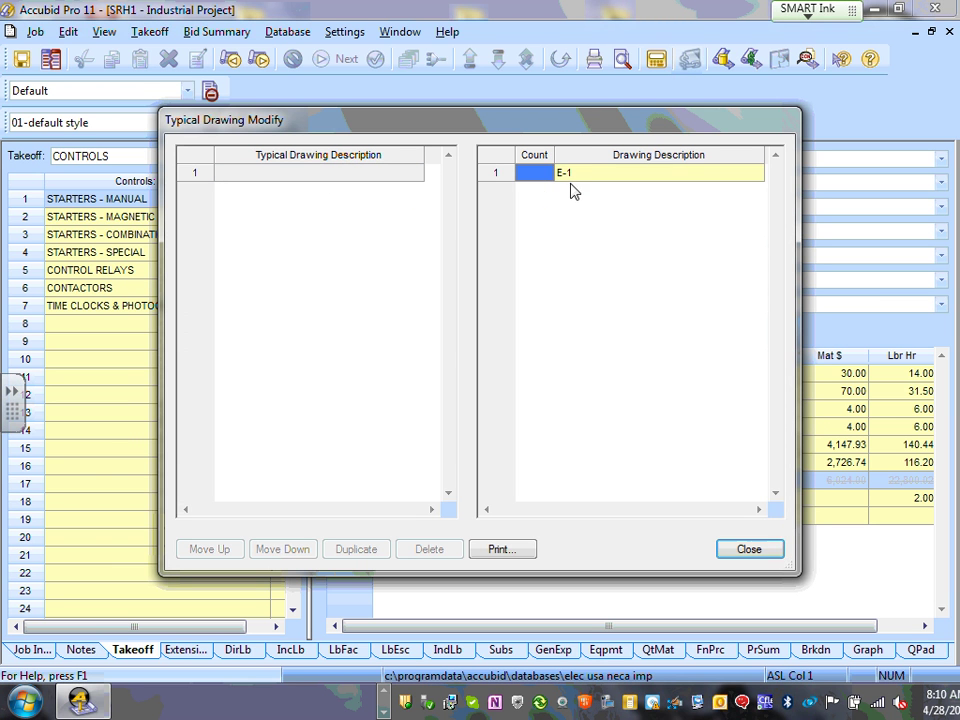
left_click(572, 176)
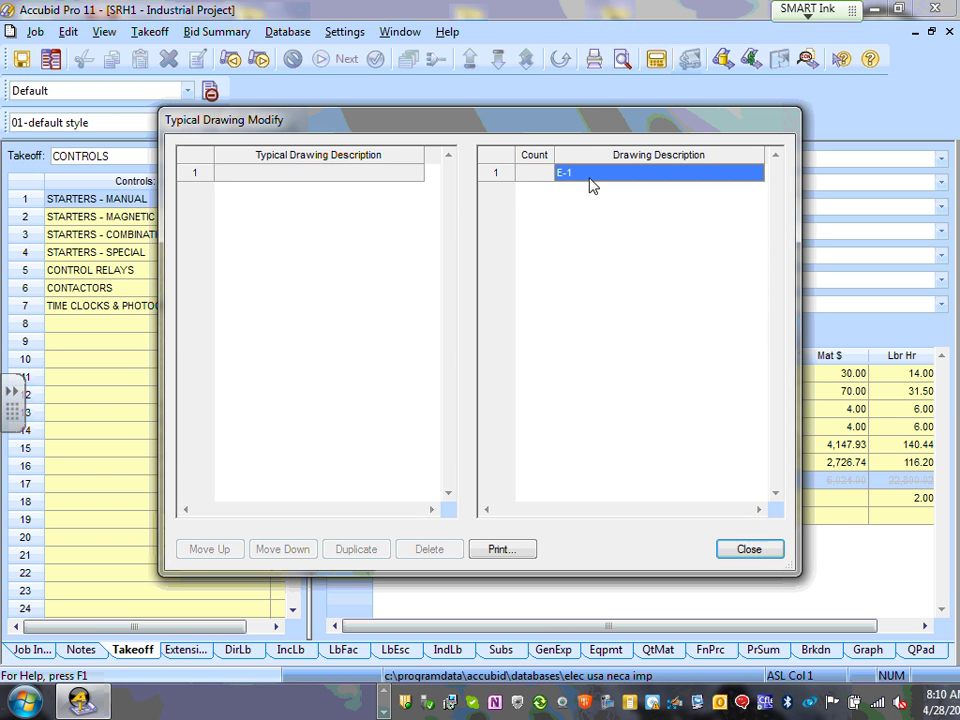
left_click(514, 177)
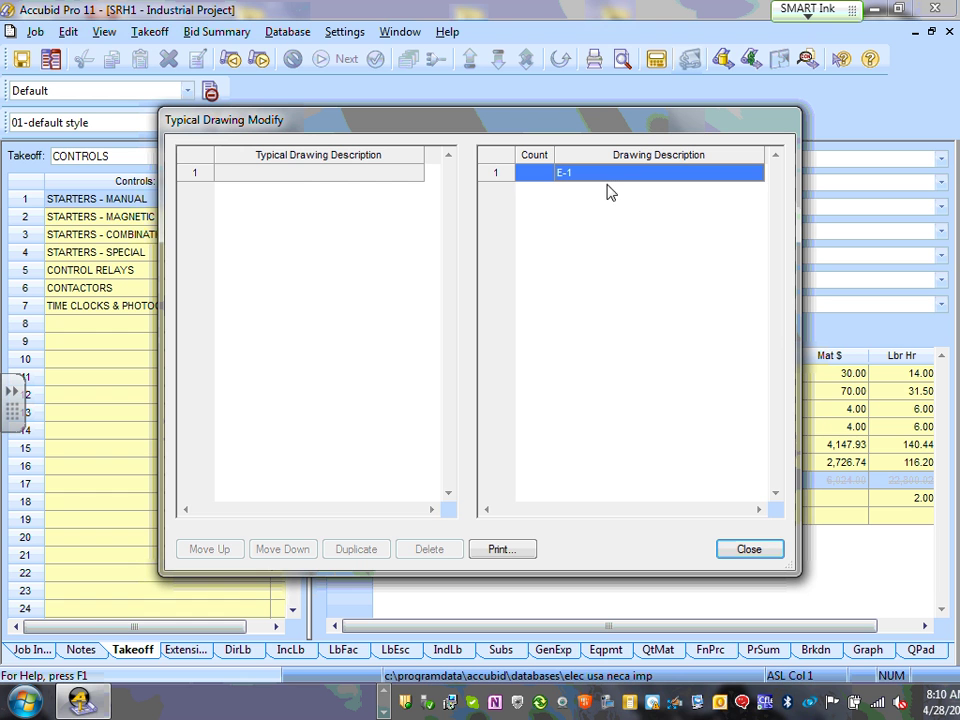
left_click(311, 175)
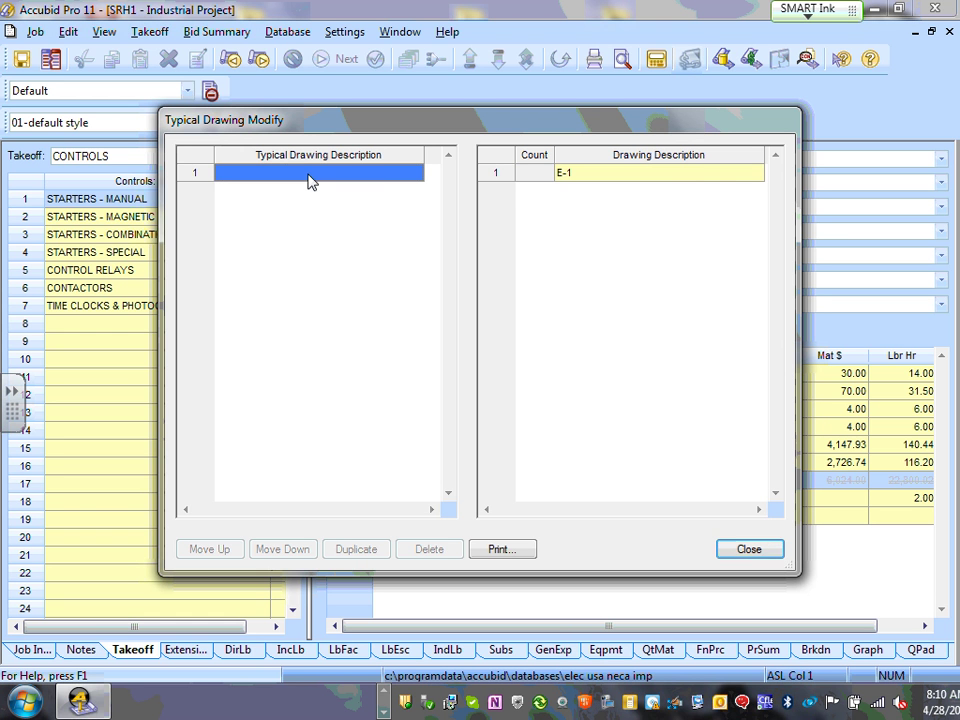
left_click(557, 176)
left_click(537, 176)
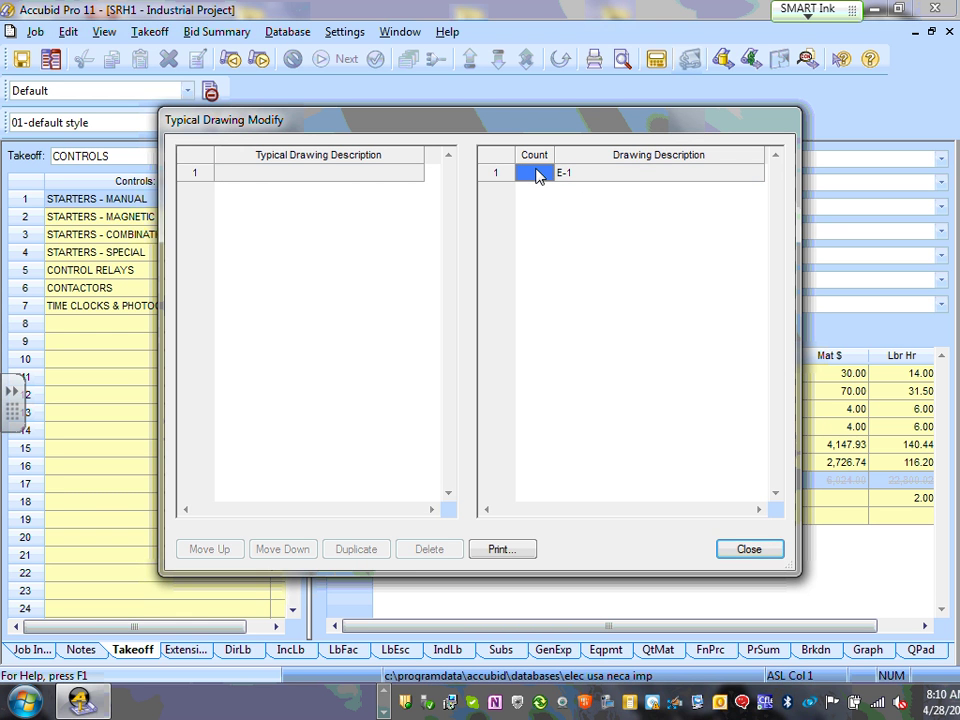
left_click(596, 180)
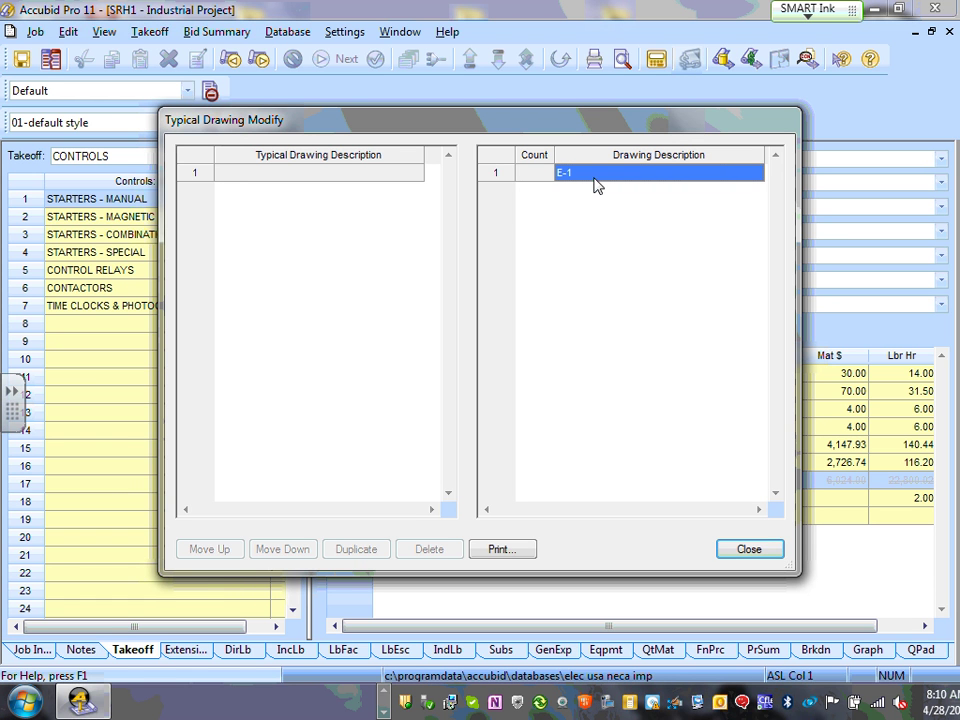
left_click(501, 170)
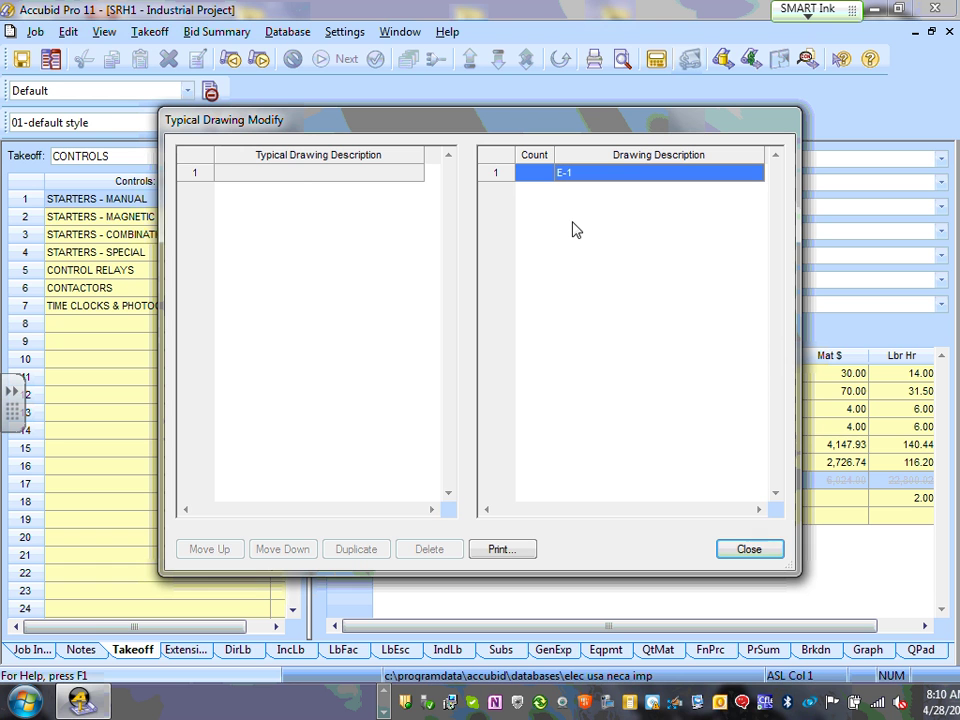
left_click(304, 174)
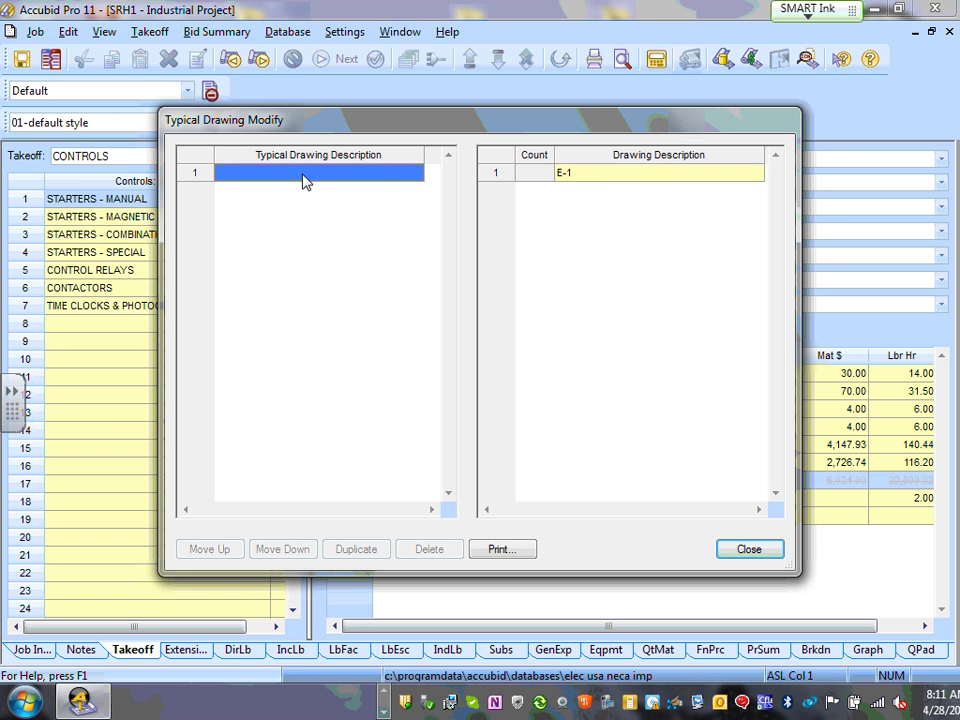
- Add typical drawing E2 and close the editor
type("E2")
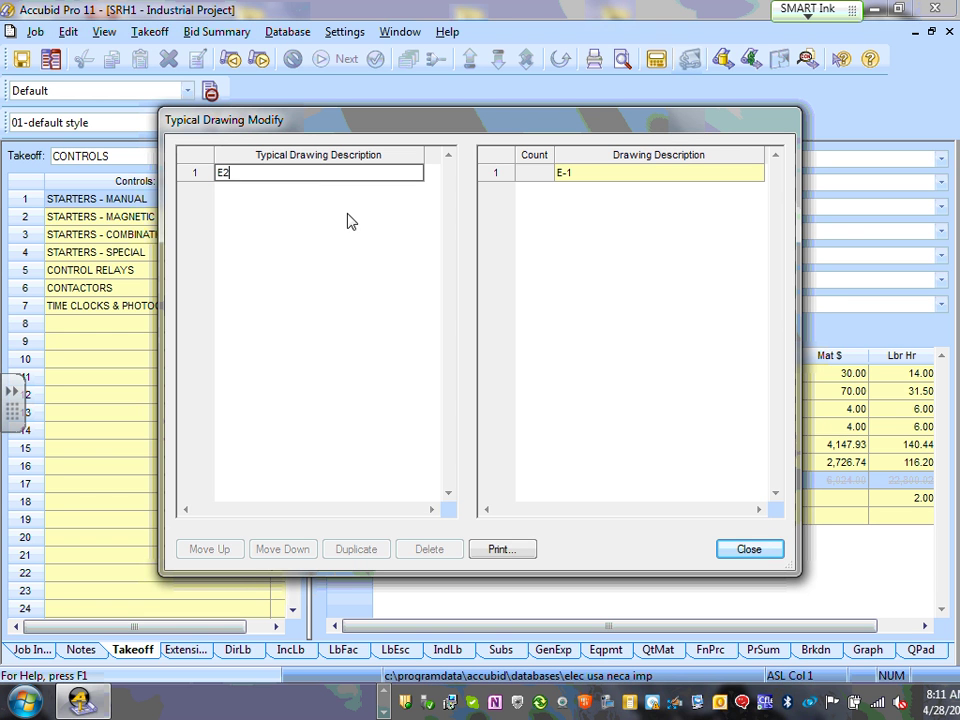
key("Return")
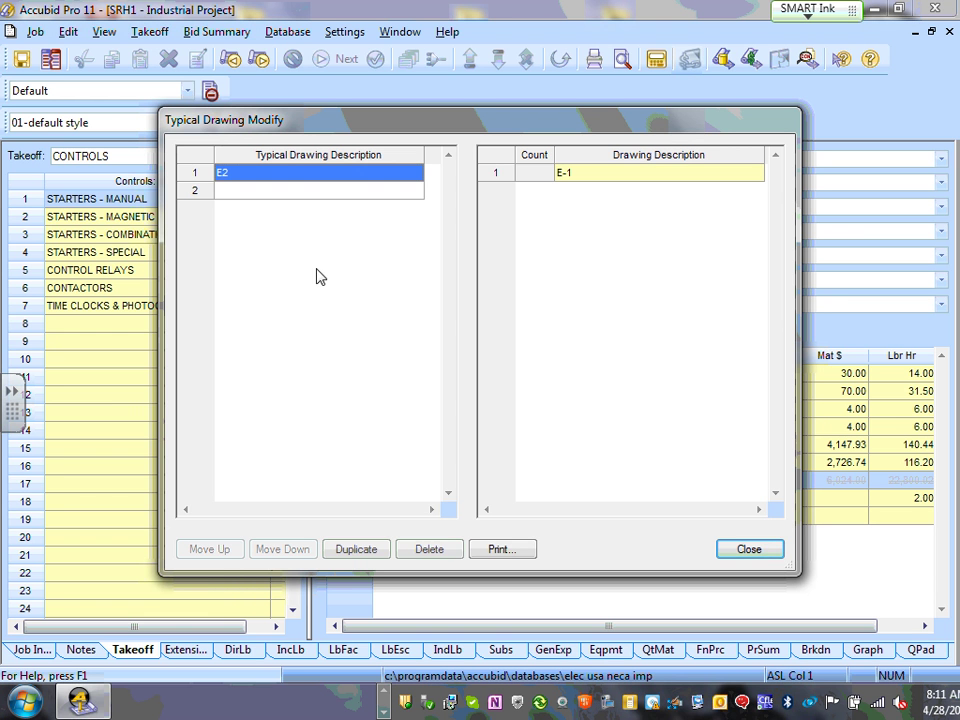
left_click(283, 191)
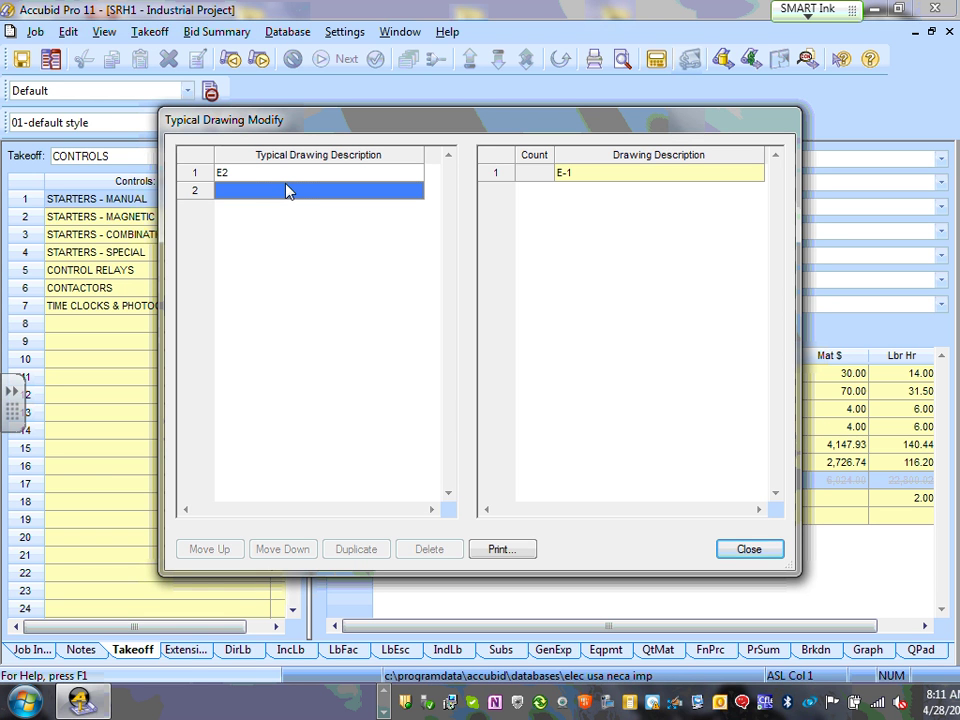
left_click(288, 180)
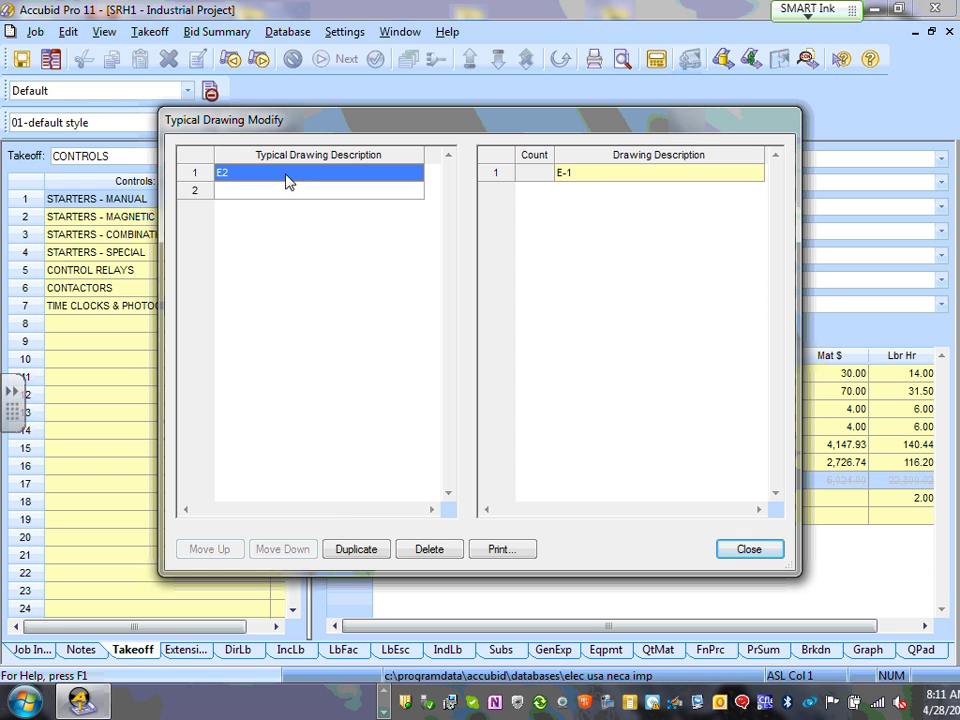
left_click(580, 176)
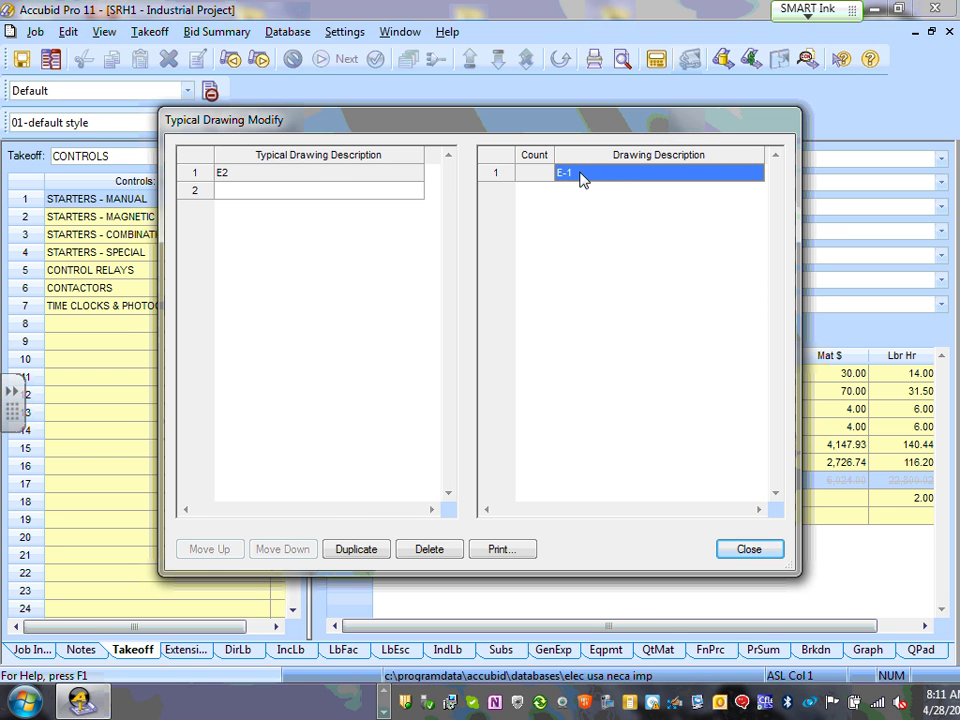
left_click(743, 551)
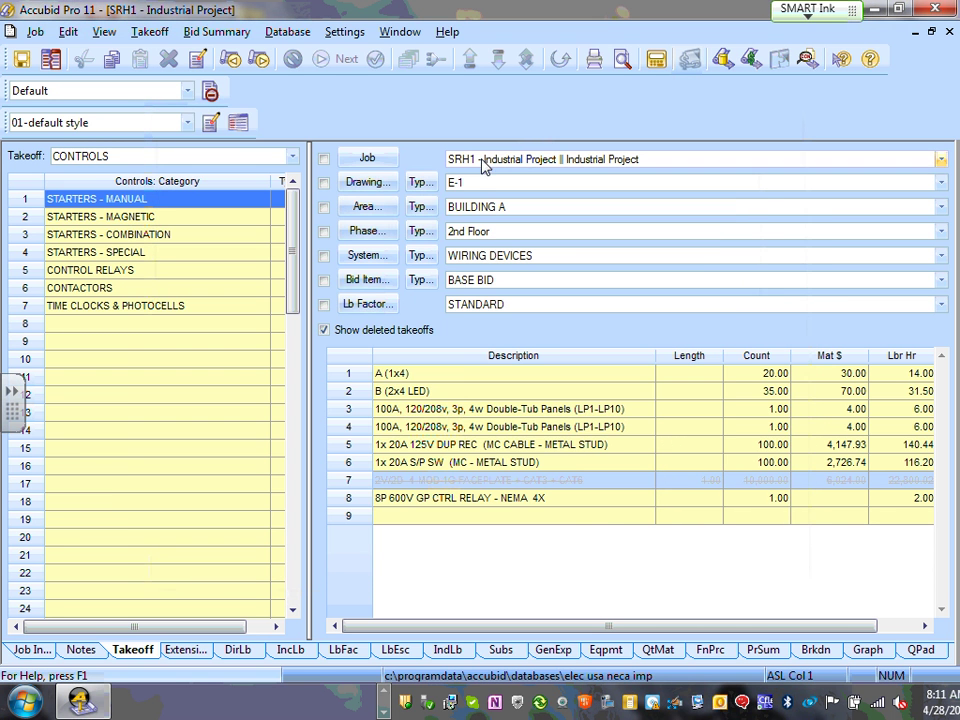
- Open the Drawing Modify list and add drawing E2
left_click(366, 184)
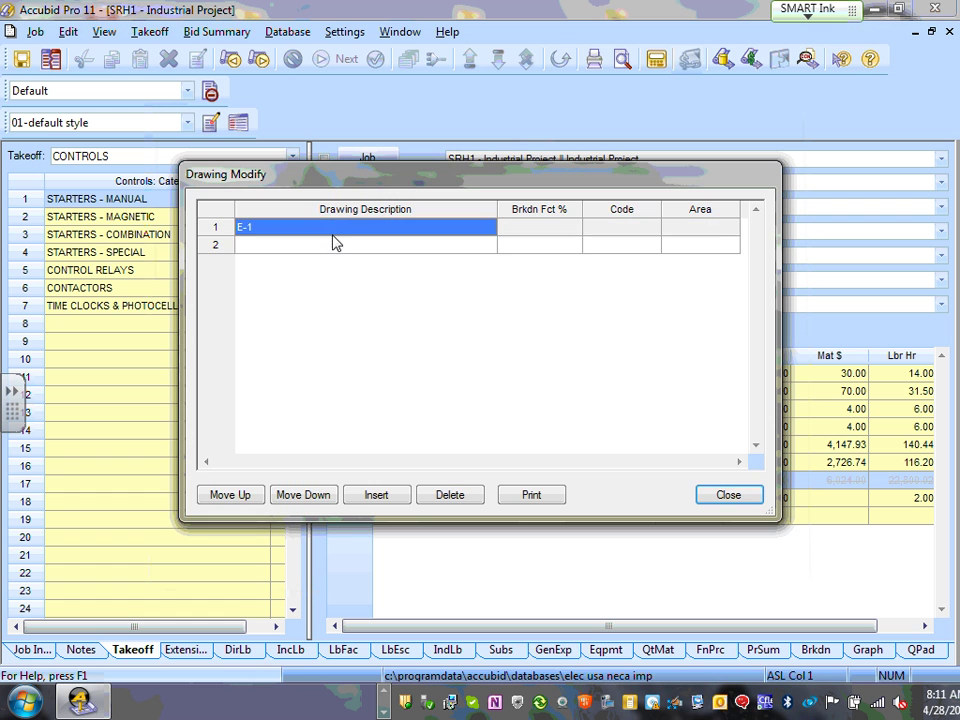
left_click(254, 246)
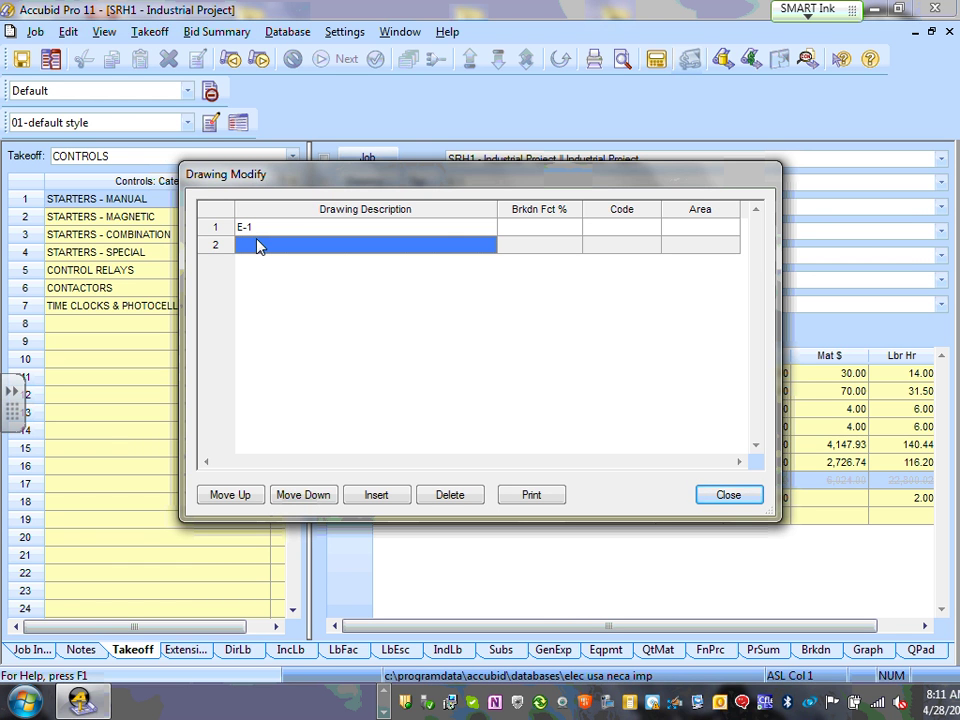
type("E2")
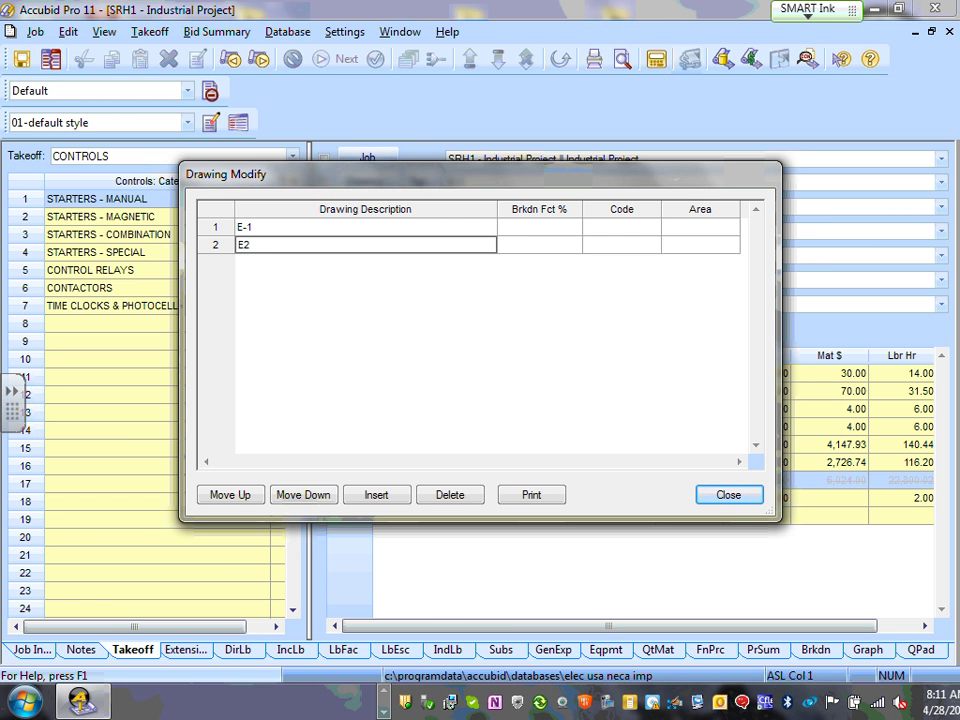
key("Return")
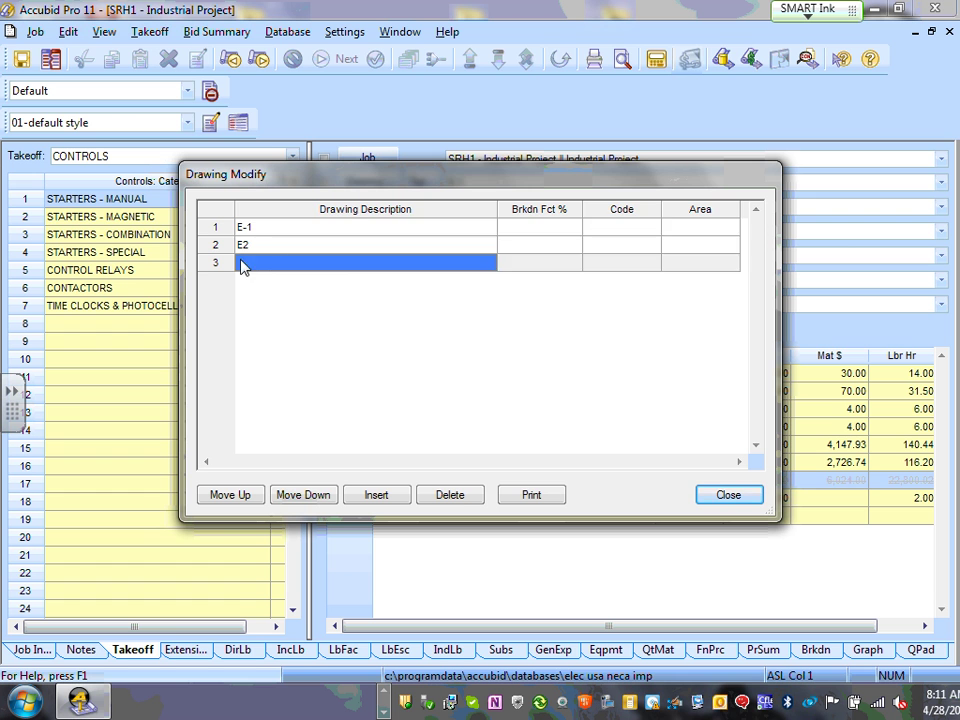
- Rename the first drawing from E-1 to E1
left_click(244, 227)
left_click(252, 227)
left_click(258, 230)
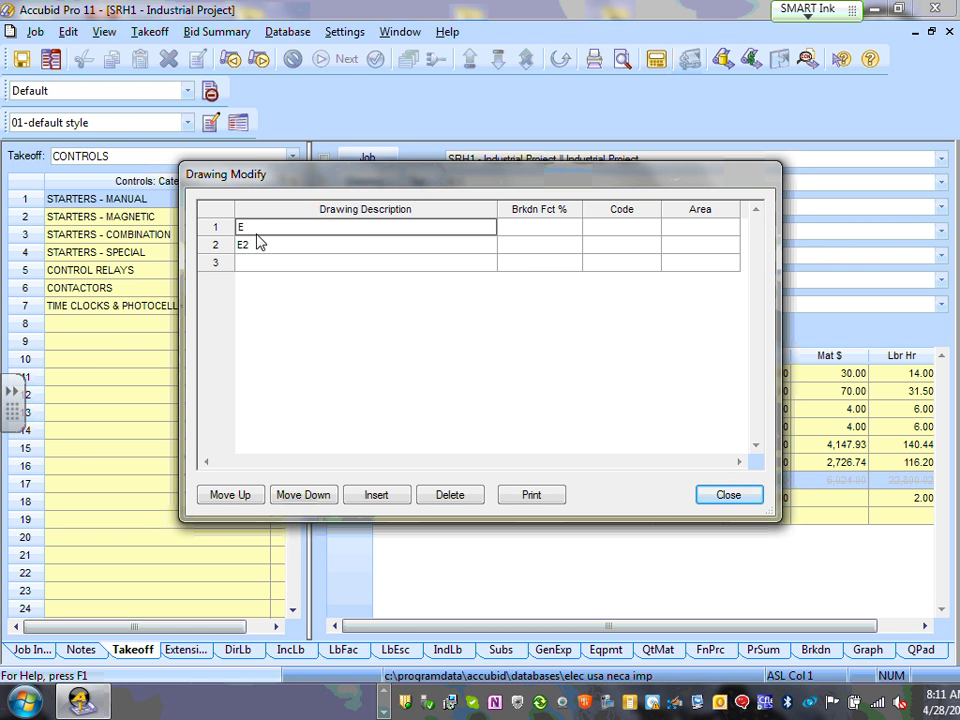
type("1")
left_click(271, 266)
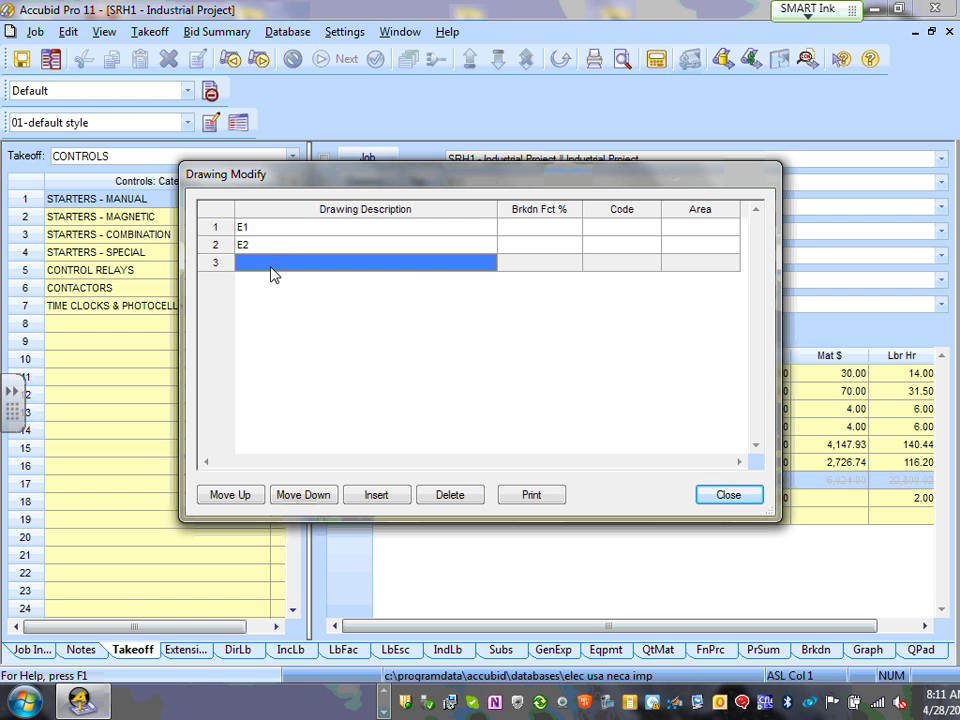
- Add drawings E3, E4 and E5 to the list
type("E3")
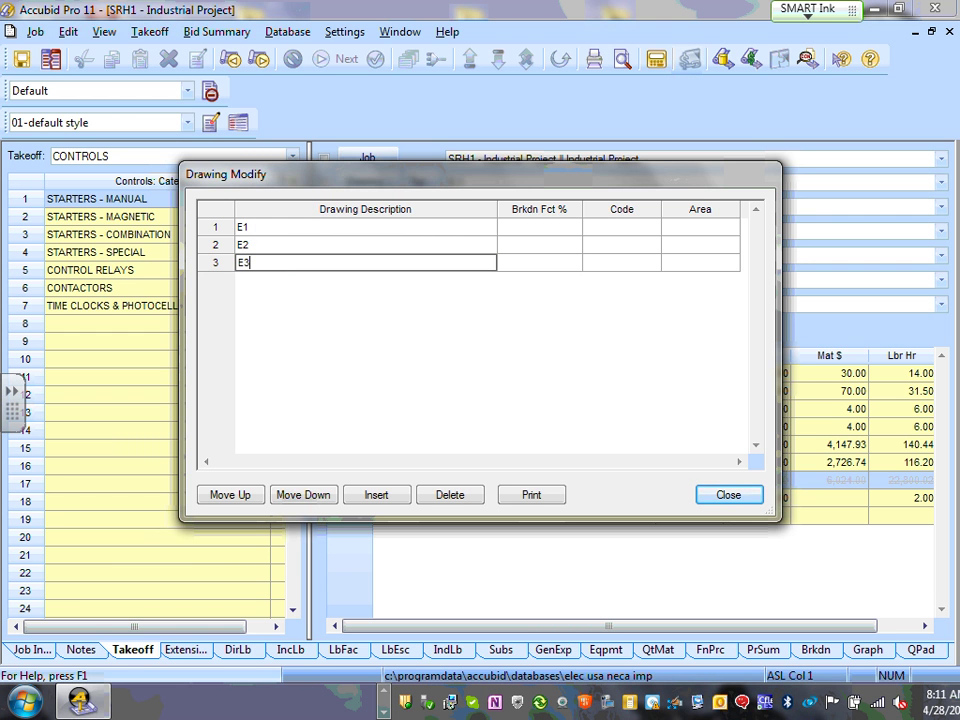
key("Return")
type("E4")
key("Return")
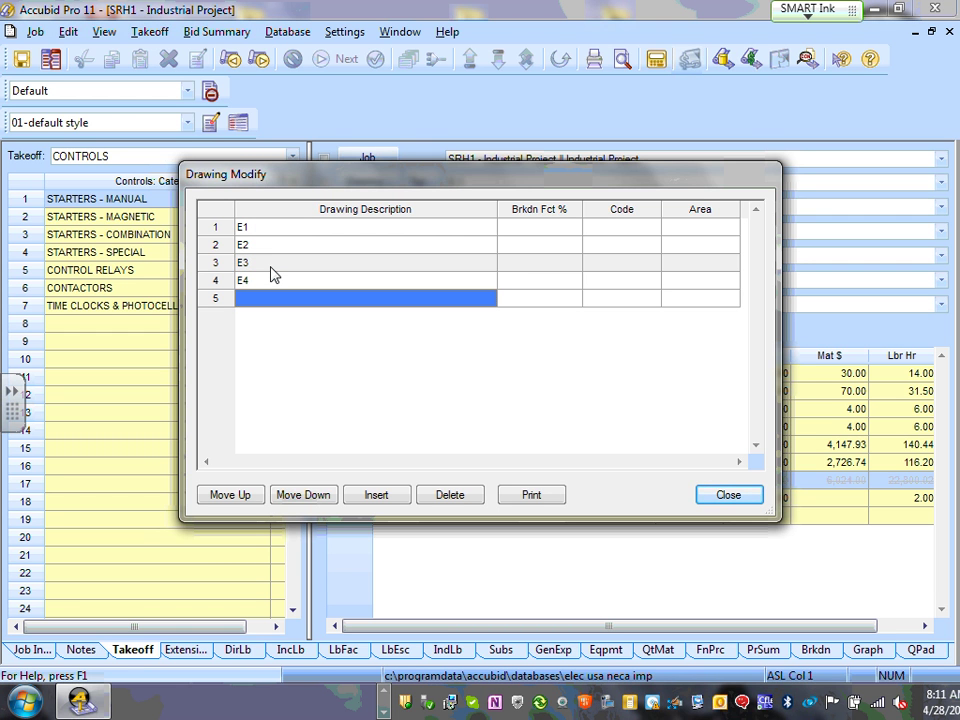
type("E5")
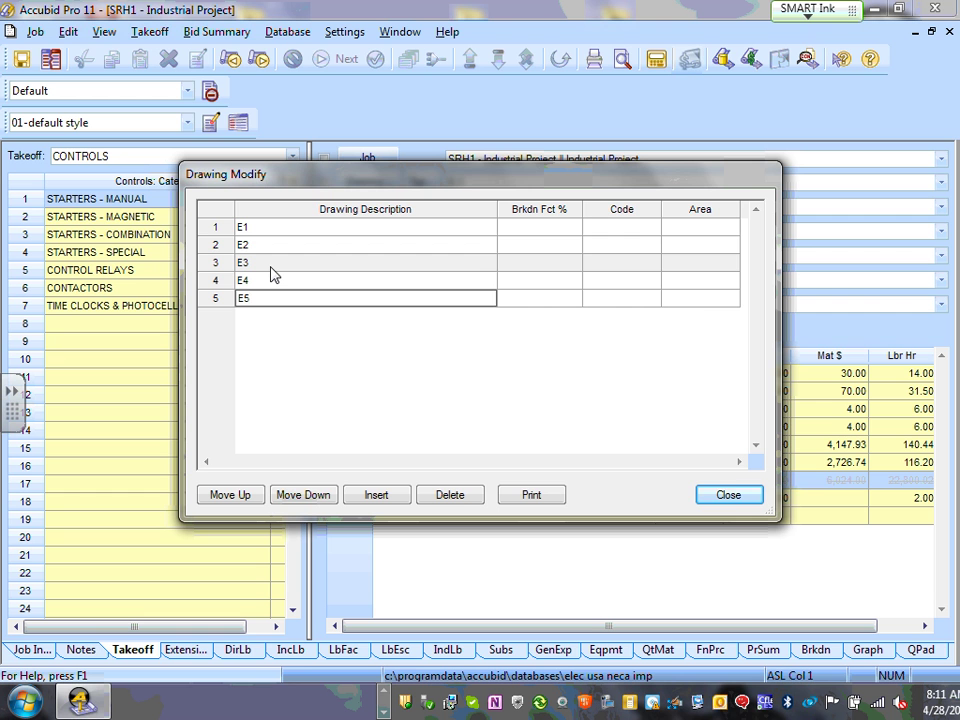
key("Return")
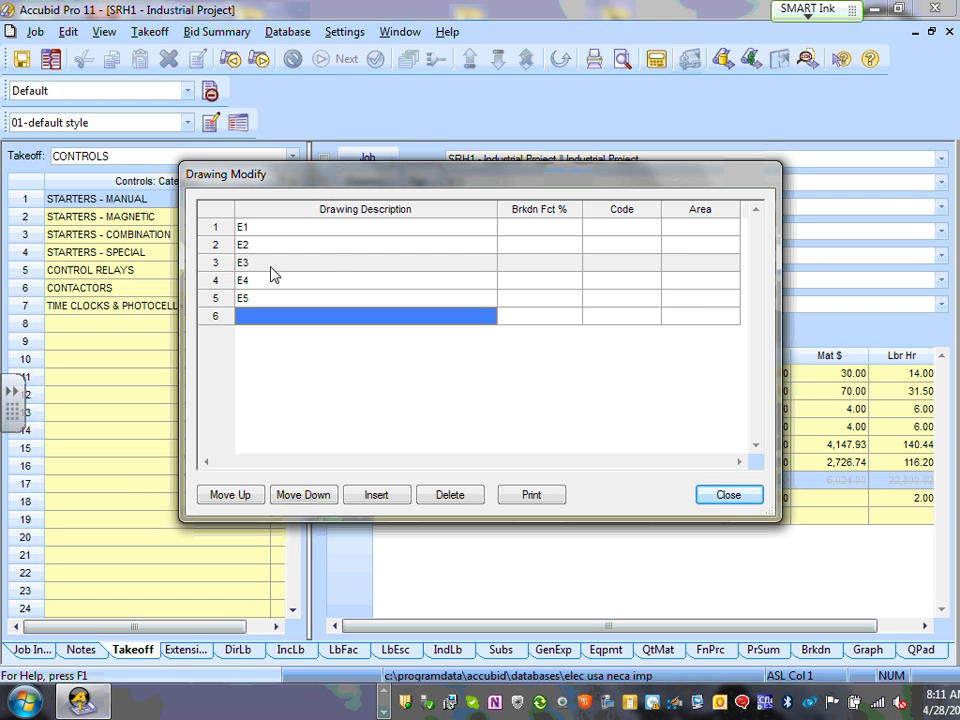
- Rename the third, fourth and fifth drawings to E3.1, E3.2 and E4
left_click(255, 282)
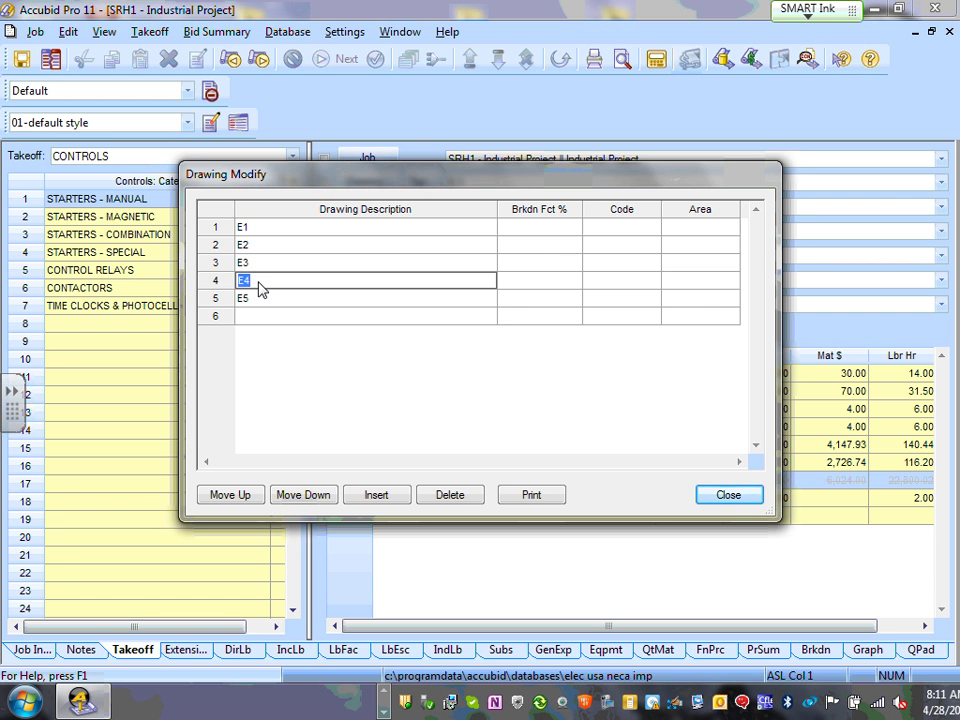
left_click(304, 268)
double_click(256, 280)
type("E3.1")
key("Return")
type("E3")
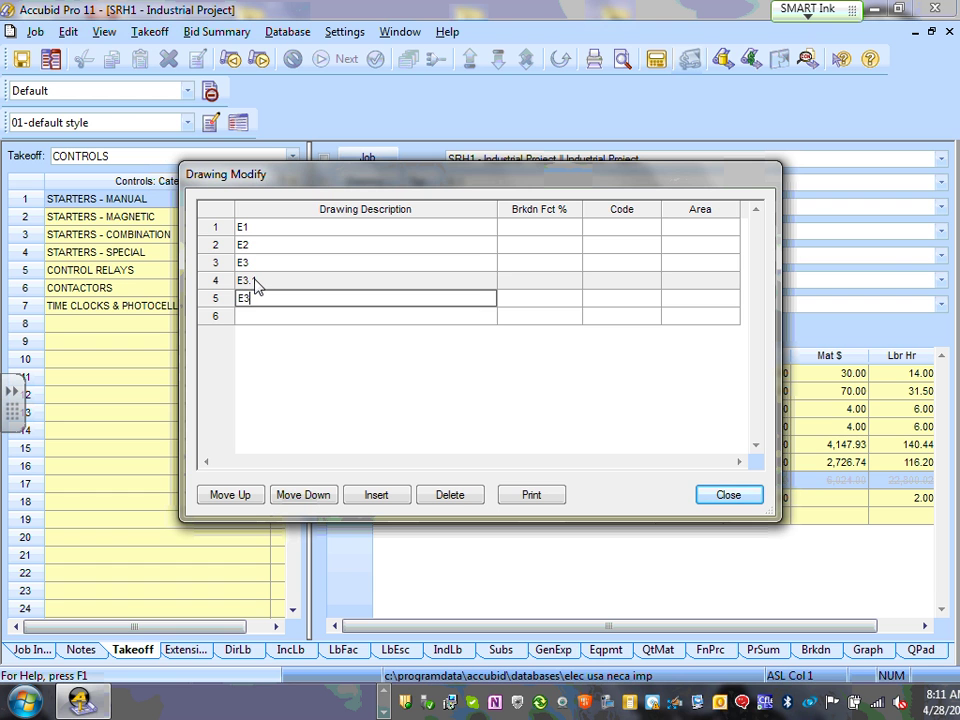
type(".2")
left_click(256, 265)
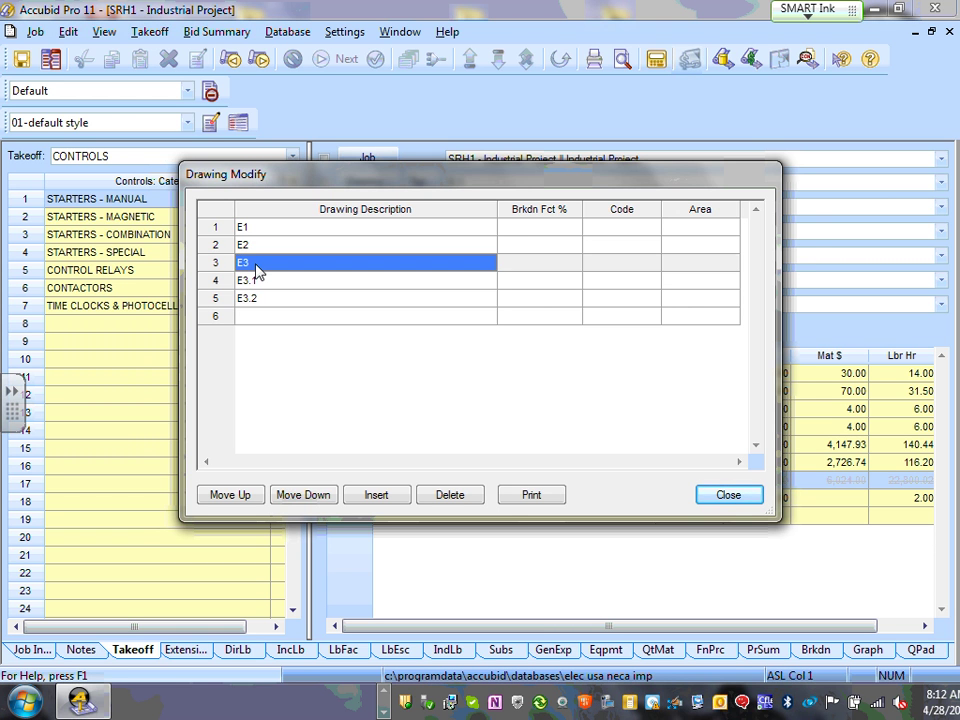
left_click(256, 265)
type(".1")
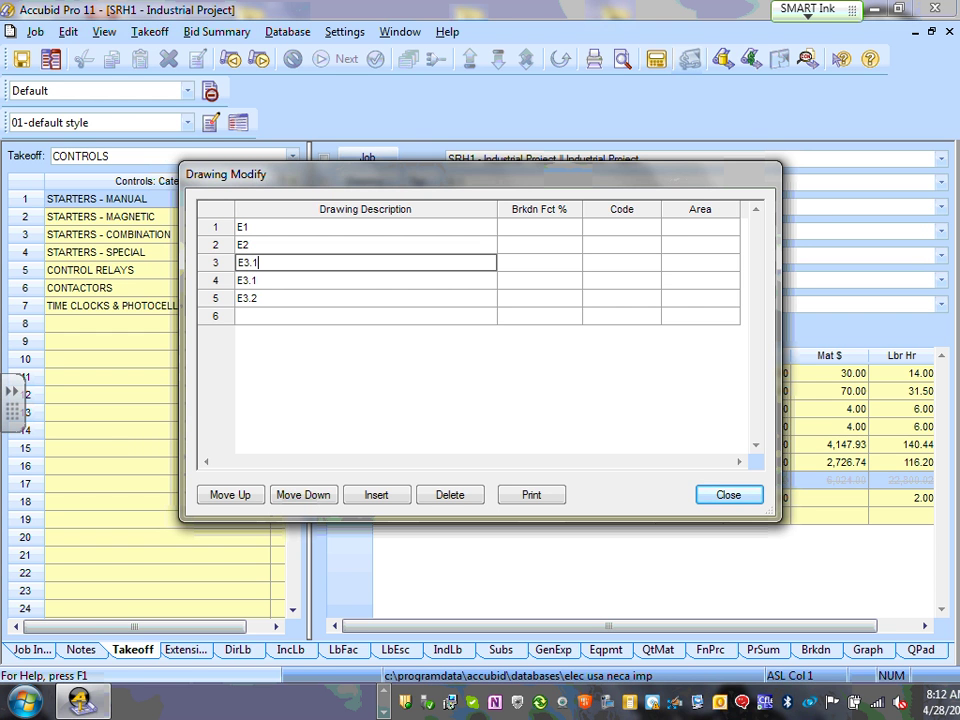
left_click(261, 284)
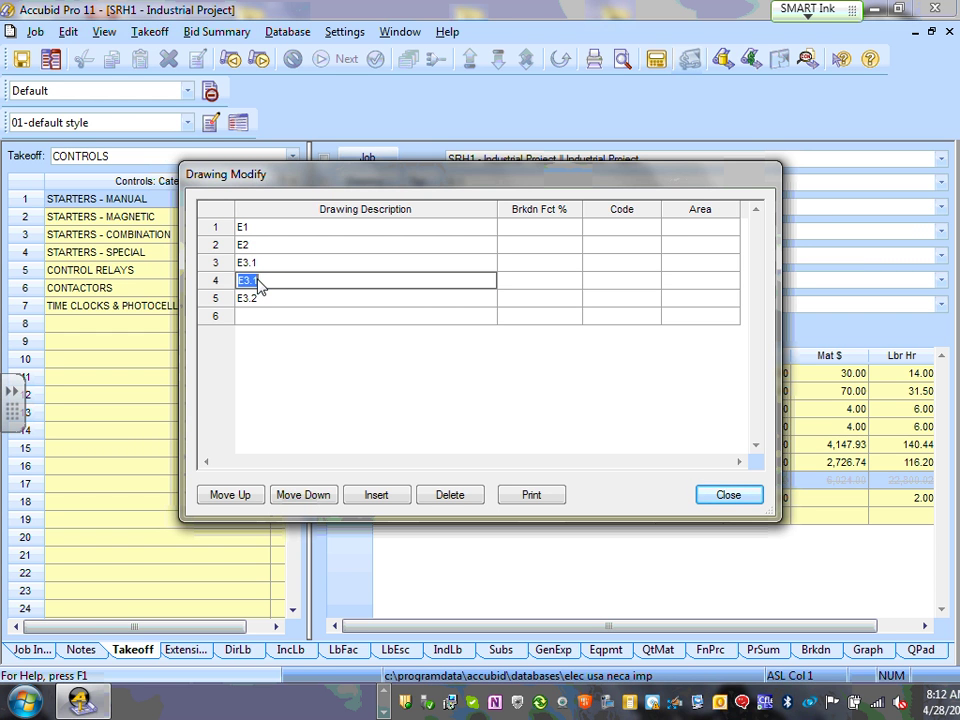
left_click(265, 286)
type("2")
left_click(262, 305)
left_click(262, 307)
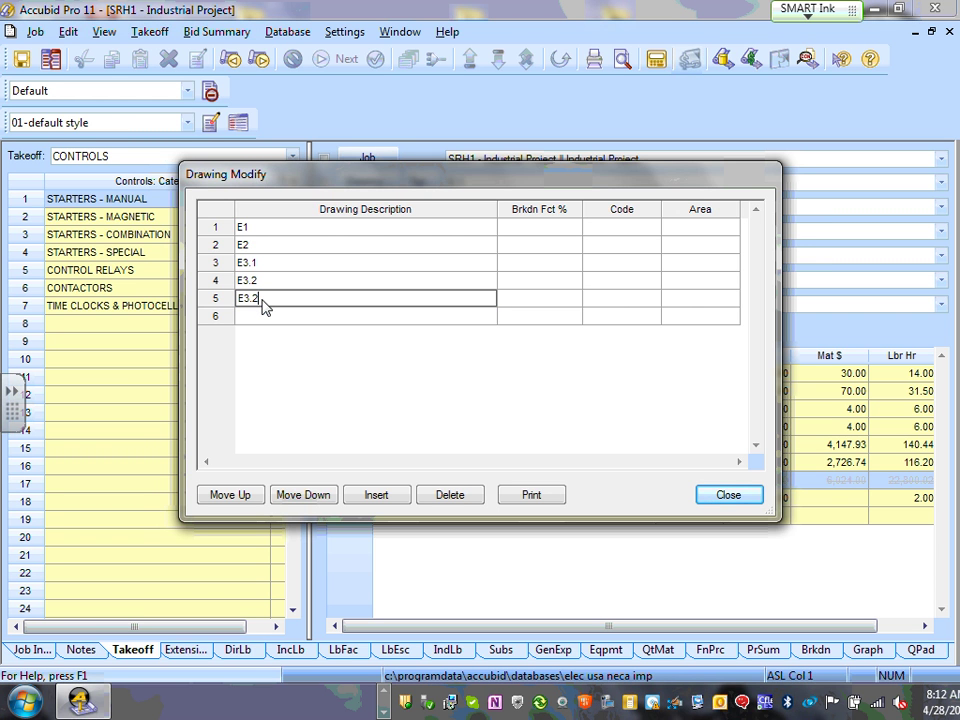
key("BackSpace")
key("BackSpace")
key("BackSpace")
type("4")
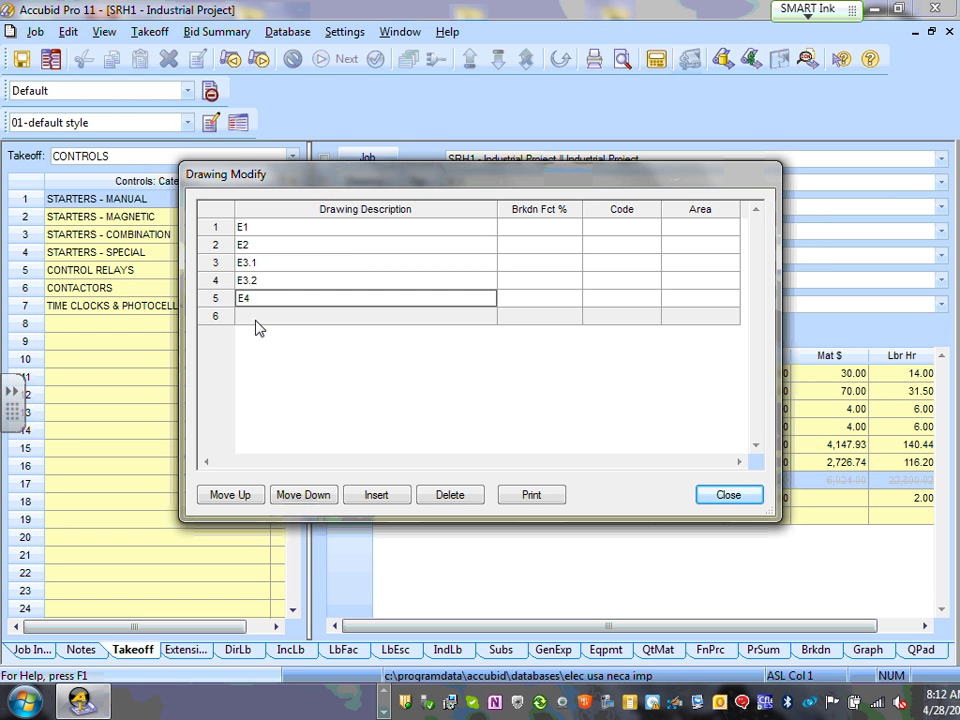
- Add drawings E5, E6, E7, E8, E9, E10, E11 and E12 in the following rows
left_click(256, 320)
type("E")
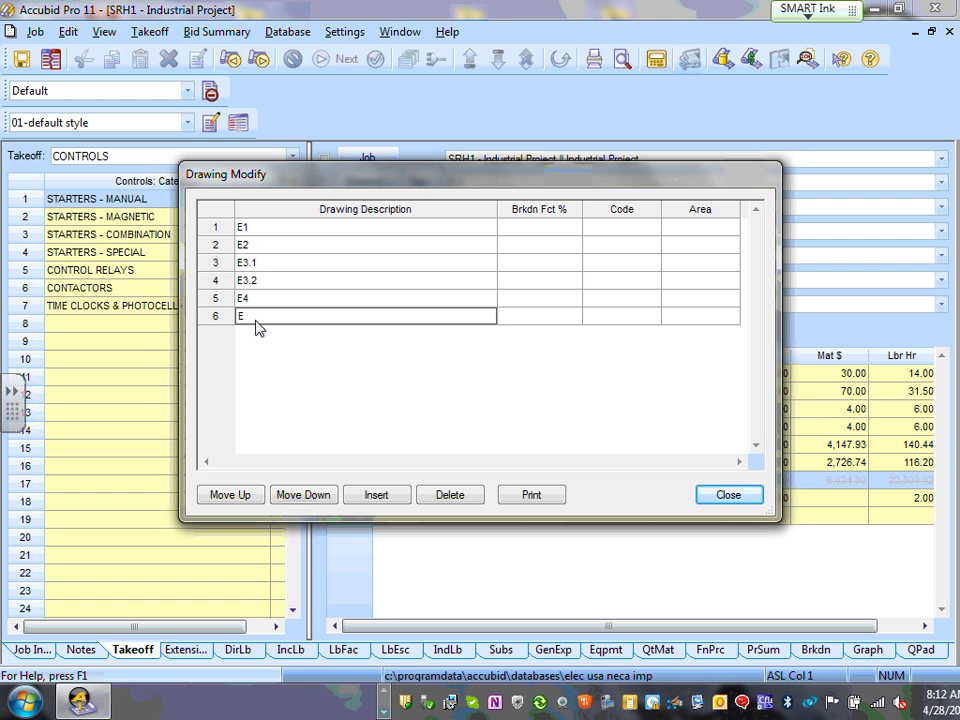
type("5")
key("Return")
type("E")
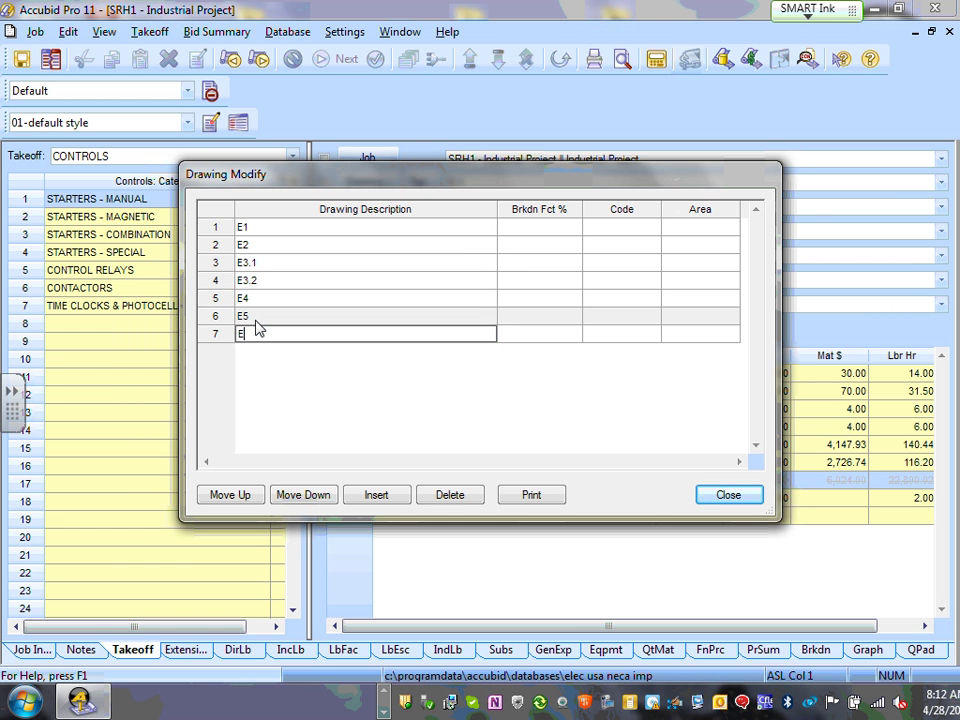
type("6")
key("Return")
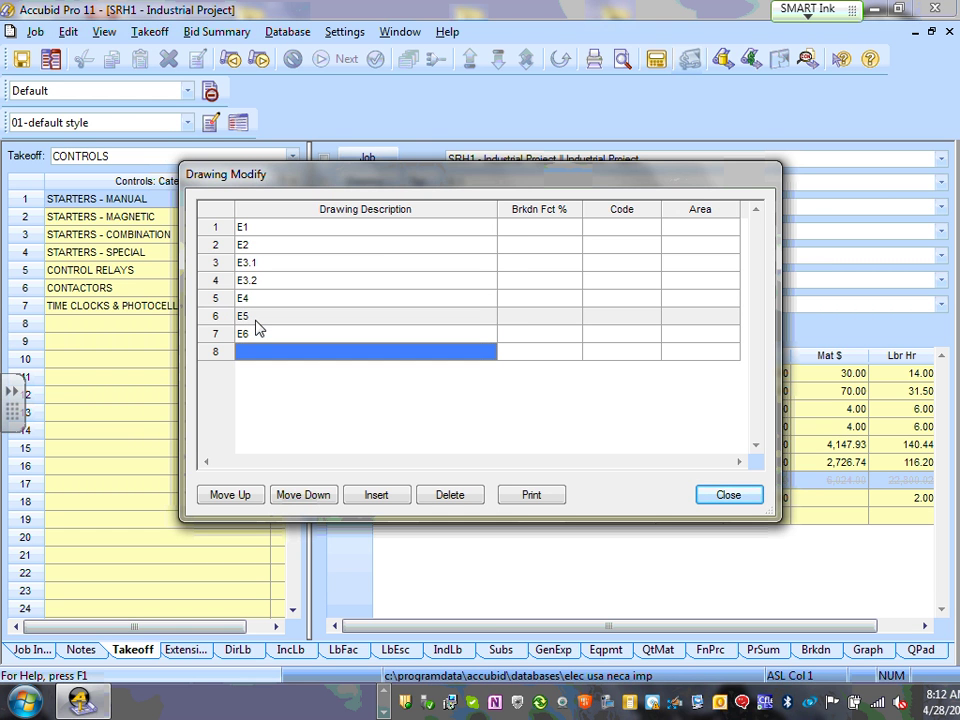
type("E7")
key("Return")
type("E")
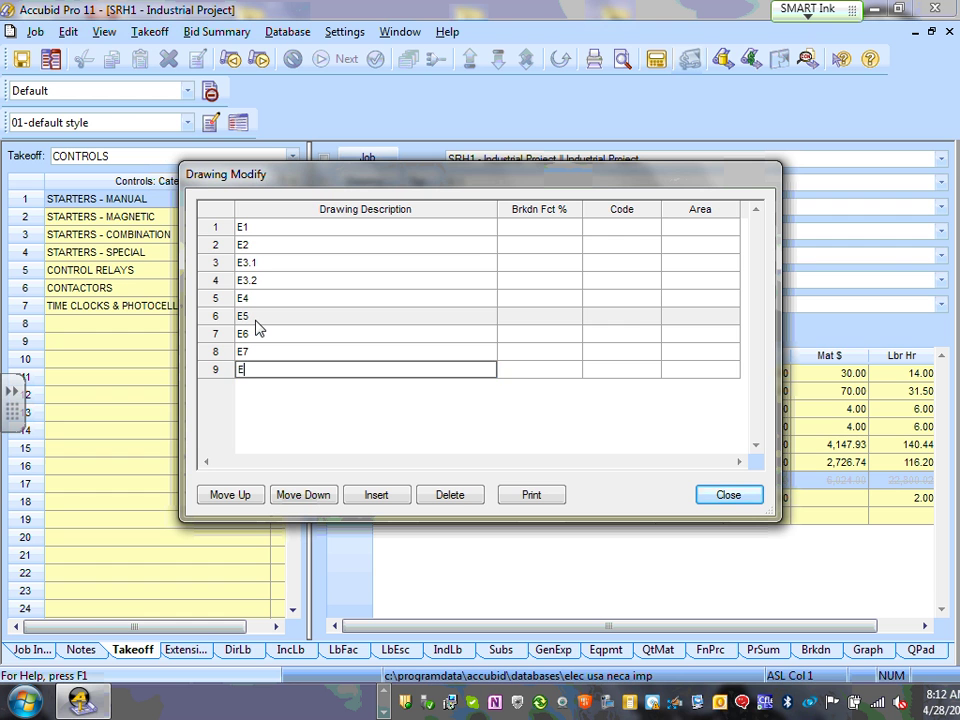
type("8")
key("Return")
type("E")
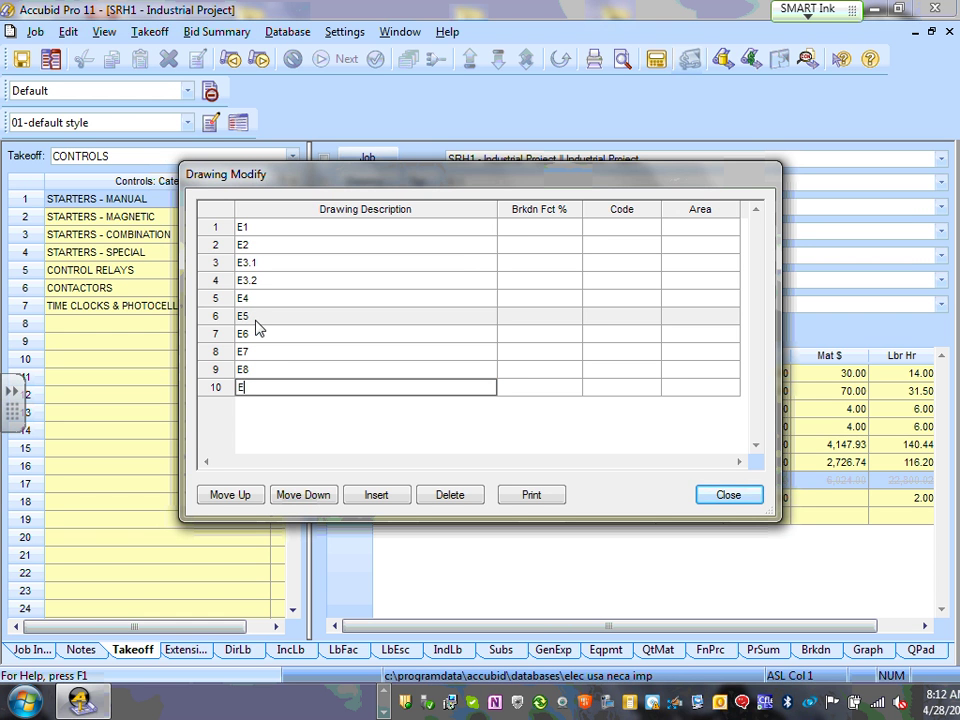
type("9")
key("Return")
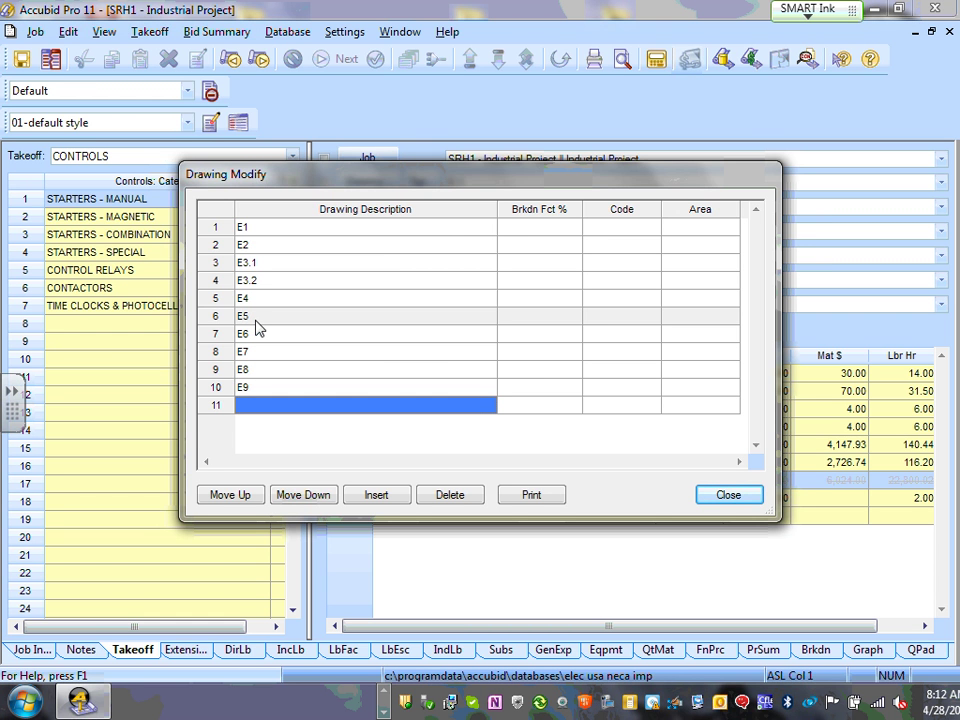
type("E10")
key("Return")
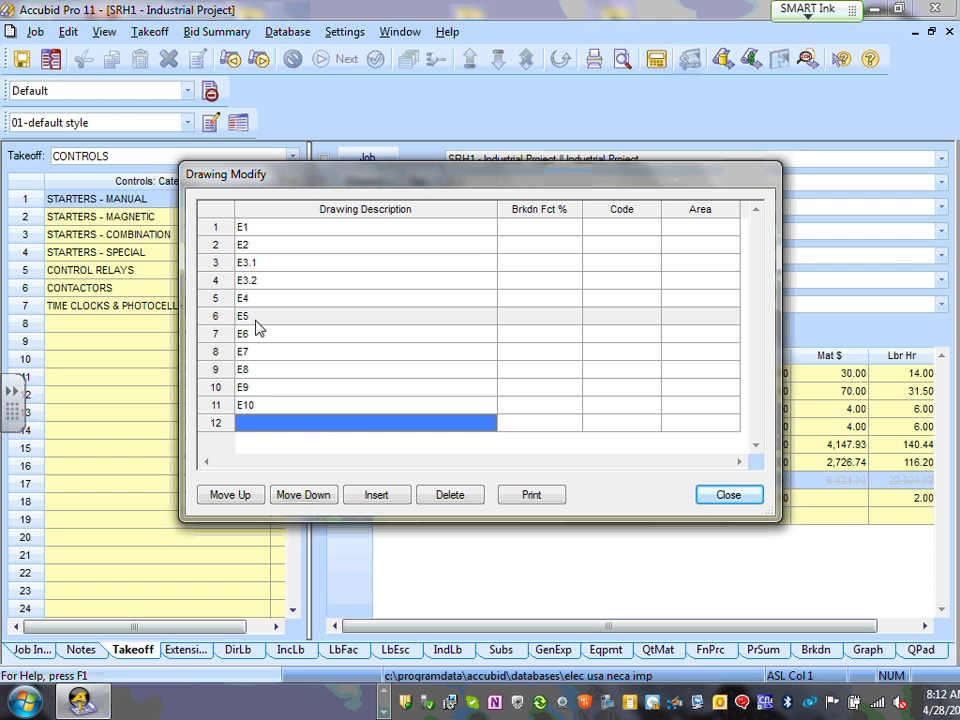
type("E11")
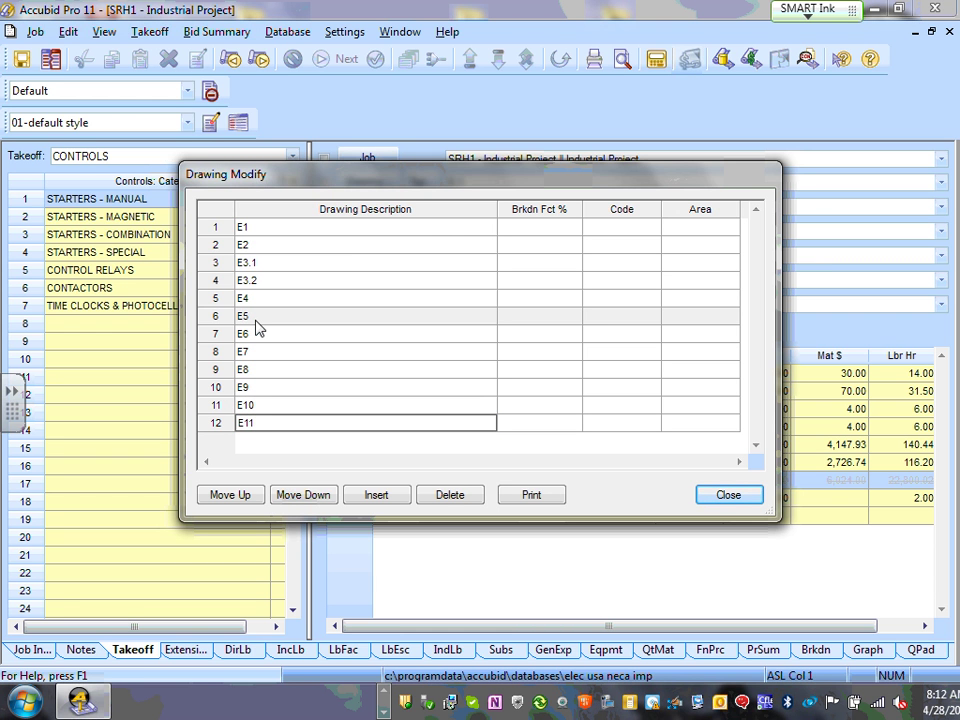
key("Return")
type("E12")
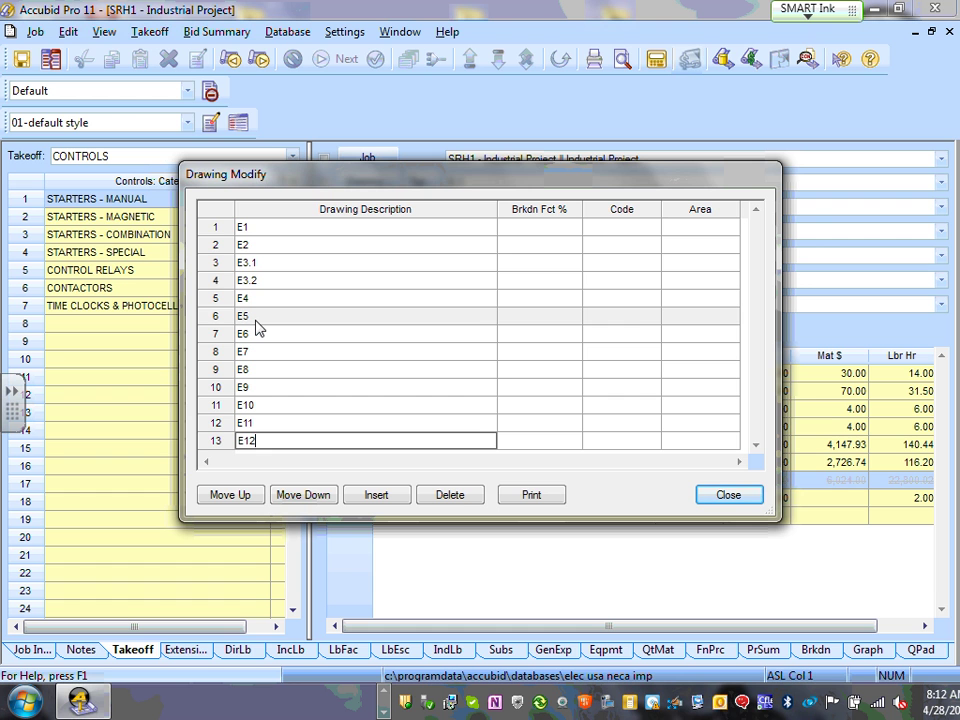
key("Return")
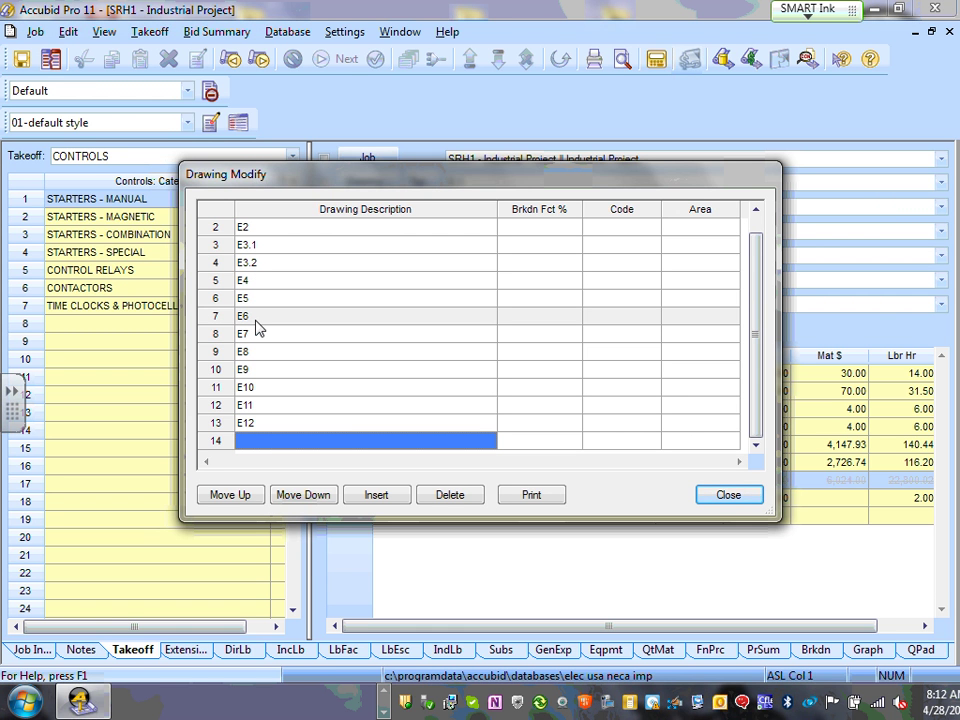
- Add drawings E12.1, E12.2, E13 and E14 after E12
type("12")
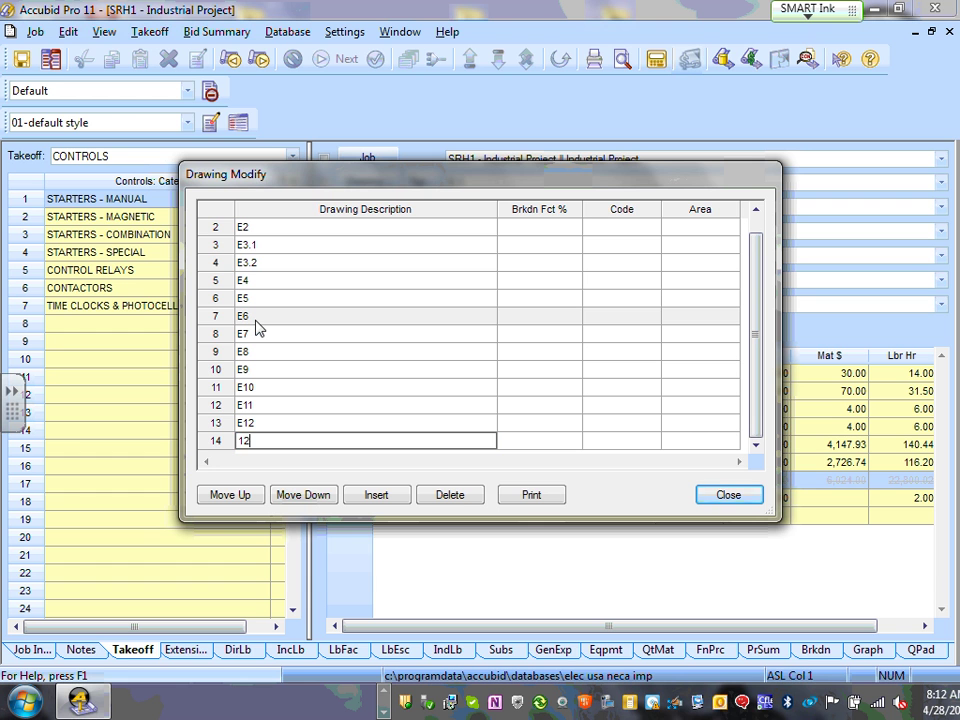
key("BackSpace")
key("BackSpace")
key("BackSpace")
type("E12.1")
key("Return")
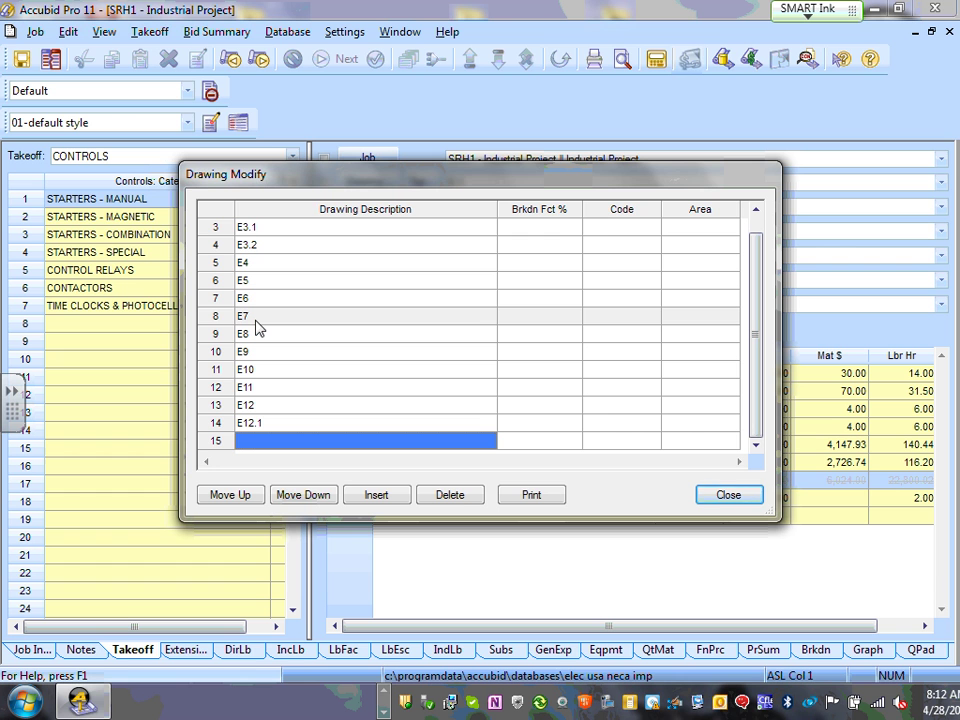
type("E12.2")
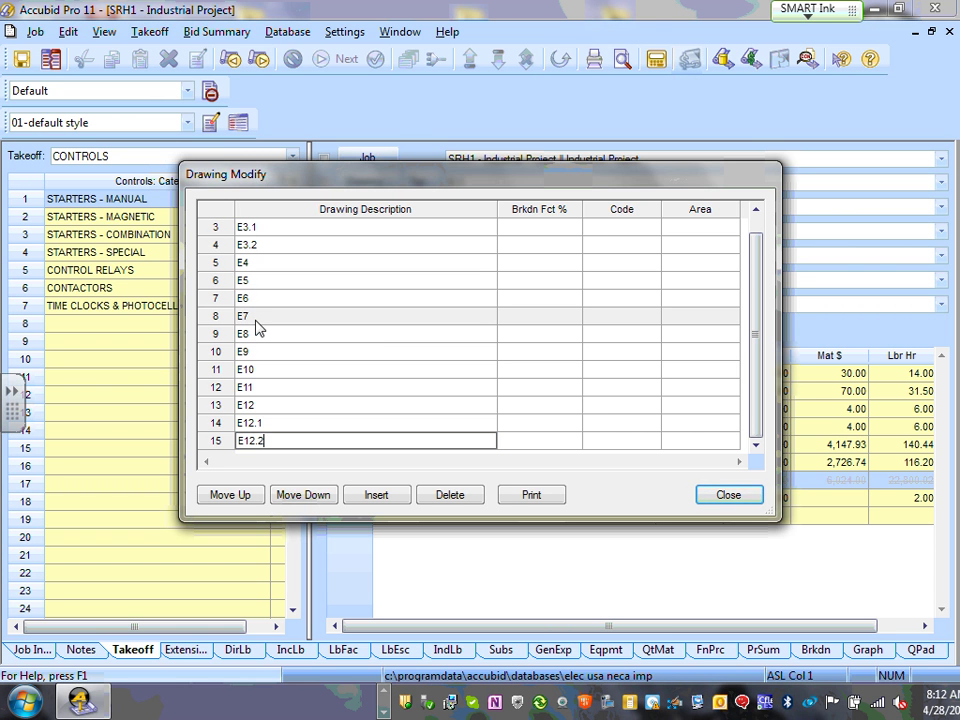
key("Return")
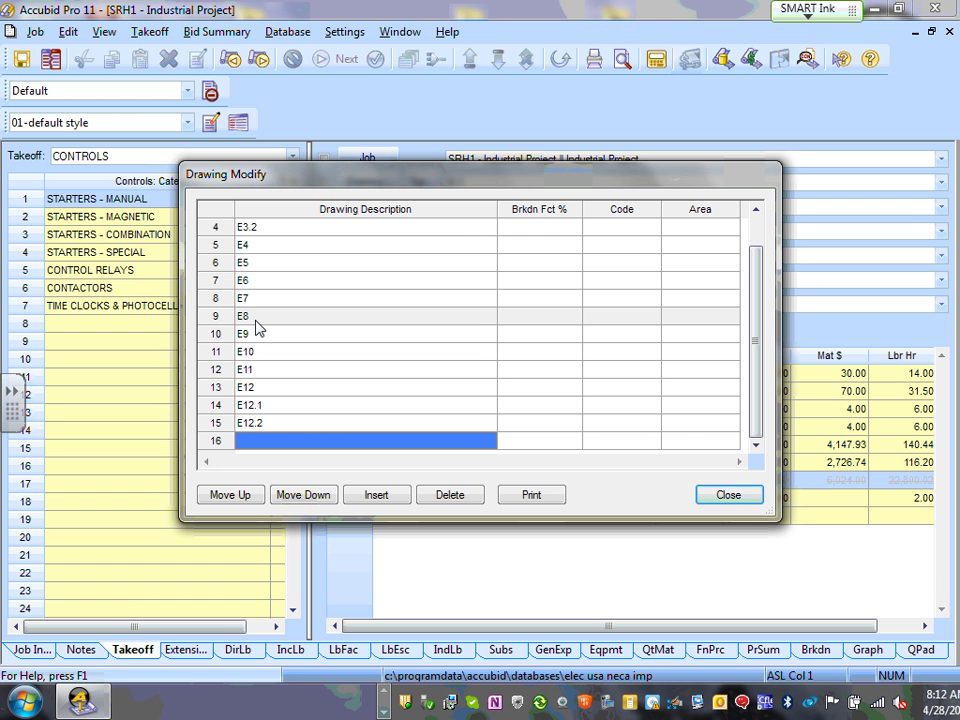
type("E13")
key("Return")
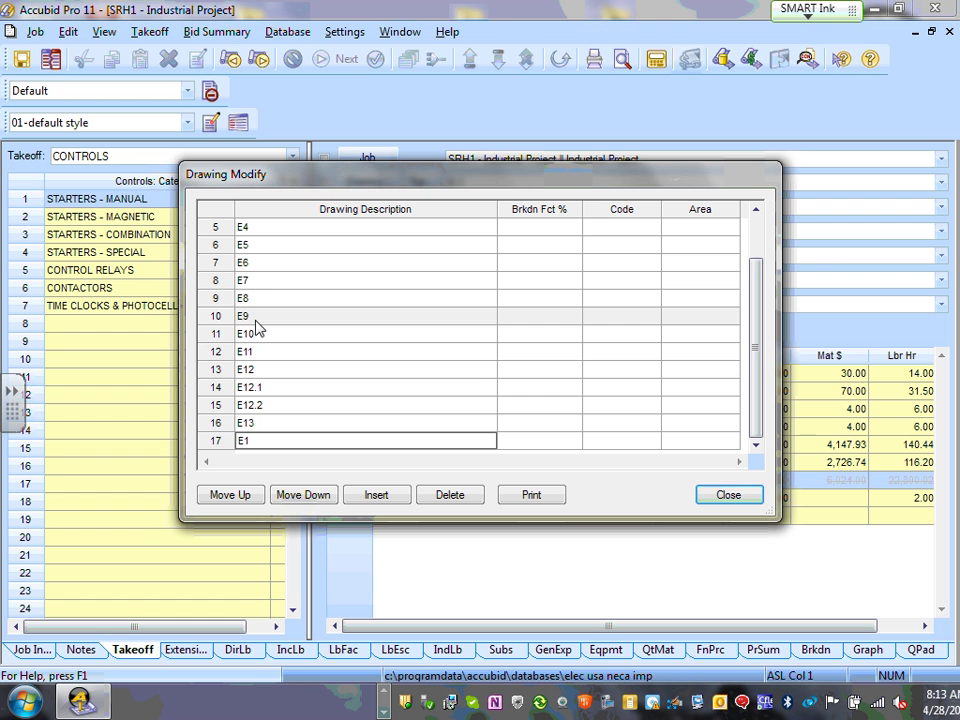
key("Return")
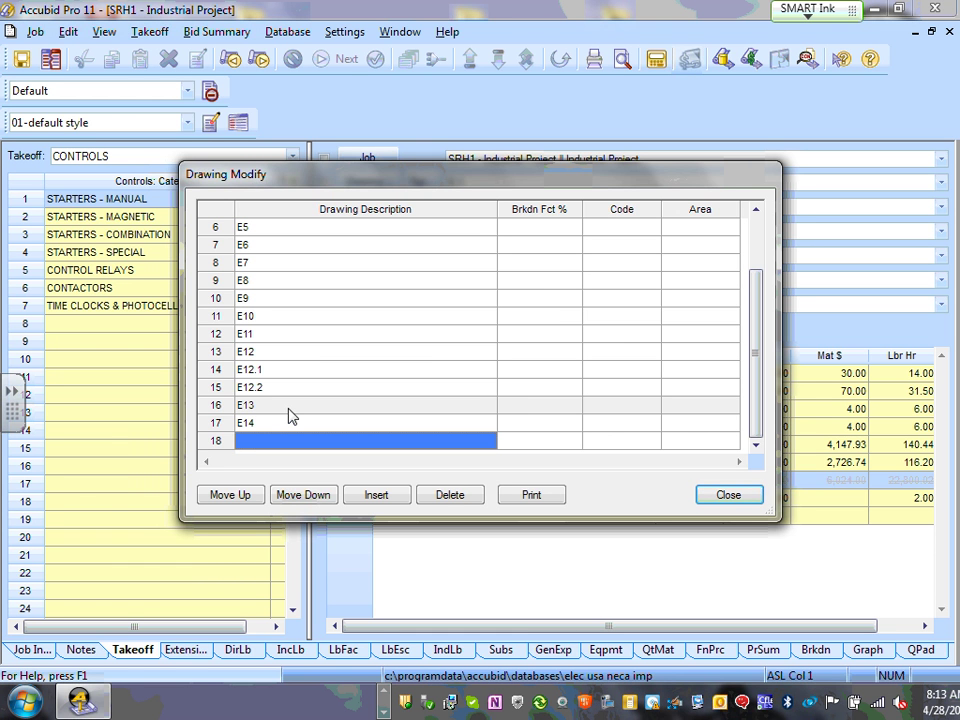
- Append E14.1 and E14.2 after E14, completing the 19-drawing list
type("E14")
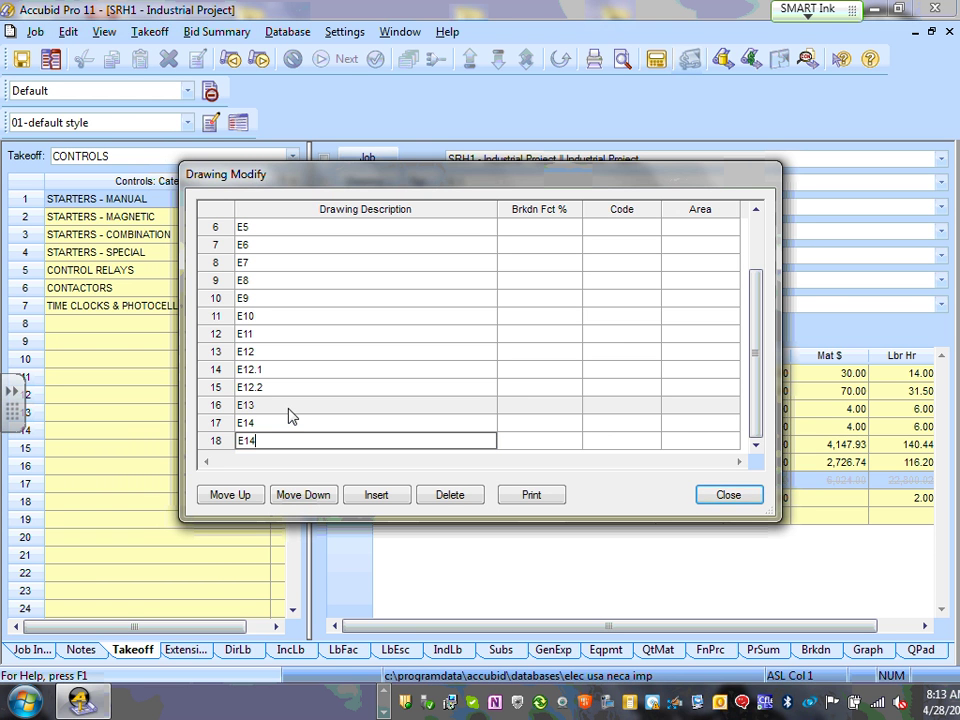
type(".1")
key("Return")
type("E")
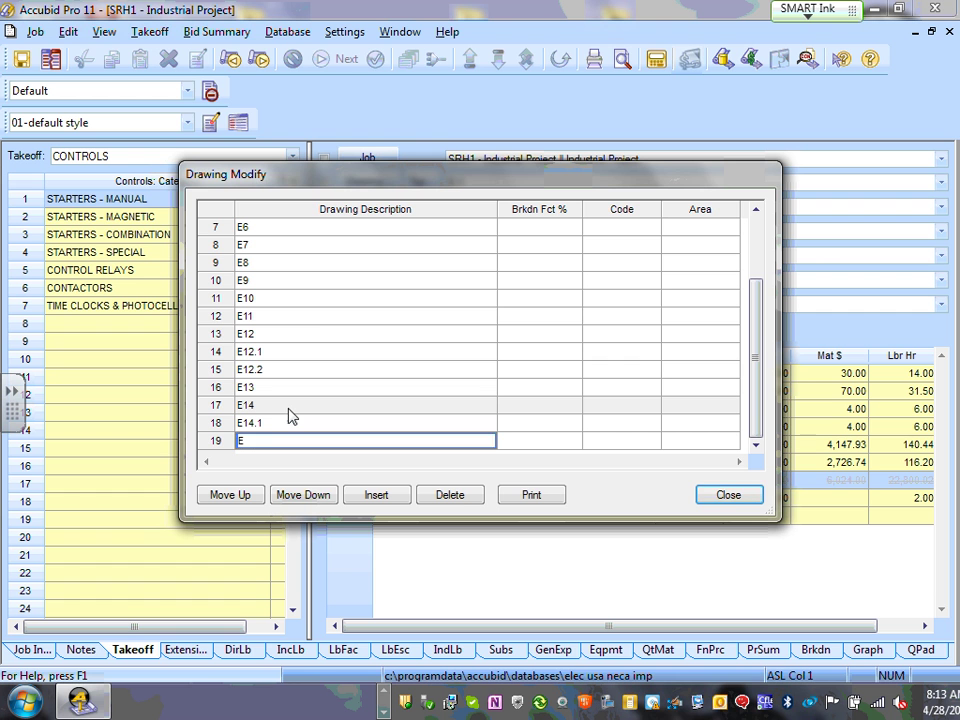
type("14.")
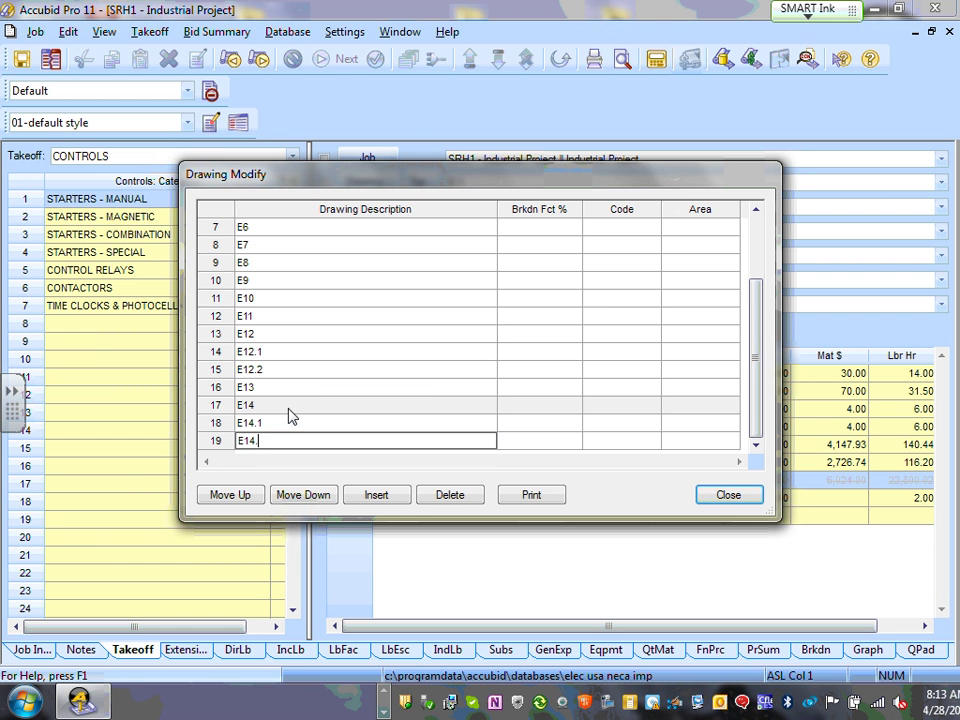
type("2")
left_click(388, 338)
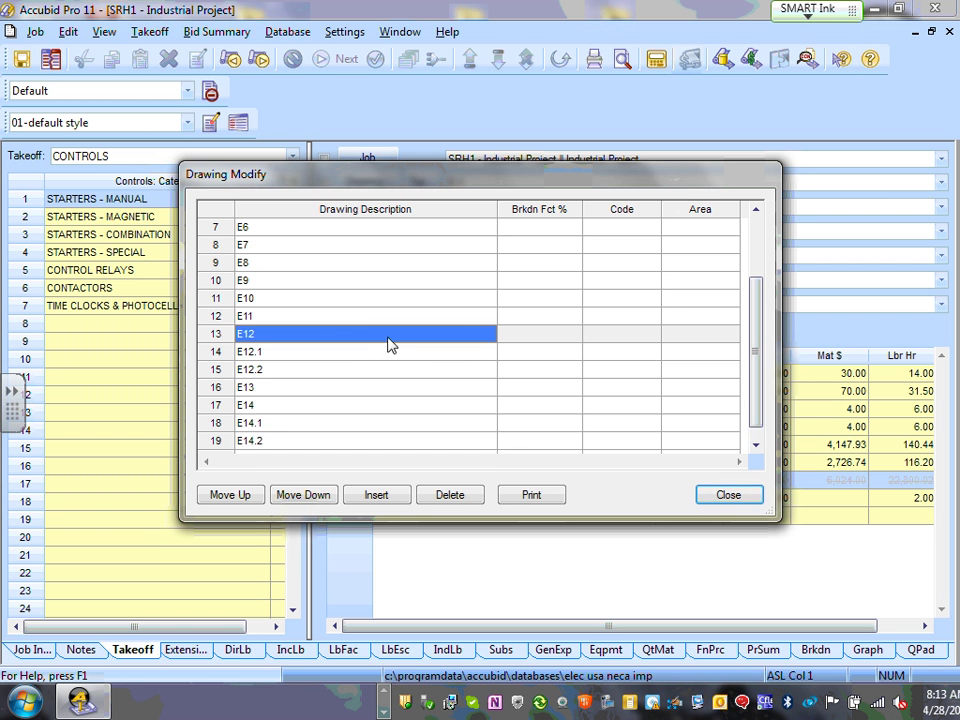
scroll(414, 339, "up", 2)
scroll(414, 326, "down", 3)
scroll(416, 329, "up", 3)
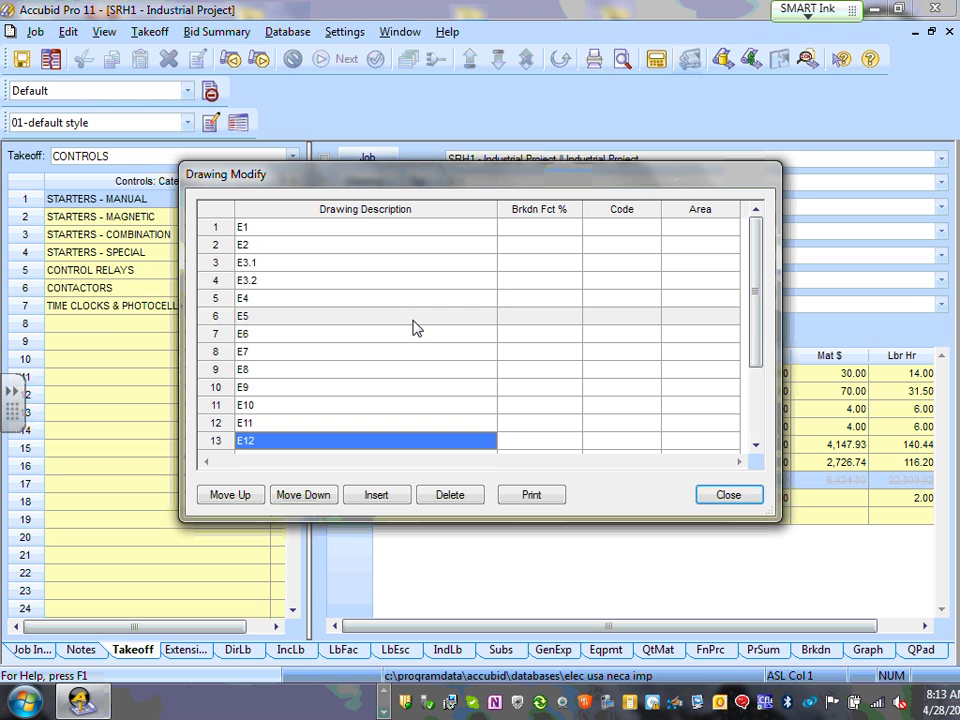
scroll(409, 326, "down", 2)
scroll(437, 341, "up", 2)
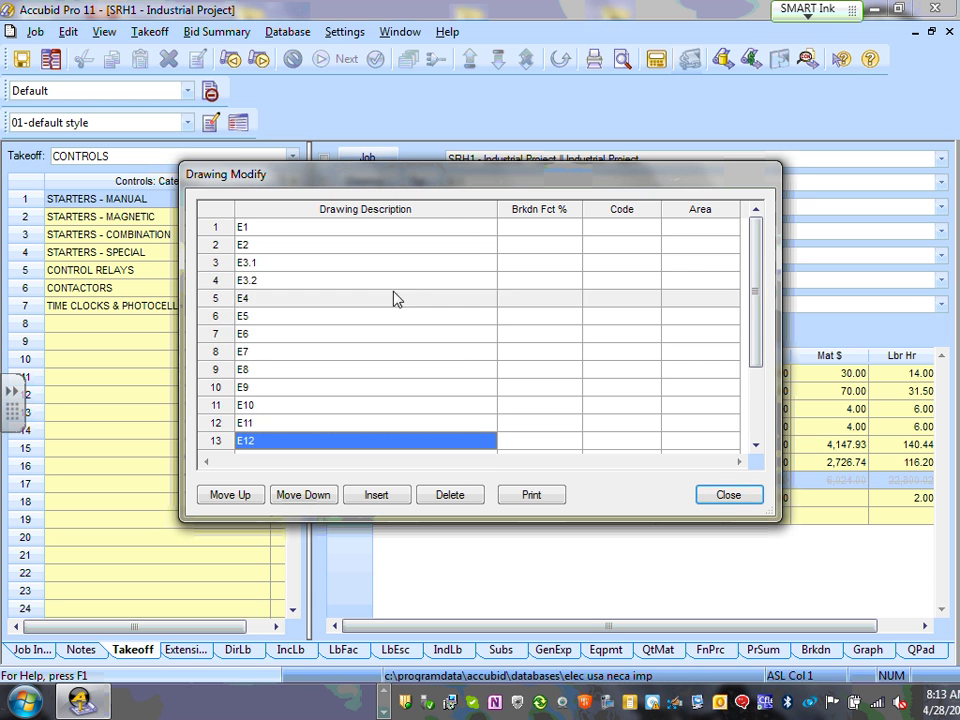
scroll(392, 298, "down", 2)
scroll(407, 258, "up", 2)
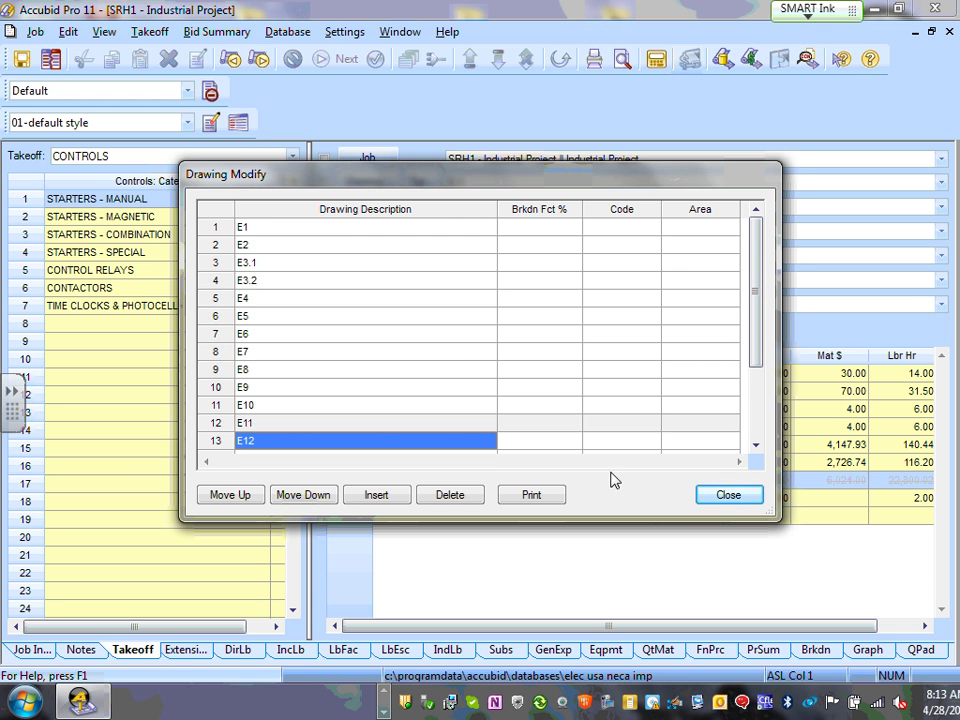
- Close the drawing list and make E5 the takeoff's current drawing
left_click(729, 496)
left_click(940, 184)
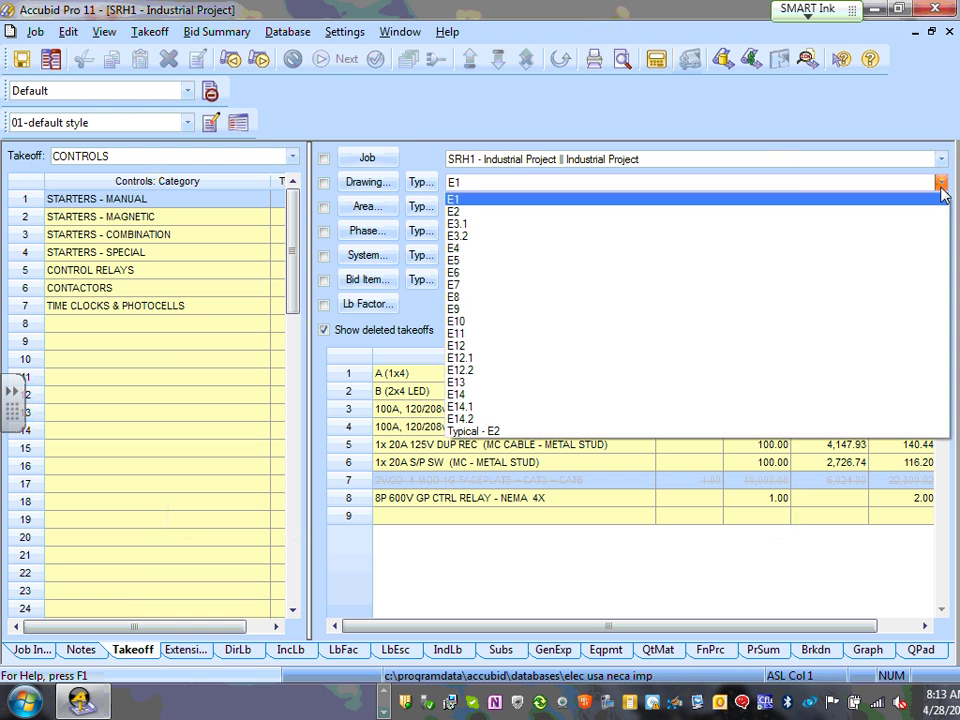
left_click(599, 262)
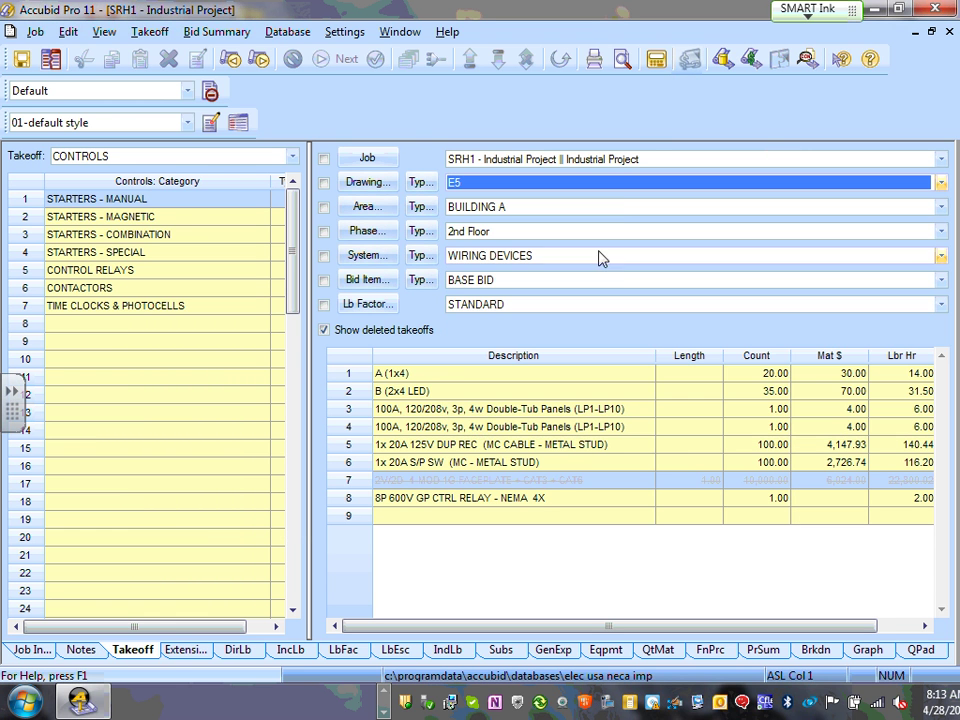
left_click(940, 184)
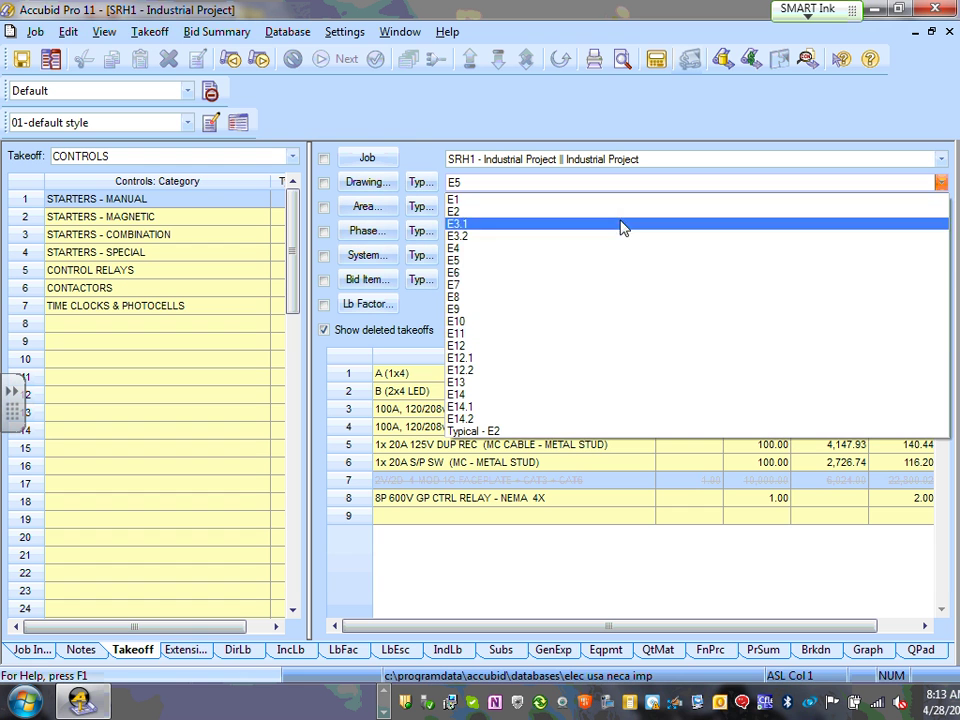
left_click(452, 120)
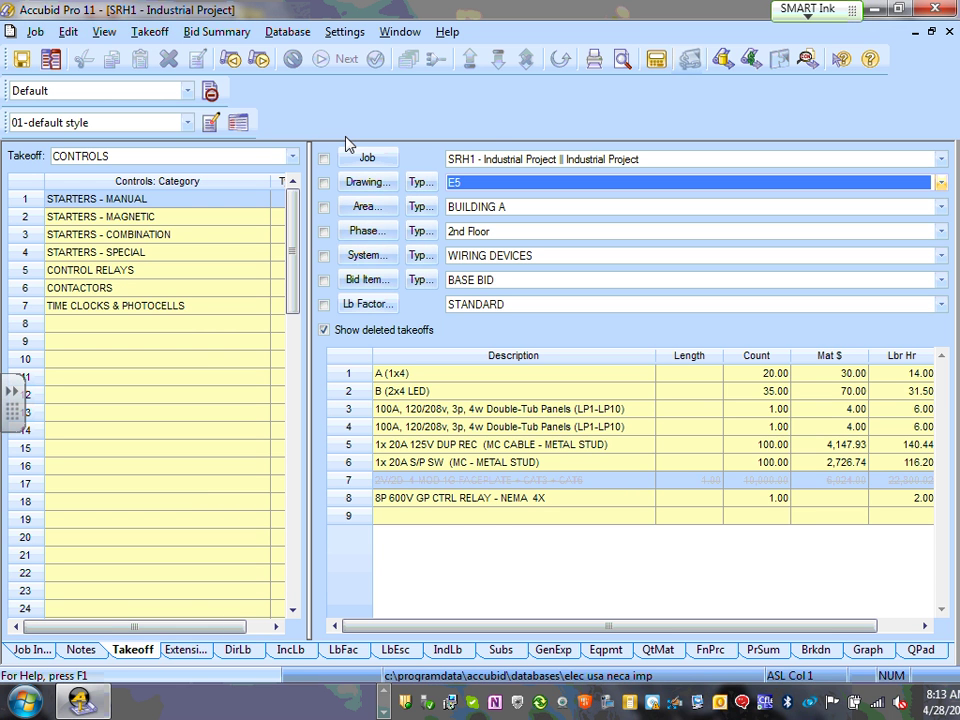
- Add a Building B area in row 2 of the Area list, keeping BUILDING A for the takeoff
left_click(368, 206)
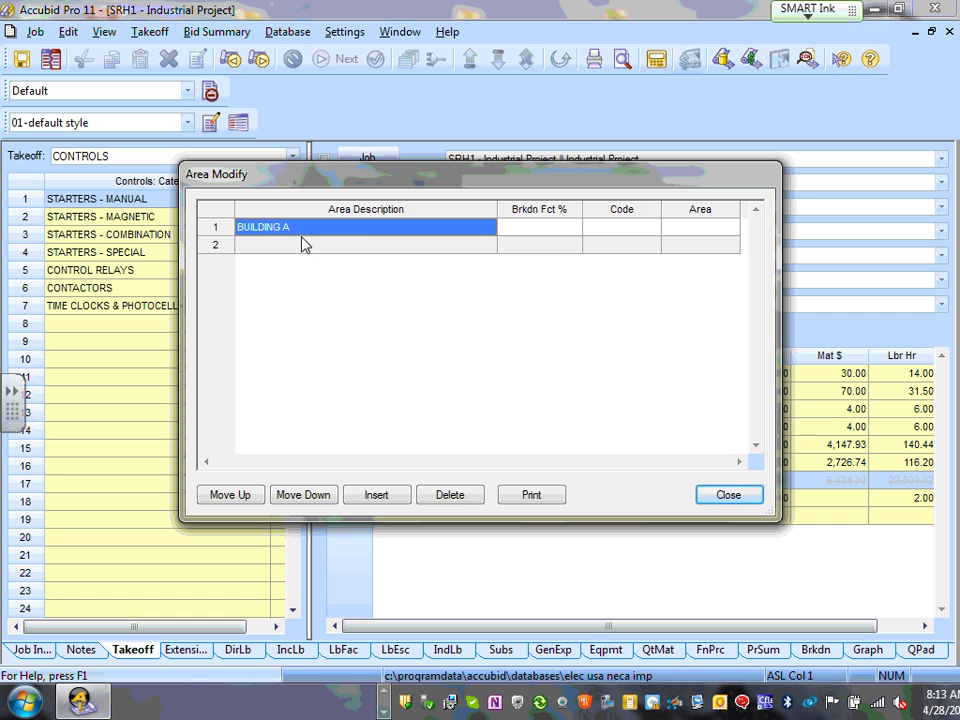
left_click(308, 248)
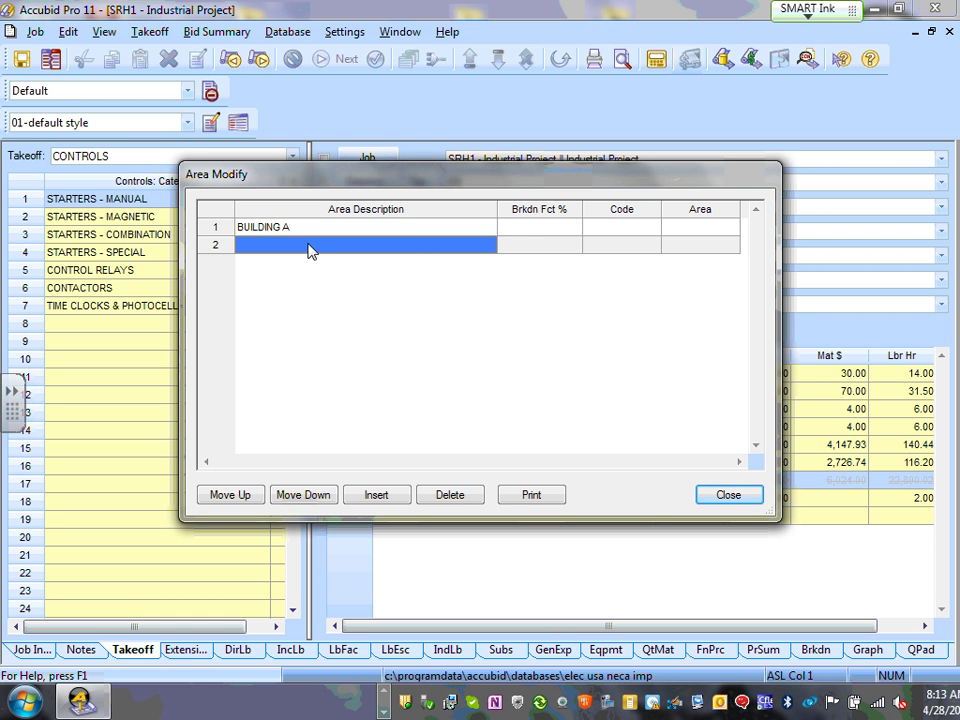
type("Building B")
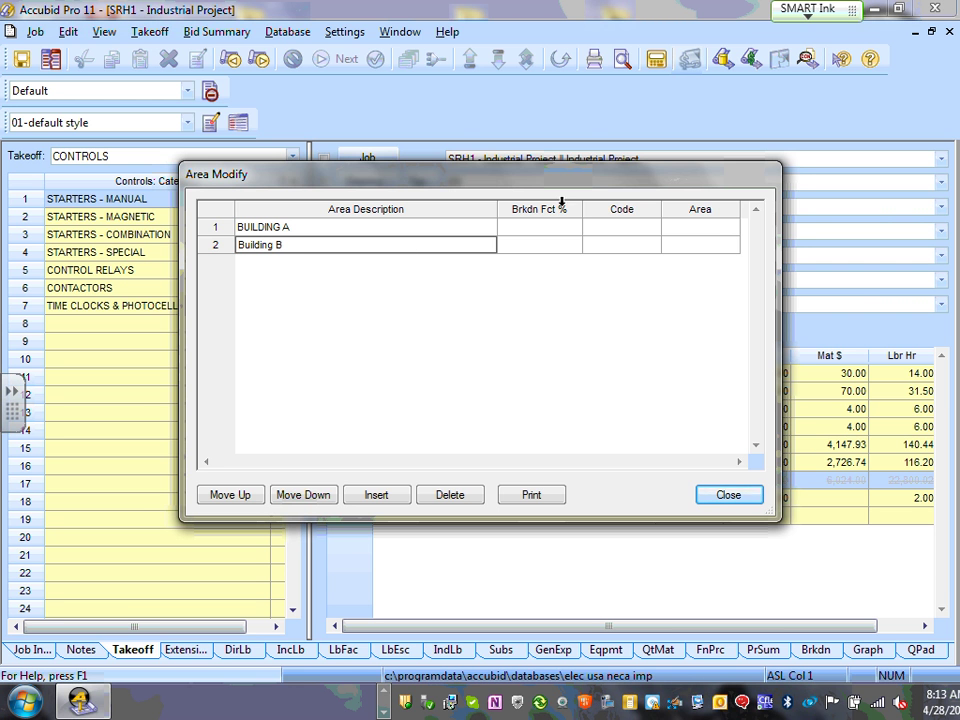
left_click(714, 497)
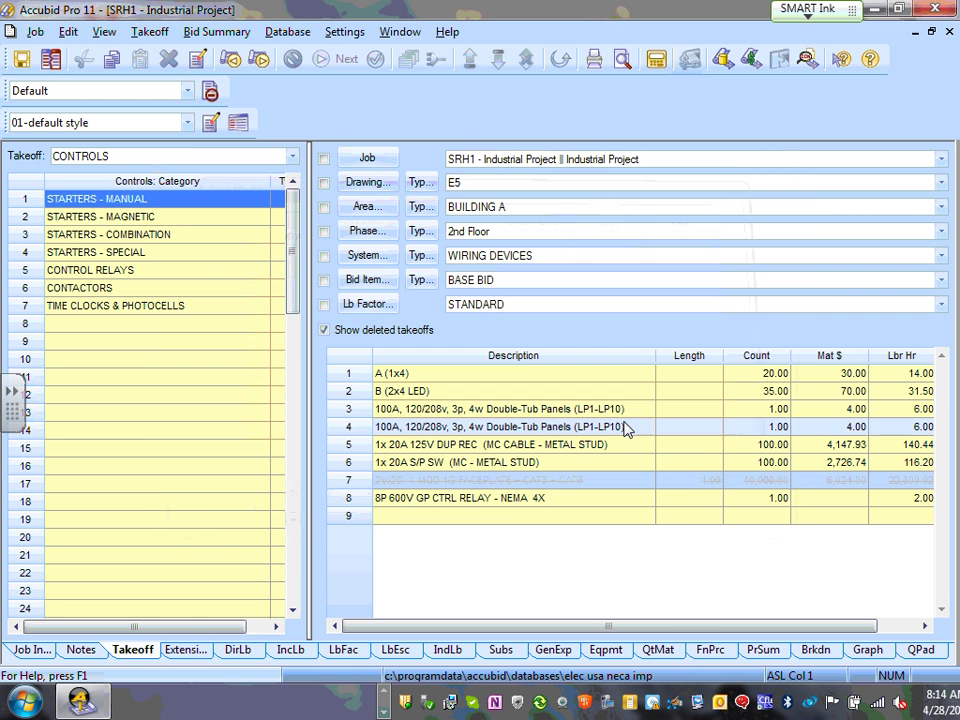
left_click(940, 207)
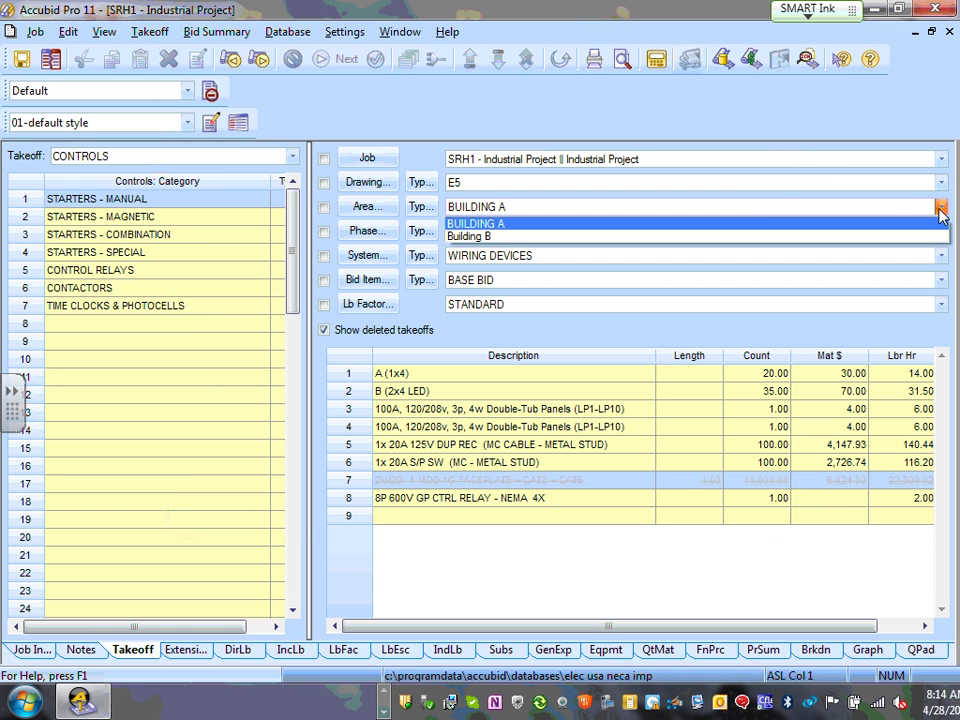
left_click(700, 190)
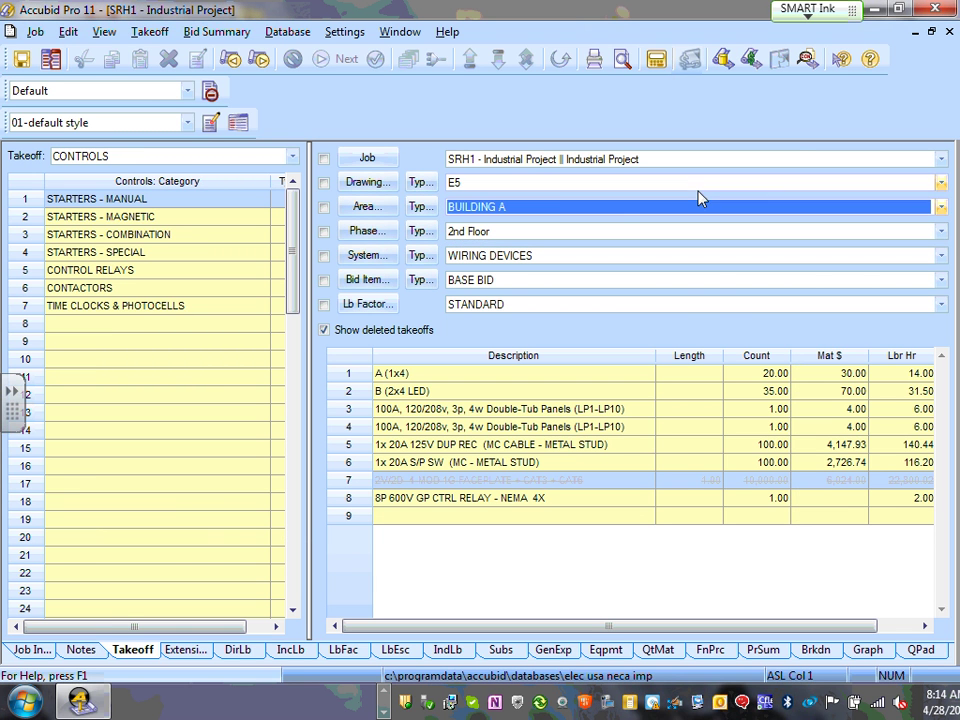
left_click(368, 233)
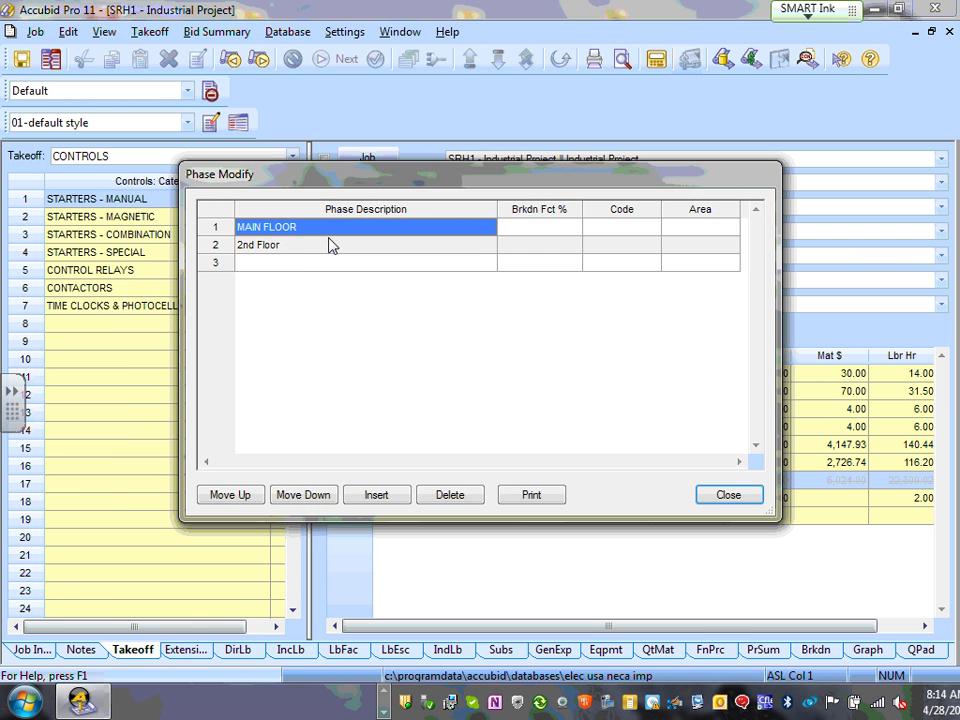
left_click(305, 248)
left_click(317, 229)
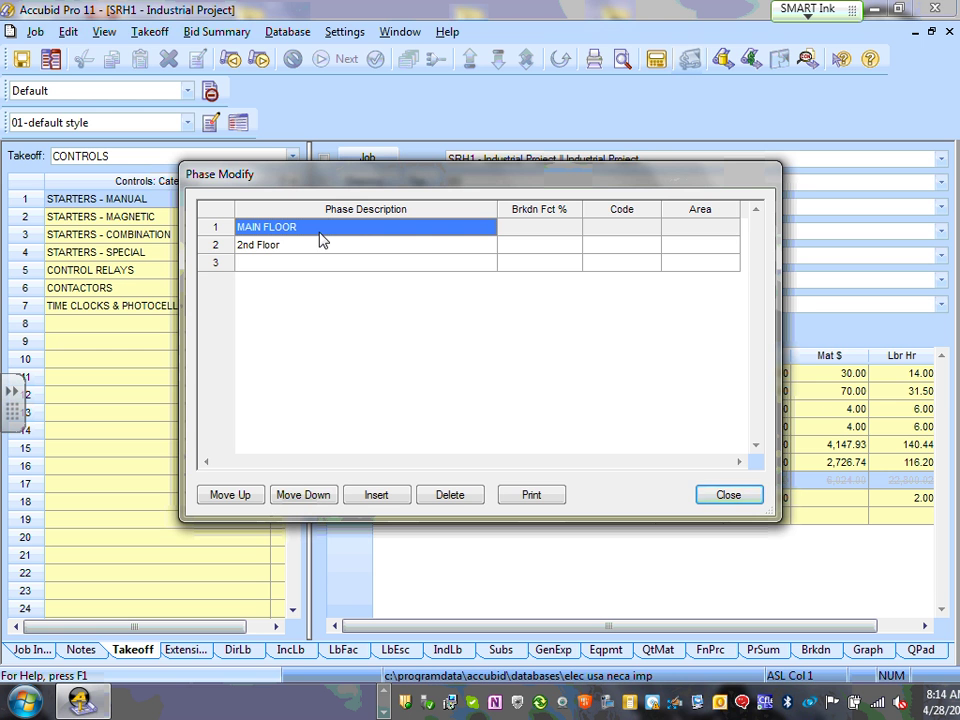
left_click(726, 499)
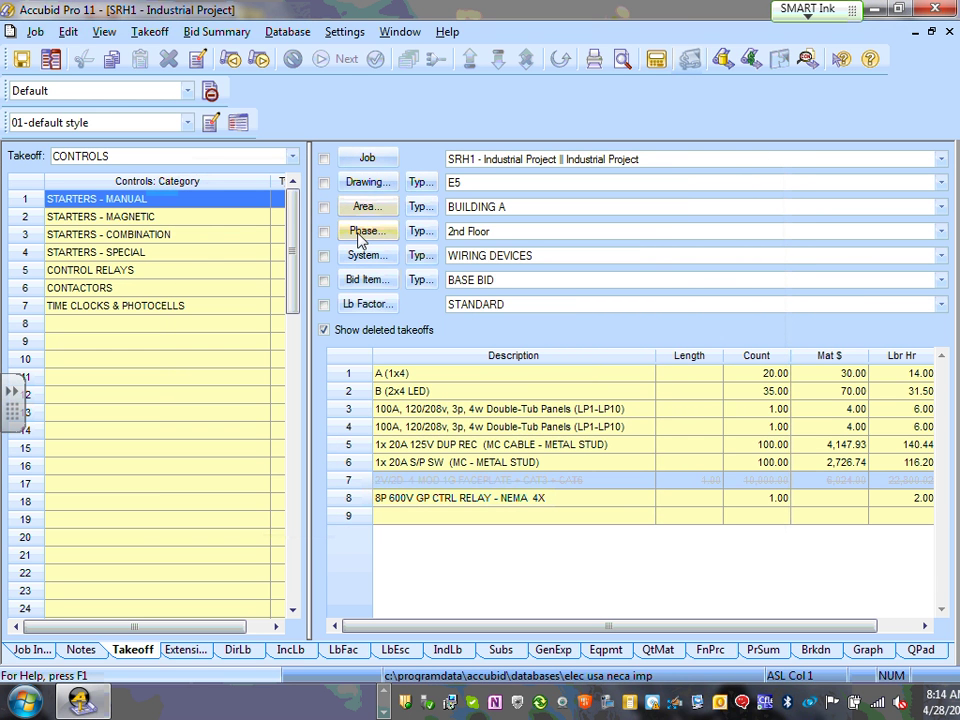
left_click(364, 231)
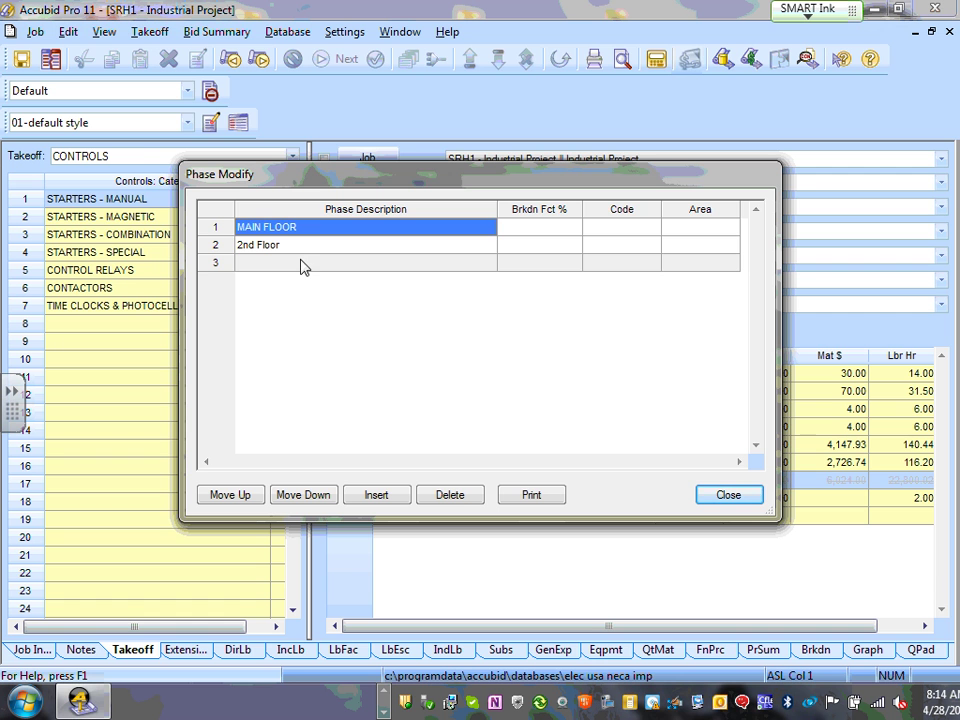
left_click(303, 264)
left_click(315, 231)
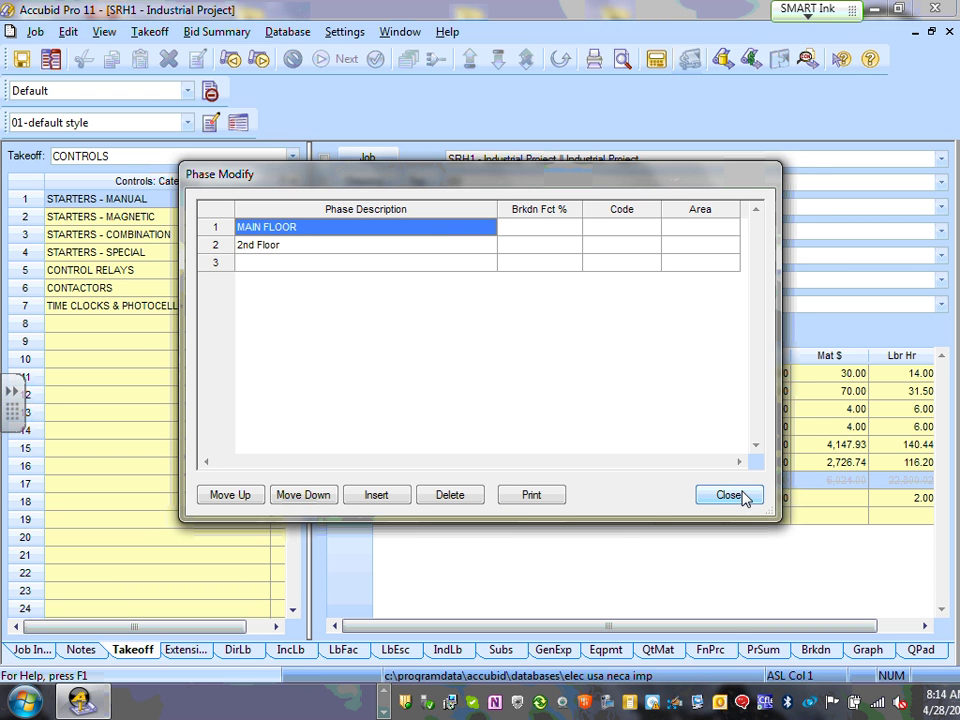
left_click(741, 497)
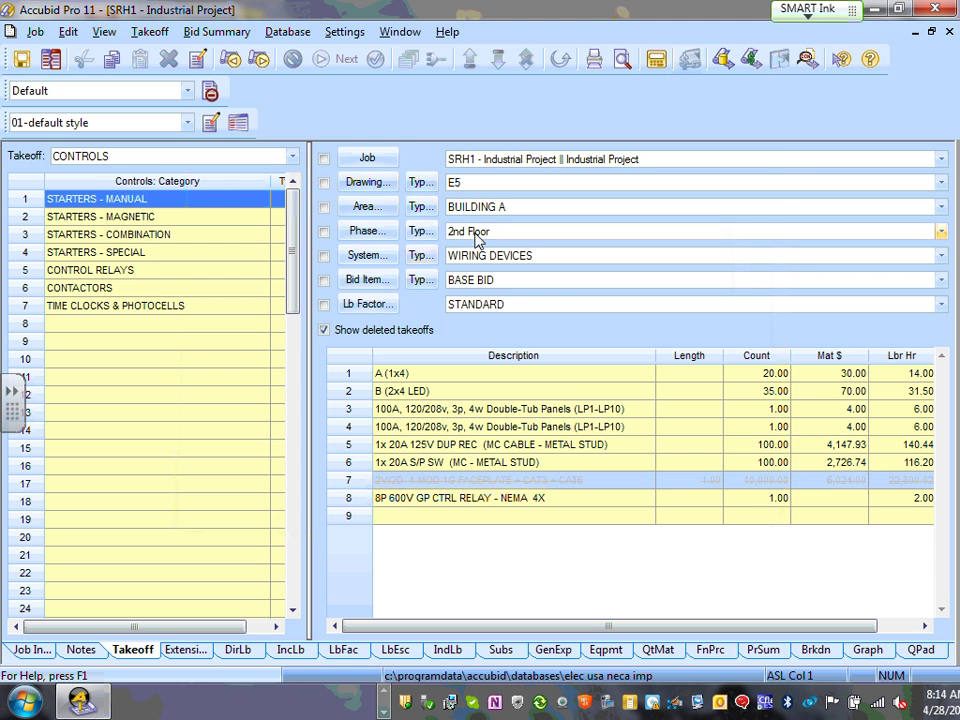
left_click(366, 260)
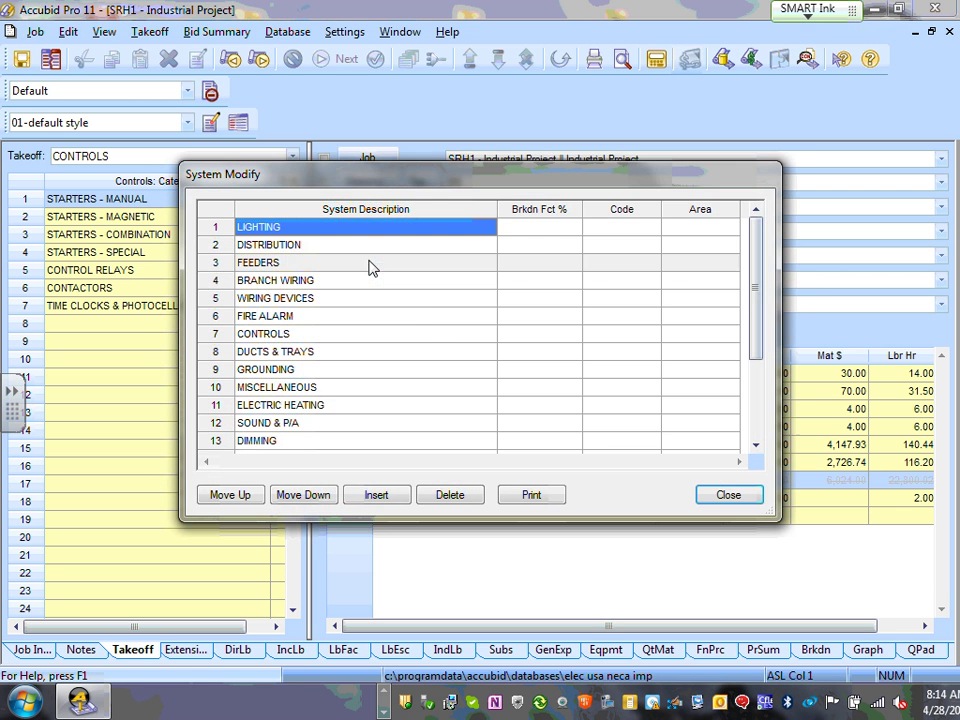
left_click(728, 494)
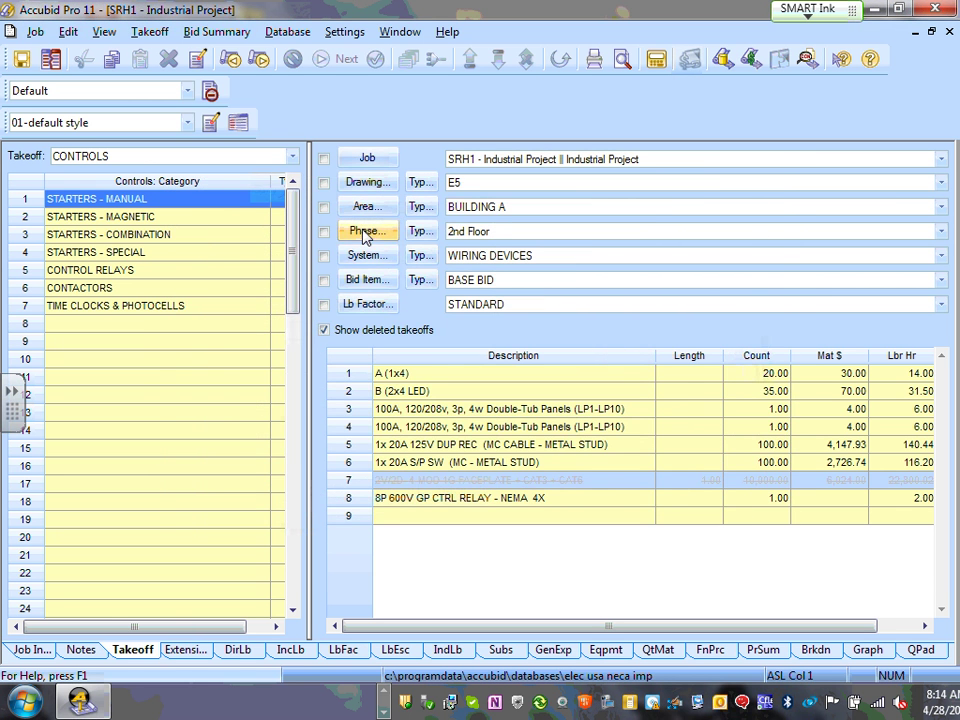
left_click(364, 171)
left_click(728, 498)
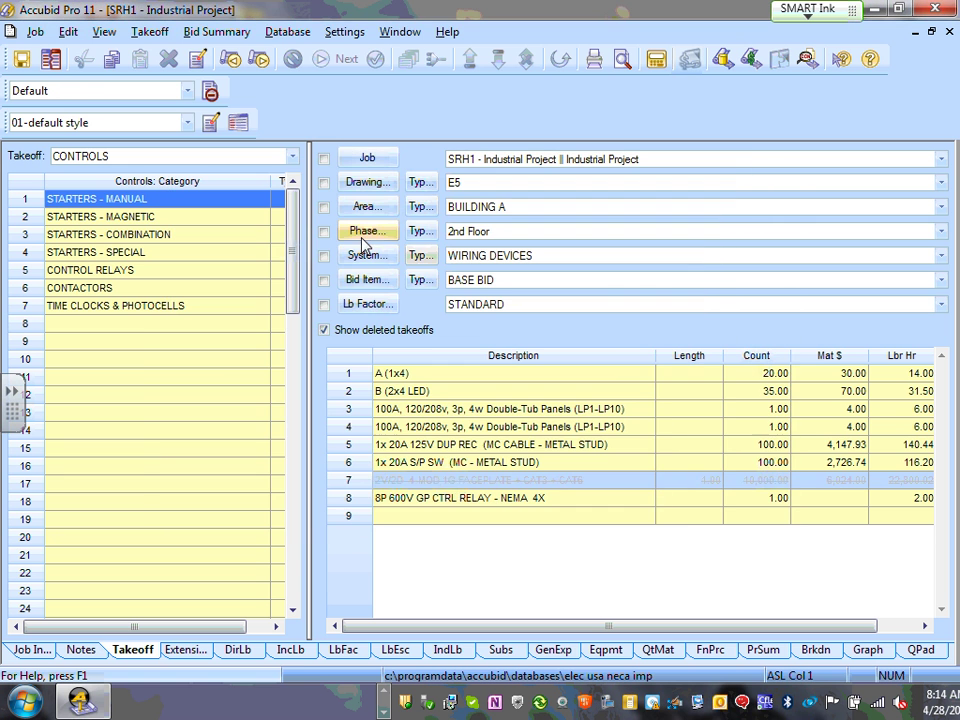
left_click(366, 207)
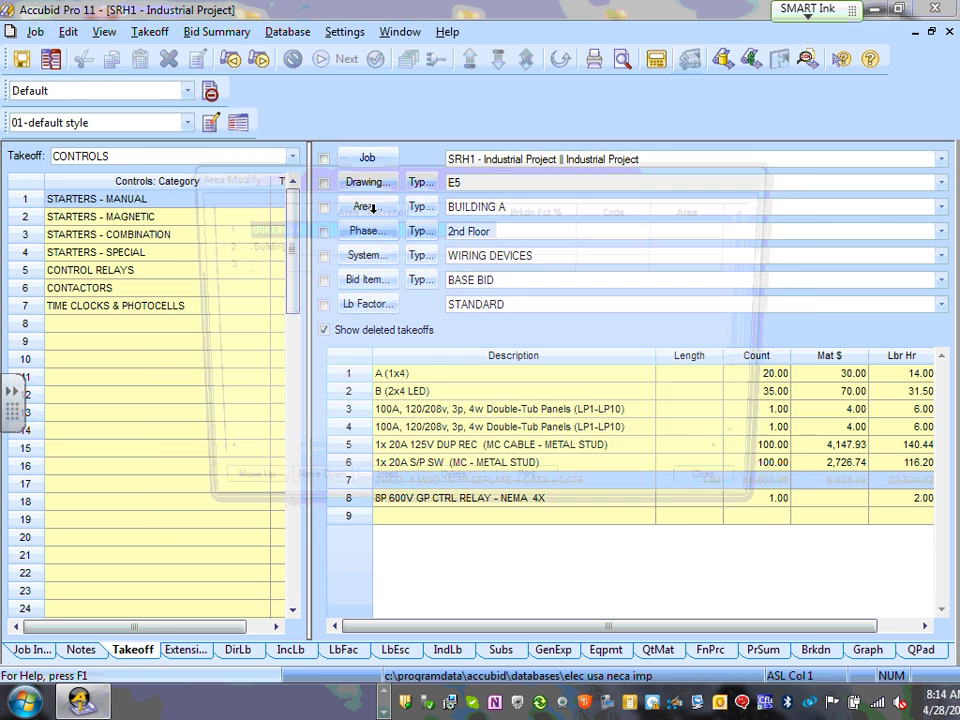
left_click(740, 497)
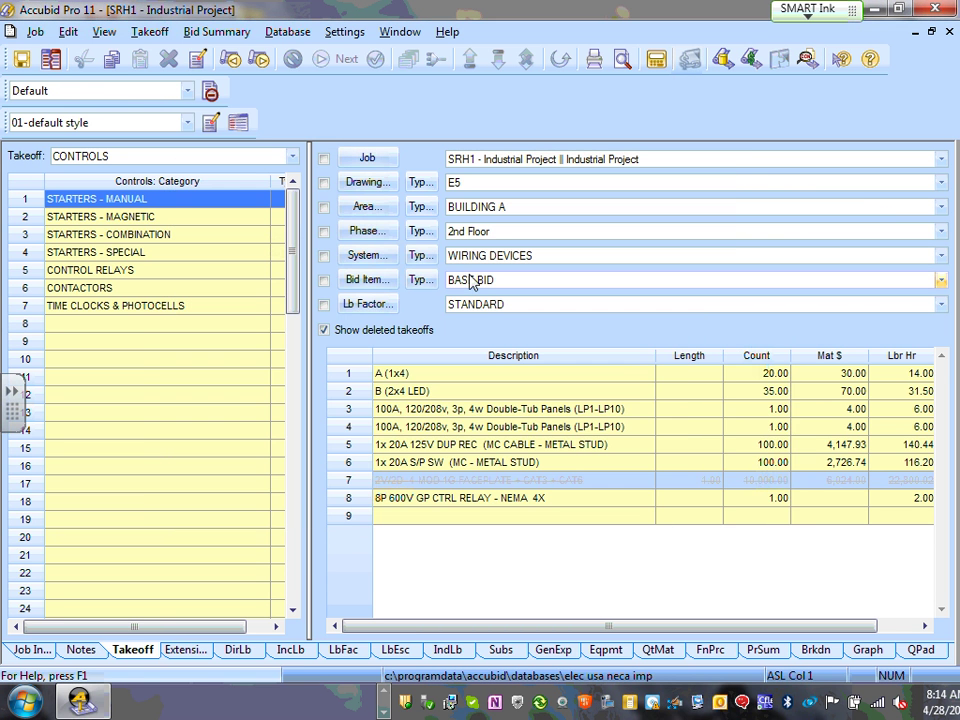
left_click(380, 234)
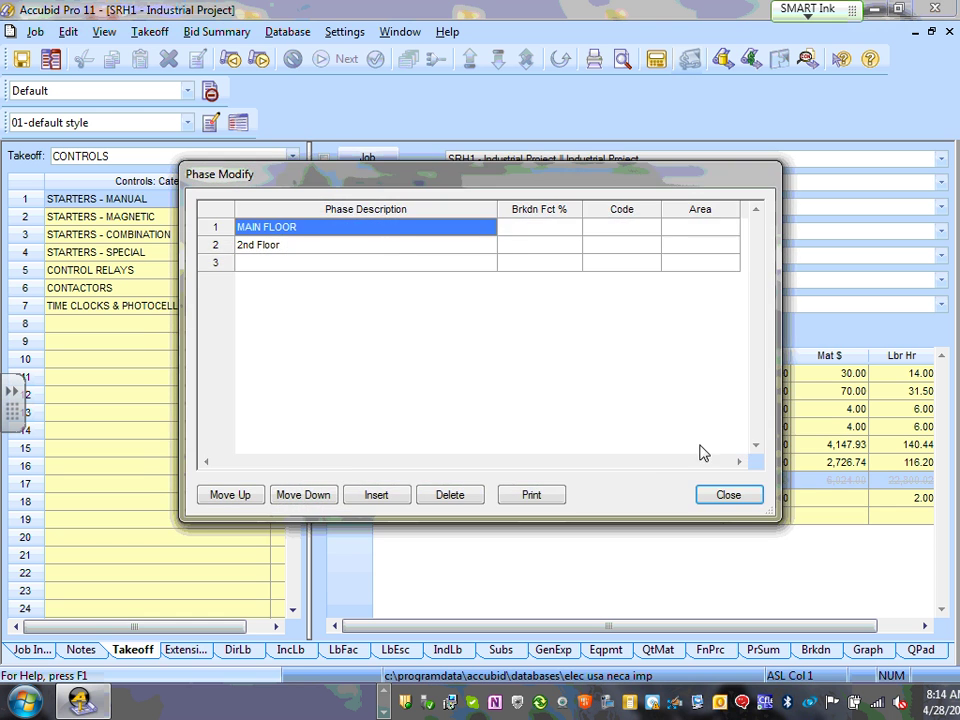
left_click(730, 503)
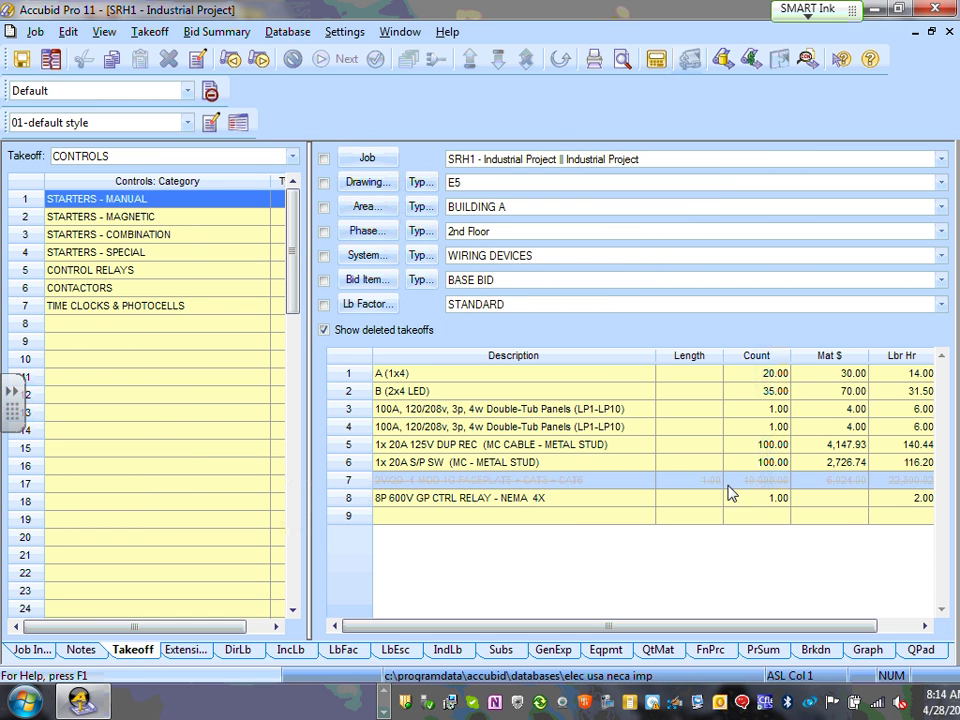
left_click(367, 232)
- Add a new phase named 1st Floor in the third row
left_click(289, 266)
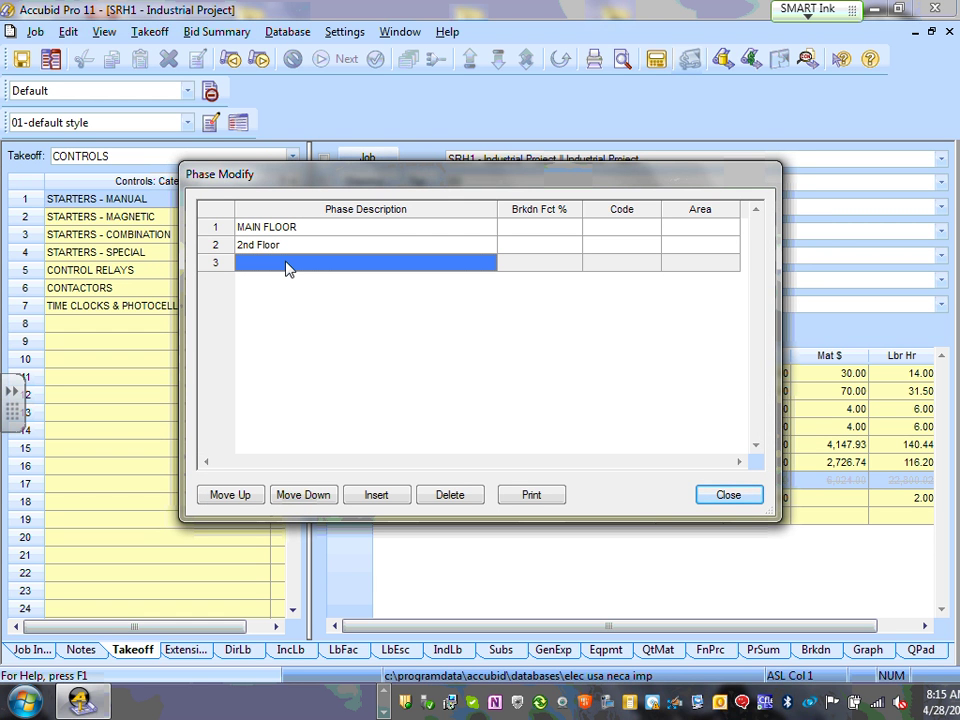
type("1")
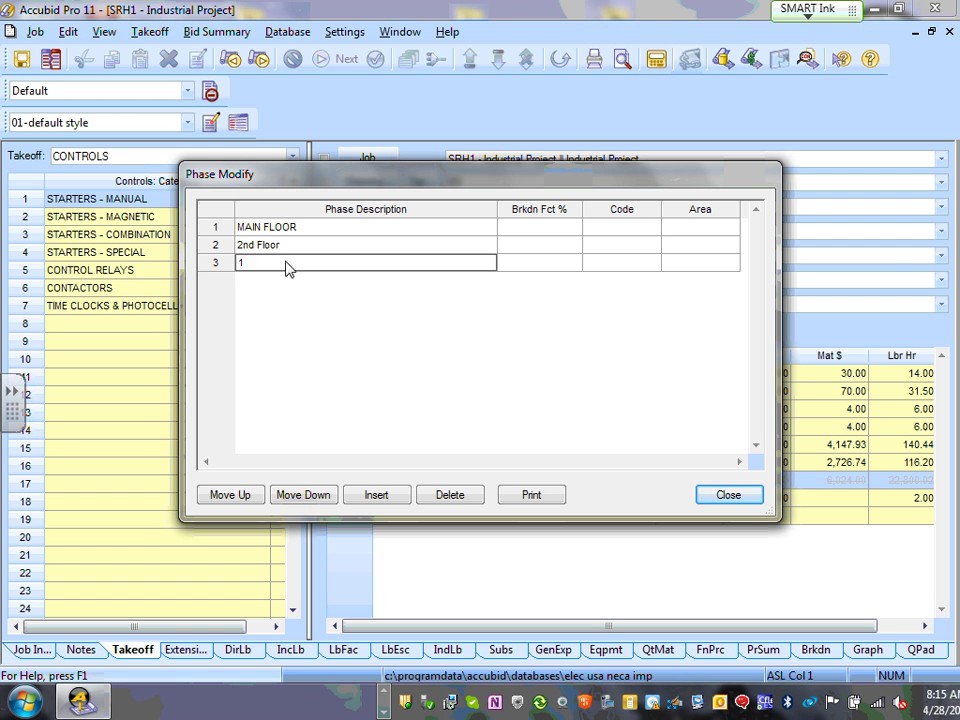
type("st Floor")
key("Return")
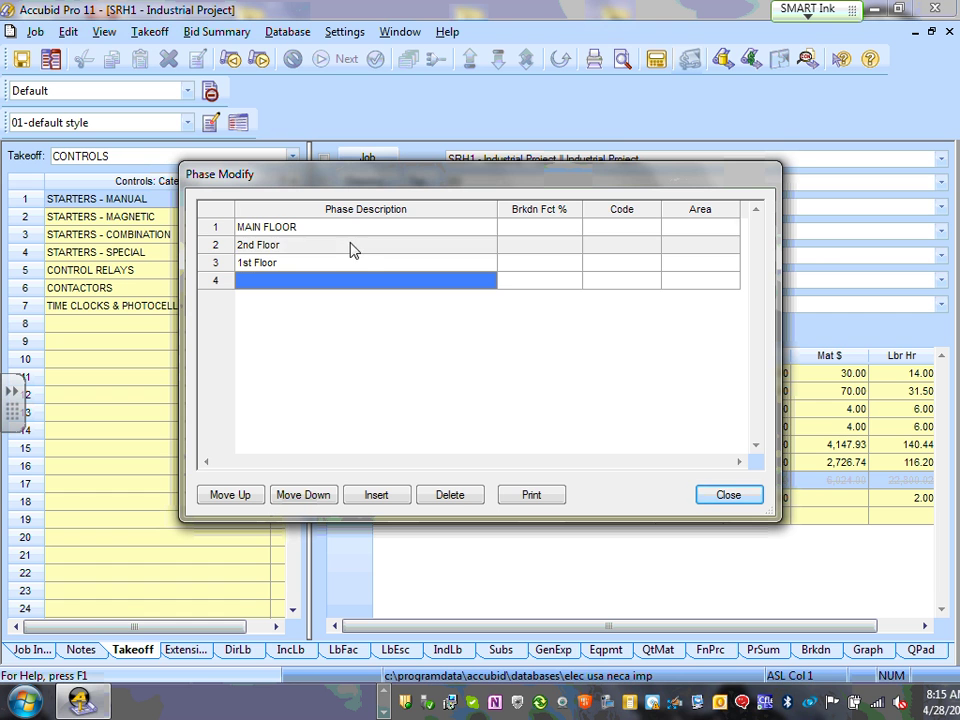
- Review the MAIN FLOOR, 2nd Floor and 1st Floor phases, then close keeping 2nd Floor
left_click(370, 246)
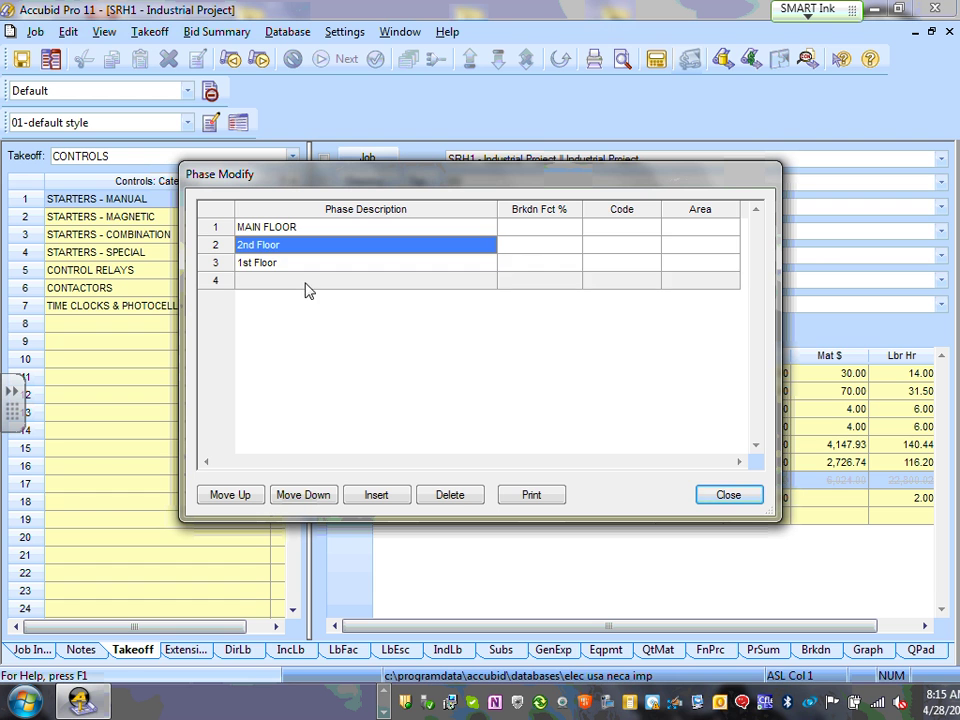
left_click(309, 229)
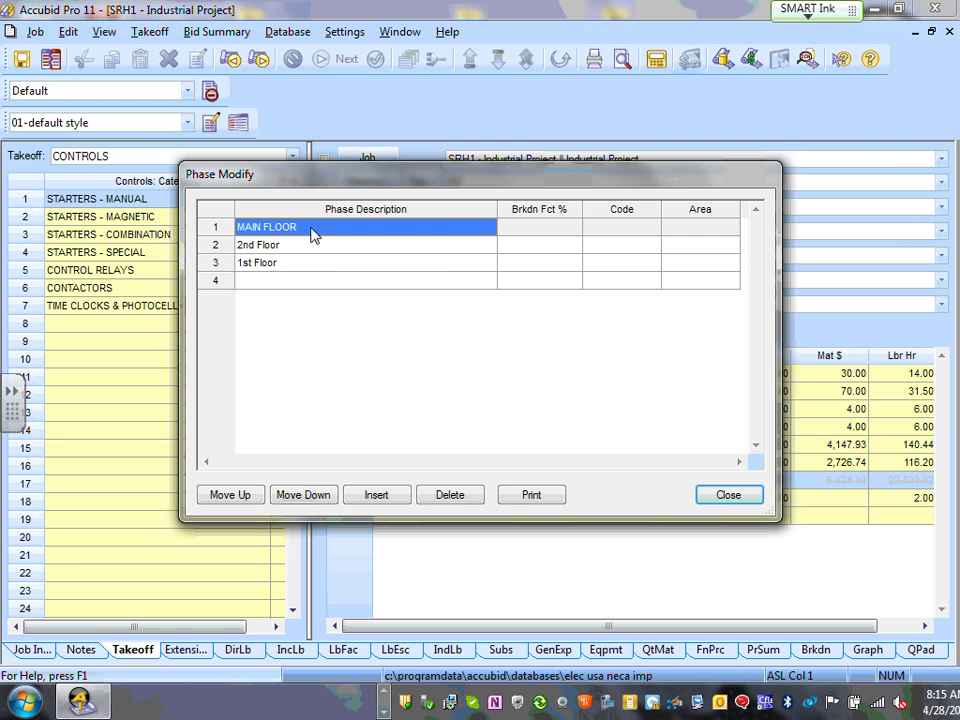
left_click(299, 250)
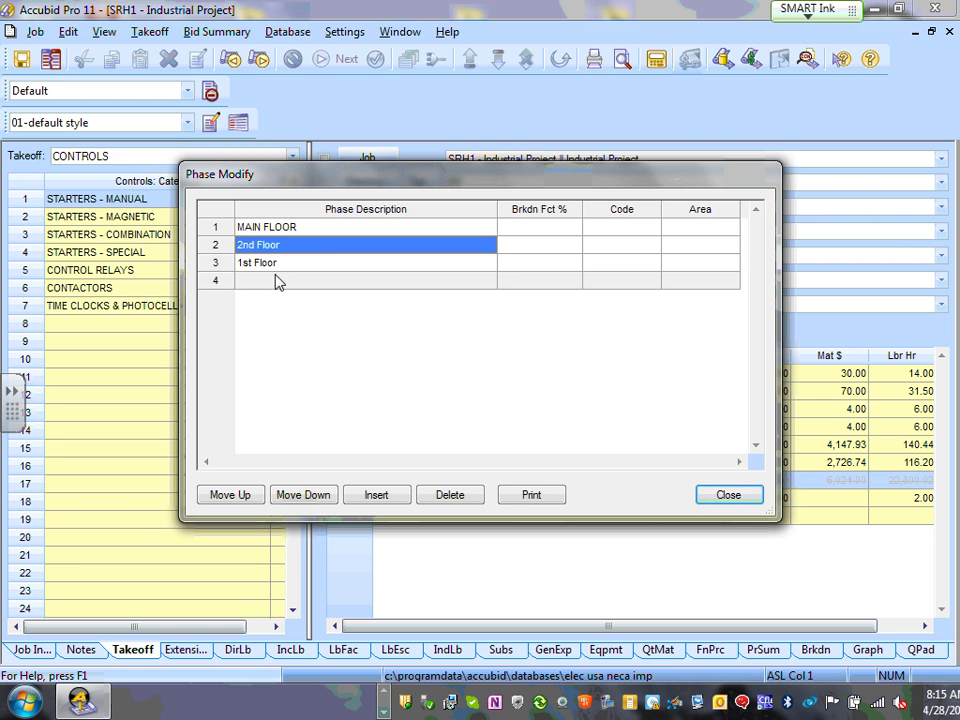
left_click(285, 263)
left_click(291, 252)
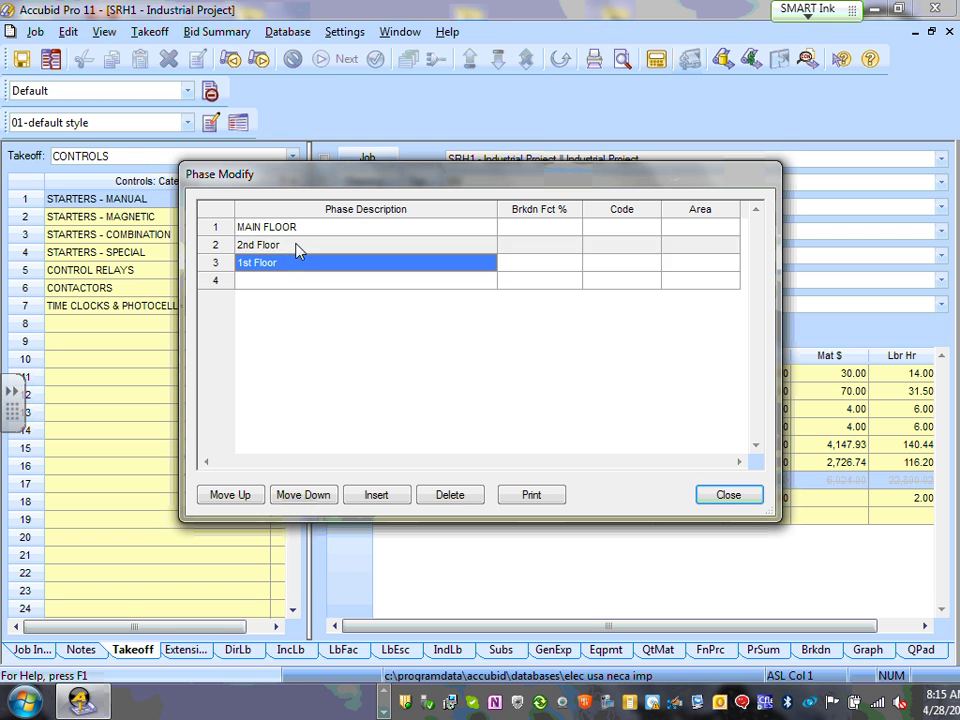
left_click(325, 233)
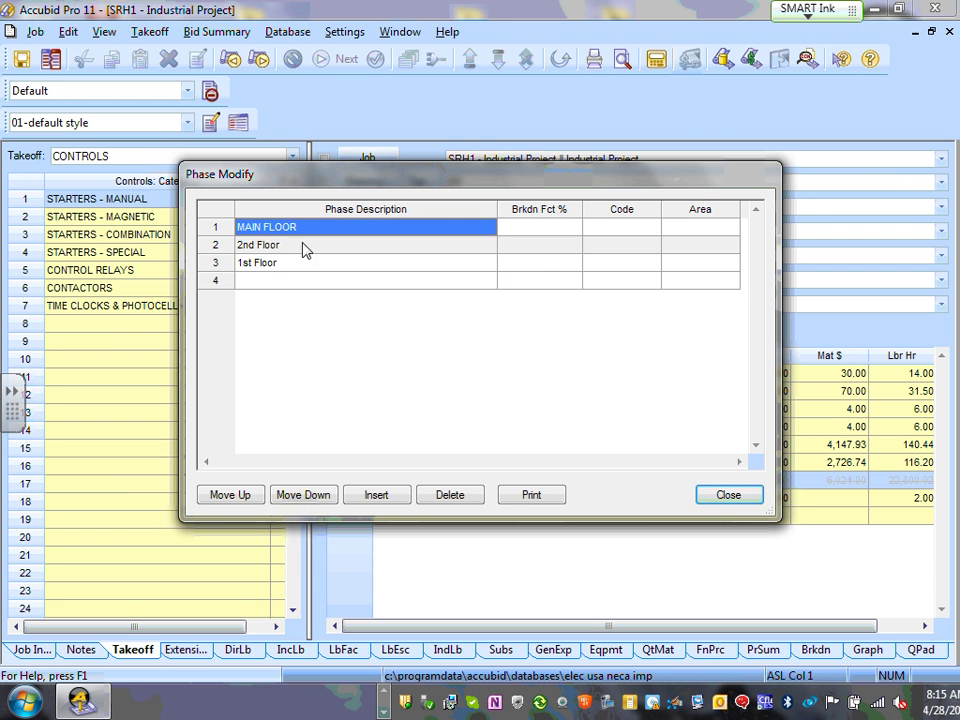
left_click(282, 264)
left_click(297, 247)
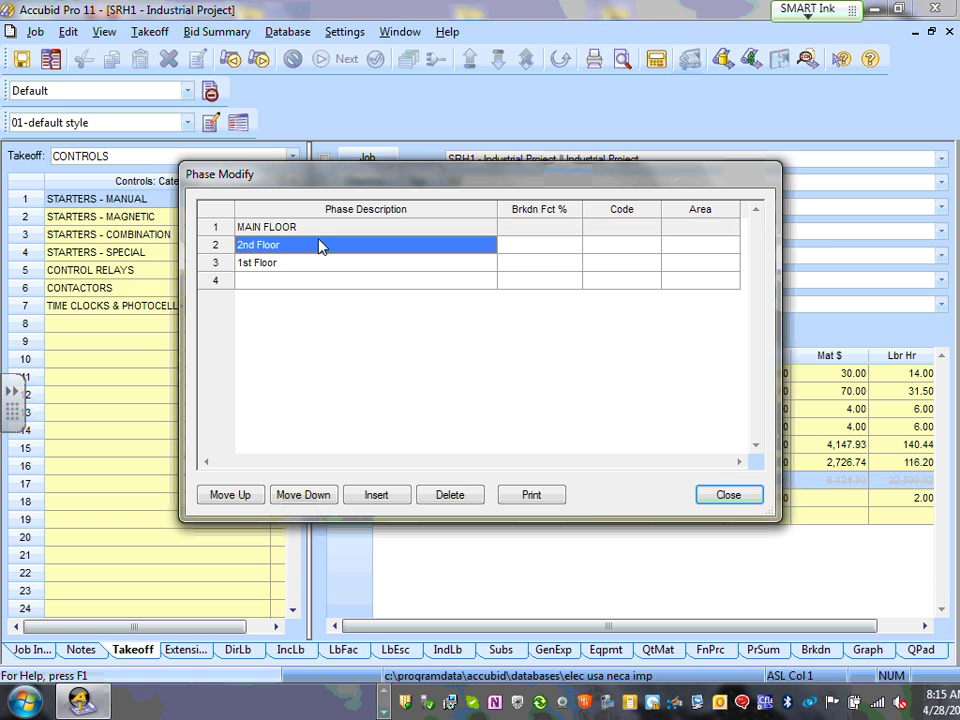
left_click(733, 496)
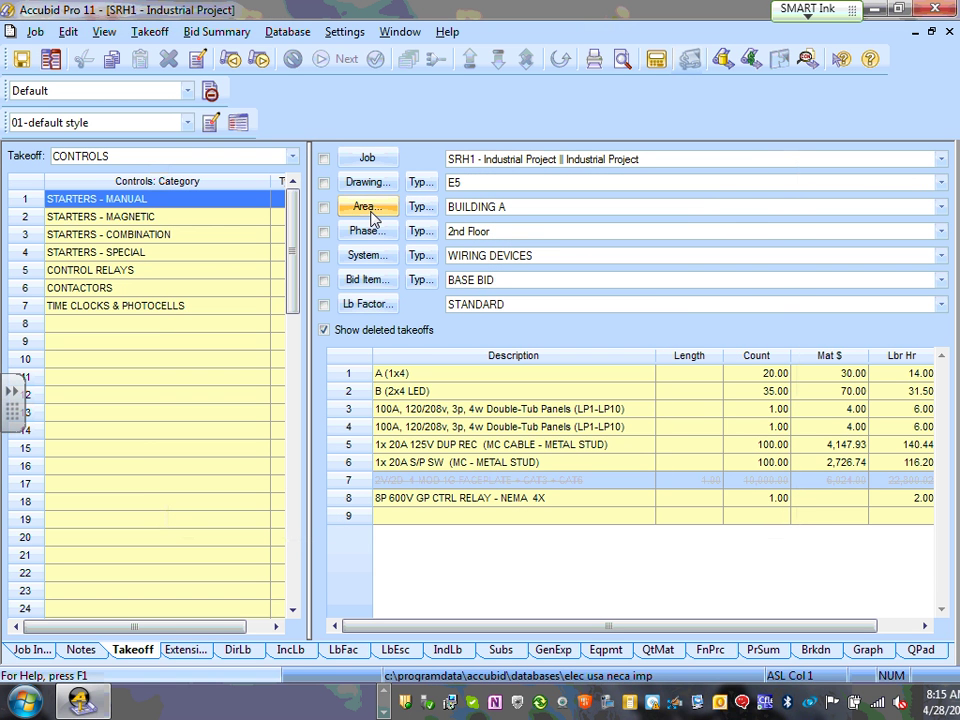
left_click(366, 257)
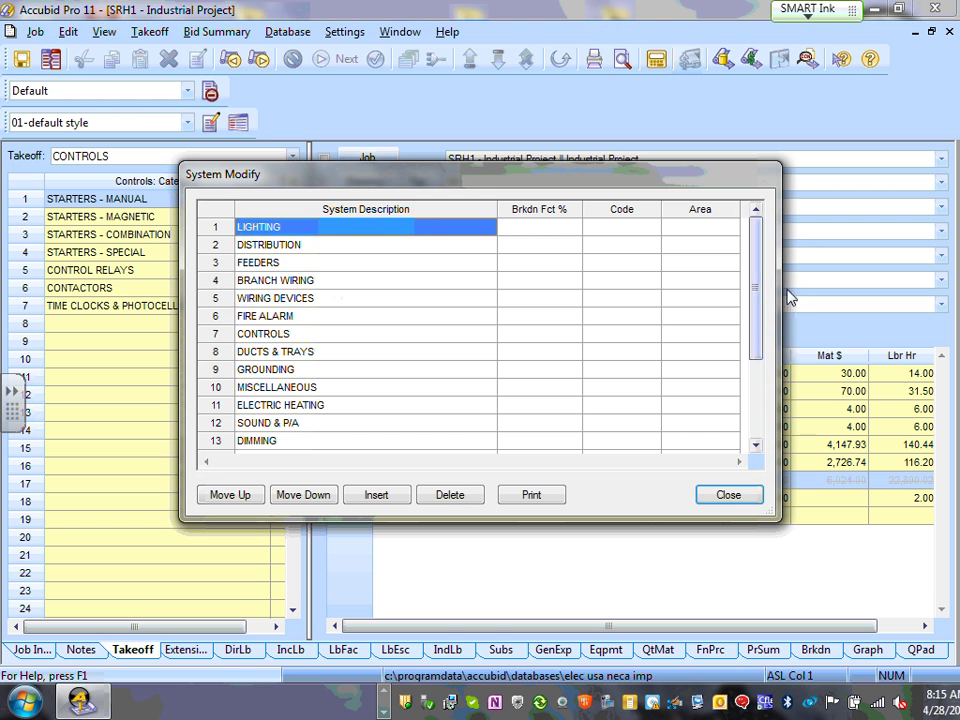
left_click_drag(759, 283, 771, 397)
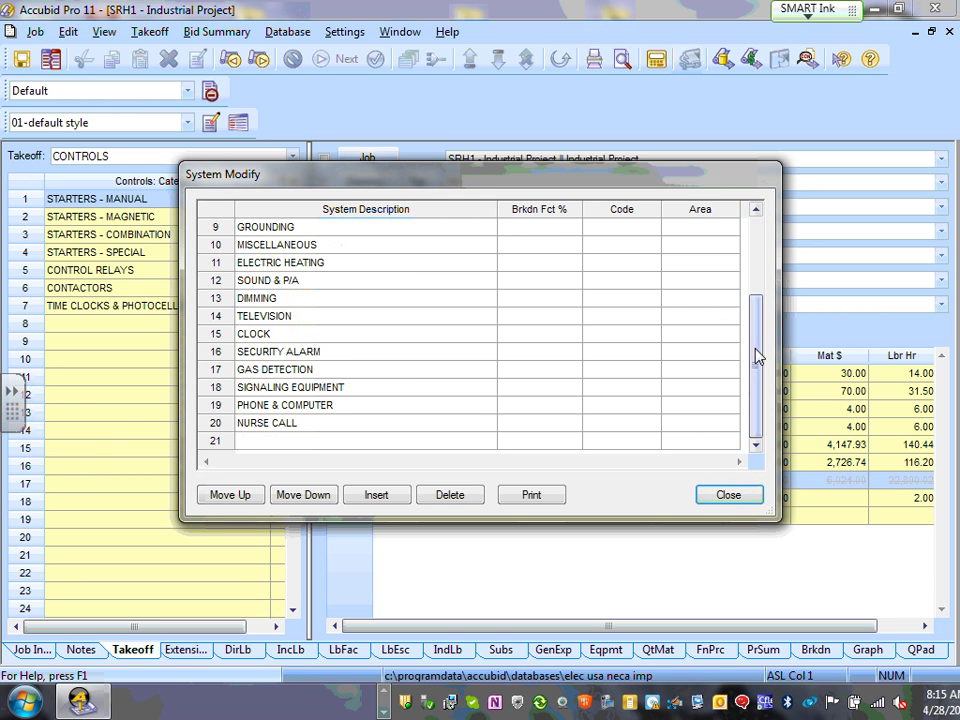
left_click_drag(757, 355, 770, 245)
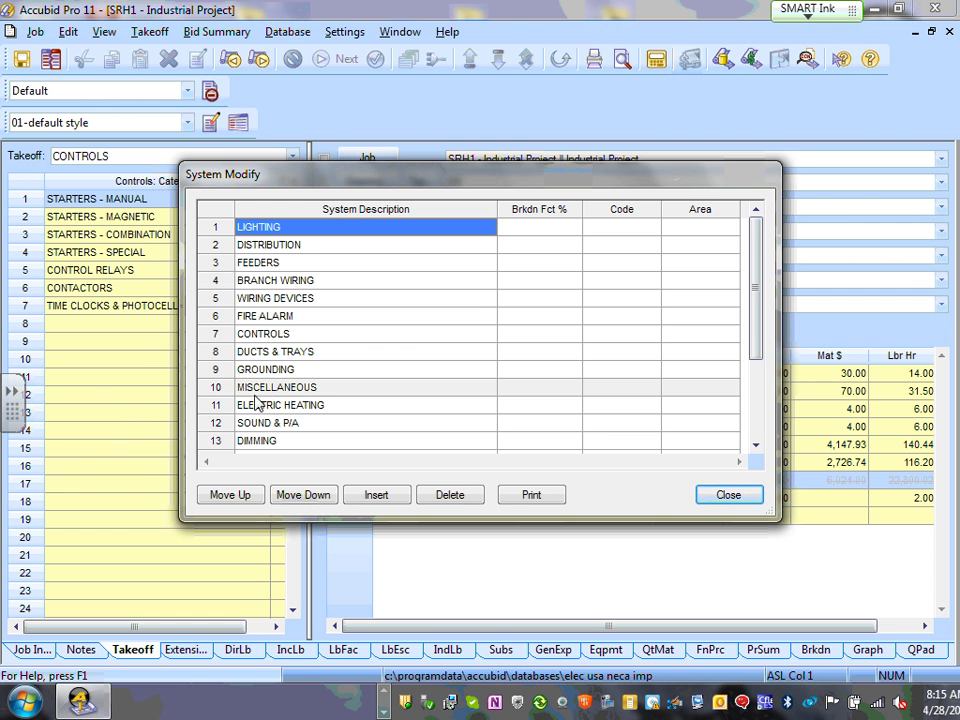
left_click_drag(761, 274, 757, 340)
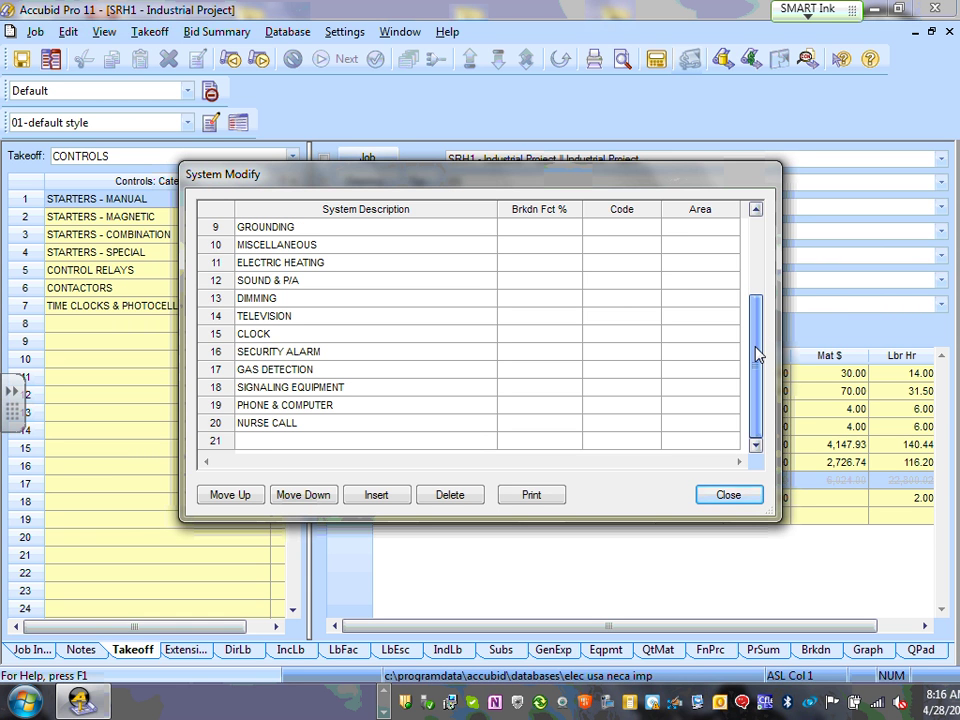
left_click(268, 445)
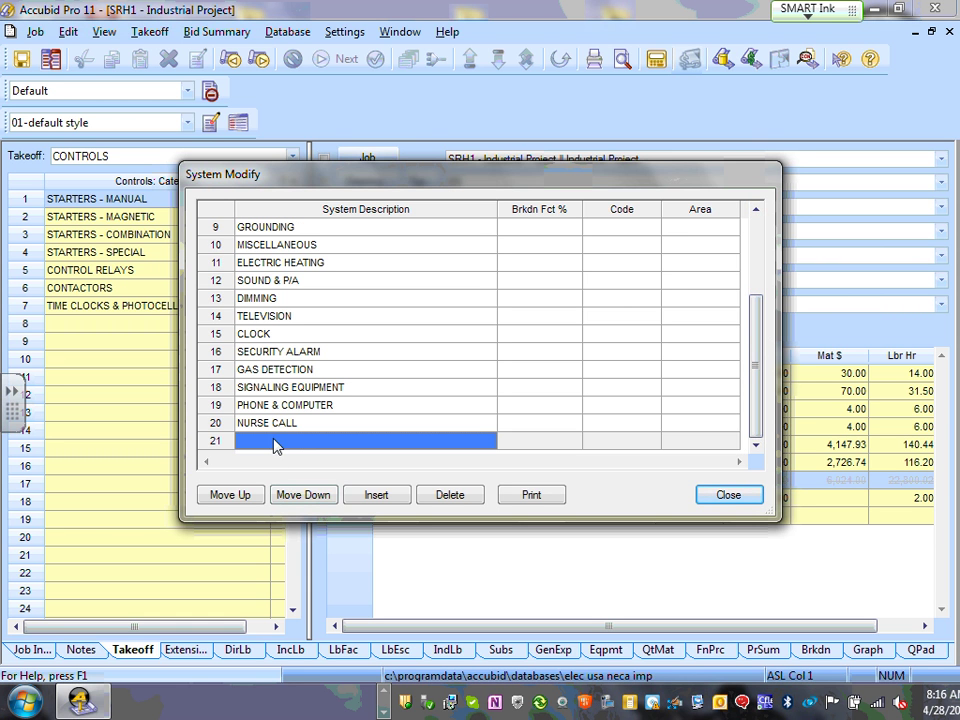
left_click_drag(758, 335, 759, 250)
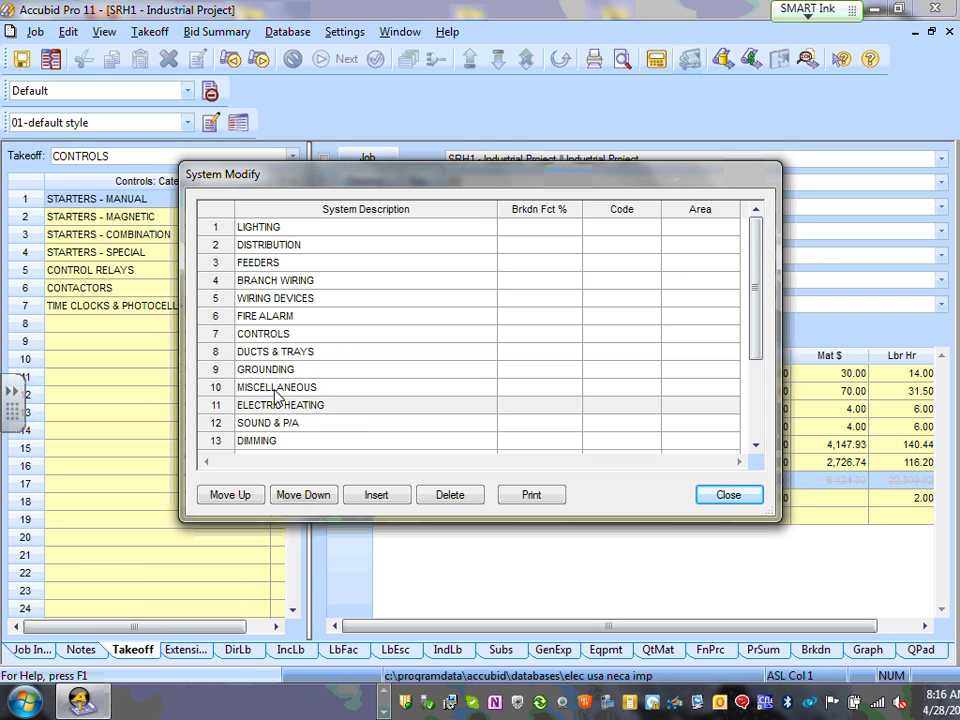
left_click_drag(754, 268, 754, 381)
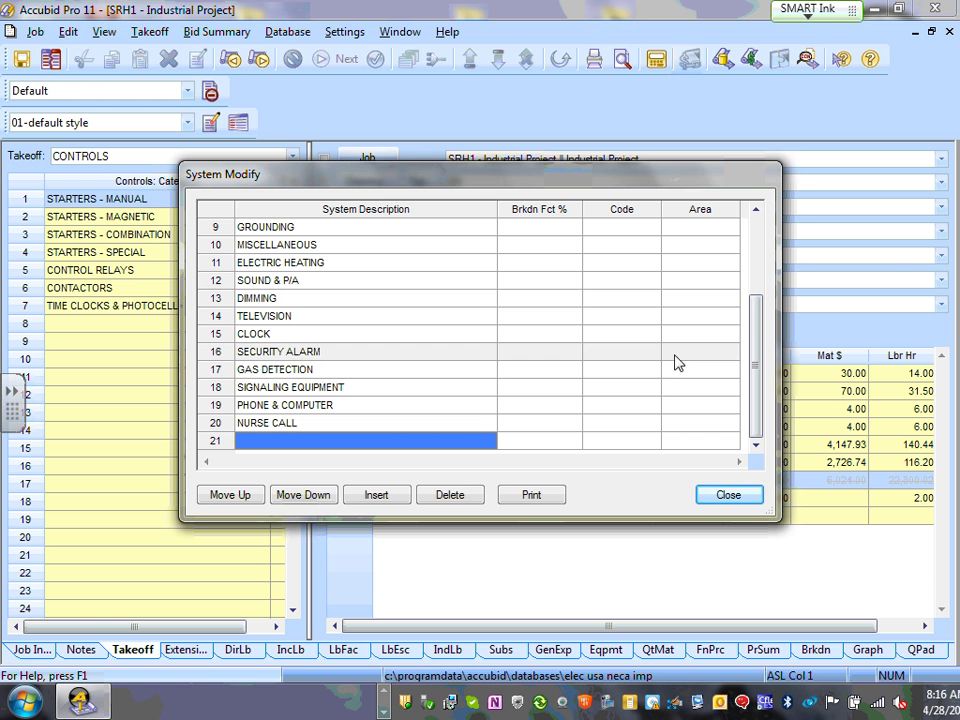
left_click(750, 497)
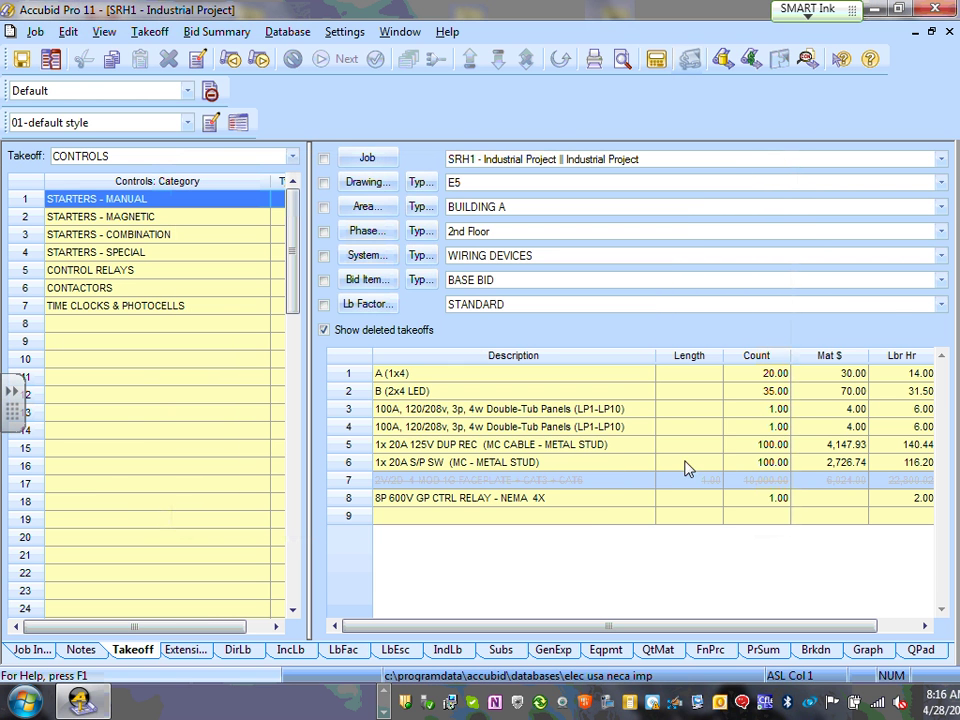
left_click(370, 282)
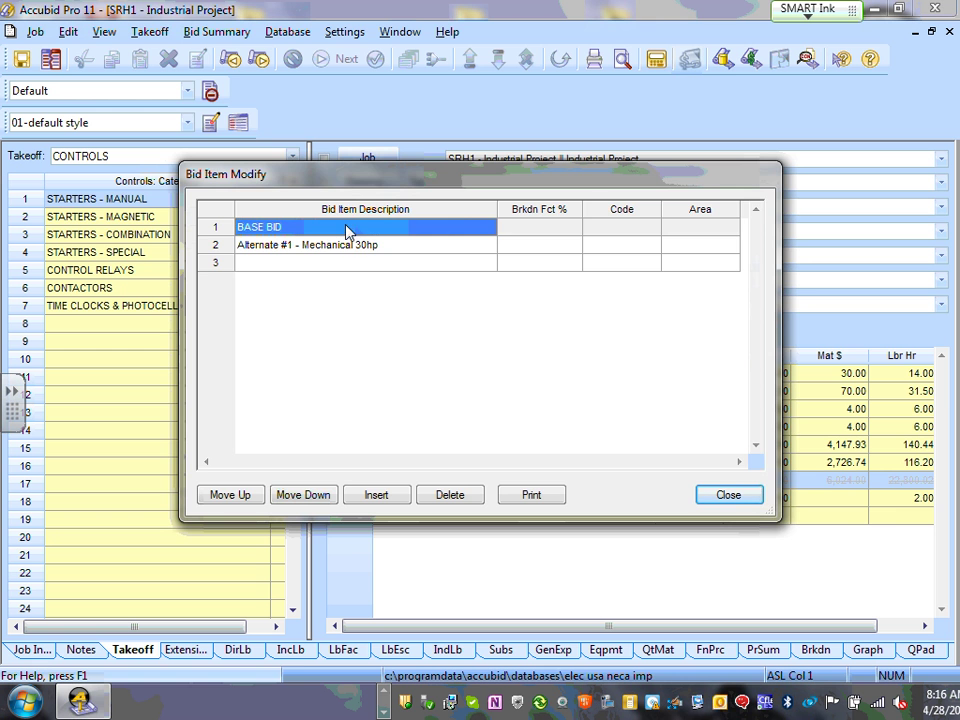
left_click(729, 492)
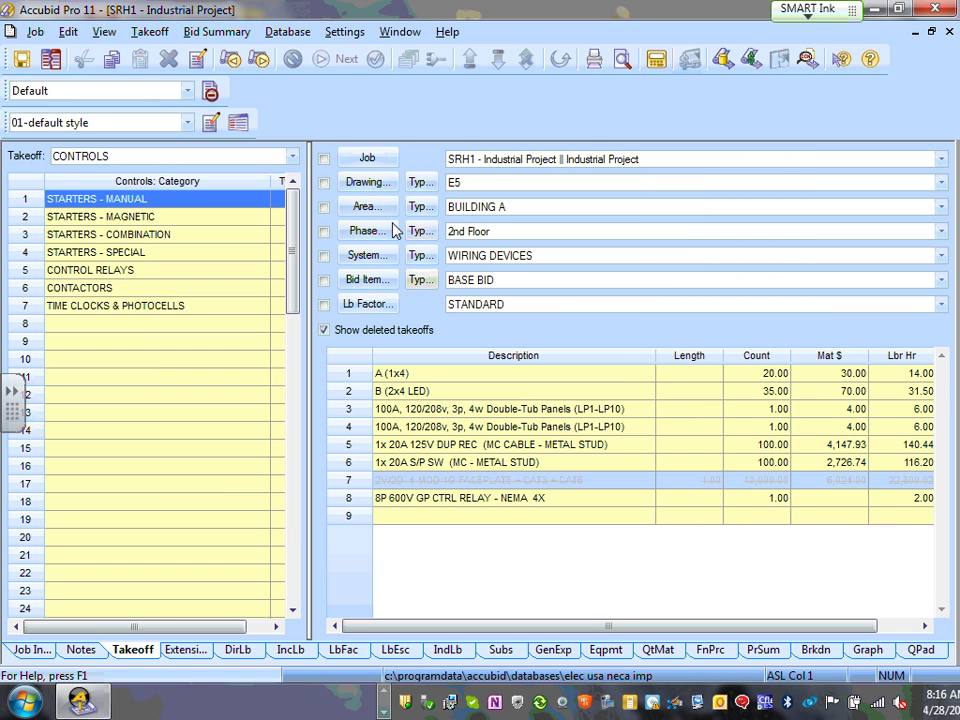
left_click(384, 307)
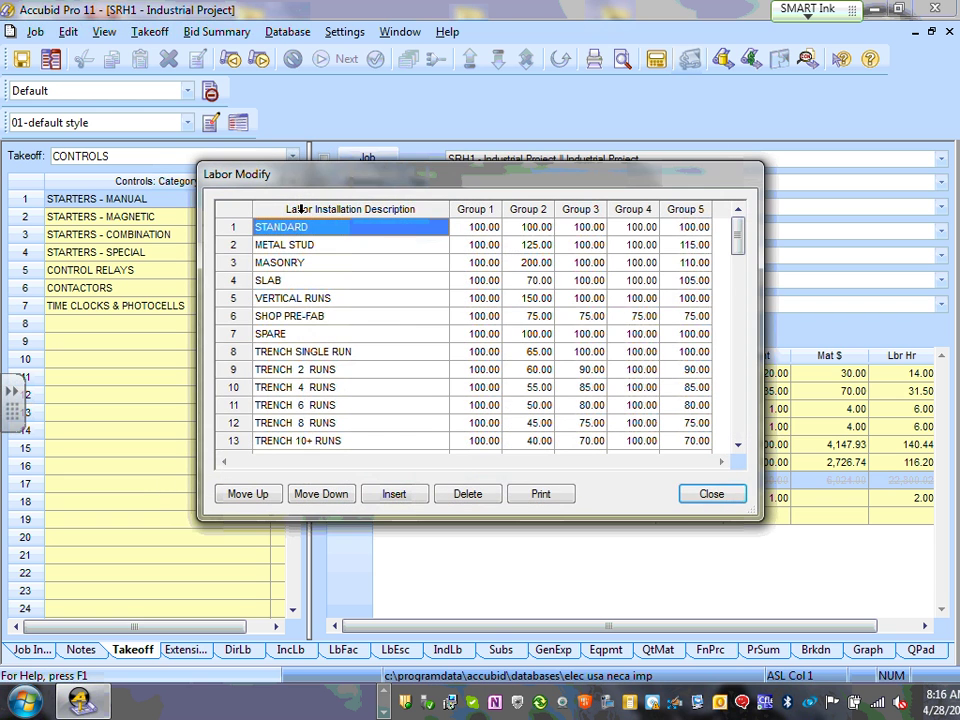
left_click(710, 495)
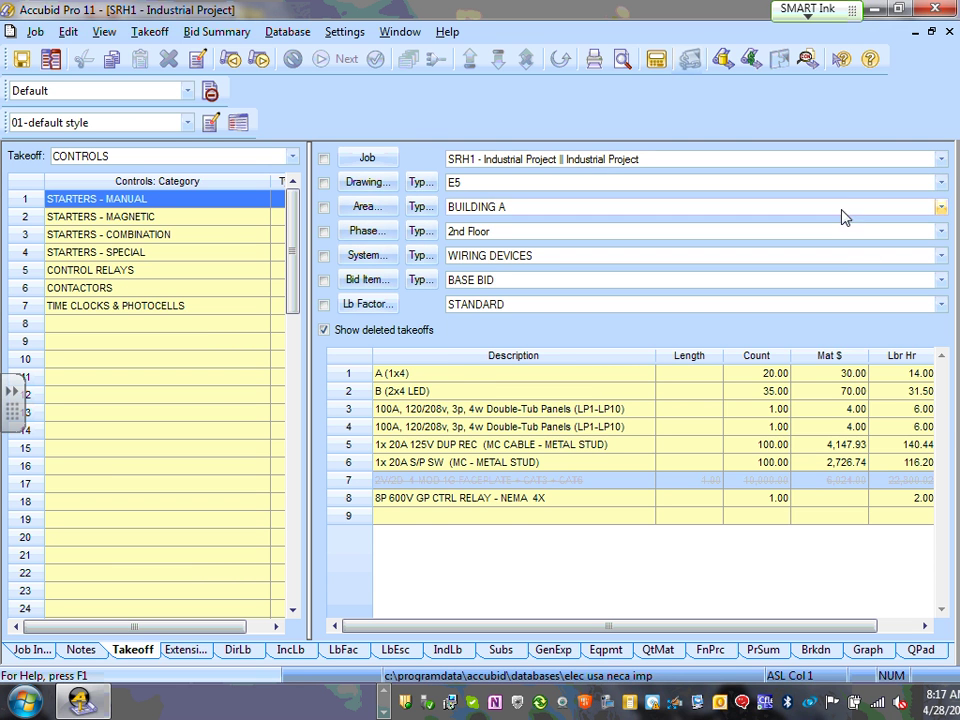
- Switch the takeoff to drawing E6 with BUILDING A, 2nd Floor and system LIGHTING
left_click(940, 182)
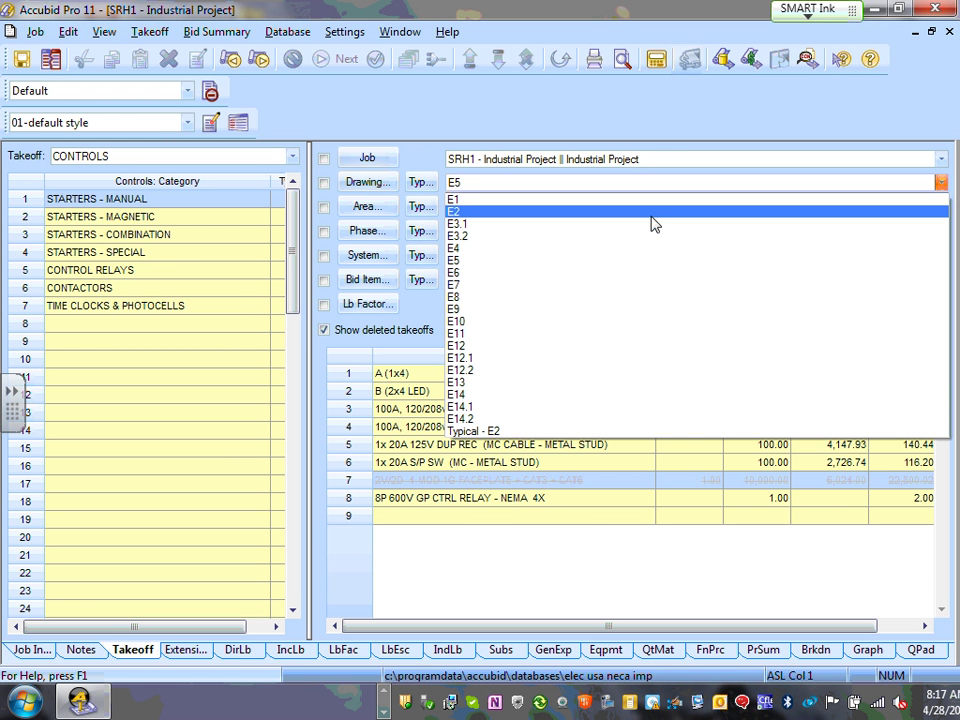
left_click(479, 273)
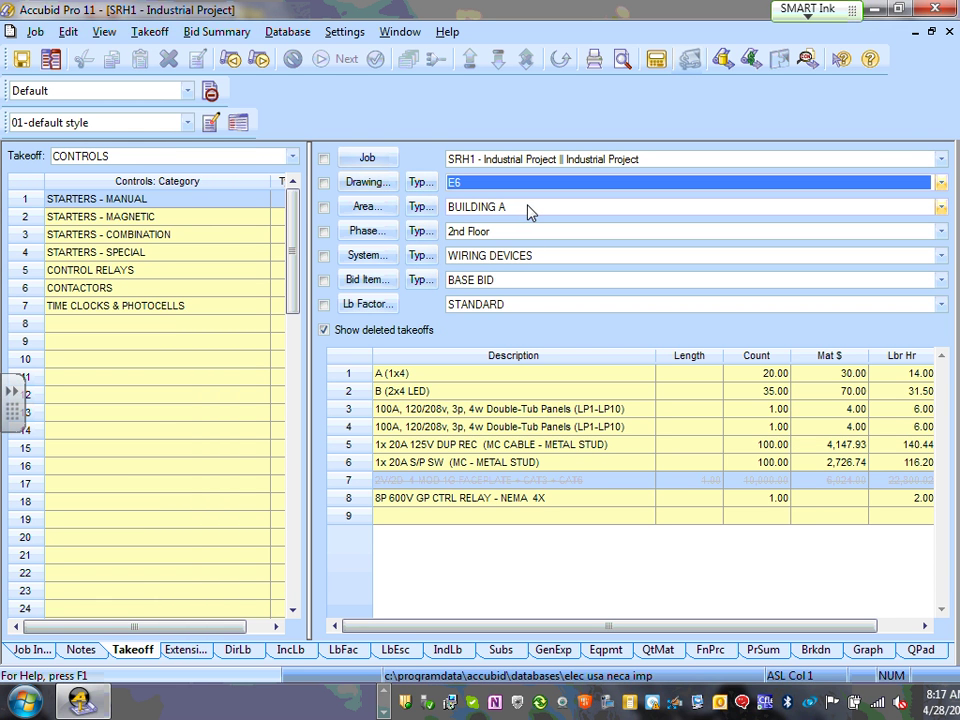
left_click(530, 212)
left_click(530, 213)
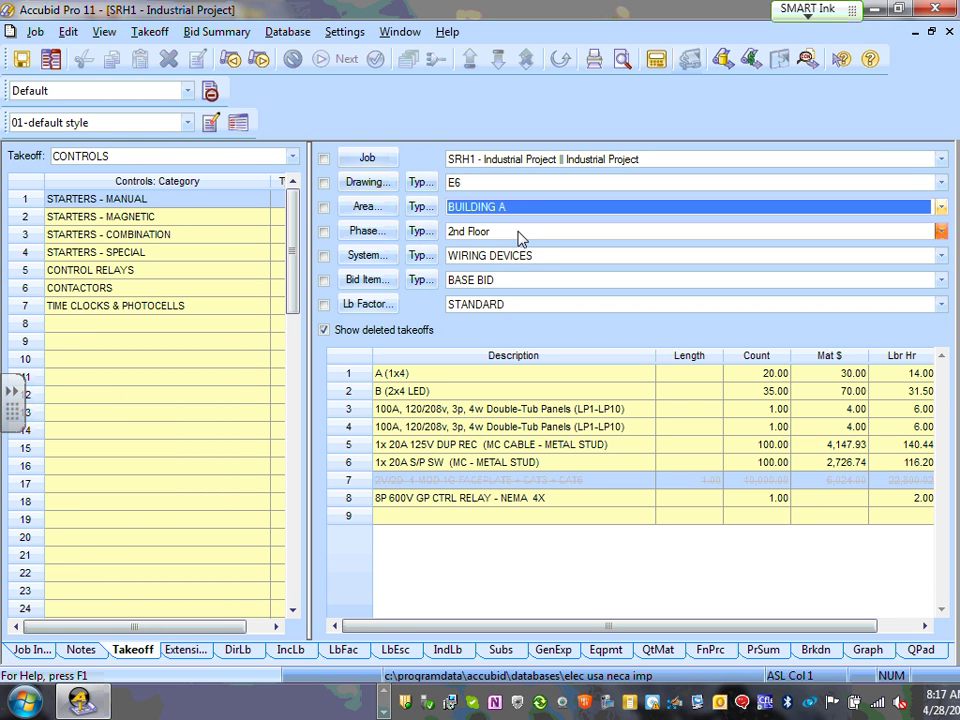
left_click(518, 236)
left_click(518, 236)
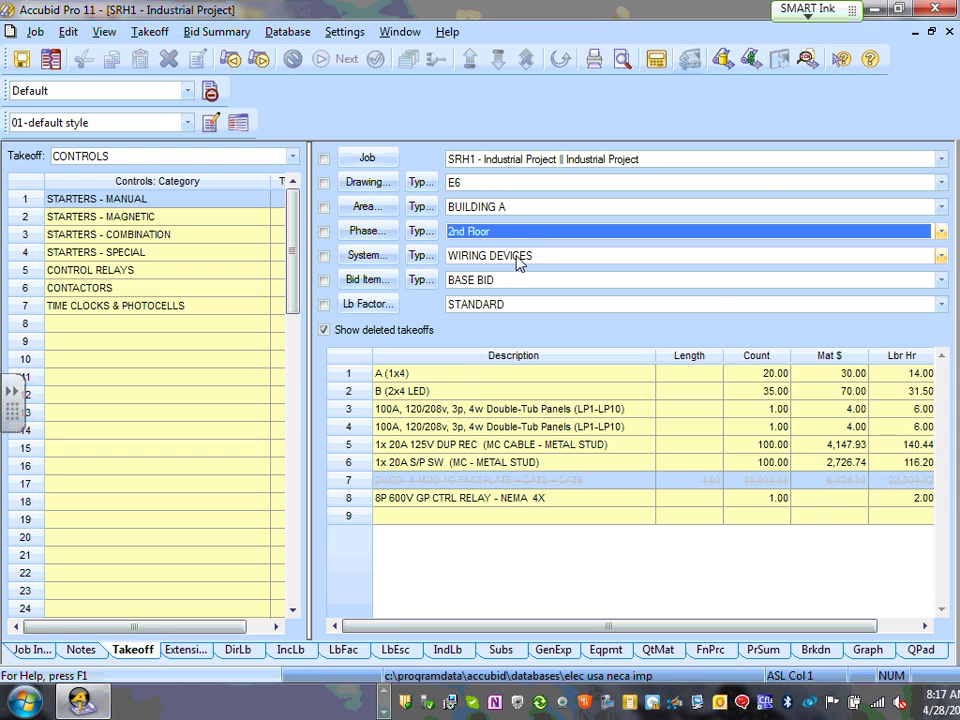
left_click(523, 260)
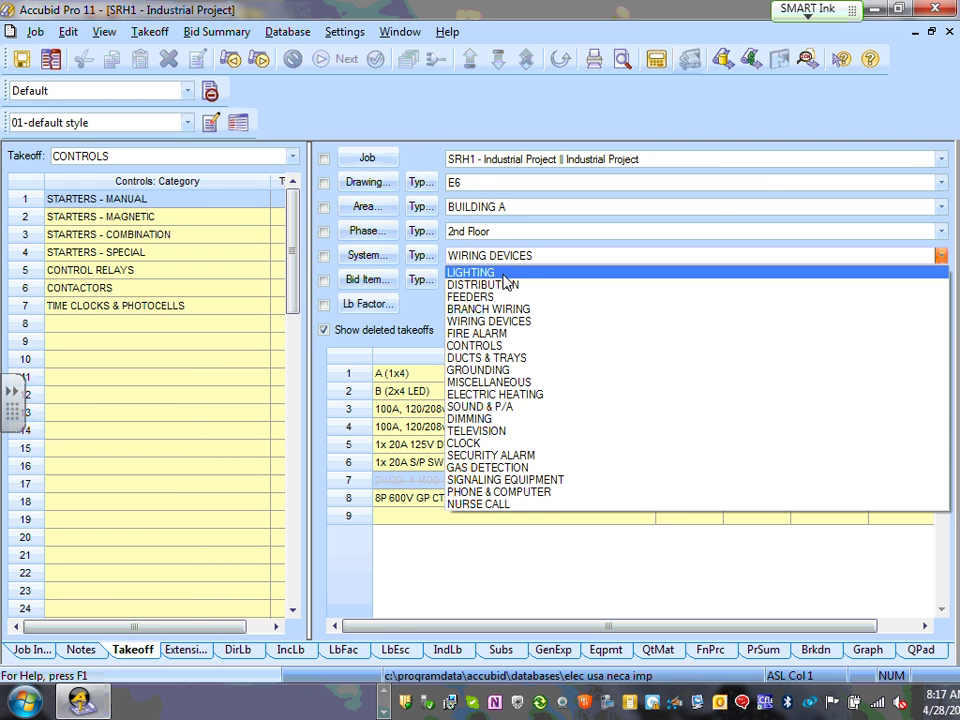
left_click(504, 274)
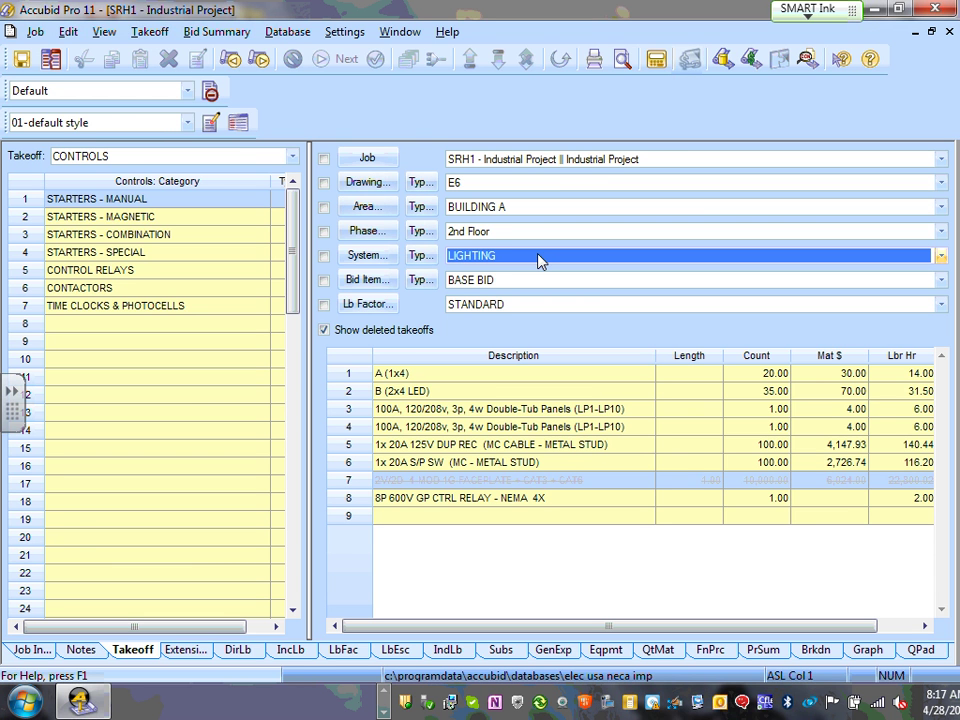
left_click(558, 184)
- Set drawing E7 and phase 1st Floor, trying DISTRIBUTION and FEEDERS before WIRING DEVICES
left_click(458, 285)
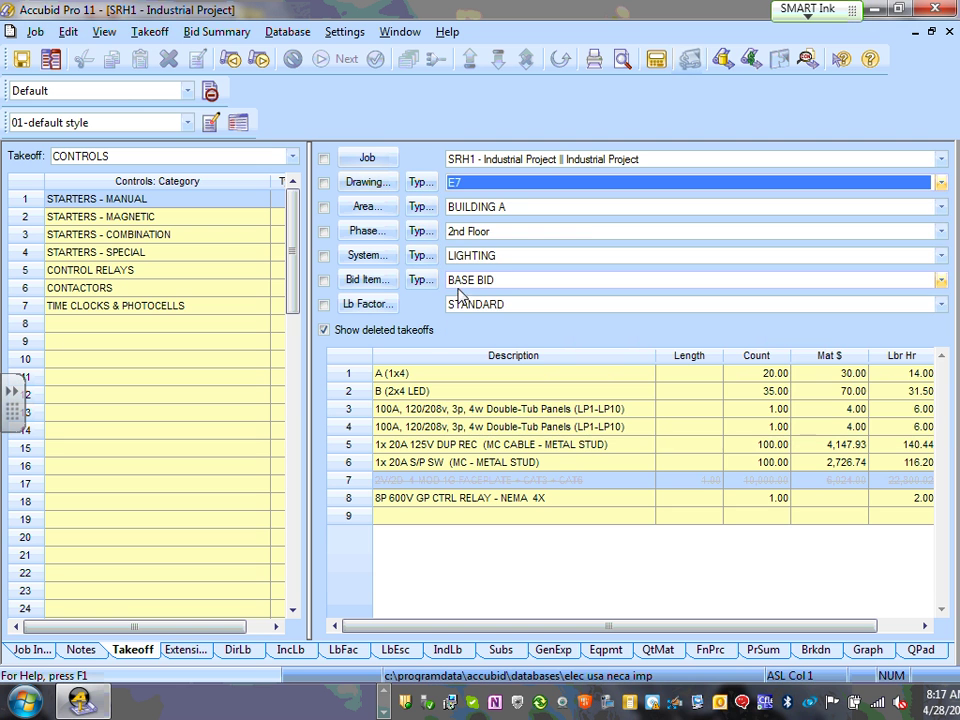
left_click(572, 232)
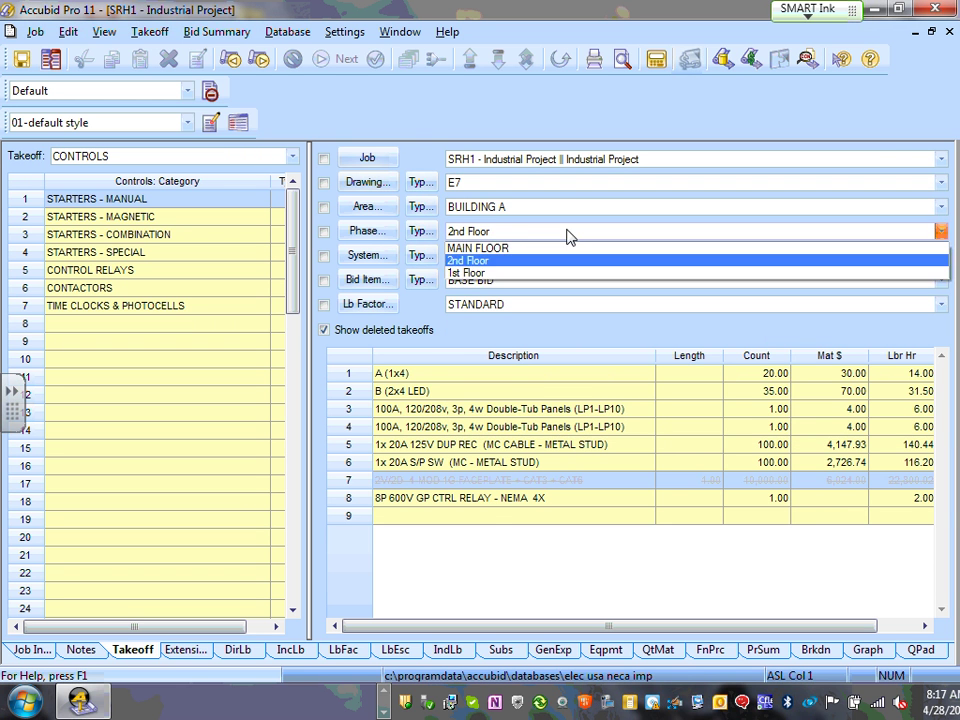
left_click(494, 274)
left_click(503, 255)
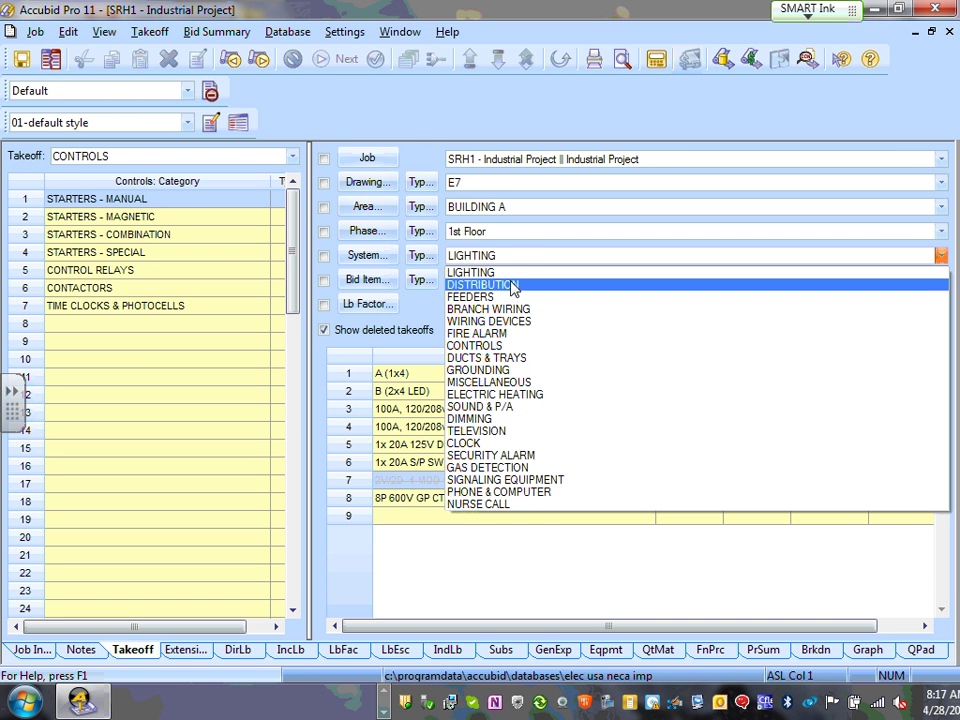
left_click(513, 286)
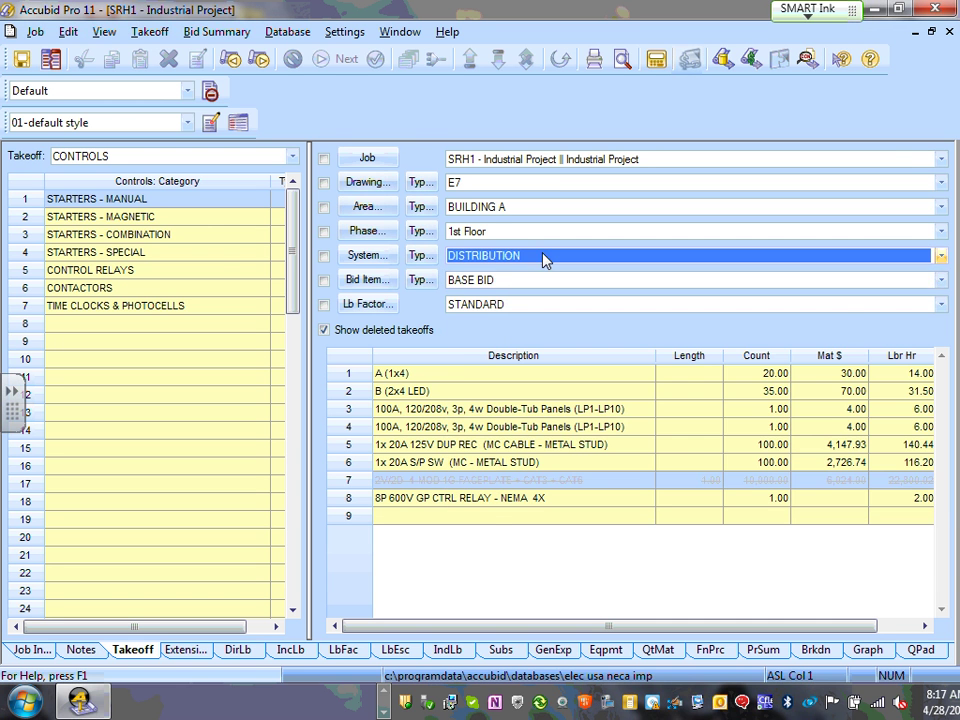
left_click(544, 258)
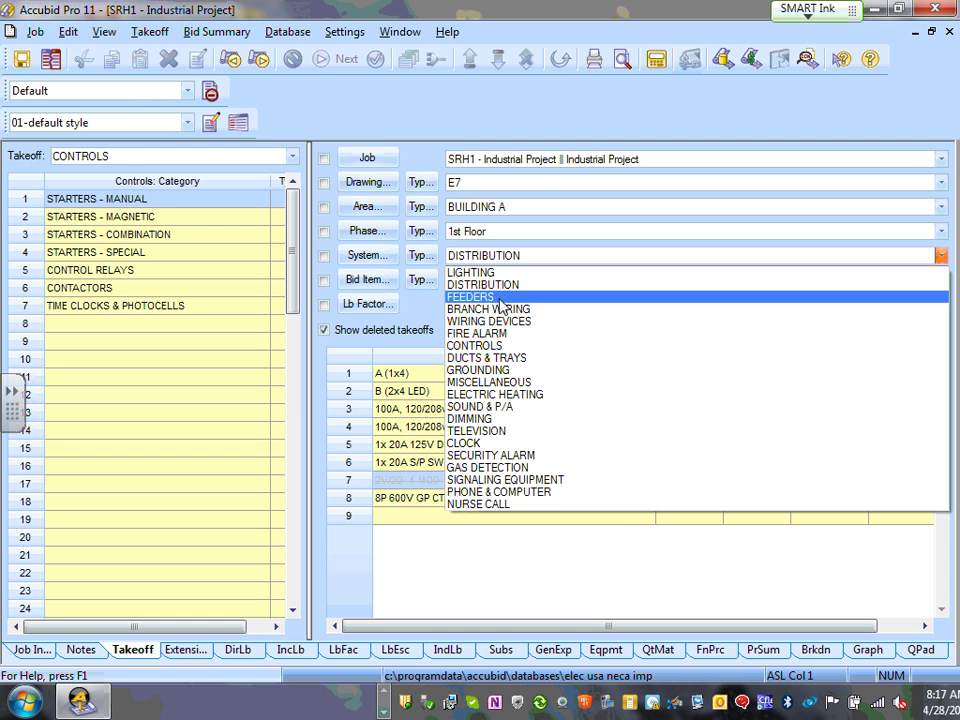
left_click(493, 297)
left_click(537, 262)
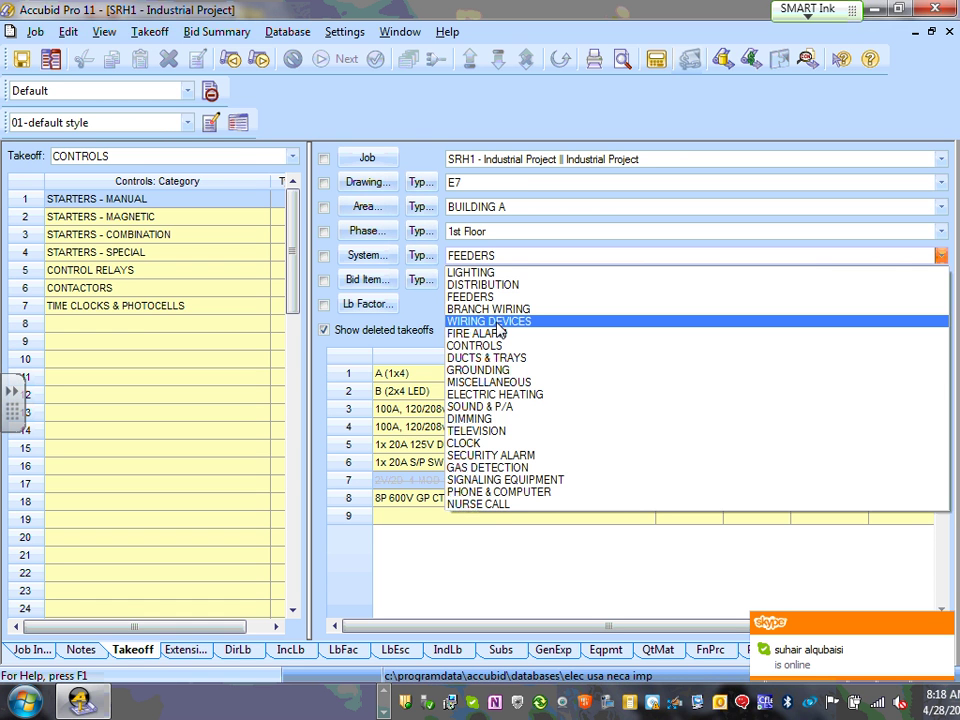
left_click(499, 324)
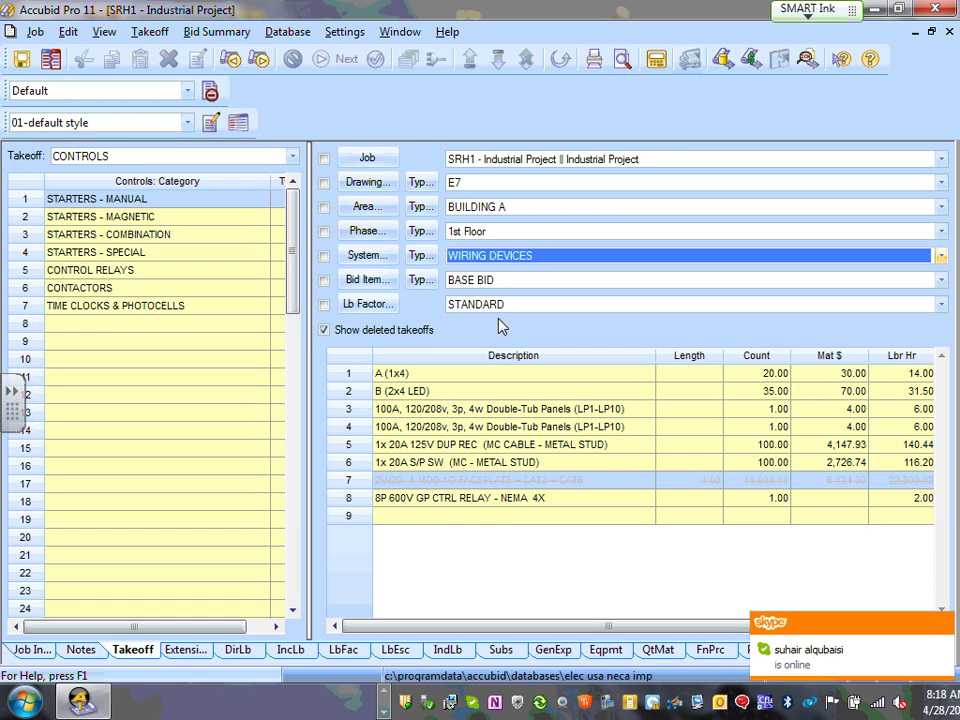
left_click(517, 259)
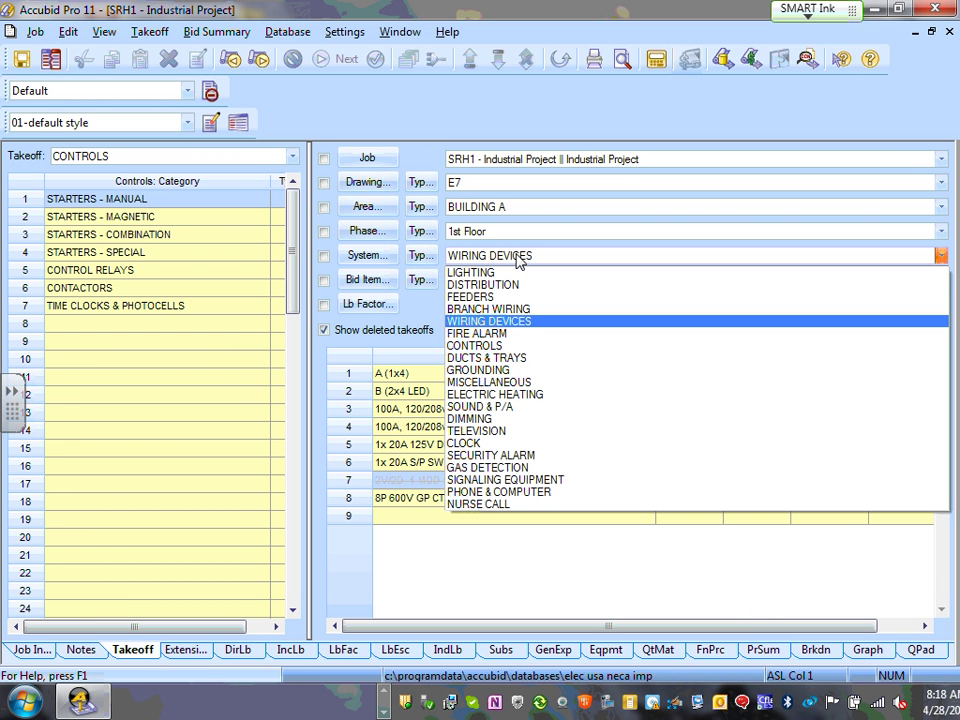
left_click(490, 322)
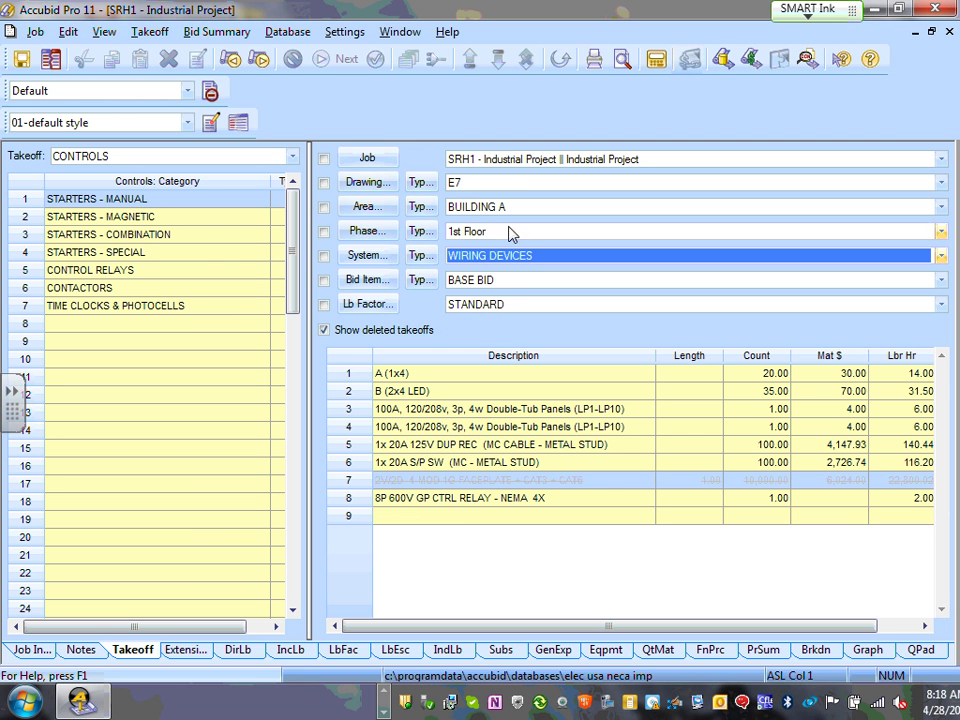
- Keep phase 1st Floor and change the system from BRANCH WIRING to FEEDERS
left_click(487, 240)
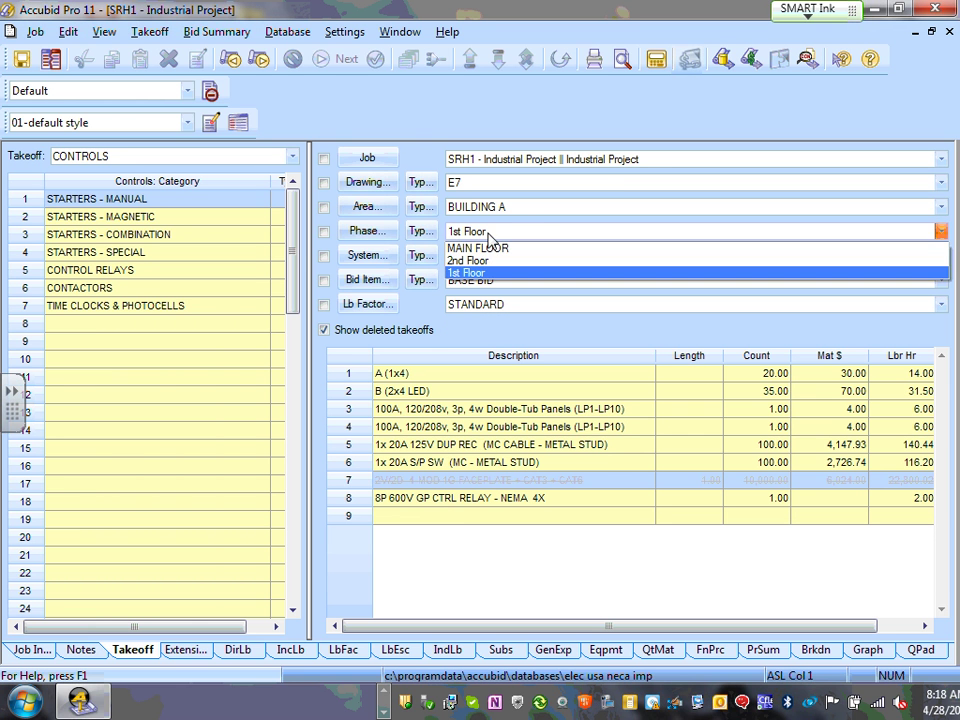
left_click(489, 241)
left_click(491, 258)
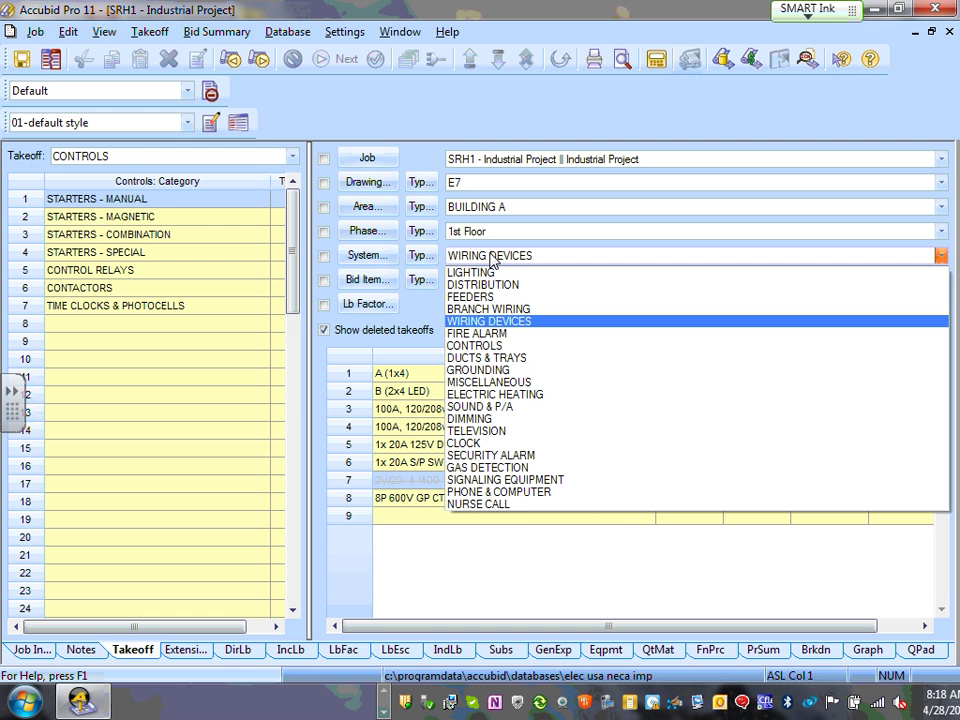
left_click(491, 309)
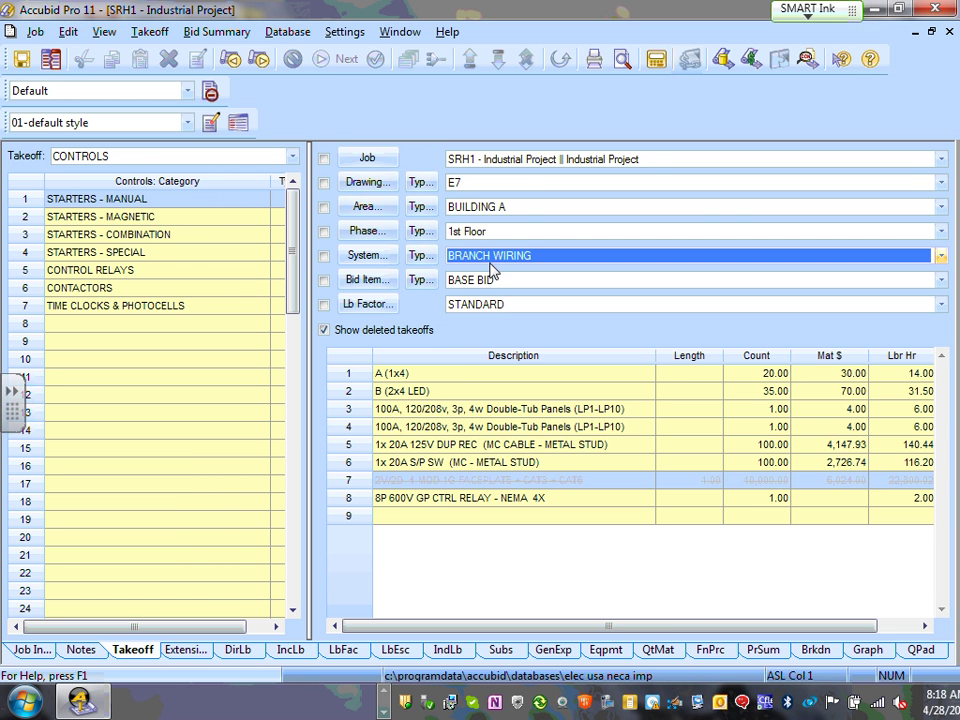
left_click(498, 260)
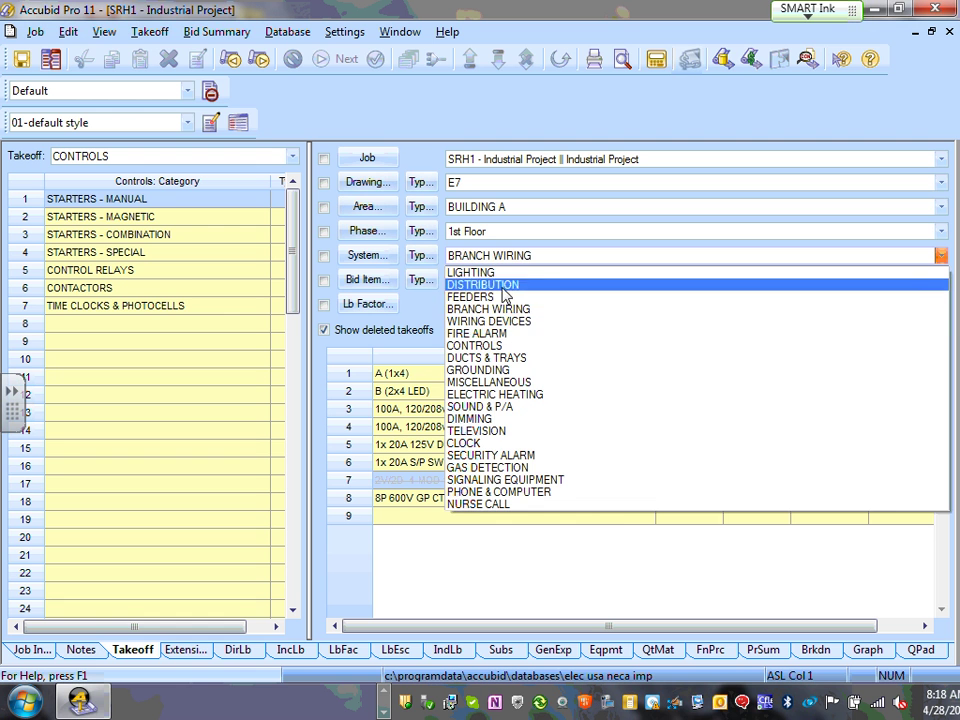
left_click(505, 298)
left_click(574, 259)
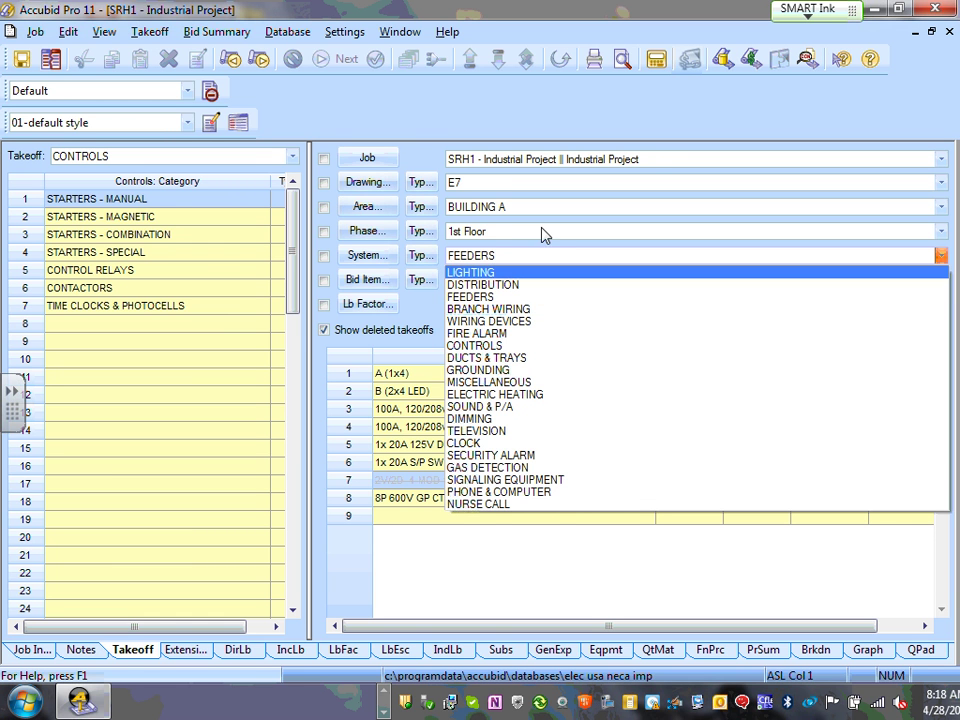
key("Escape")
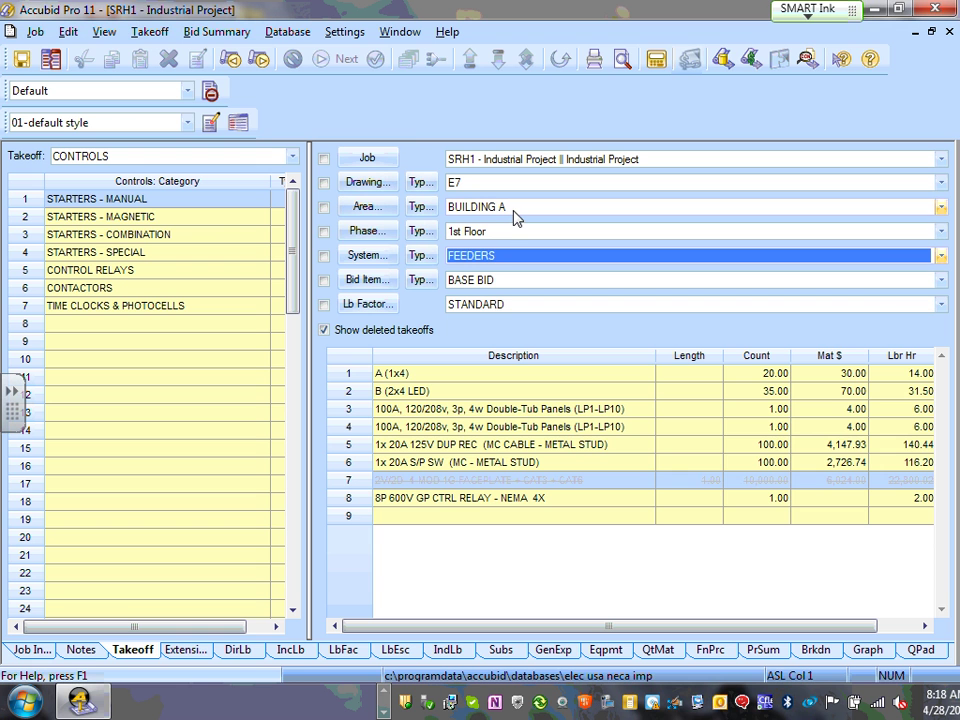
- Turn on the phase, area, drawing, job, system, bid item and labour factor filters
left_click(324, 232)
left_click(324, 232)
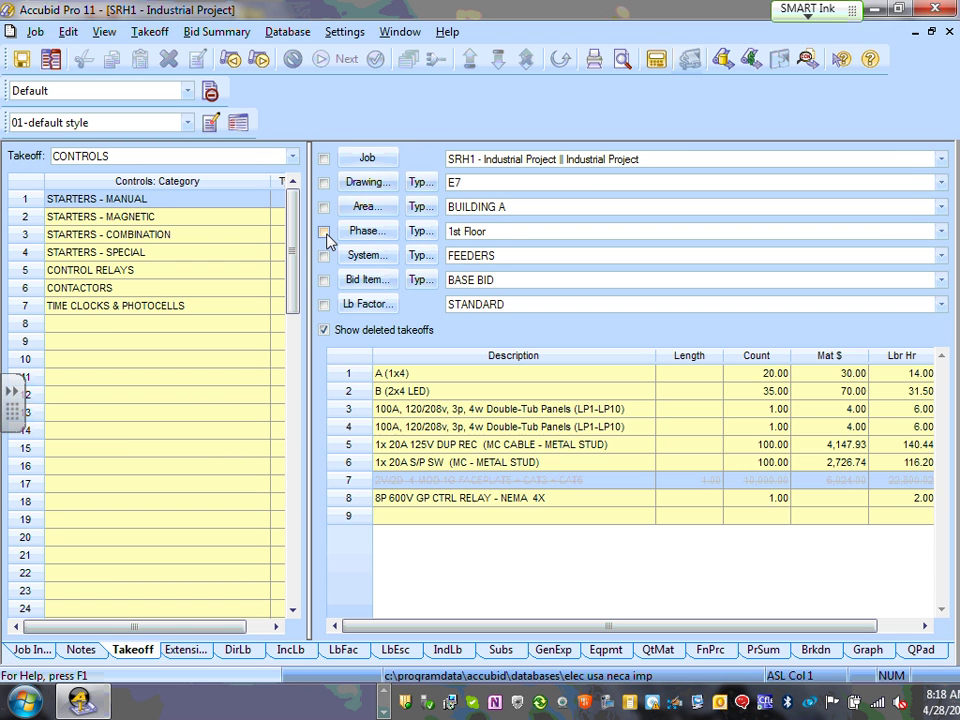
left_click(325, 233)
left_click(325, 233)
left_click(325, 233)
left_click(325, 233)
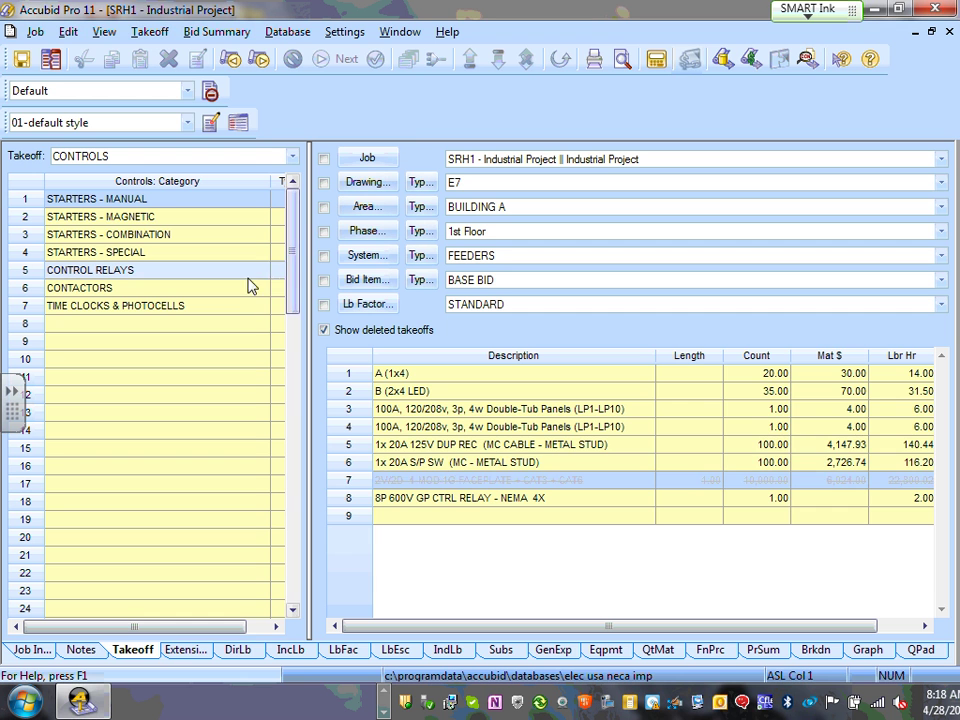
left_click(325, 232)
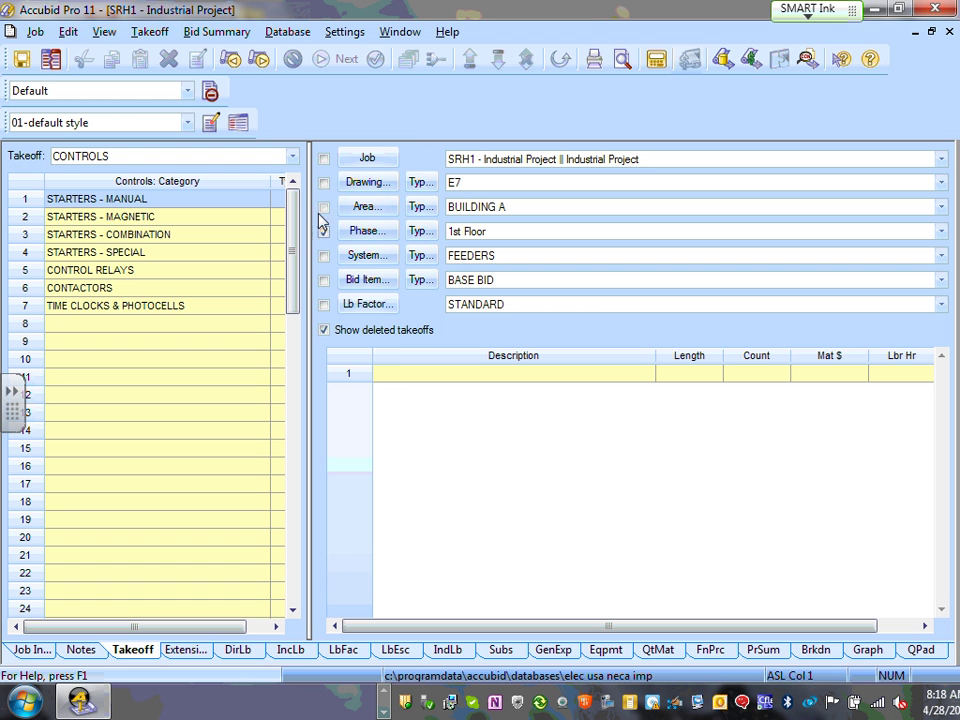
left_click(324, 207)
left_click(324, 183)
left_click(324, 159)
left_click(324, 256)
left_click(324, 280)
left_click(324, 305)
- Clear the bid item, labour factor, system, phase, area and drawing filters and toggle Show deleted takeoffs
left_click(324, 280)
left_click(323, 306)
left_click(324, 331)
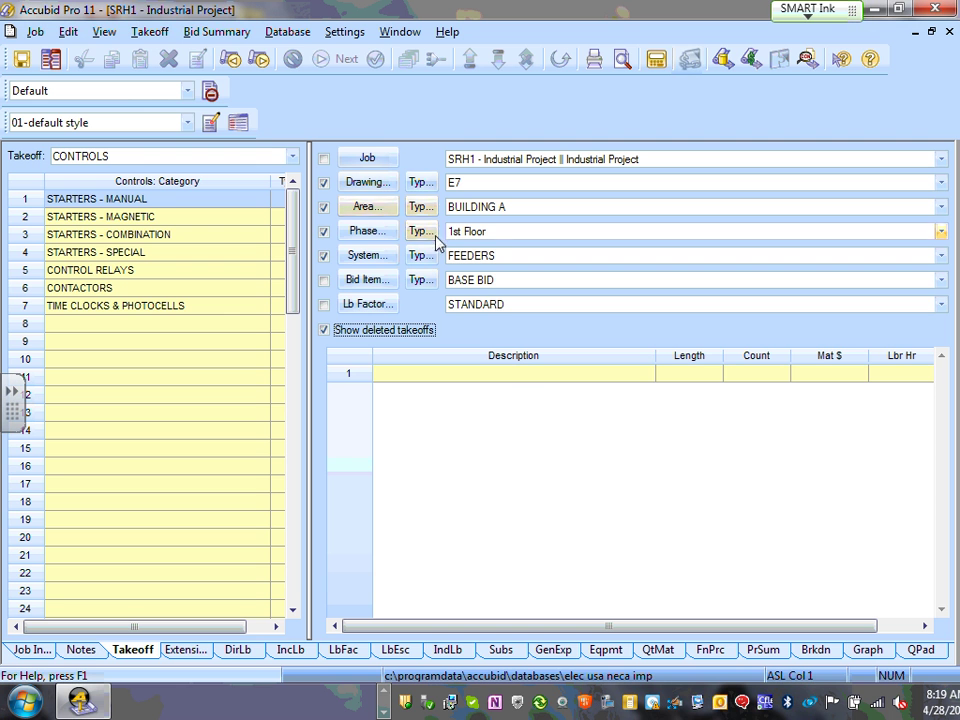
left_click(324, 256)
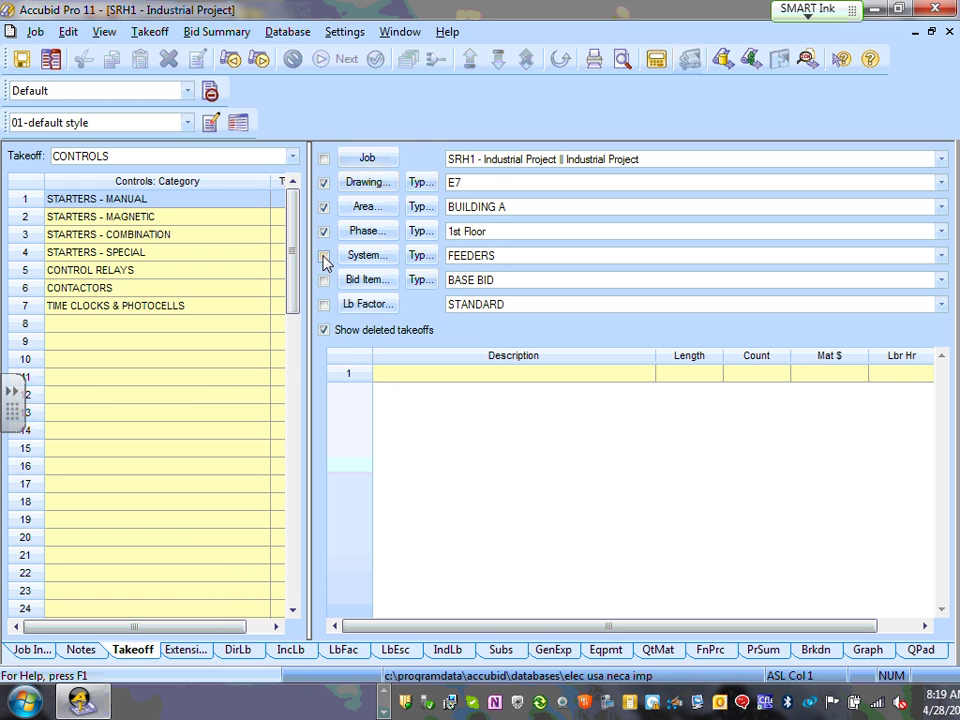
left_click(324, 231)
left_click(324, 207)
left_click(324, 183)
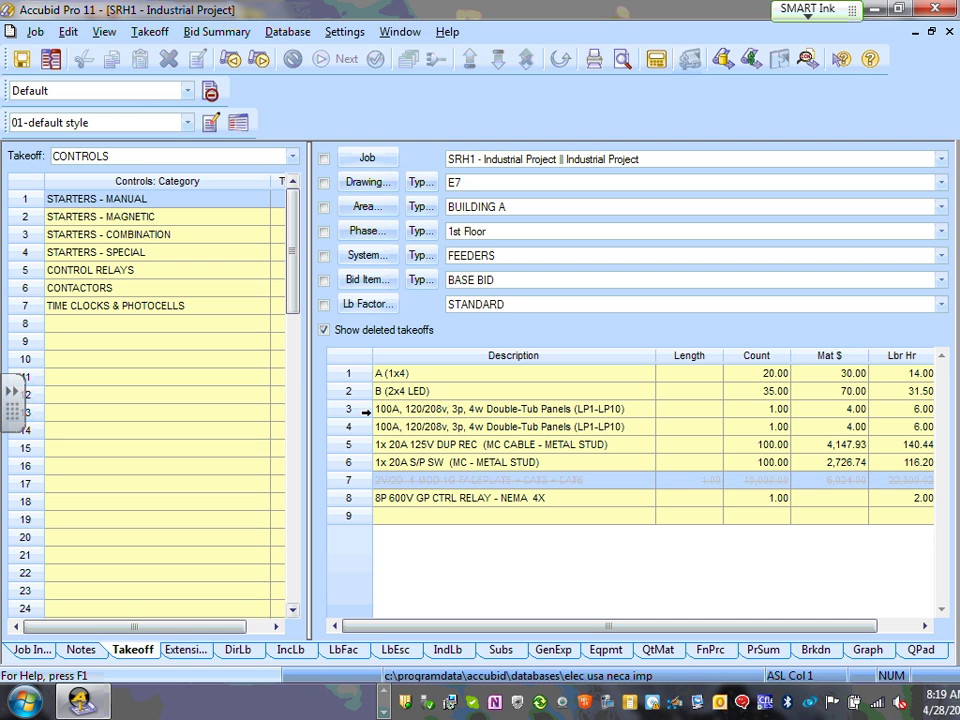
- Delete all takeoff items, hide deleted takeoffs, then delete the leftover 2V/2D faceplate item
left_click(350, 373)
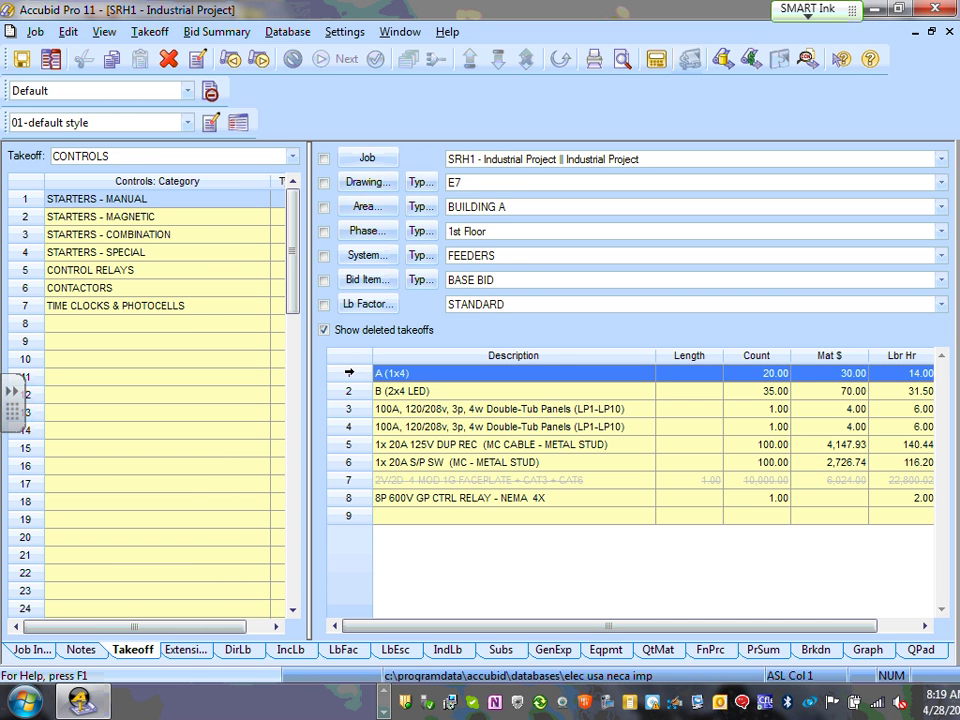
key("ctrl+a")
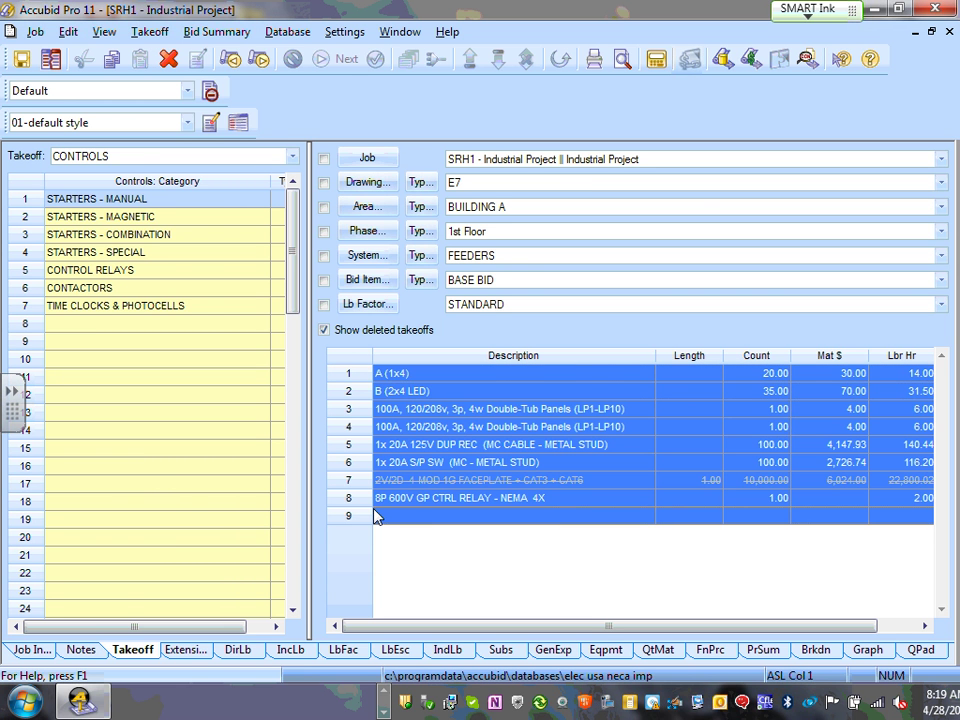
key("Delete")
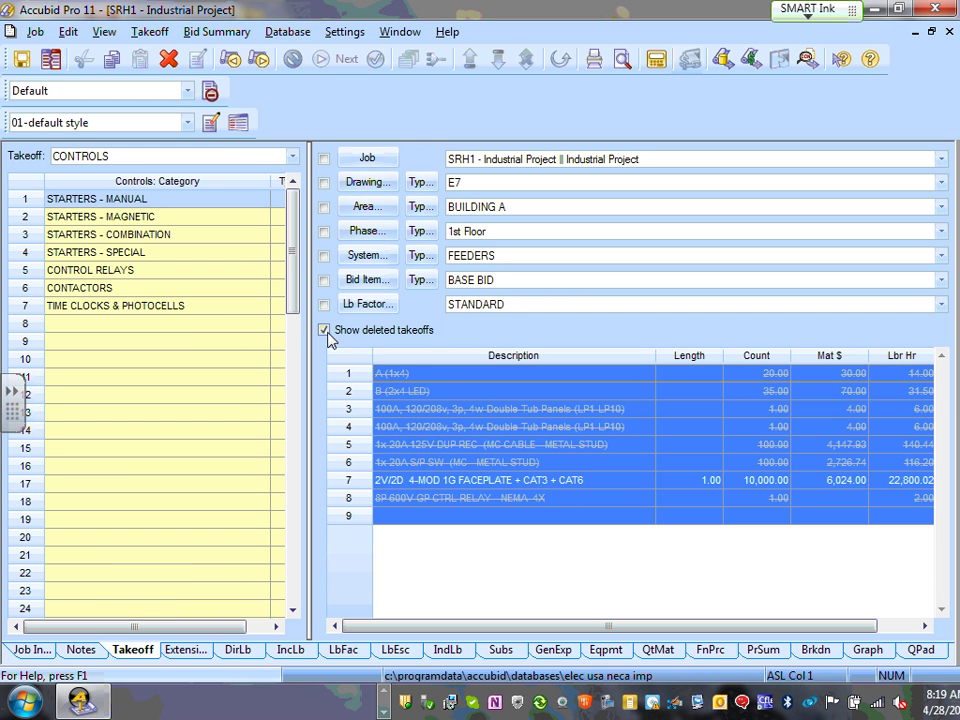
left_click(324, 329)
left_click(350, 373)
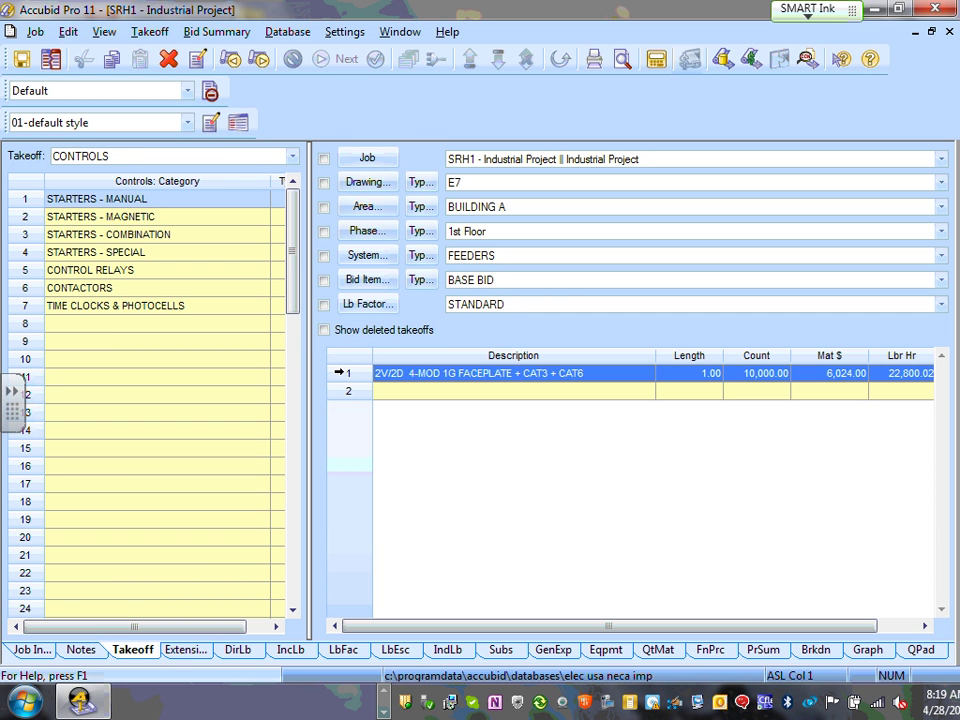
key("Delete")
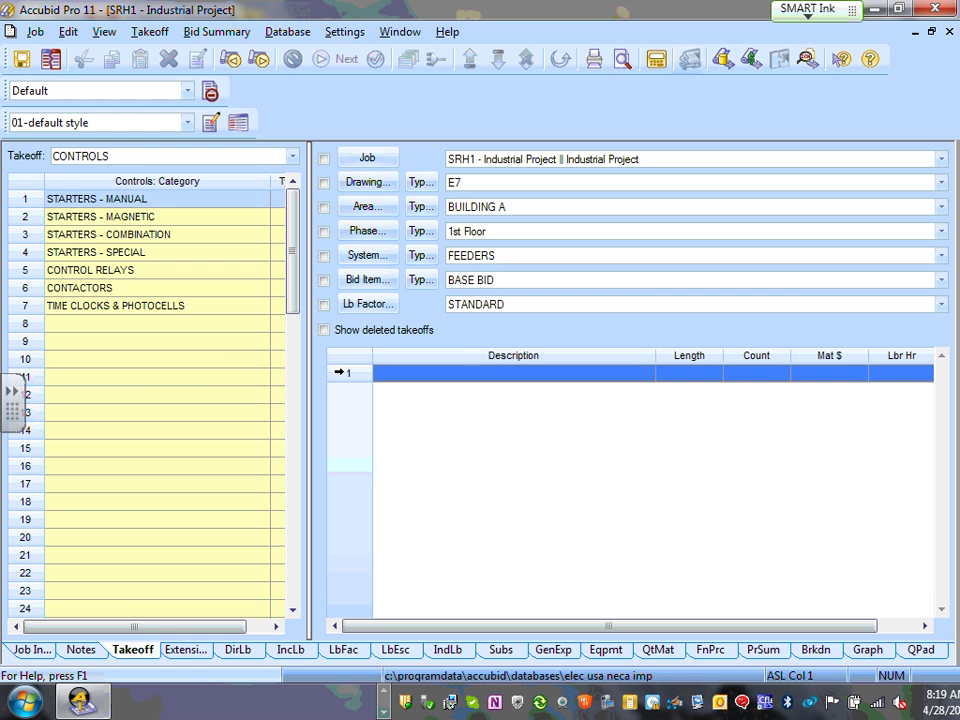
- Re-enable Show deleted takeoffs and tick the Drawing, Area, Phase and System filters, leaving Bid Item off
left_click(324, 330)
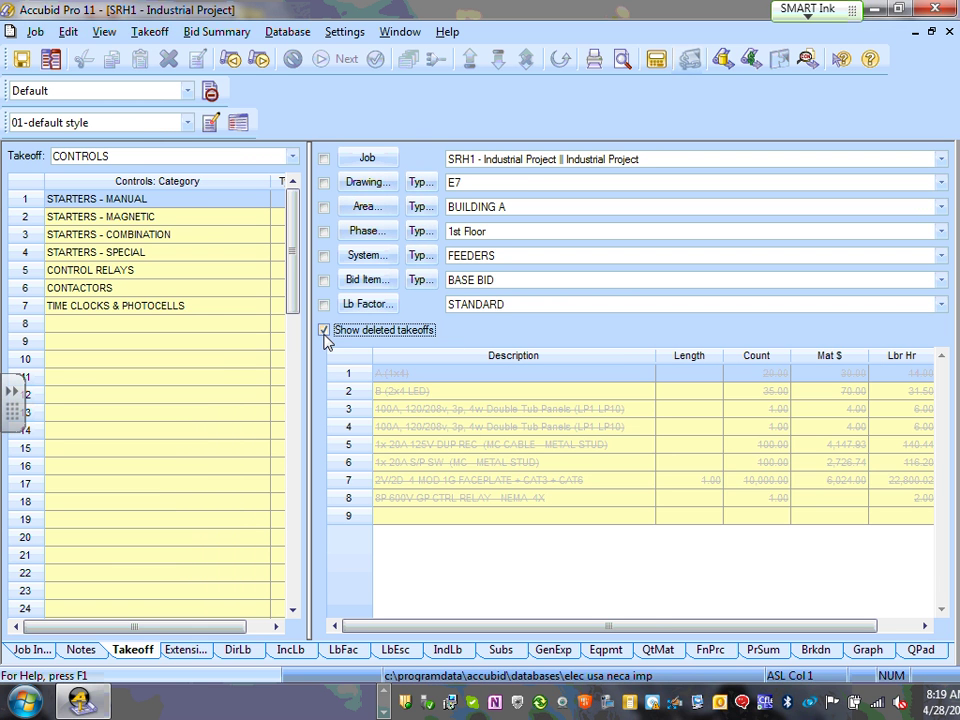
left_click(324, 183)
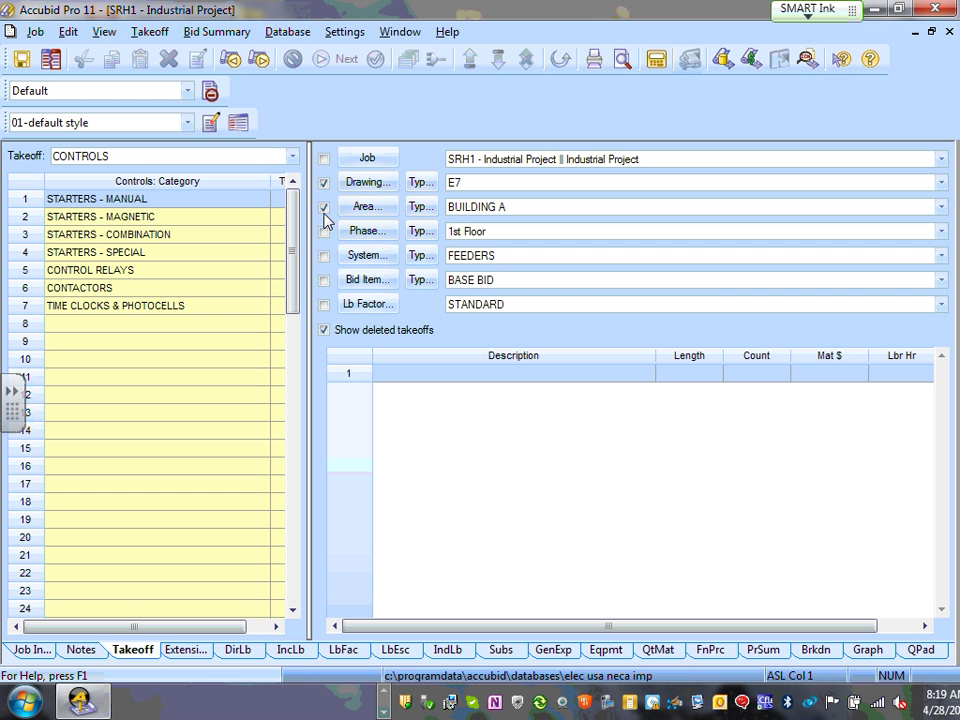
left_click(324, 207)
left_click(324, 231)
left_click(324, 256)
left_click(324, 280)
left_click(324, 280)
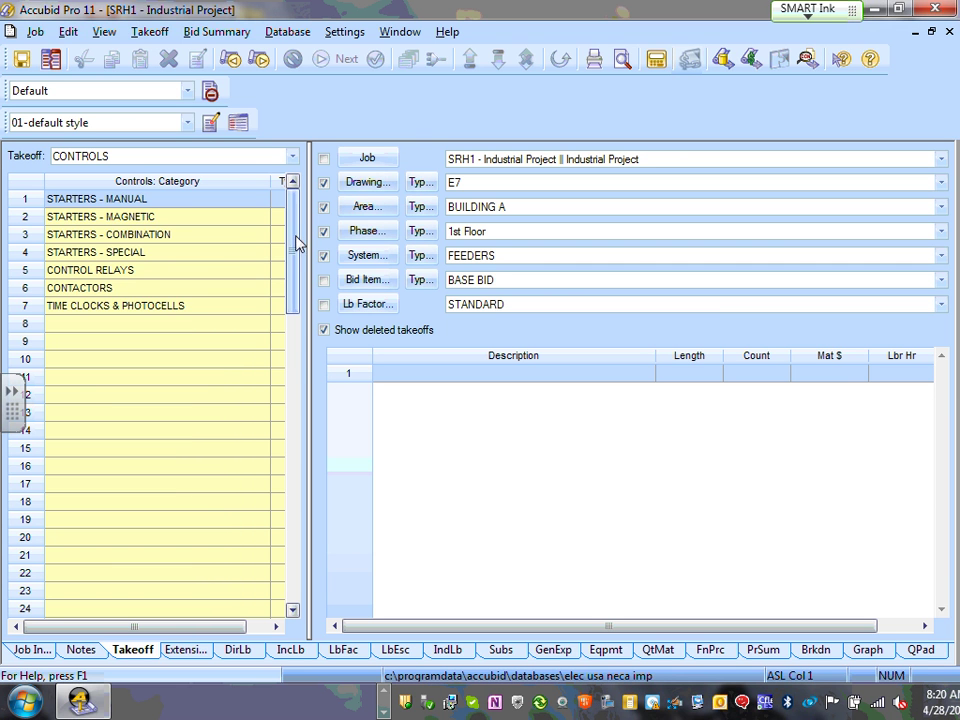
mouse_move(297, 242)
left_mouse_down()
mouse_move(298, 323)
mouse_move(299, 240)
left_mouse_up()
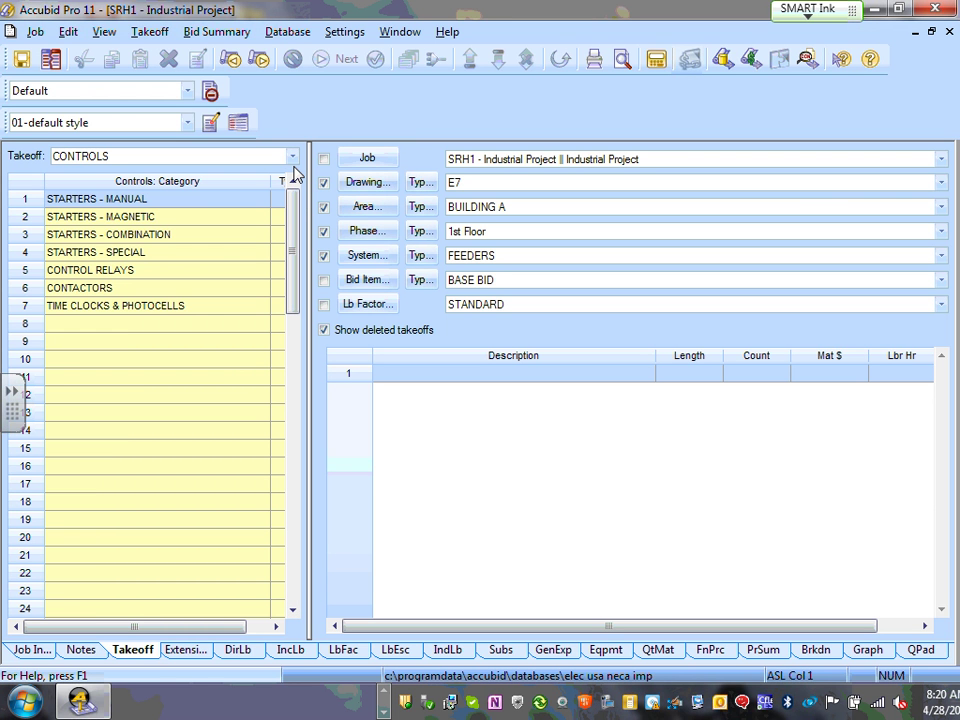
- Point the takeoff at drawing E6 and system LIGHTING, keeping 1st Floor as the phase
left_click(940, 231)
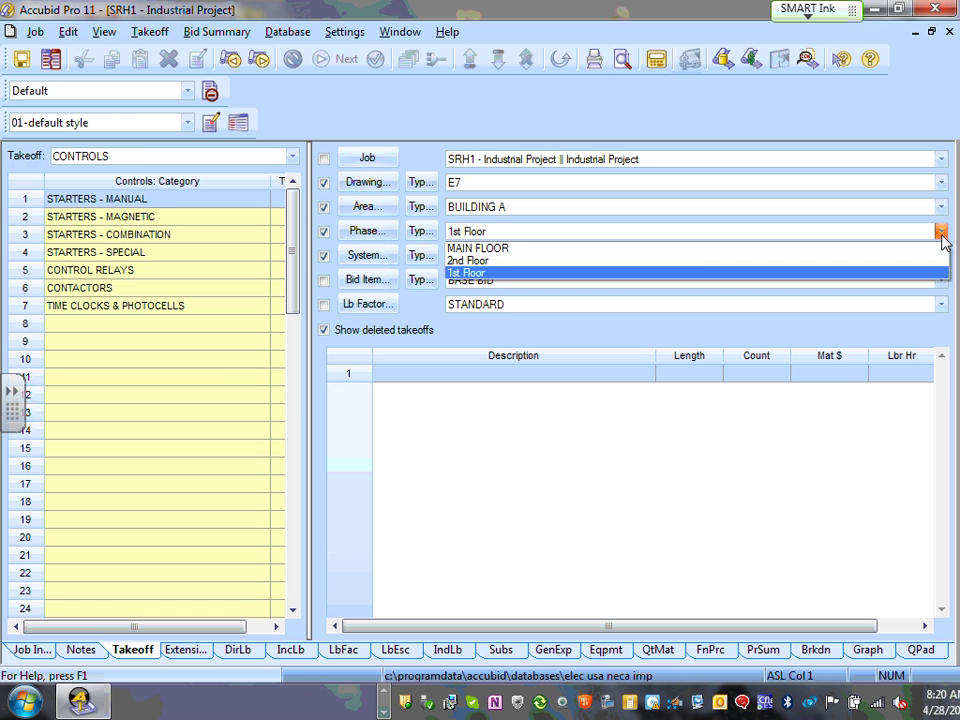
left_click(544, 229)
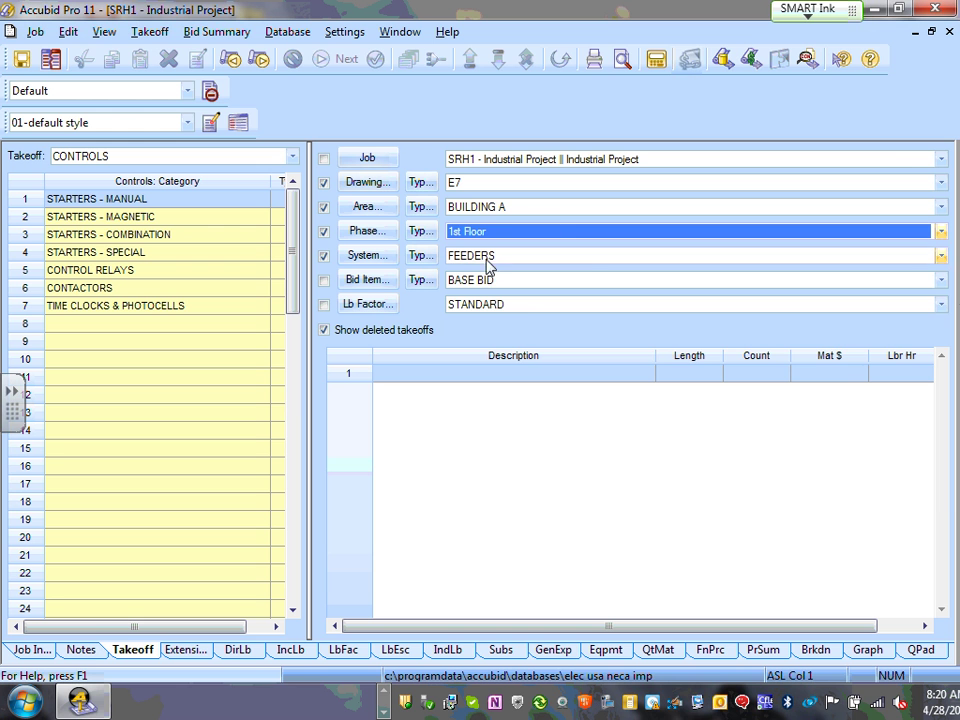
left_click(940, 257)
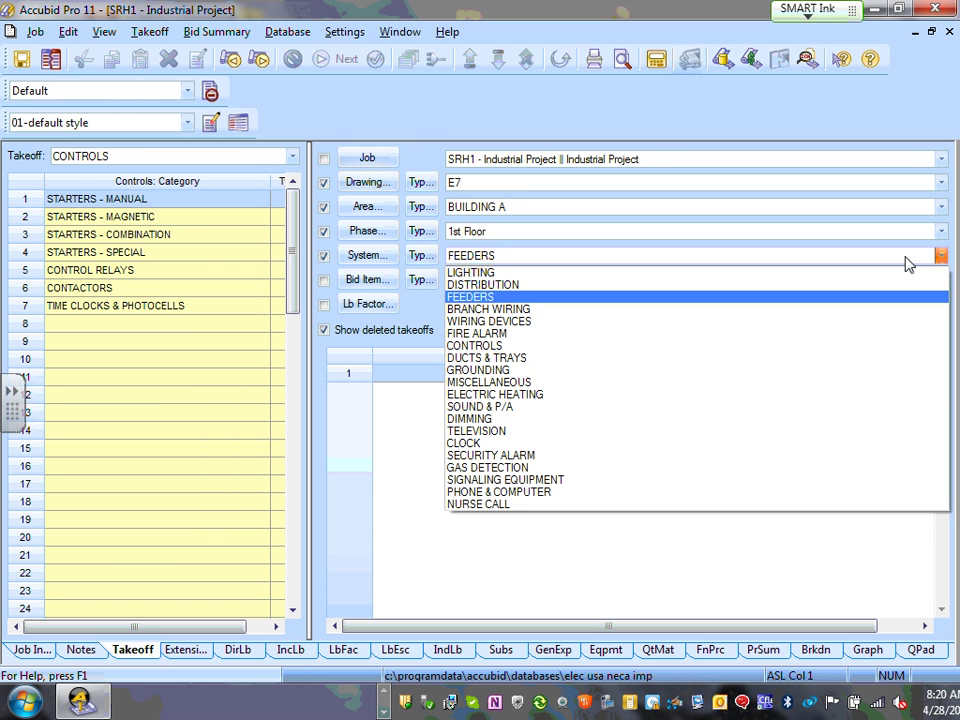
left_click(570, 258)
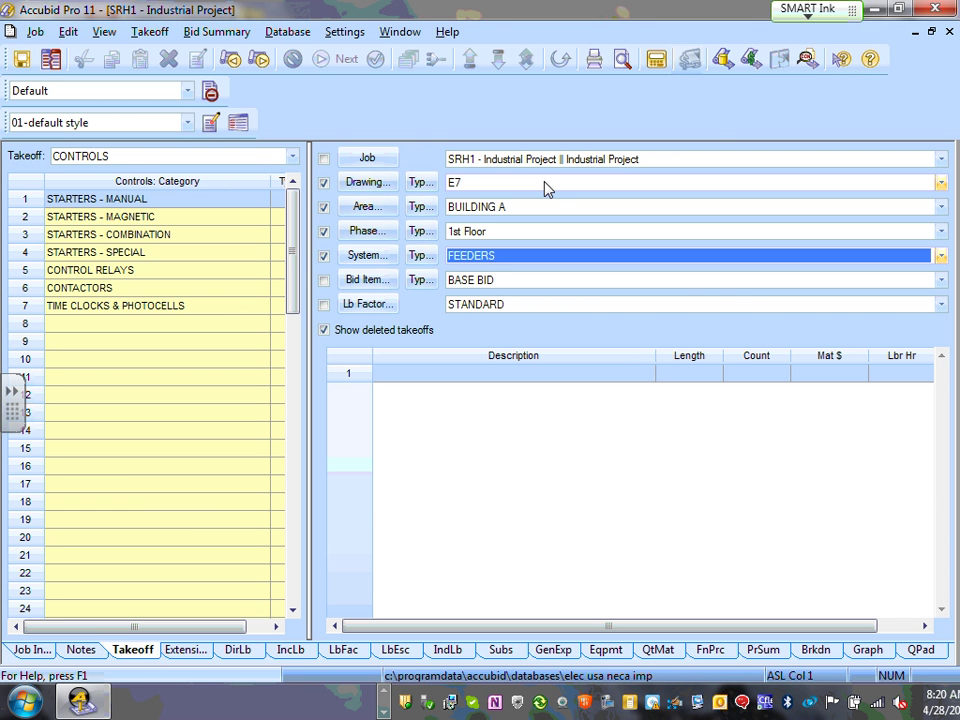
left_click(940, 183)
left_click(491, 273)
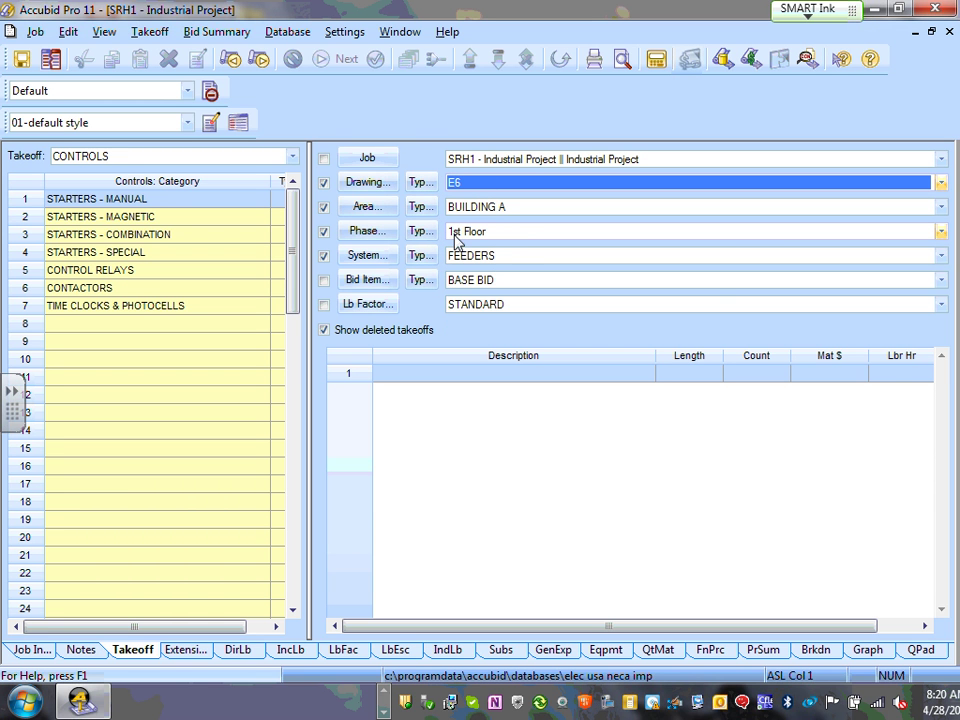
left_click(940, 256)
left_click(514, 272)
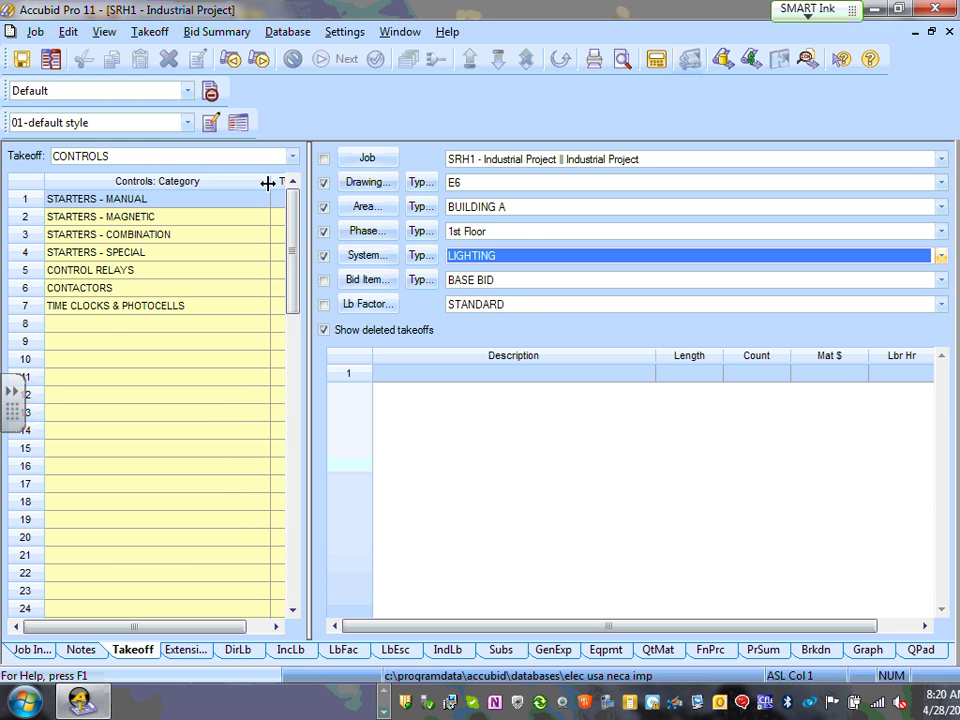
- Switch the takeoff category to FIXTURES and select empty designation row 3
left_click(292, 156)
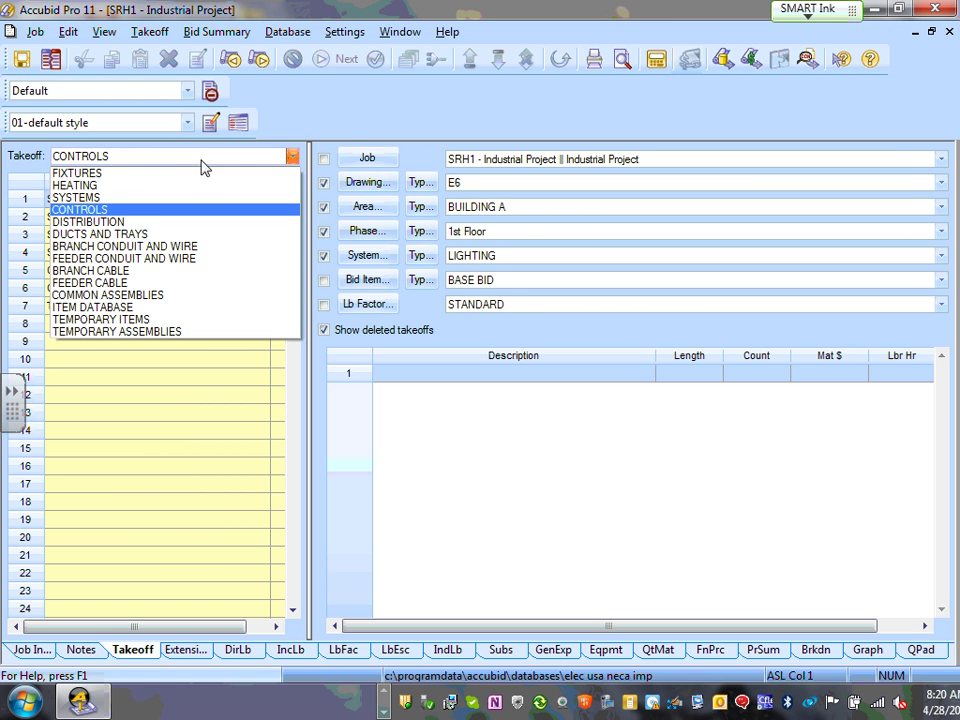
left_click(84, 174)
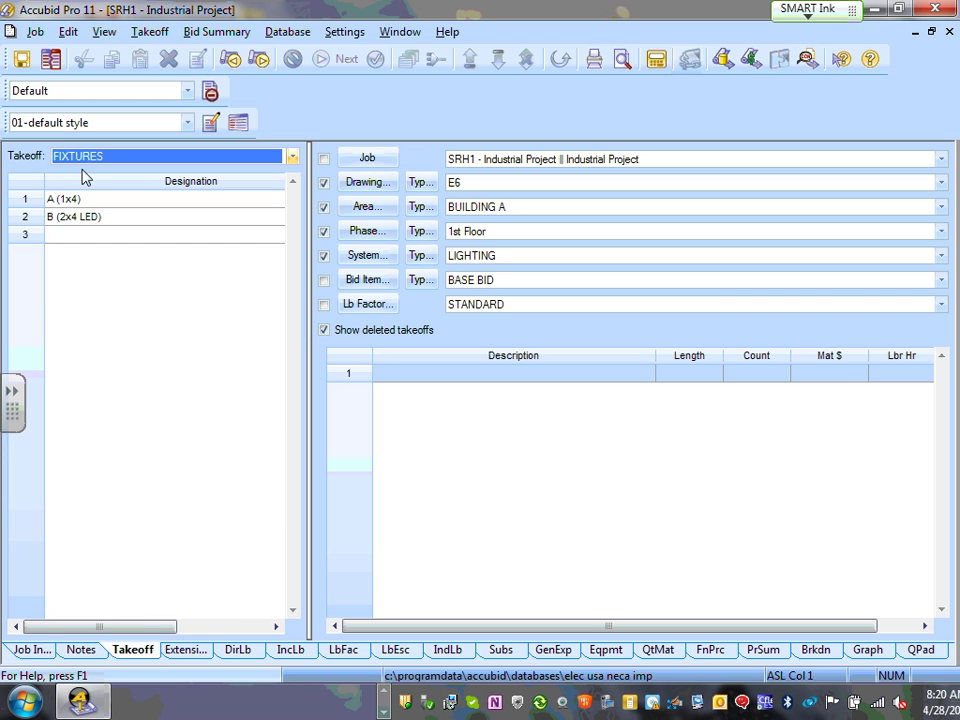
left_click(61, 240)
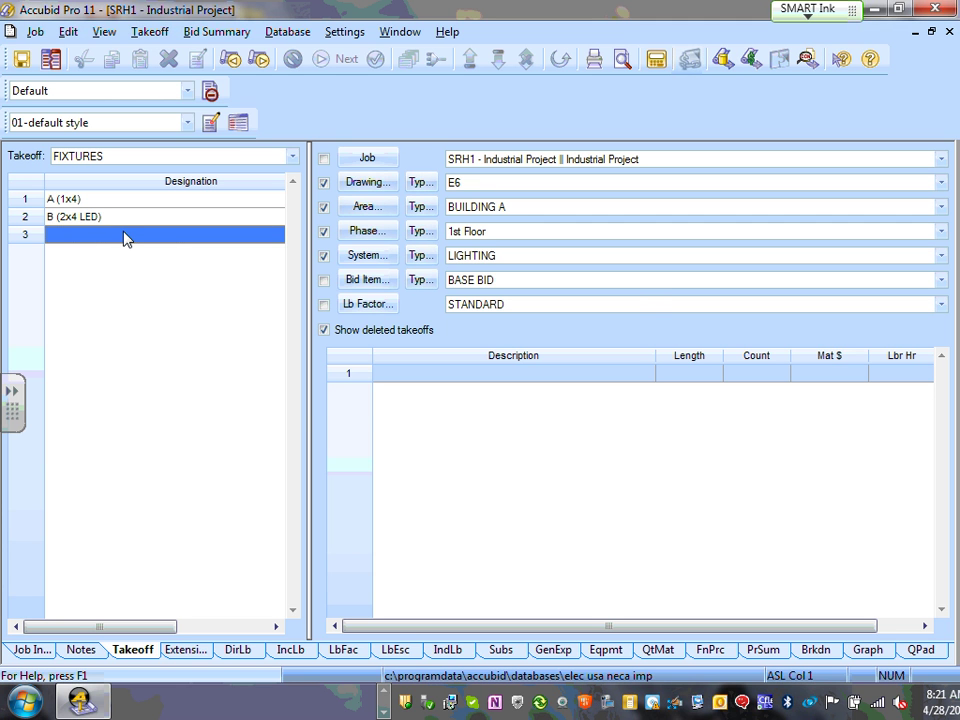
- Create designation C in row 3, finish its empty takeoff, and reselect C and A
double_click(125, 238)
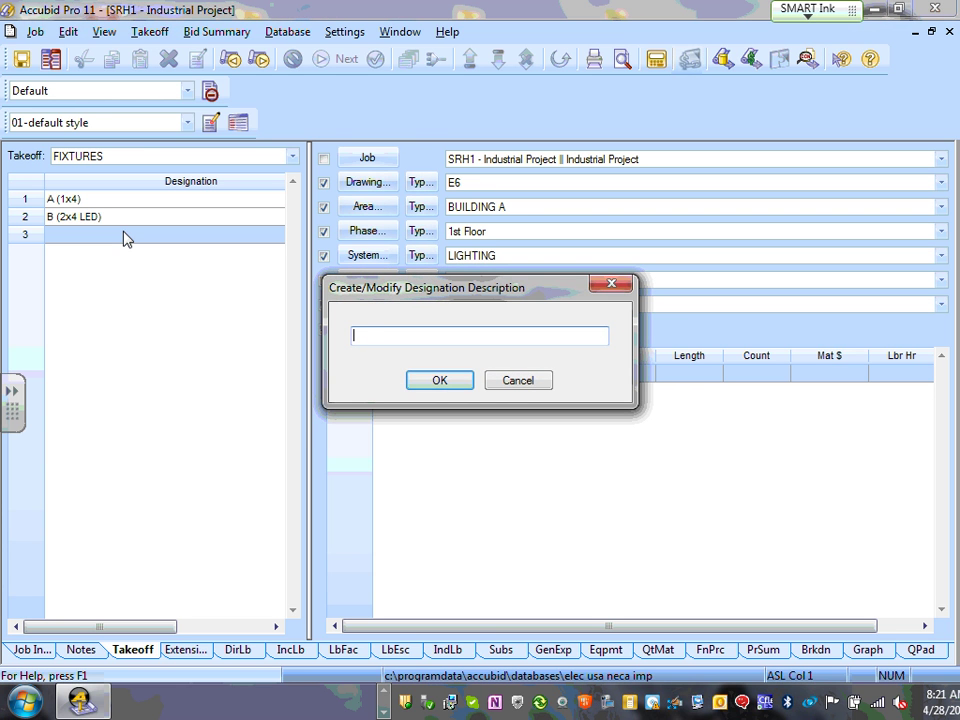
type("C")
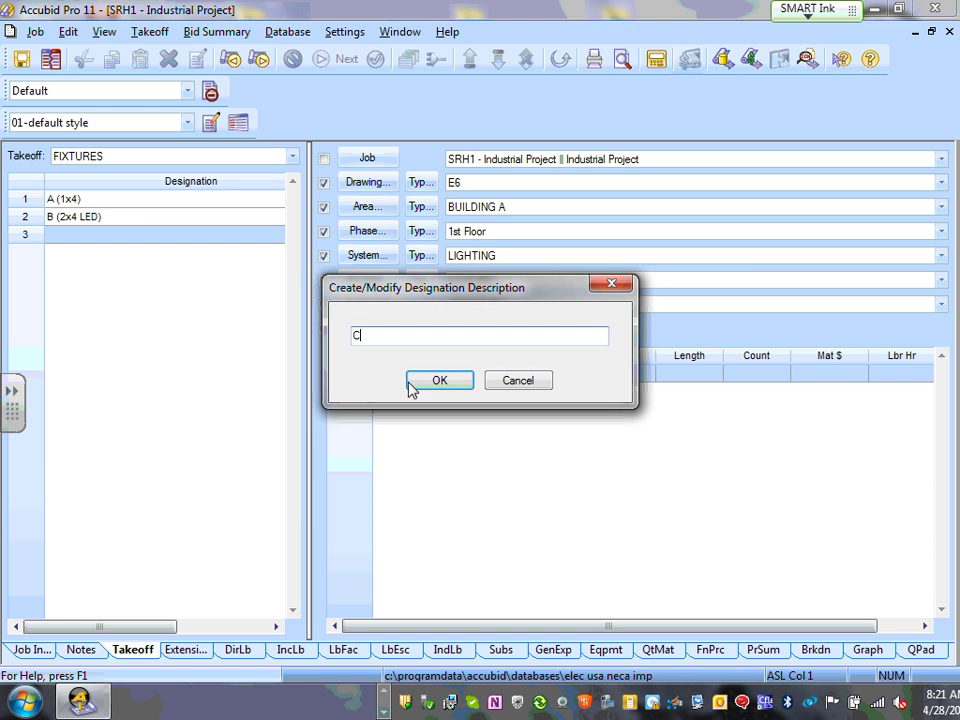
left_click(448, 387)
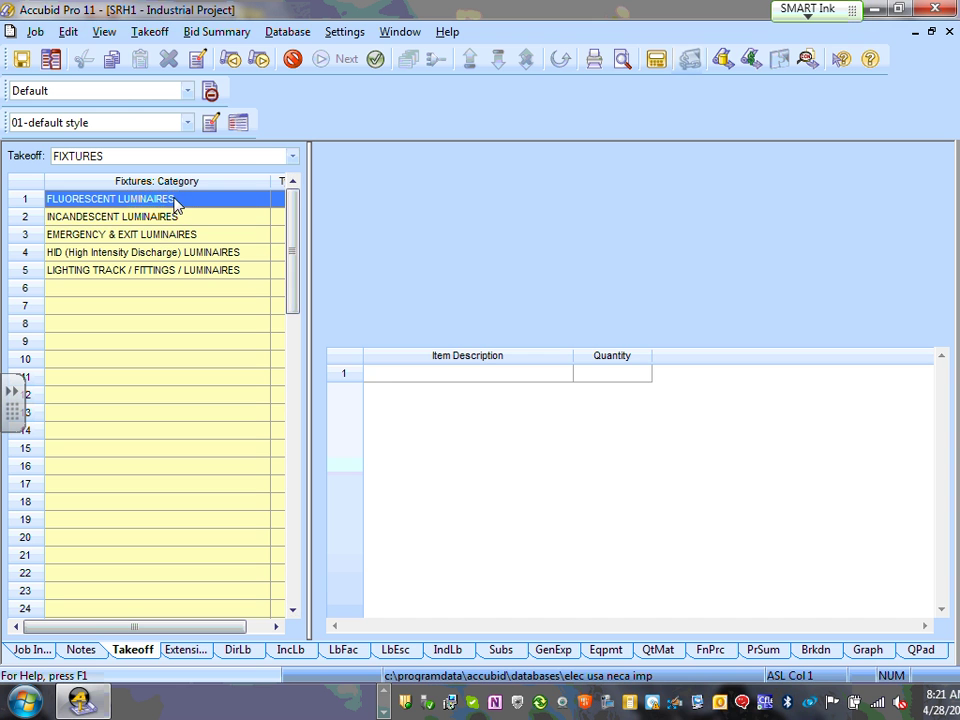
right_click(451, 419)
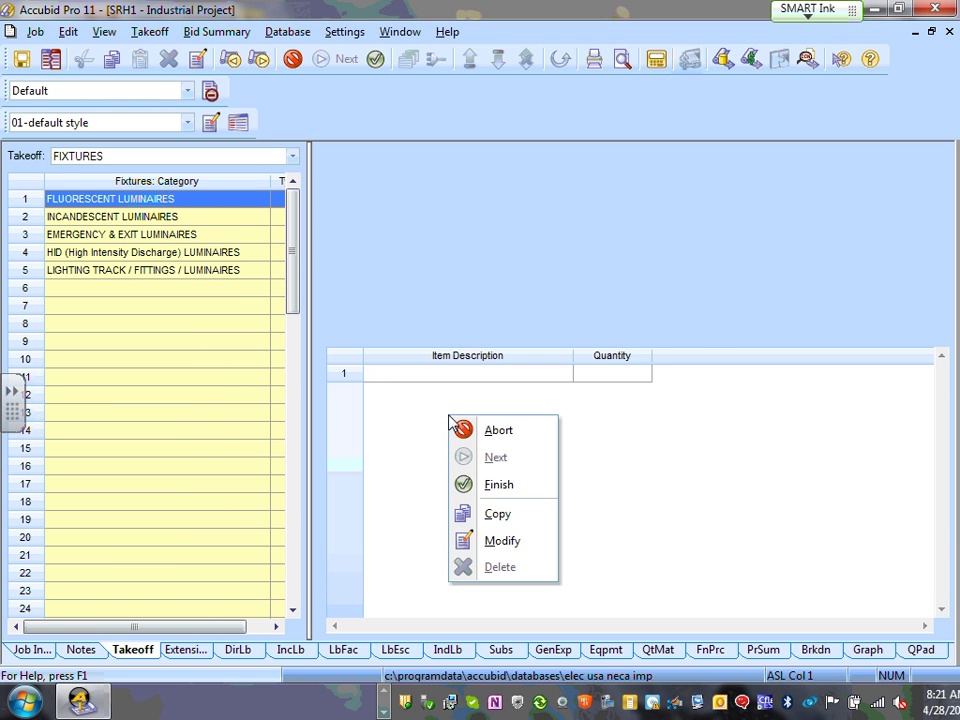
left_click(497, 484)
left_click(176, 240)
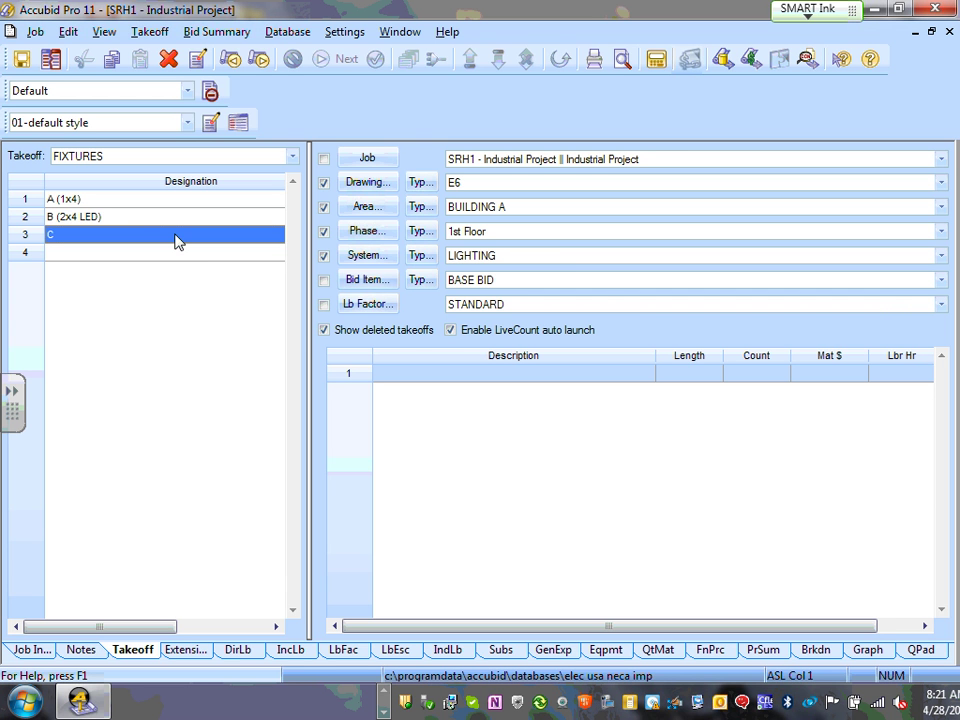
left_click(158, 203)
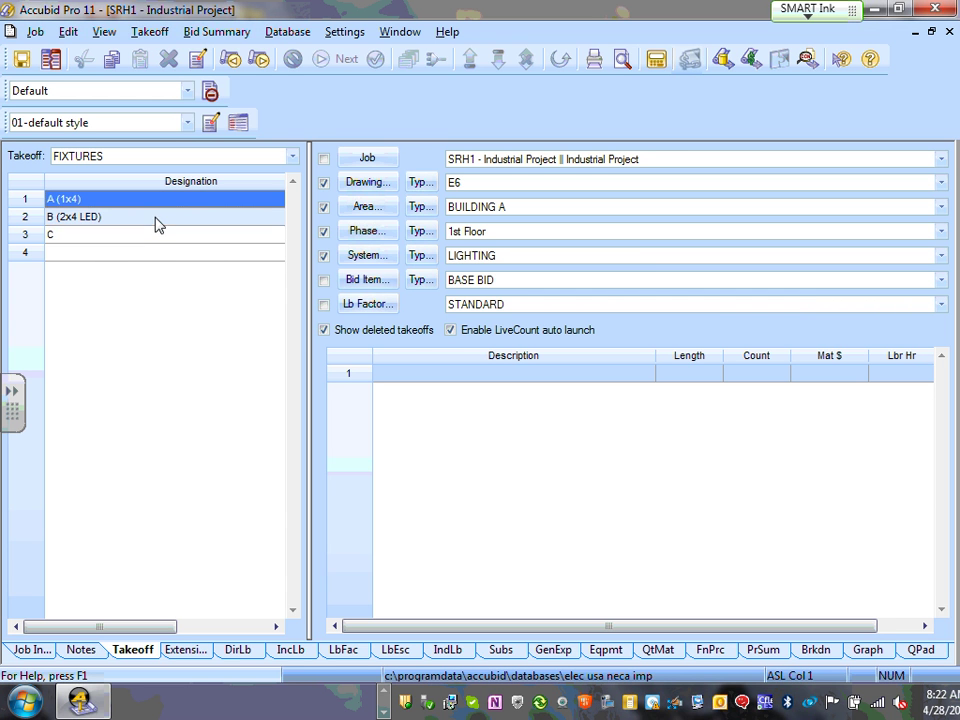
- Give designation C a takeoff line counted at 1
left_click(147, 240)
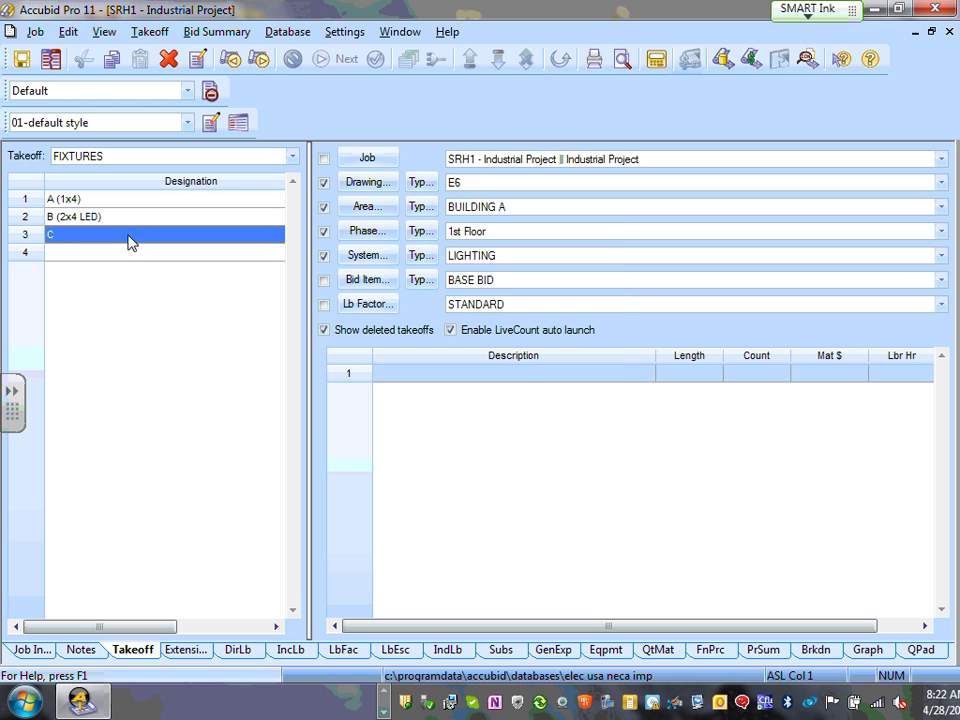
double_click(130, 243)
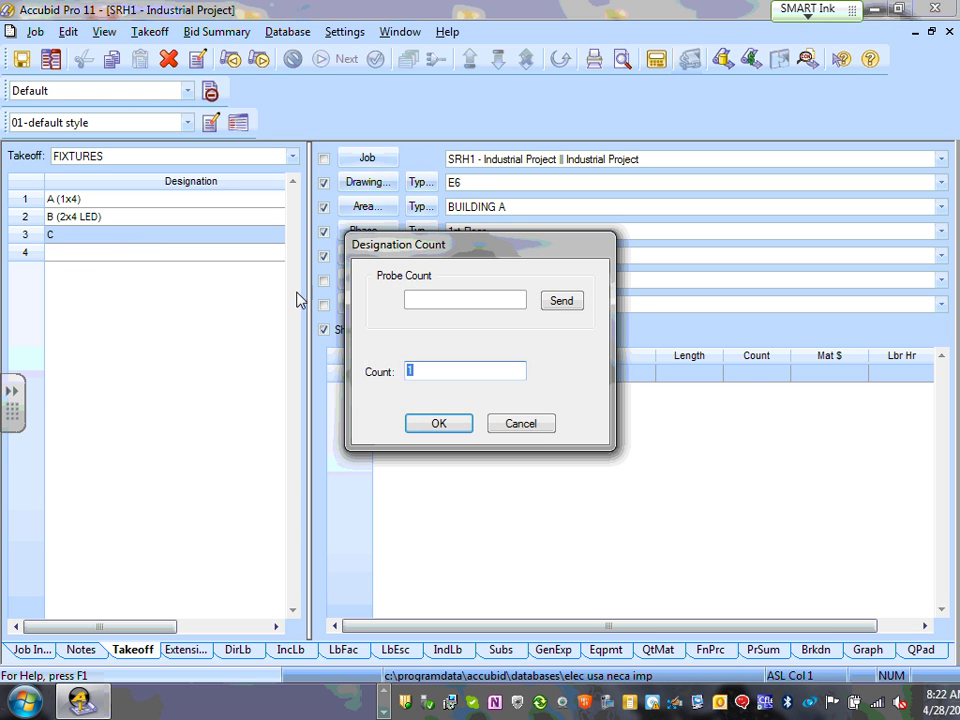
left_click(446, 420)
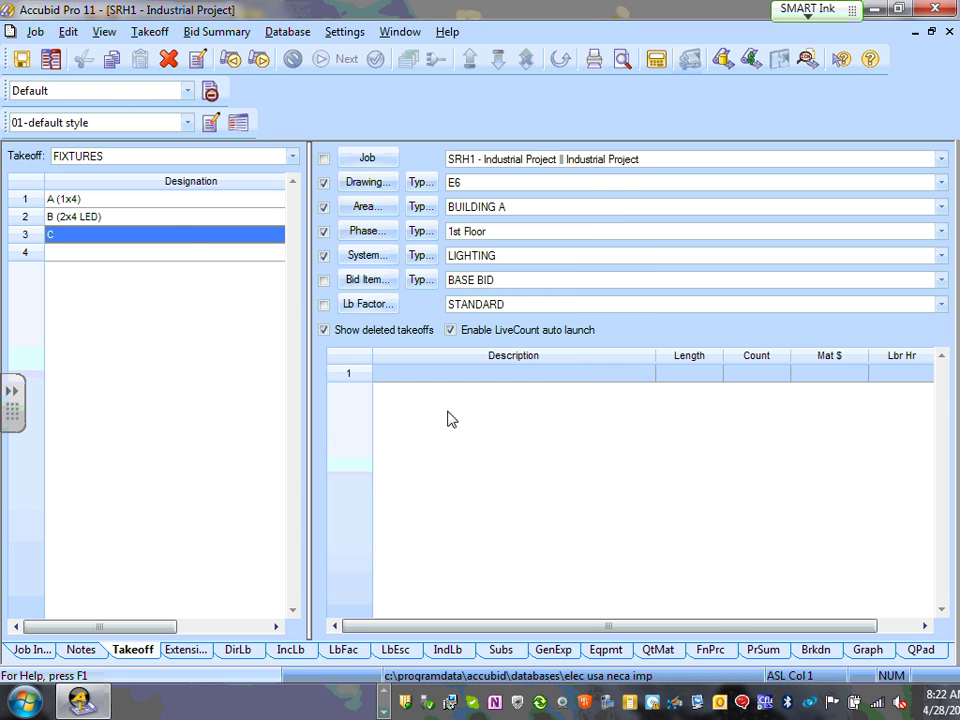
right_click(184, 240)
left_click(124, 238)
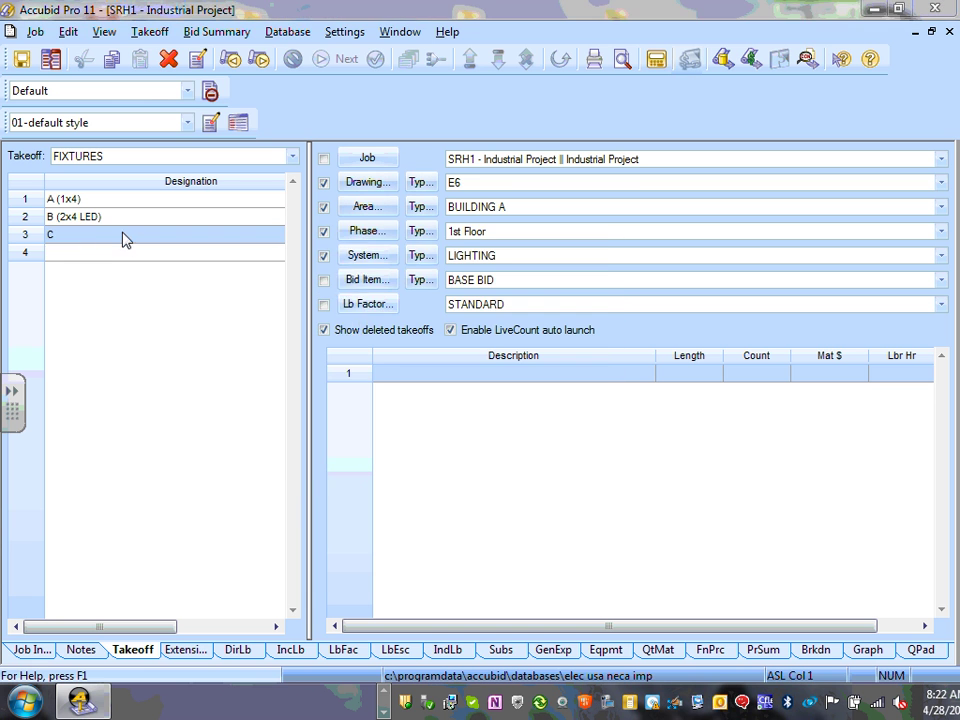
double_click(86, 238)
left_click(446, 424)
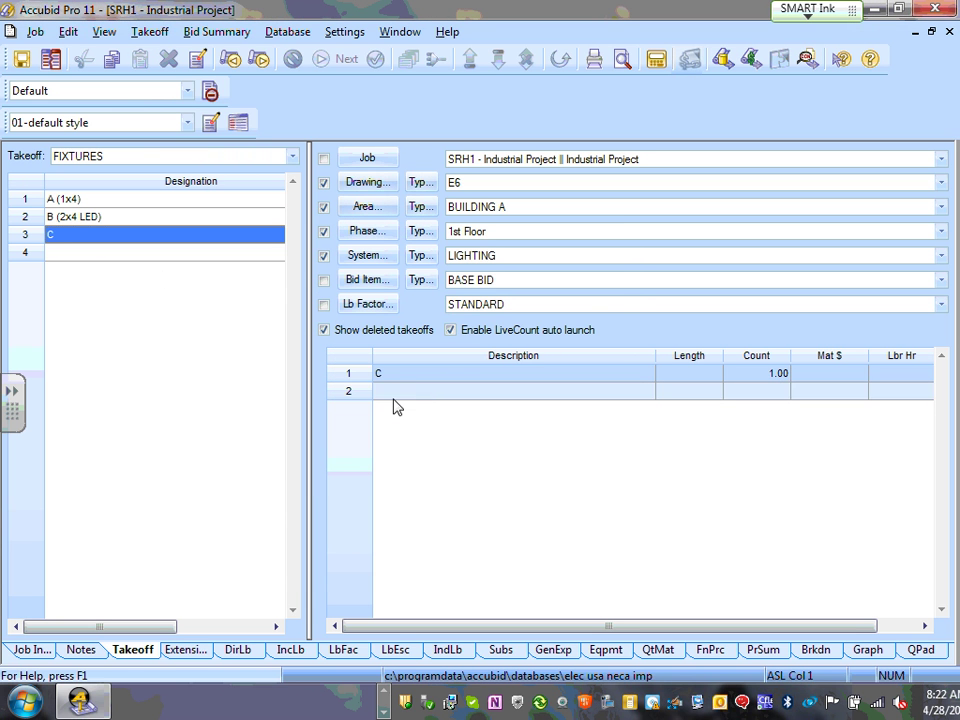
double_click(56, 240)
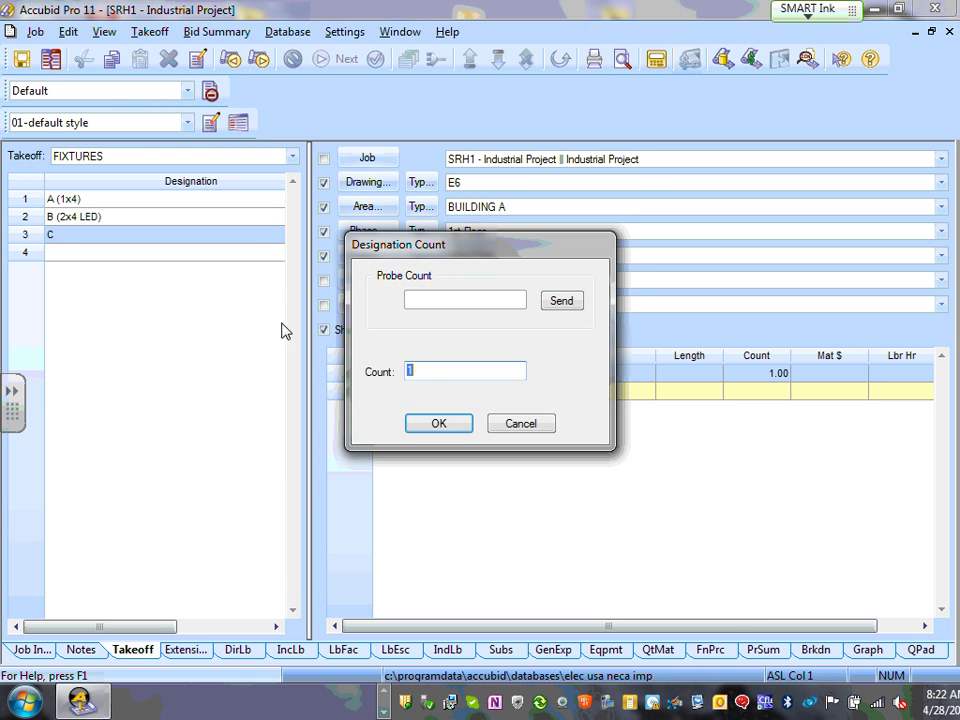
left_click(505, 421)
- Cancel an unwanted new-designation insert and reselect designation C
left_click(128, 248)
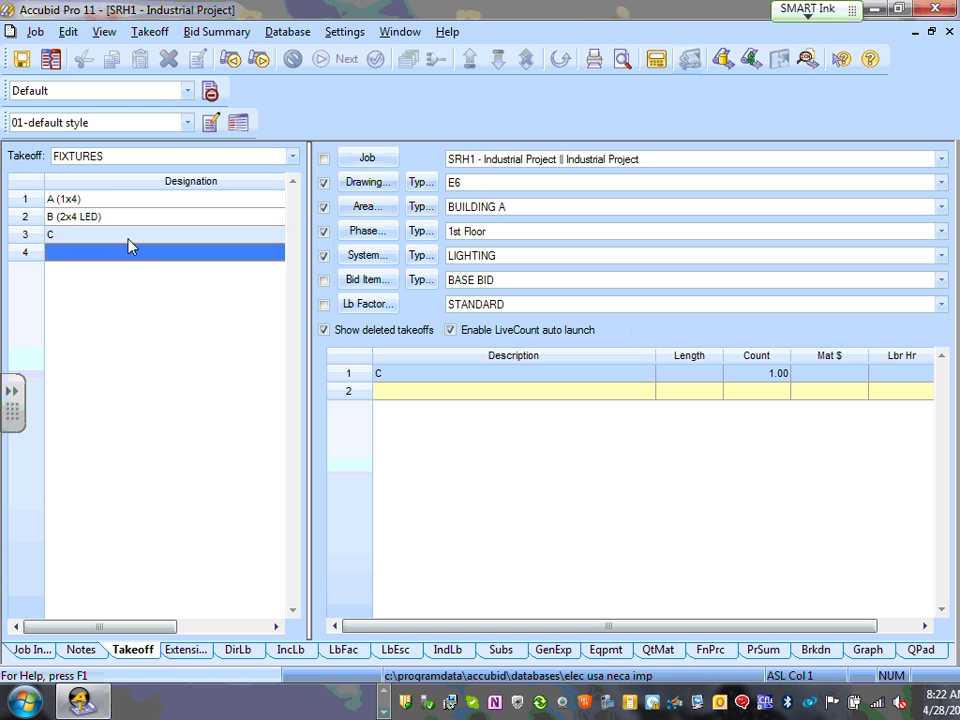
left_click(128, 241)
right_click(129, 238)
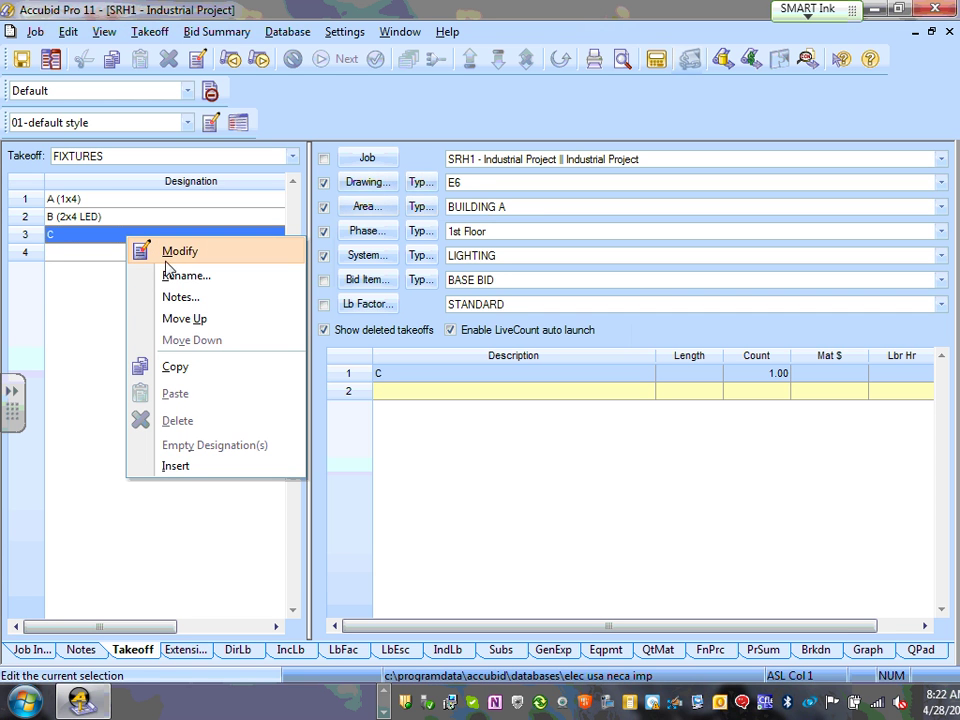
left_click(186, 474)
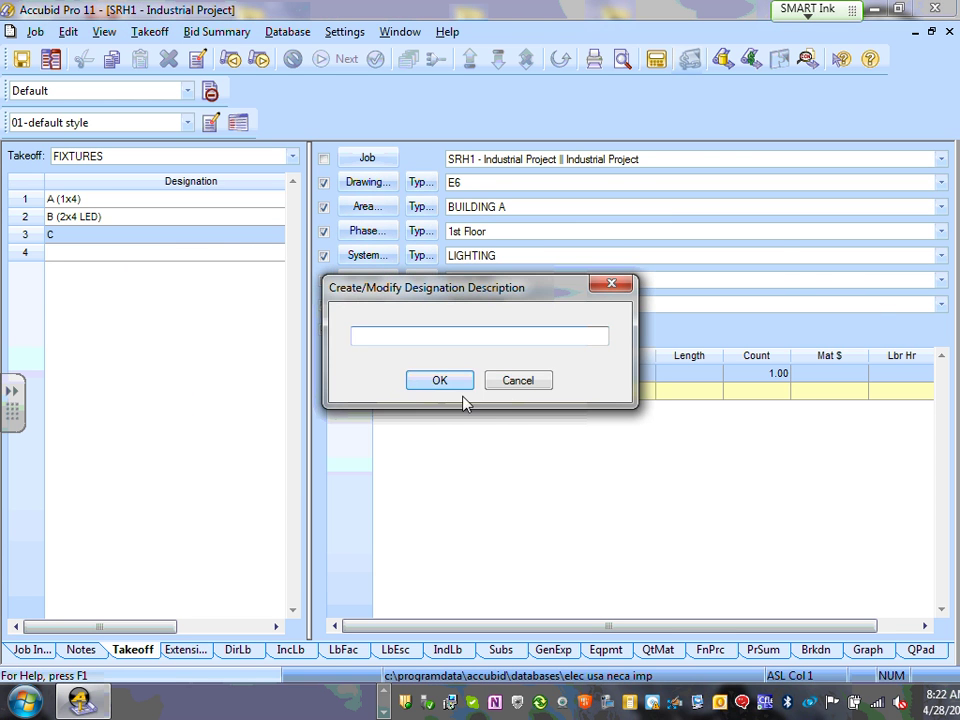
left_click(521, 386)
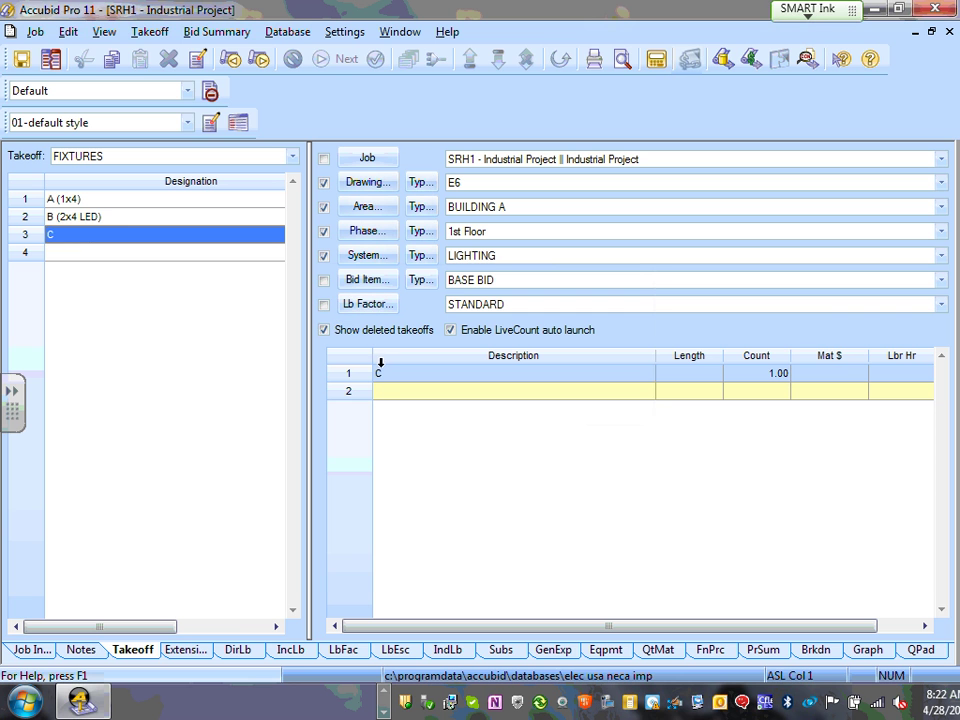
left_click(70, 254)
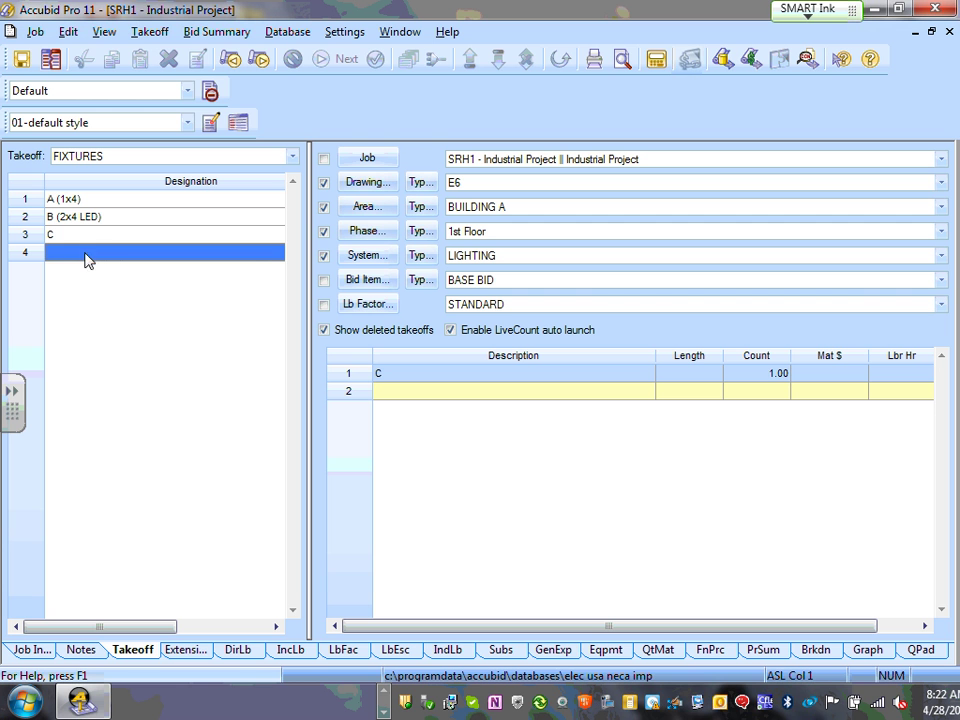
left_click(121, 236)
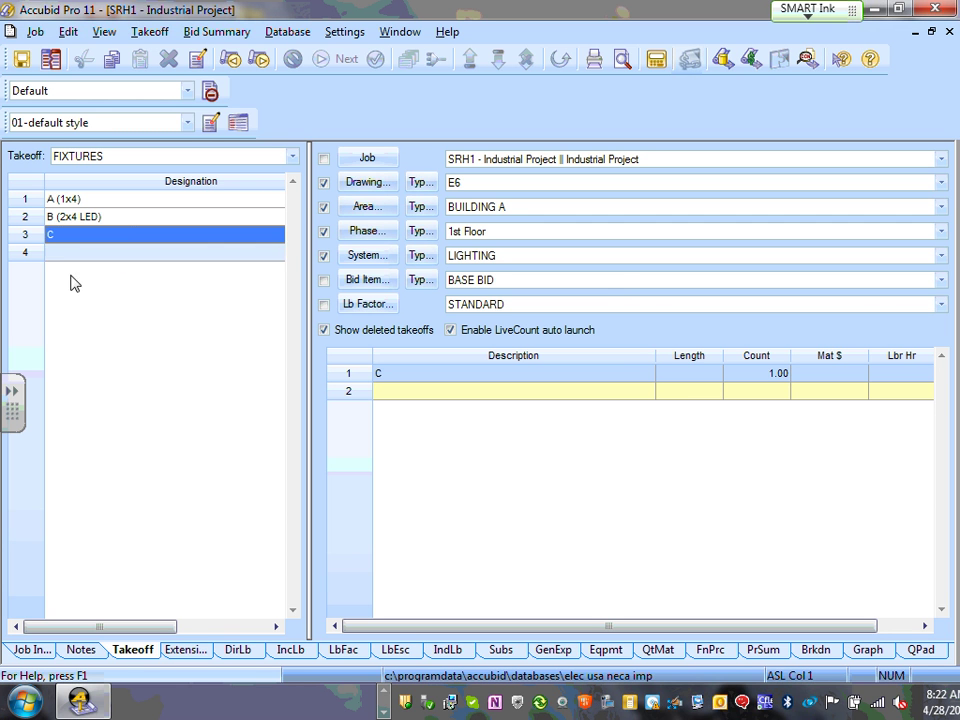
- Add a second C takeoff line counted at 1, then cancel a count for B
double_click(103, 237)
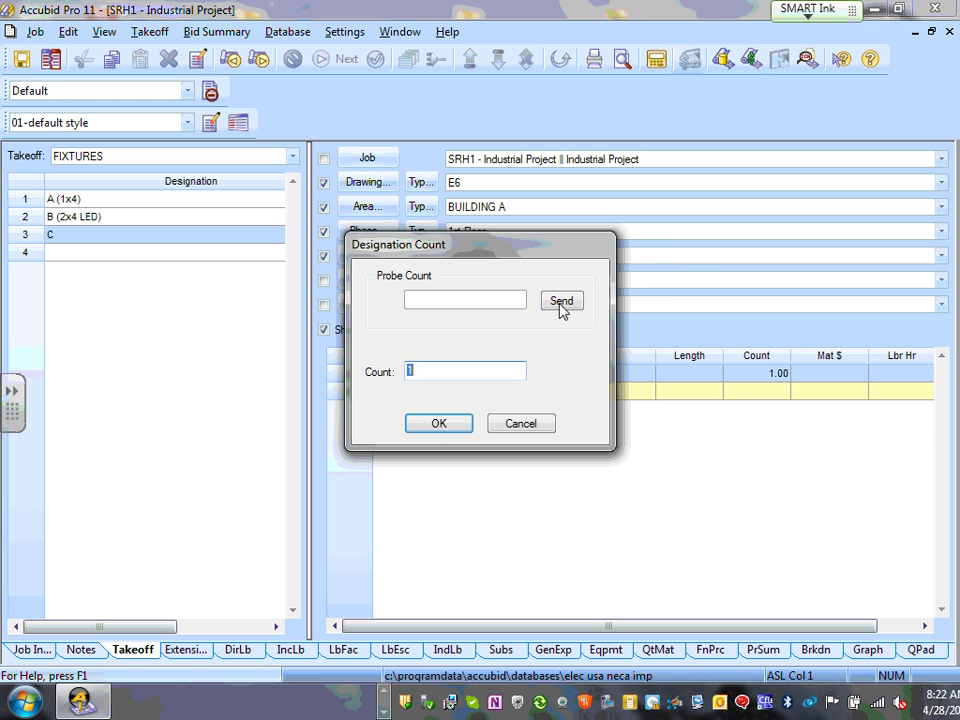
left_click(437, 423)
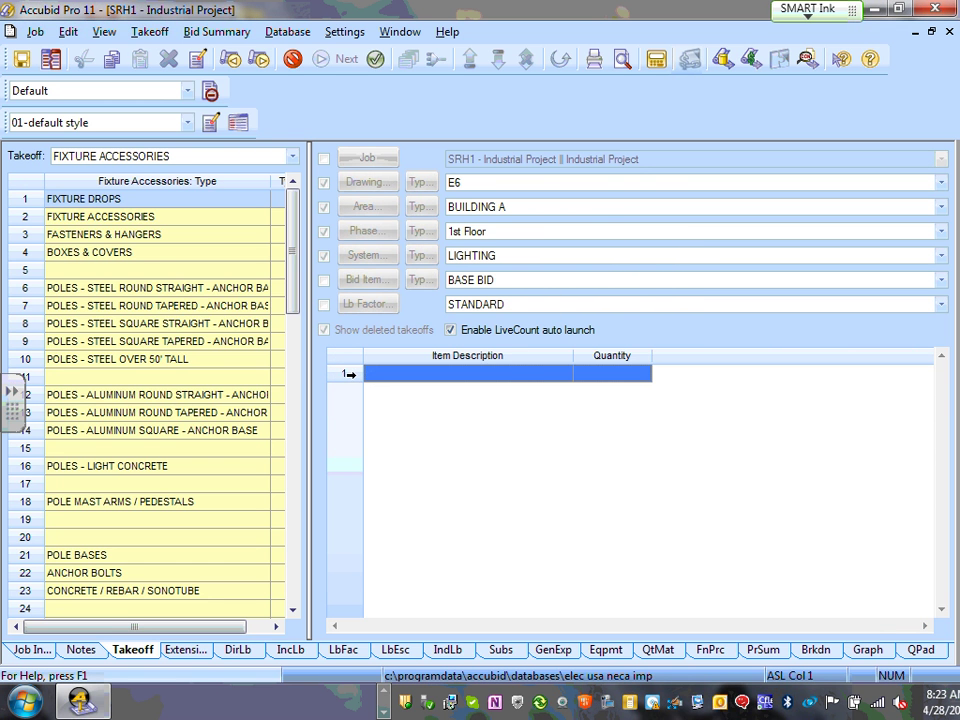
key("Escape")
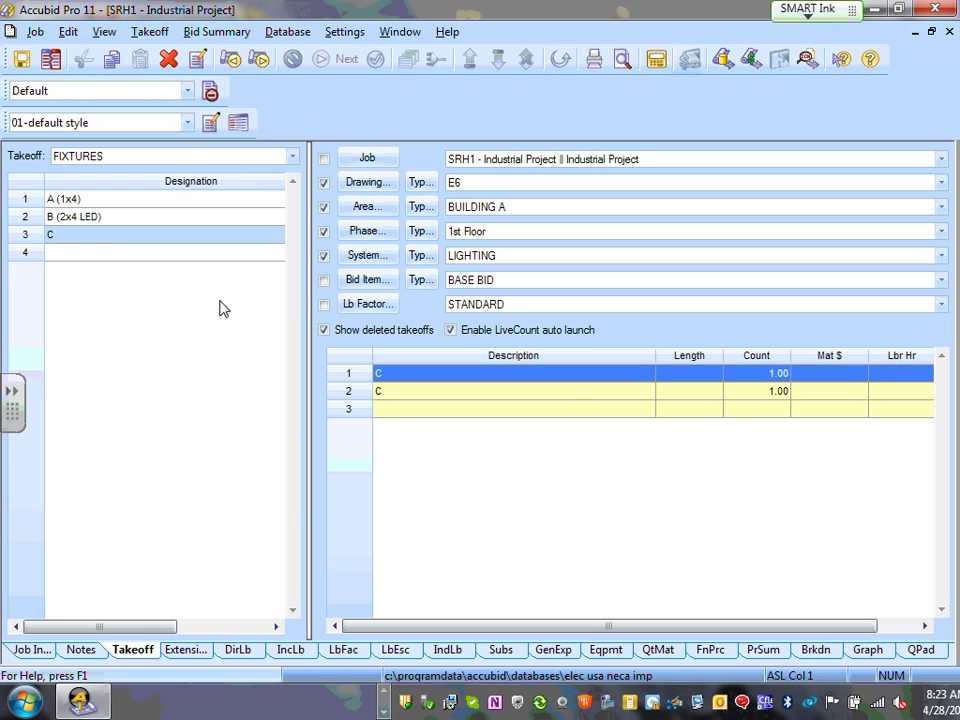
left_click(66, 218)
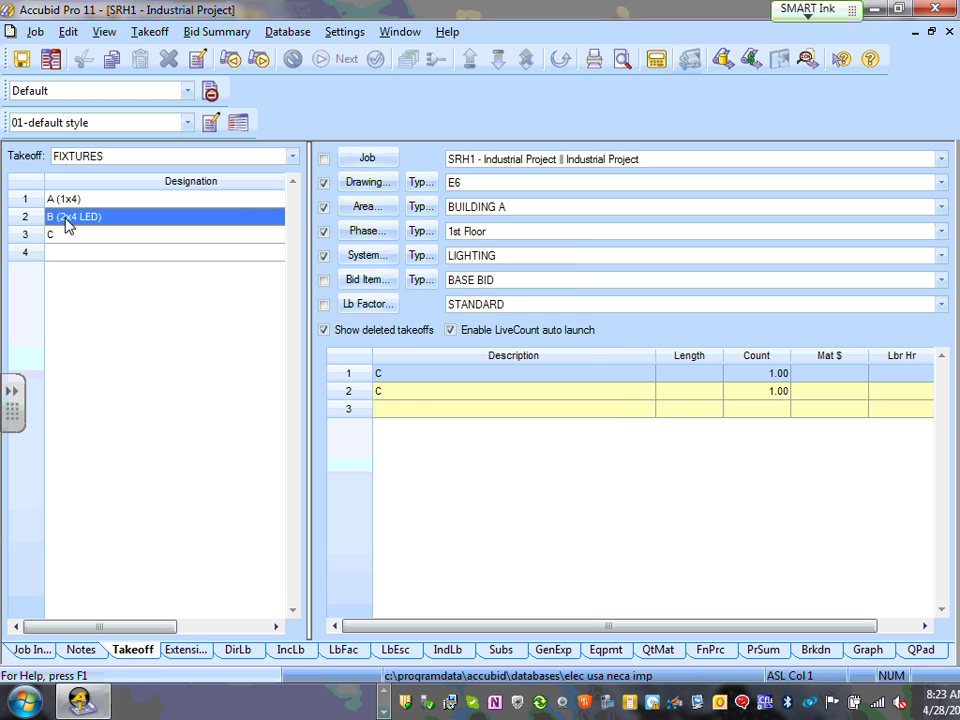
double_click(66, 223)
left_click(520, 430)
- Select both C takeoff rows in the grid and delete them
left_click(351, 373)
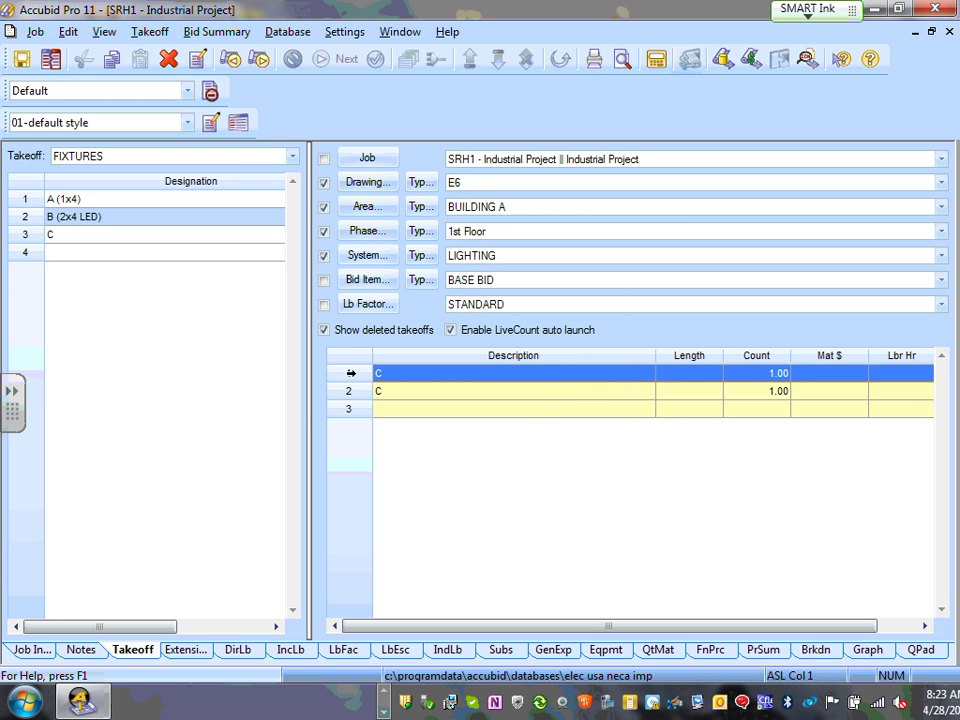
left_click(351, 391)
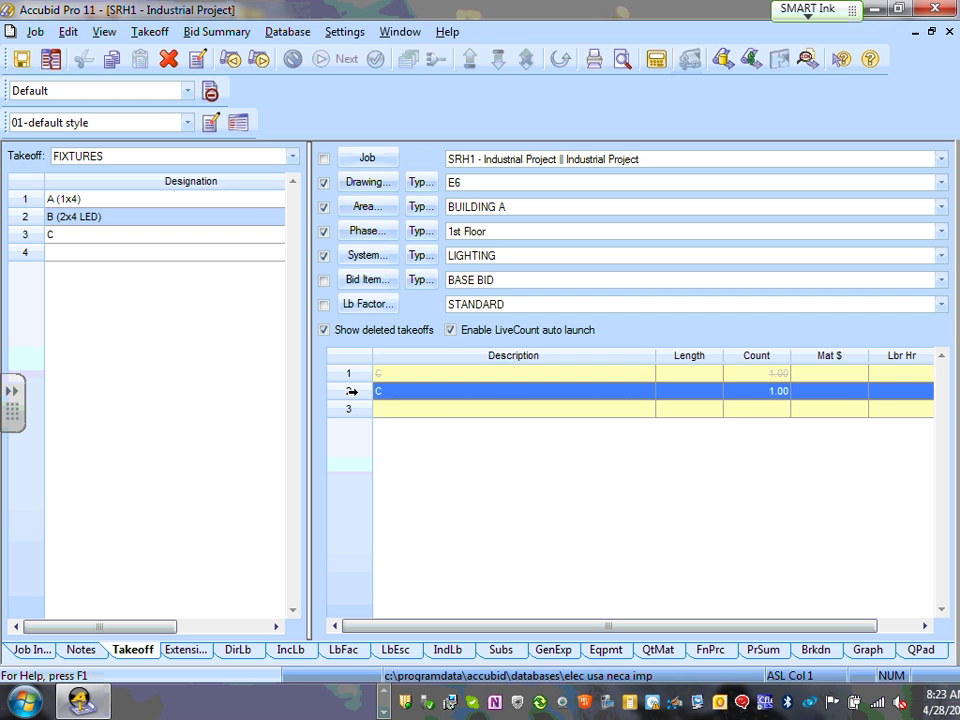
left_click(60, 259)
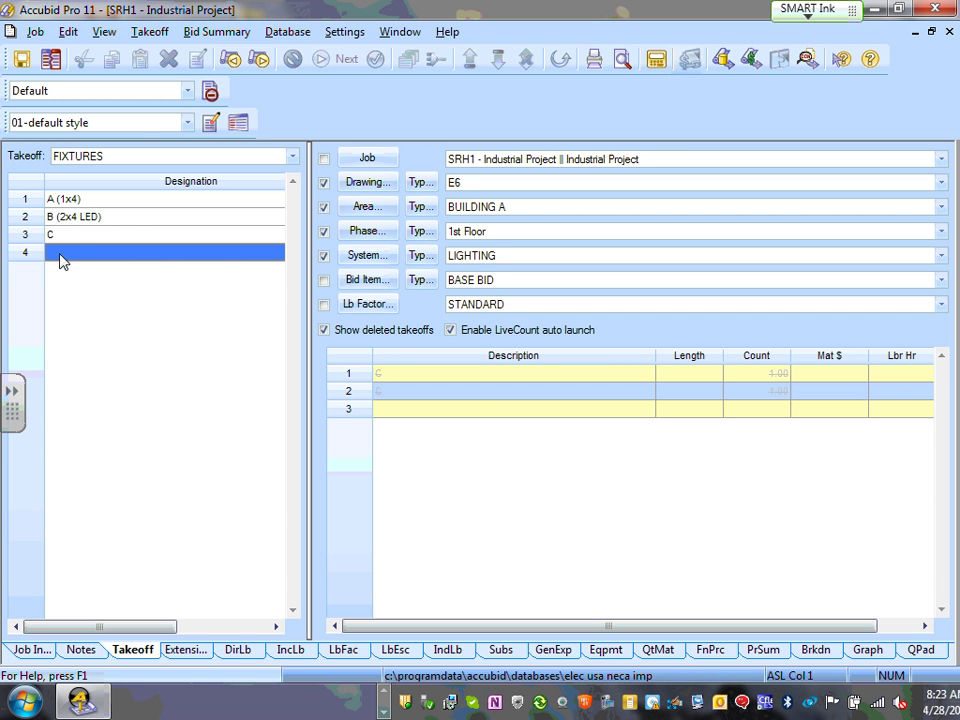
left_click(292, 157)
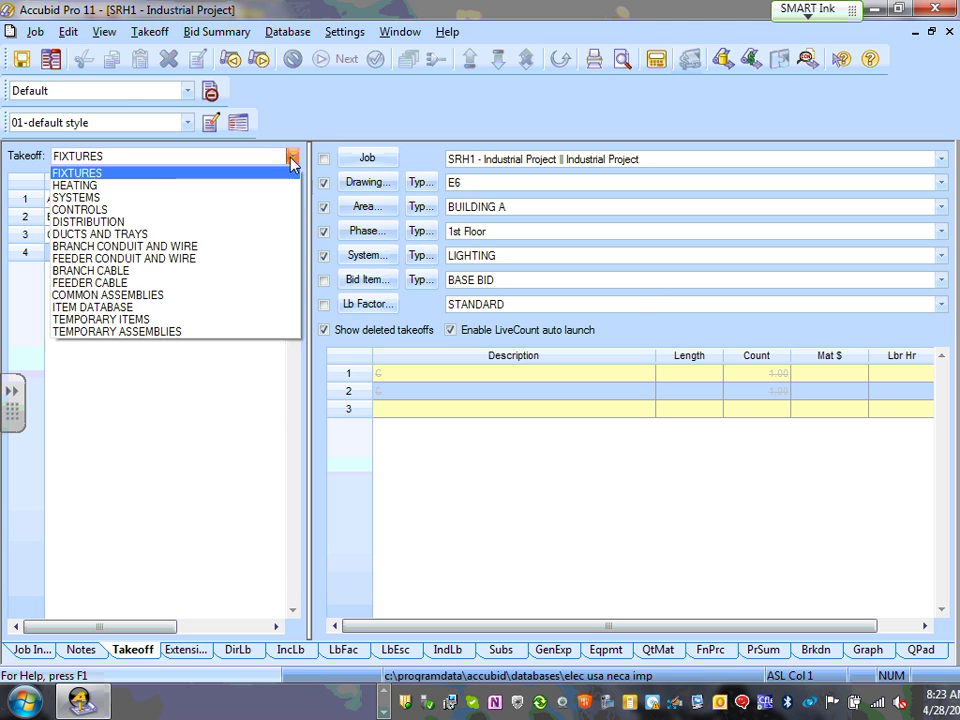
- Create a new FIXTURES designation D in row 4
left_click(90, 173)
double_click(92, 259)
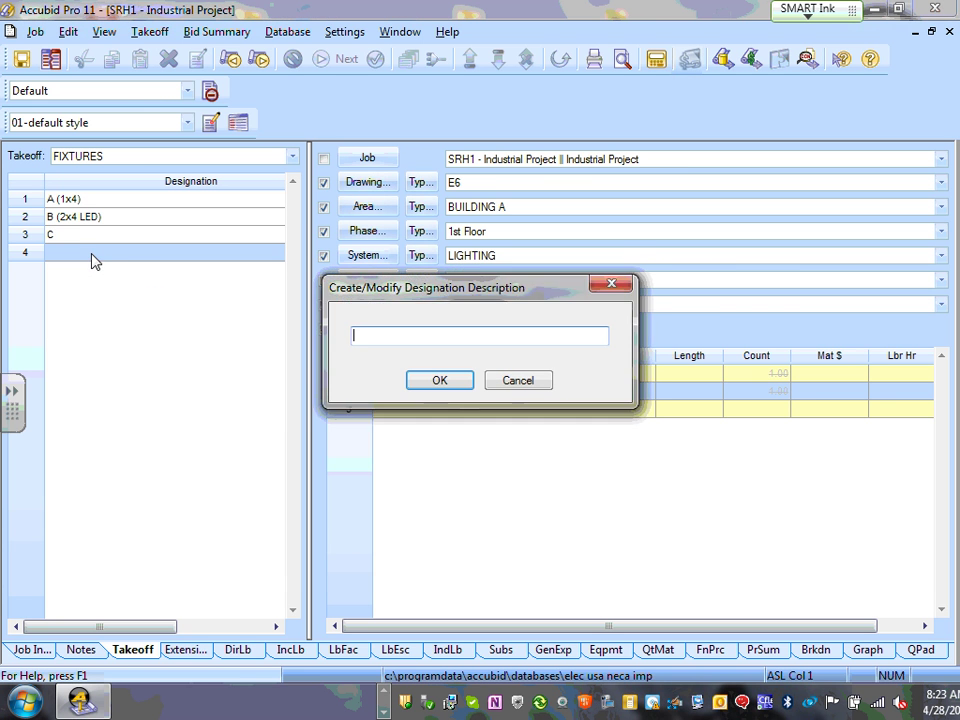
type("D")
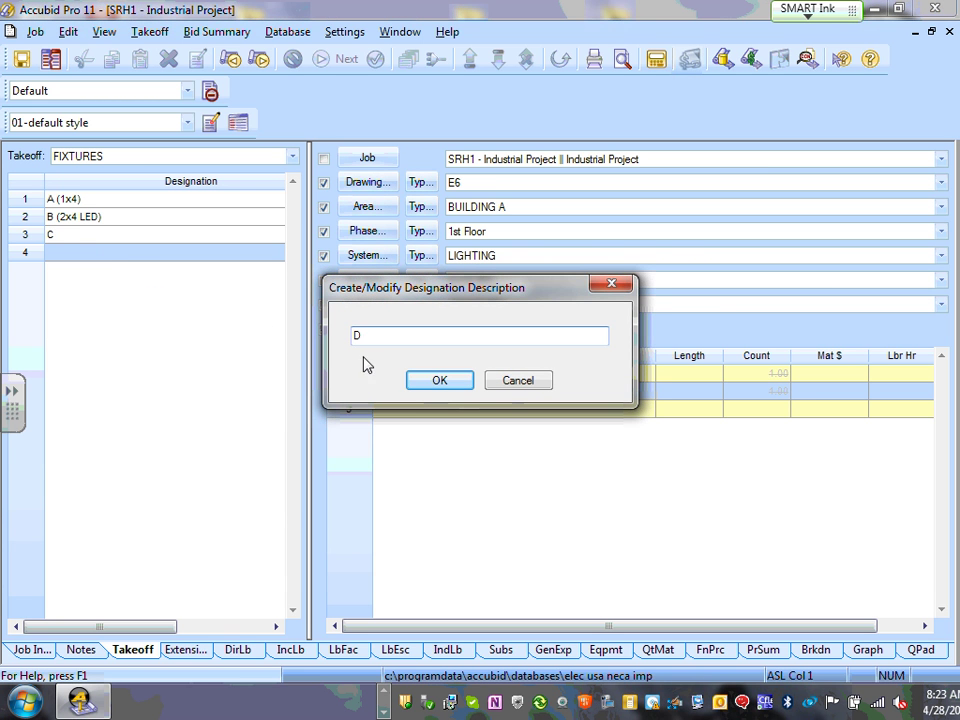
left_click(439, 382)
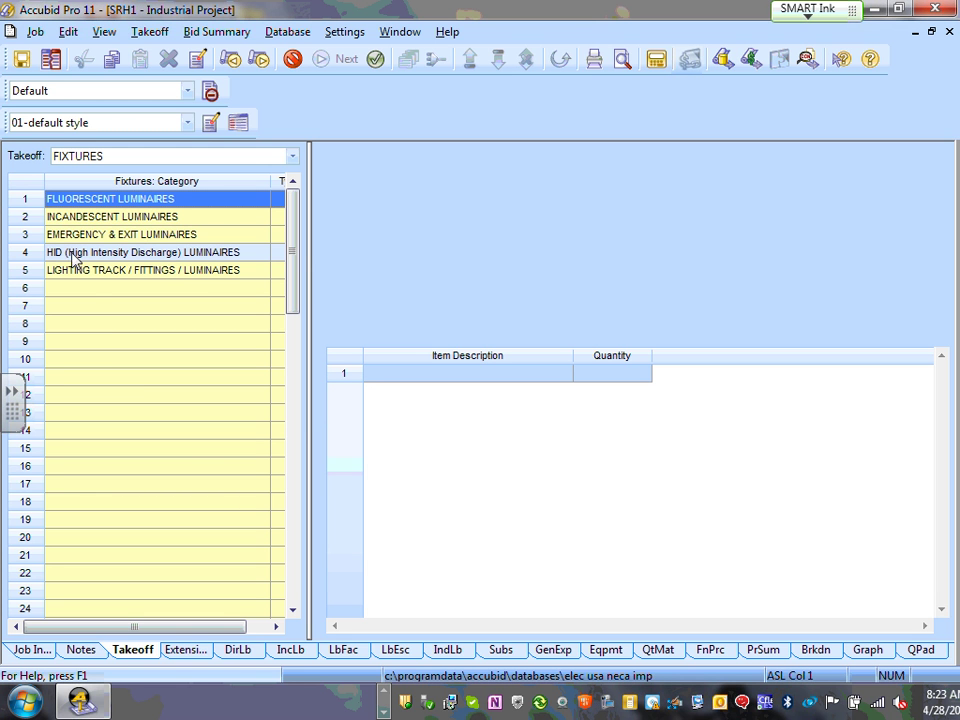
- Pick 6" RECESSED DOWNLIGHT (#14/2C MC) under Fluorescent Luminaires > recessed CF / LINEAR for D
double_click(145, 203)
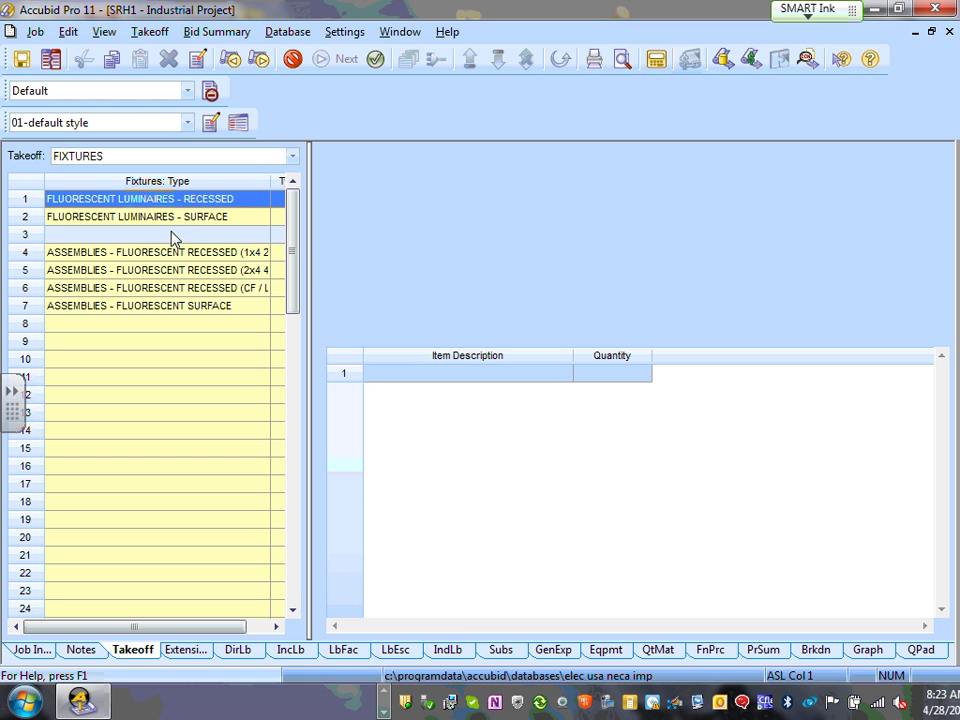
left_click_drag(306, 266, 437, 288)
left_click_drag(271, 184, 346, 190)
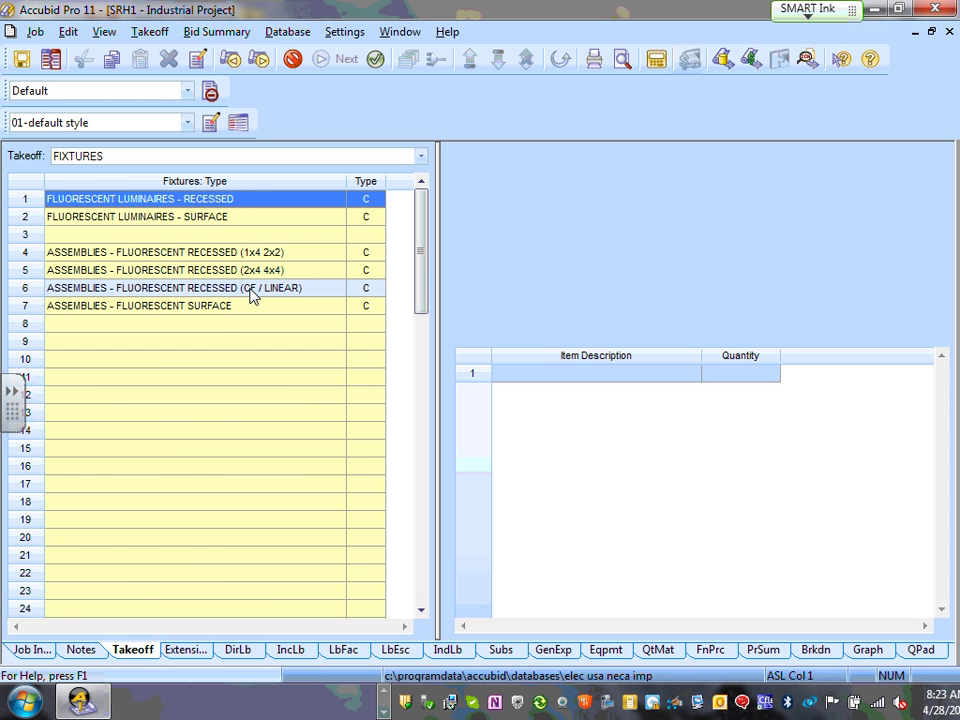
double_click(252, 289)
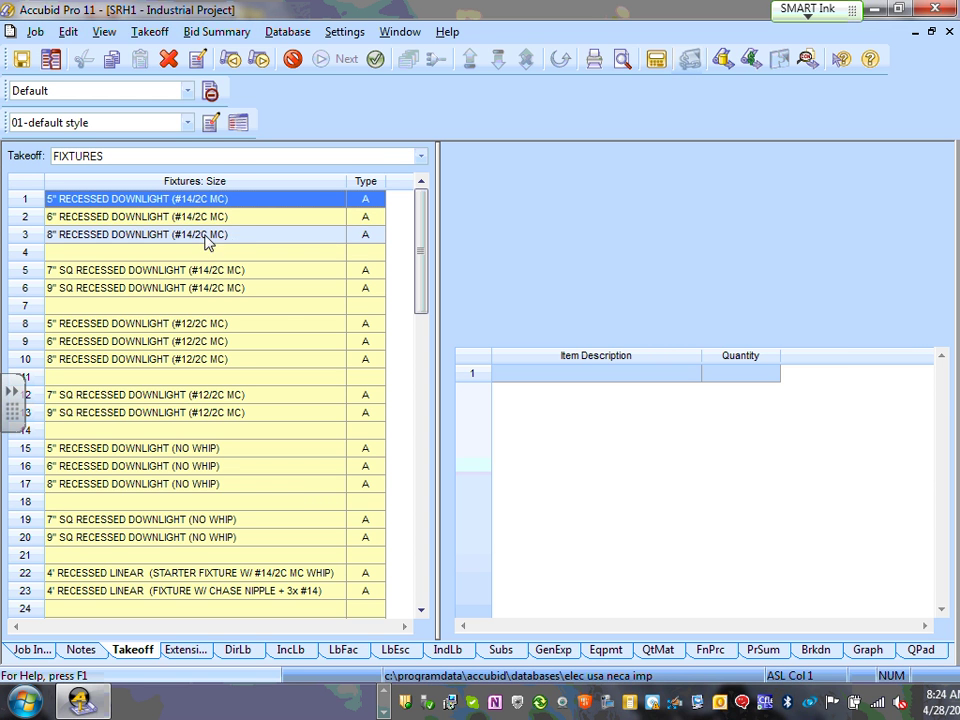
left_click(213, 222)
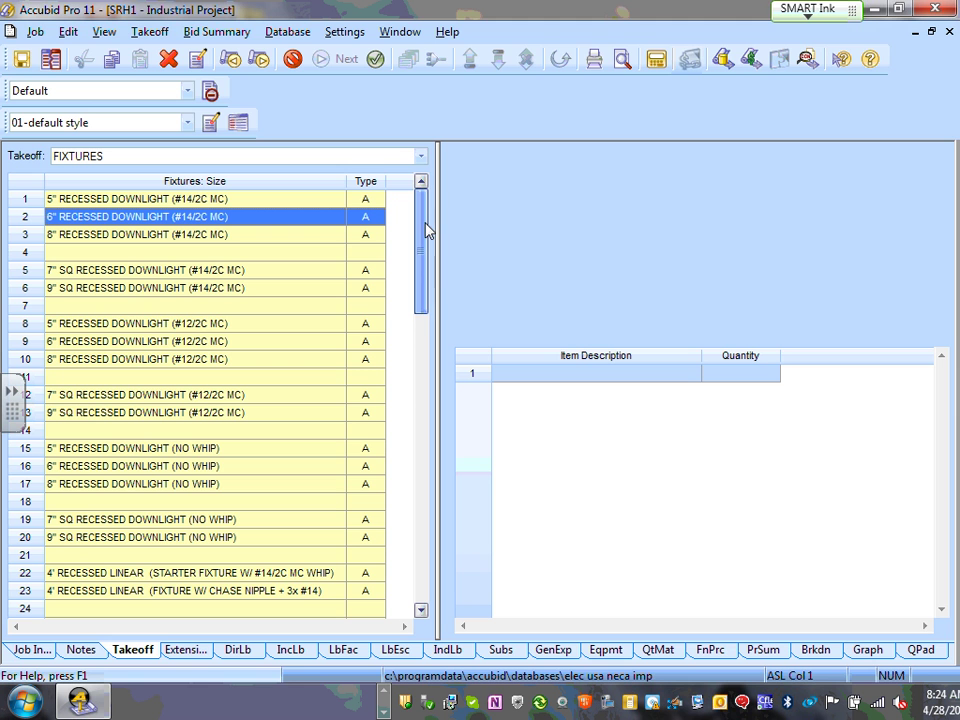
double_click(220, 226)
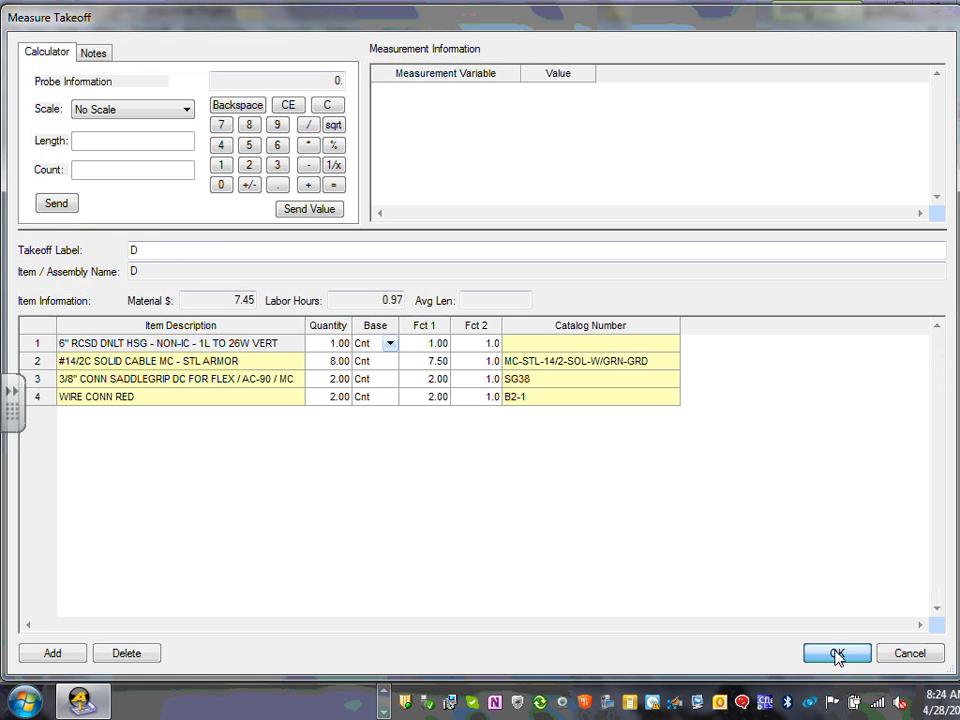
- Accept D's downlight assembly, finish its takeoff, and bring up D's count entry
left_click(836, 653)
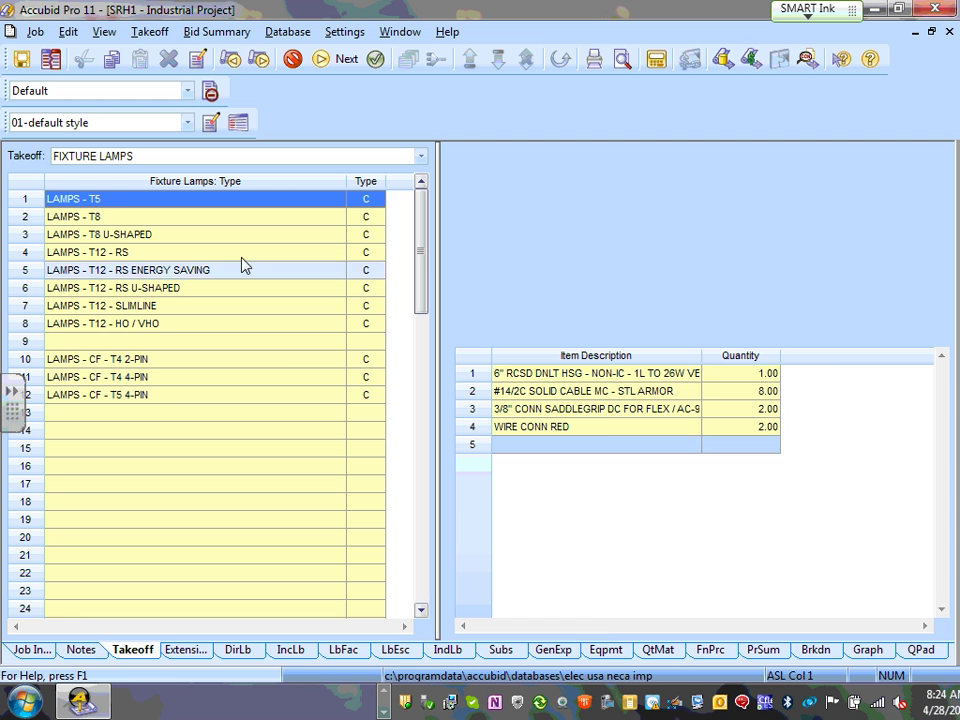
right_click(572, 495)
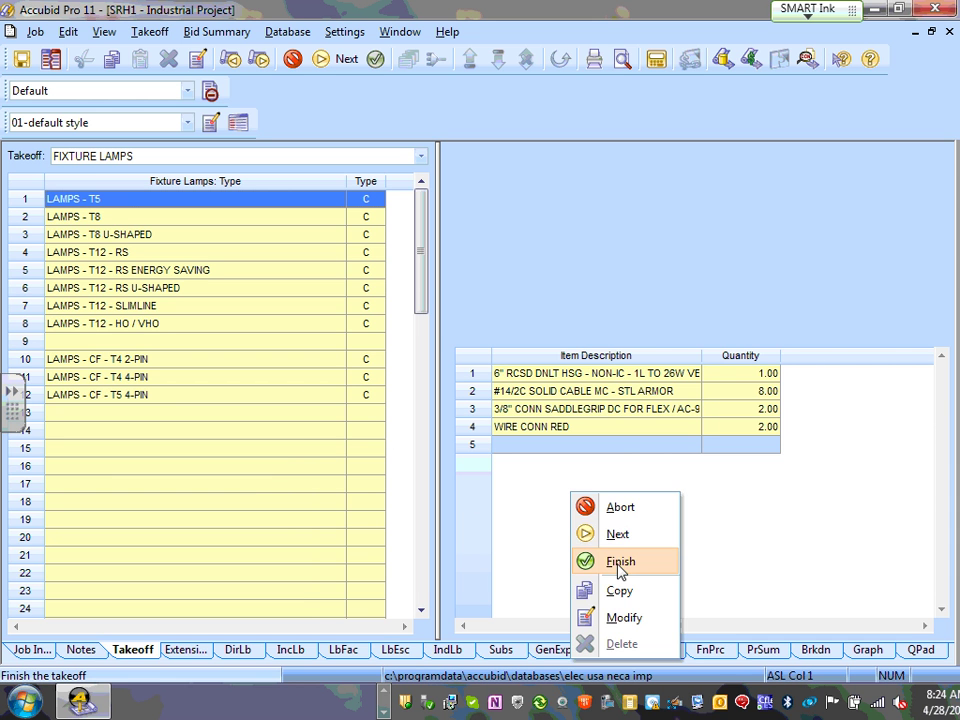
left_click(620, 565)
left_click(65, 256)
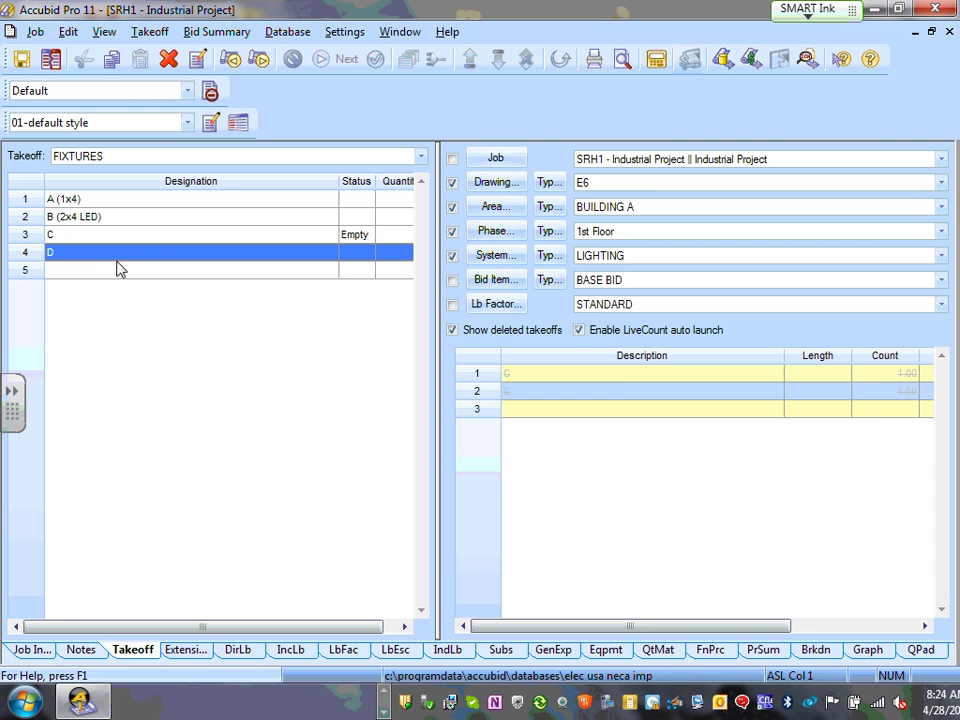
double_click(111, 257)
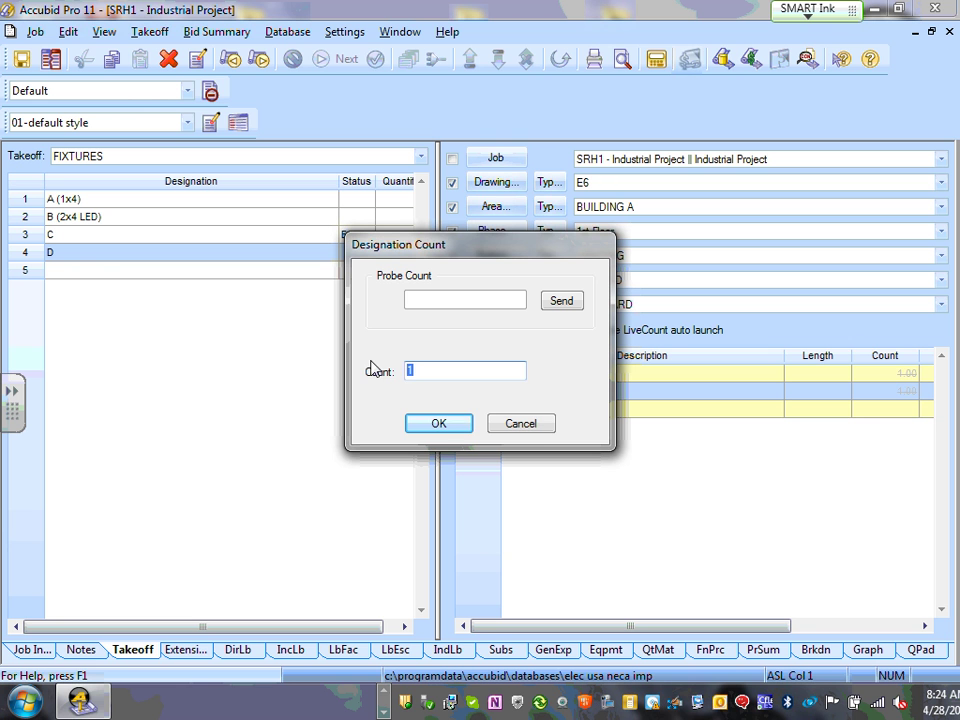
- Count designation D at 27 and select its 6" downlight housing line
type("27")
left_click(437, 423)
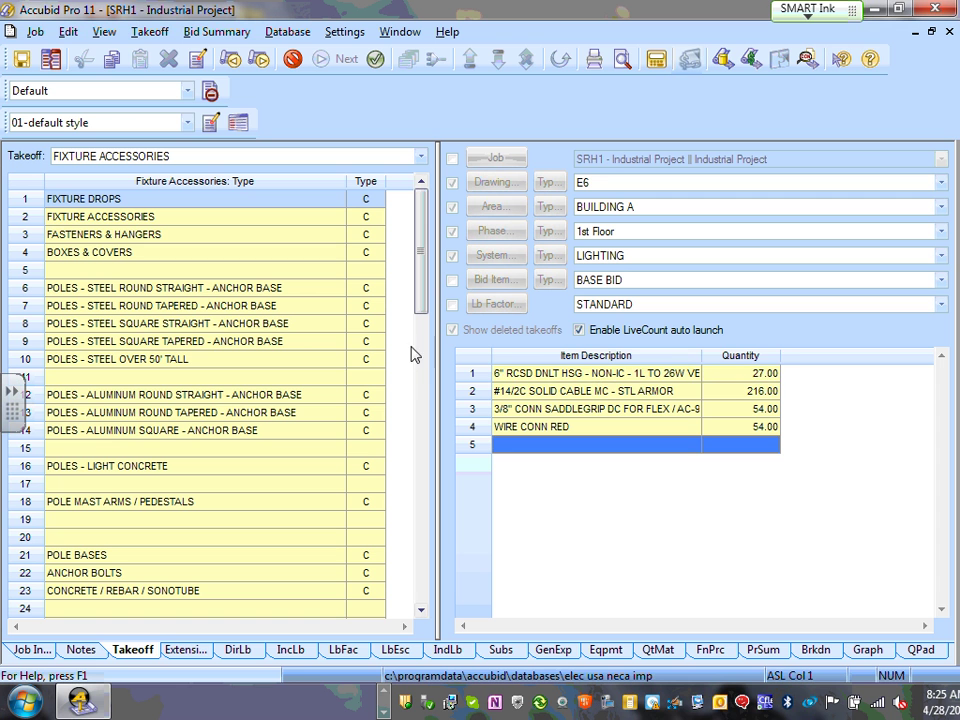
left_click(558, 373)
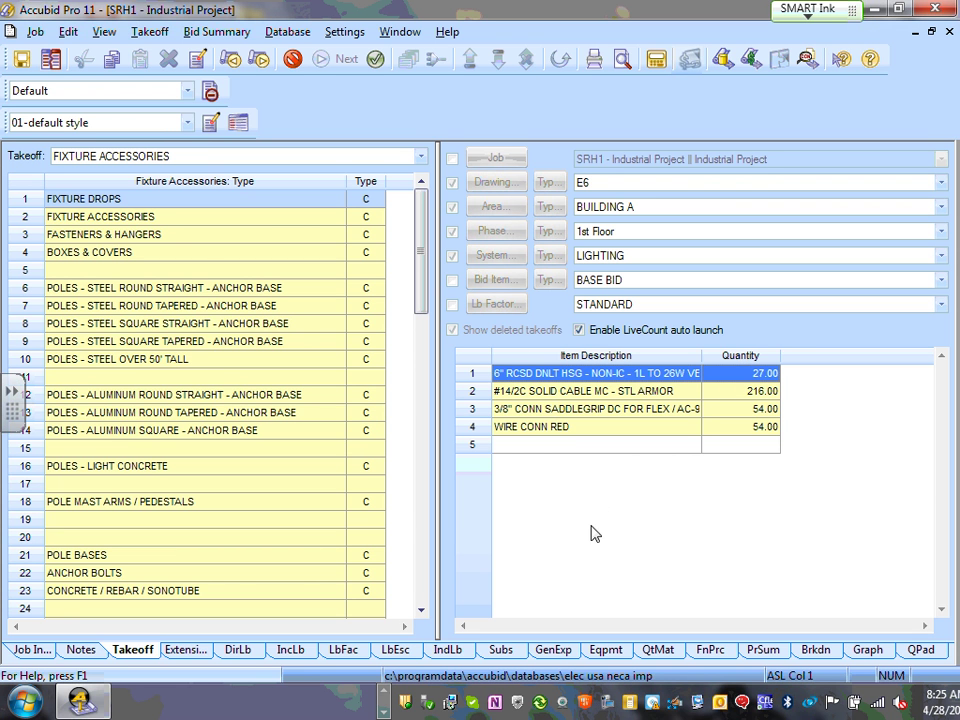
right_click(245, 341)
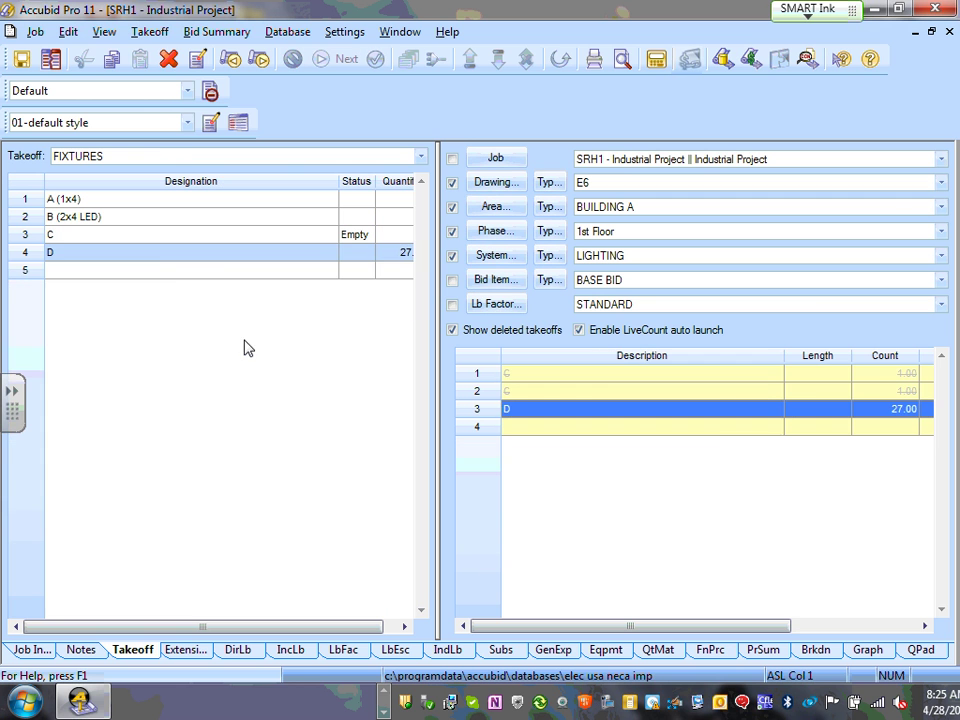
left_click(160, 268)
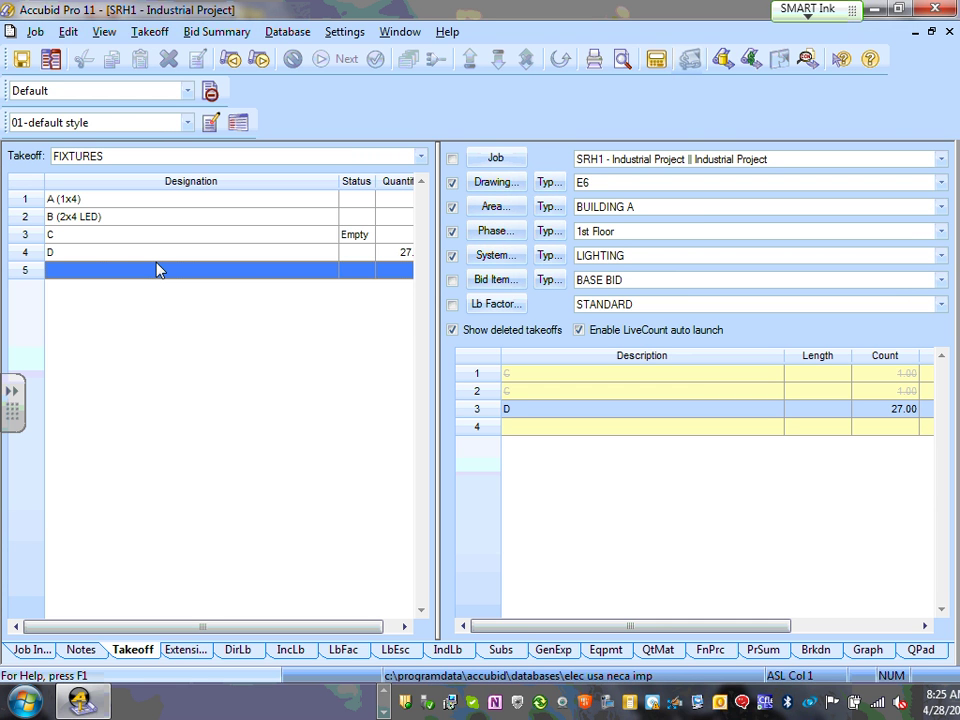
left_click(96, 235)
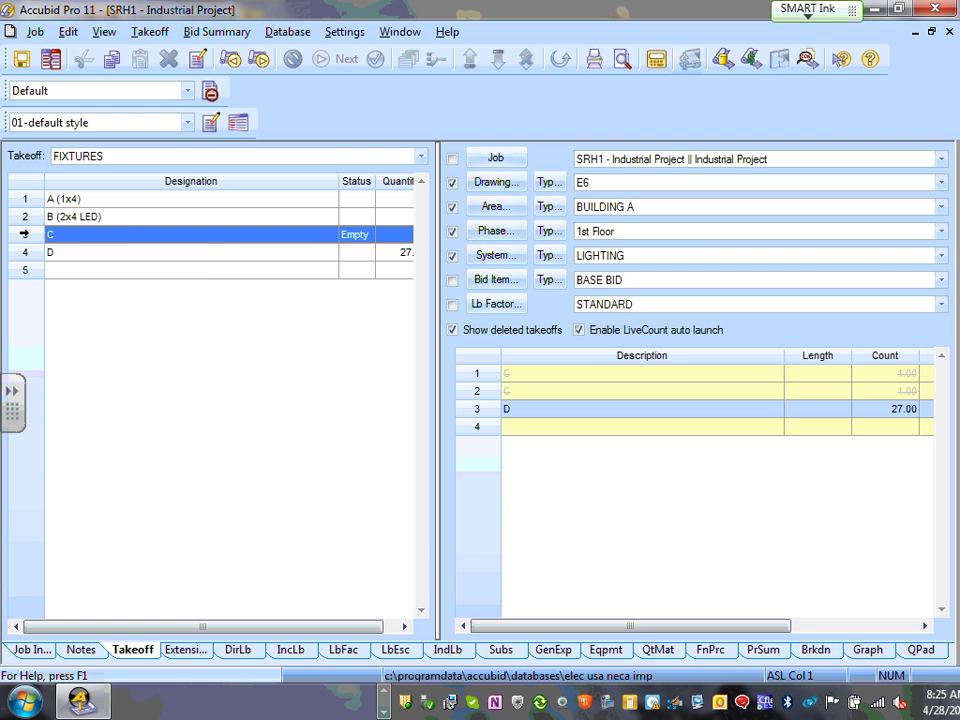
right_click(25, 236)
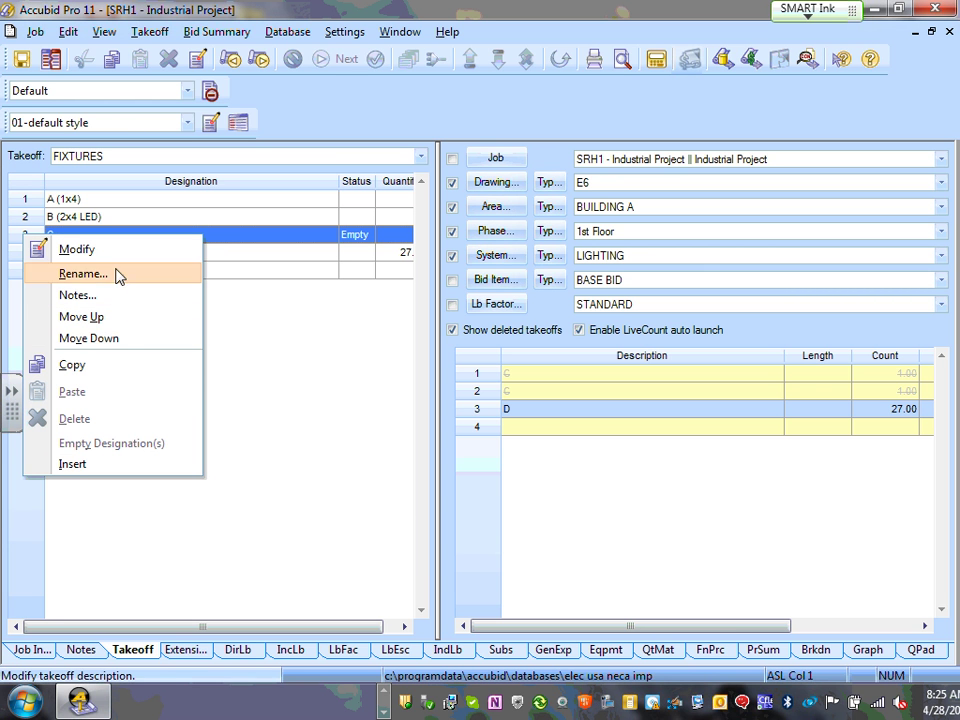
left_click(355, 235)
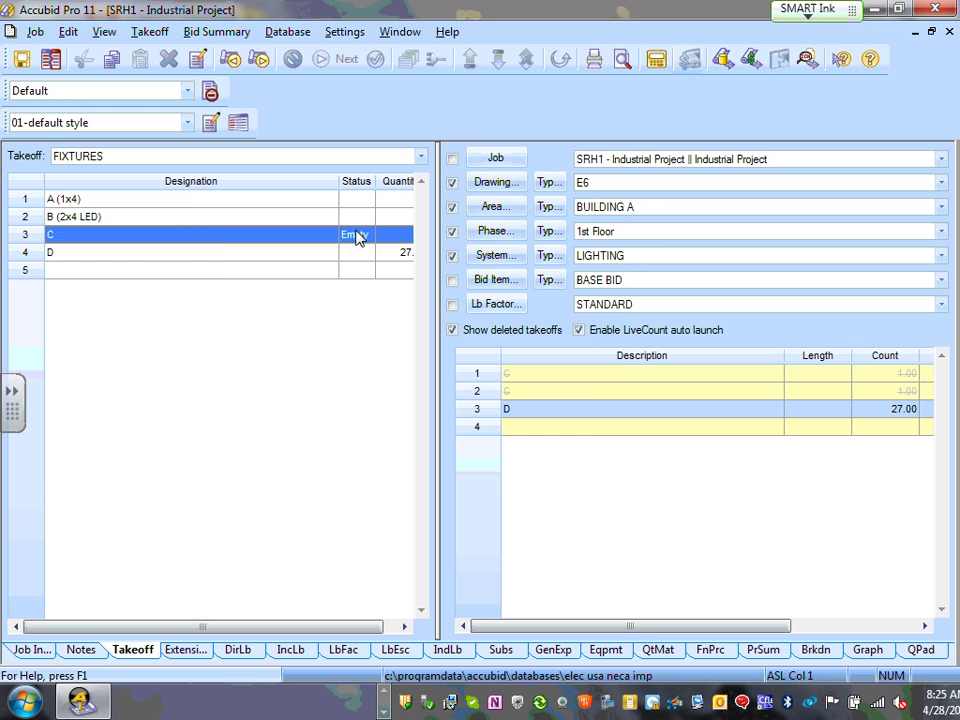
double_click(357, 235)
left_click(521, 424)
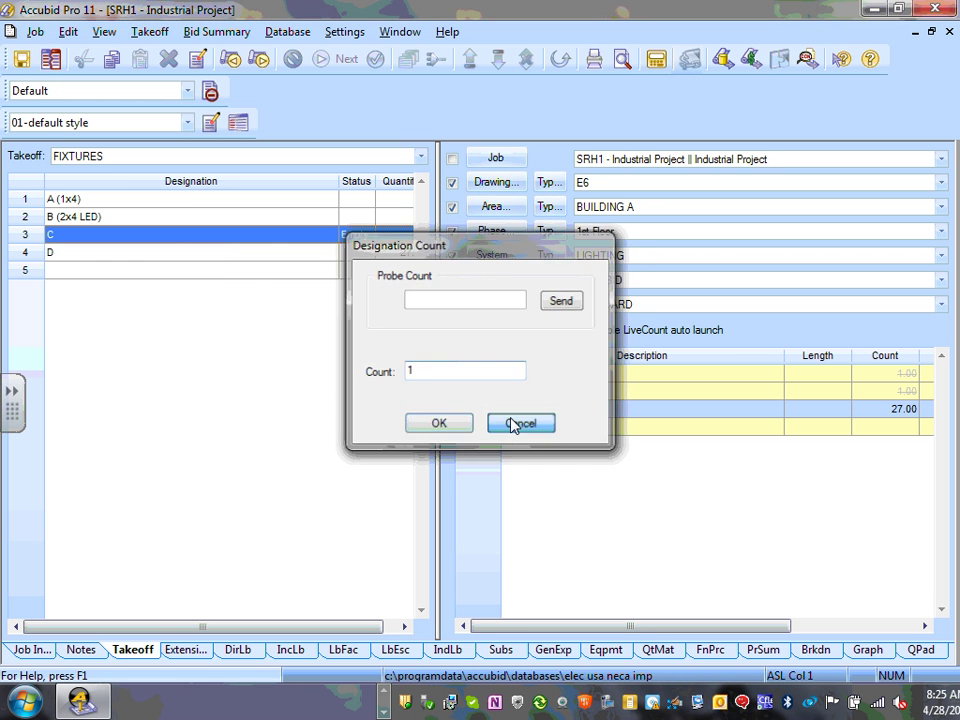
double_click(199, 232)
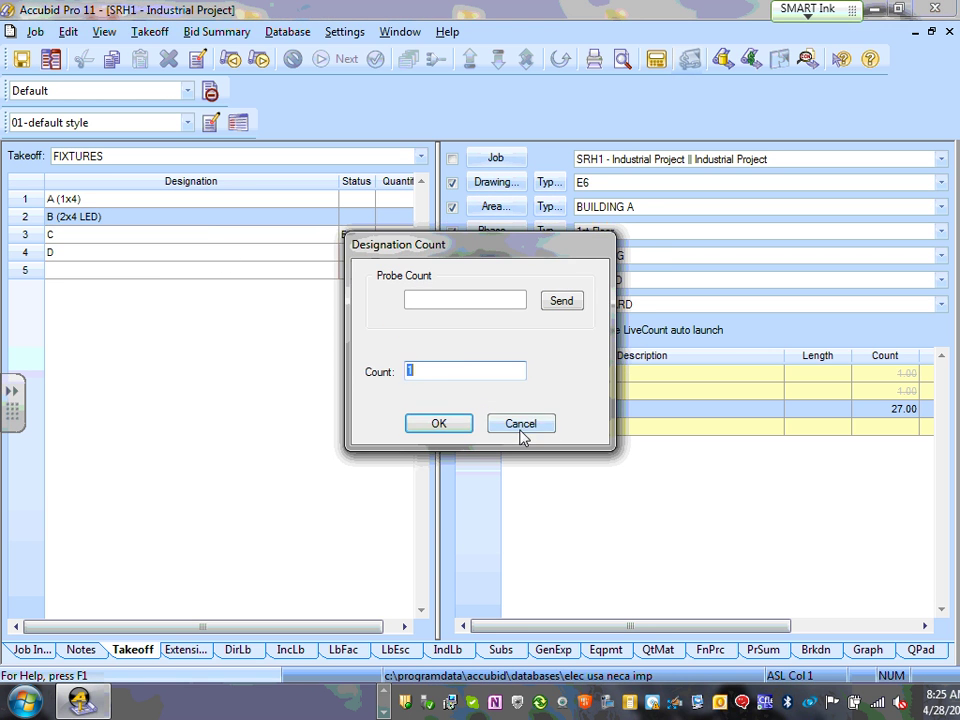
left_click(520, 421)
left_click(101, 236)
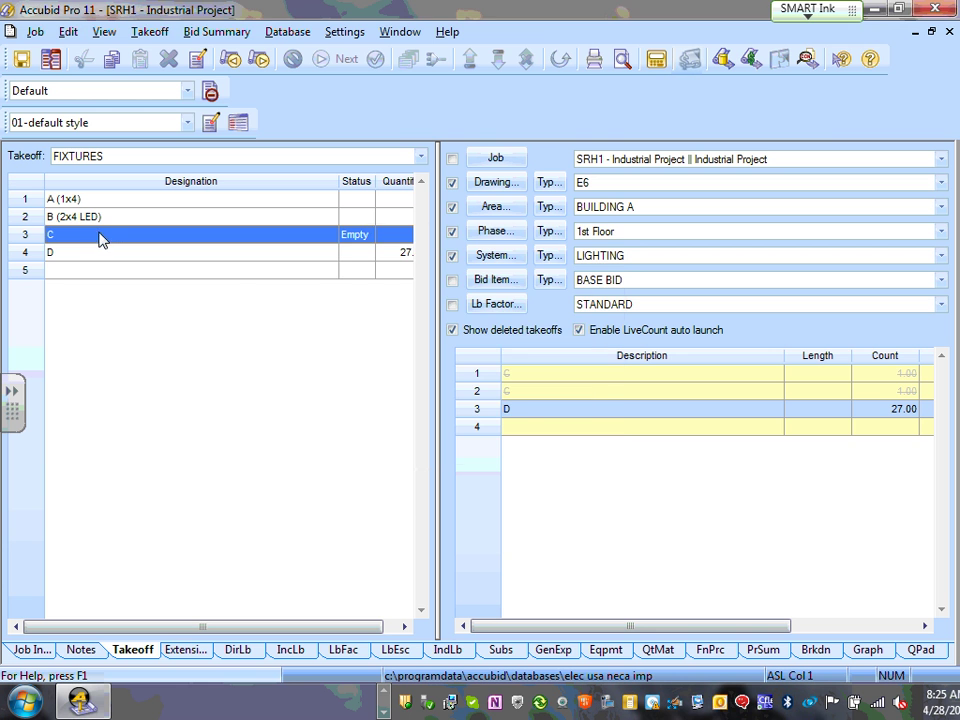
double_click(101, 236)
left_click(498, 423)
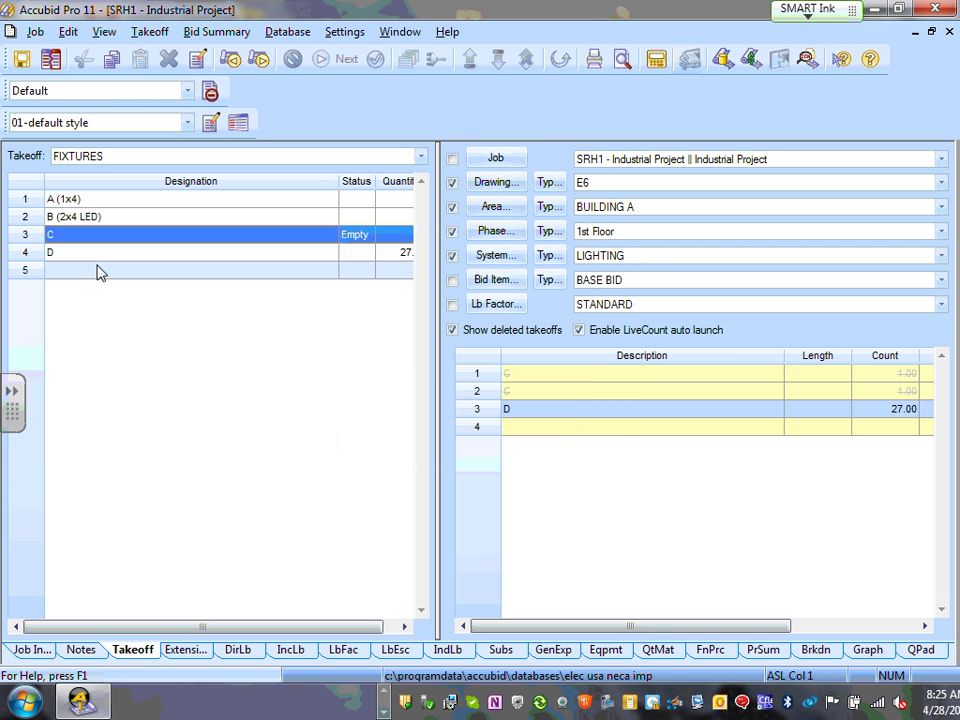
left_click(103, 253)
double_click(103, 254)
left_click(514, 422)
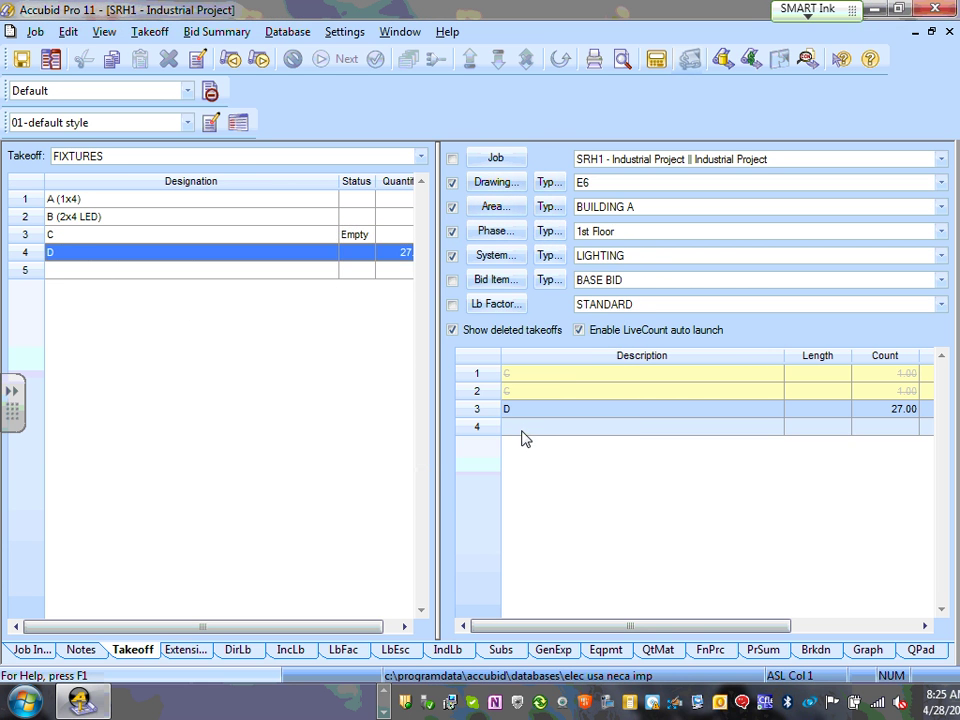
left_click(128, 237)
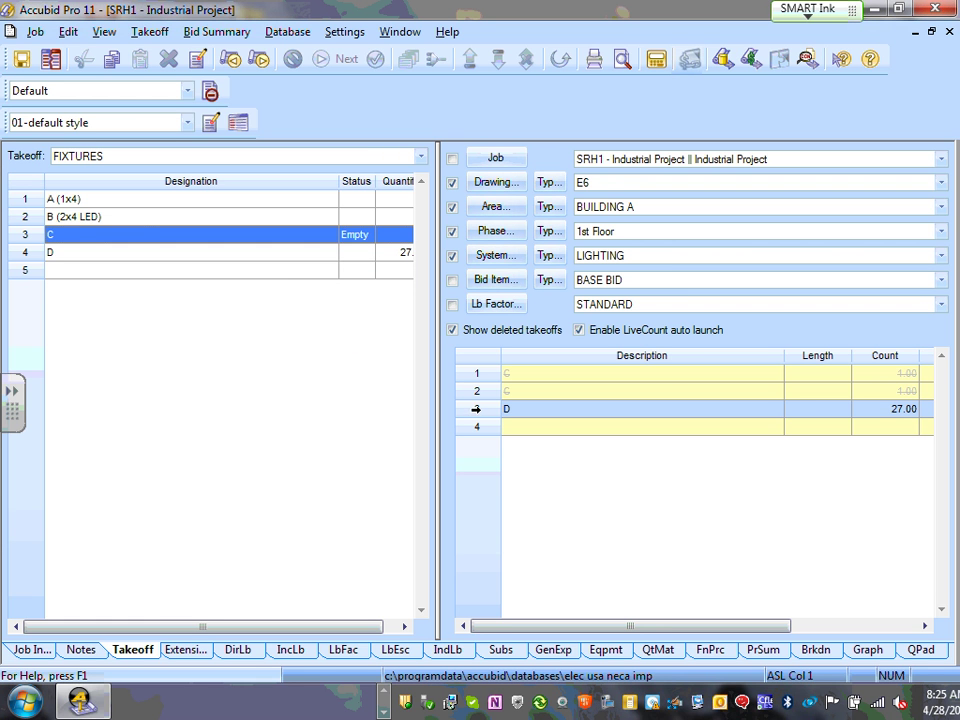
left_click(72, 256)
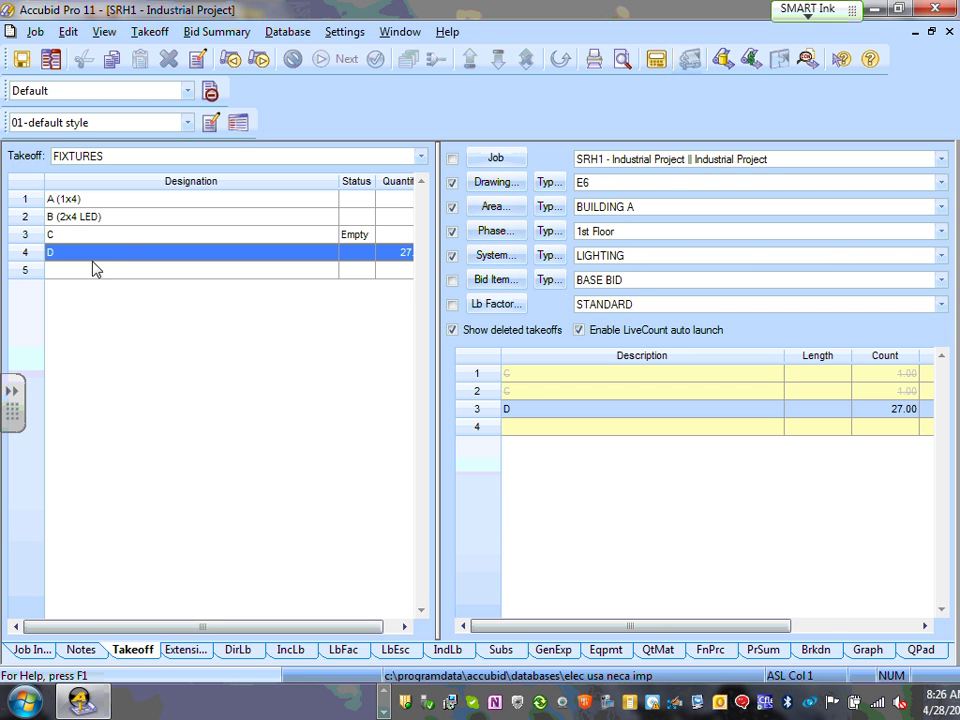
- Create a new FIXTURES designation E in row 5
left_click(77, 277)
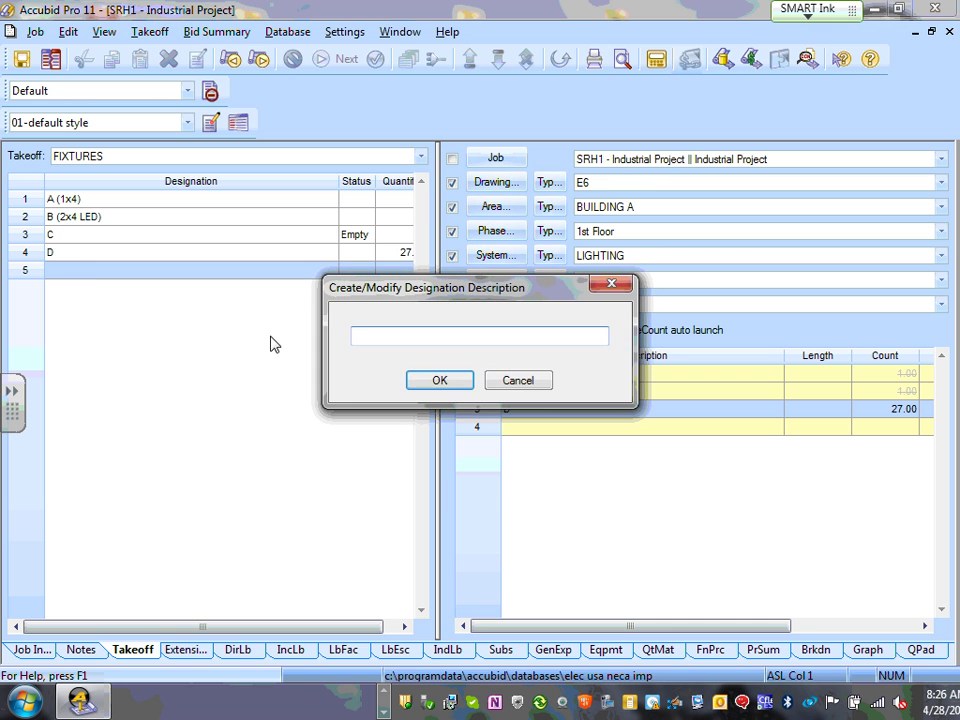
type("E")
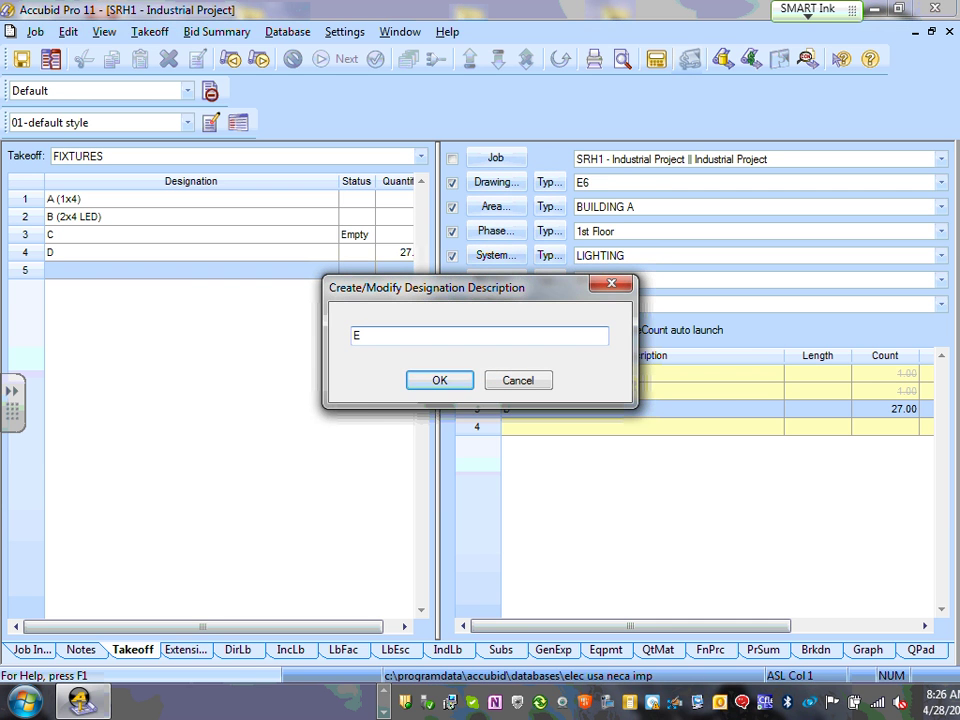
left_click(432, 385)
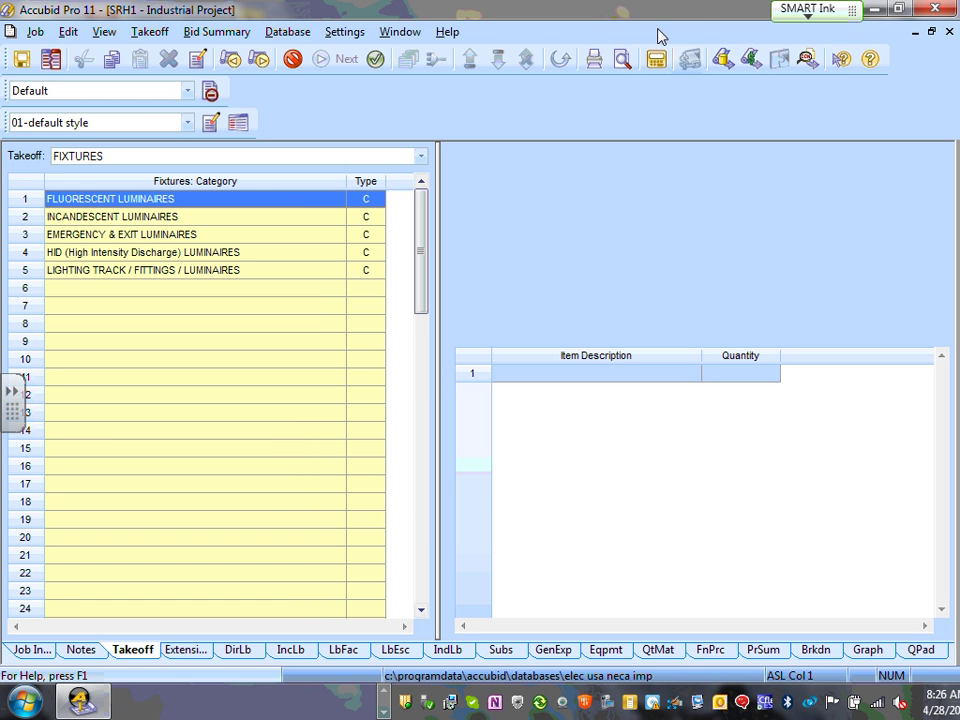
- Add a 2' x 4' AIR HANDLING recessed fluorescent fixture to E's takeoff
double_click(150, 202)
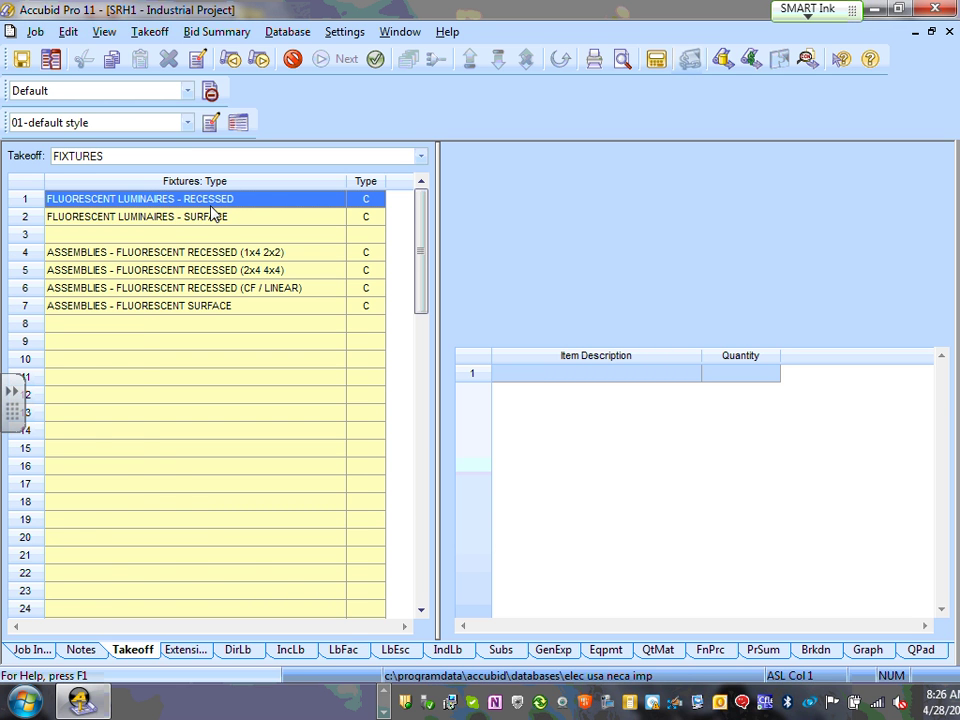
double_click(210, 205)
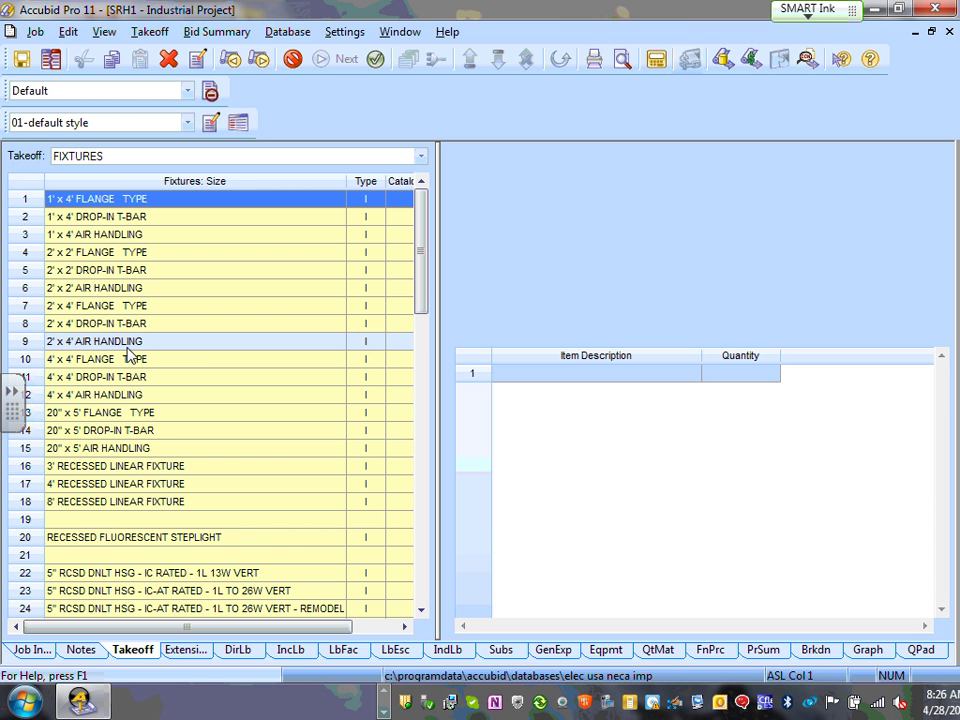
left_click(121, 345)
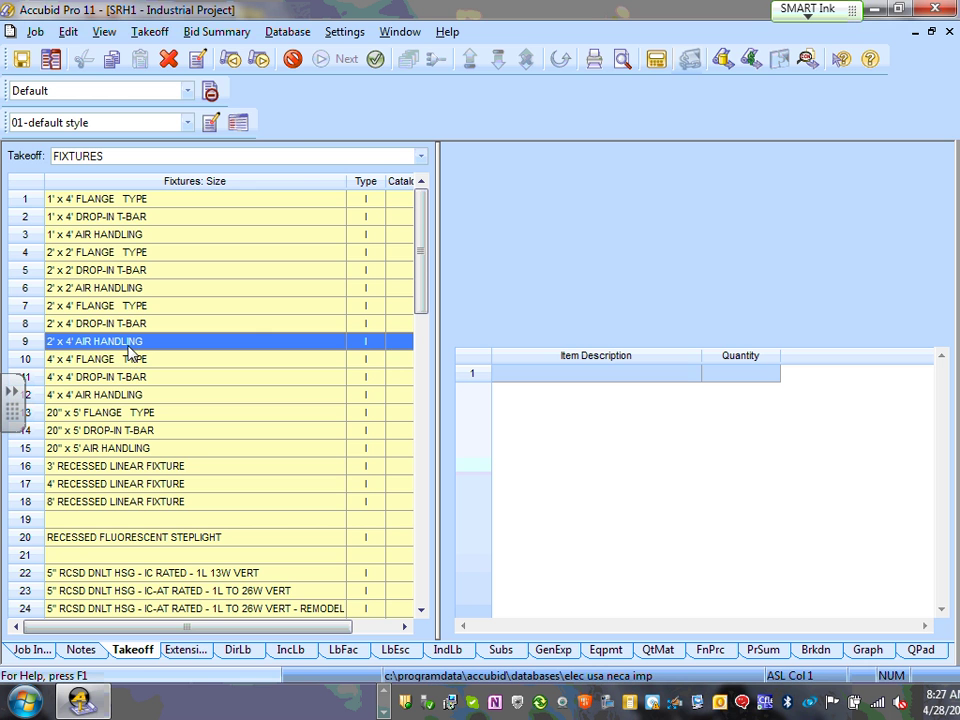
double_click(128, 344)
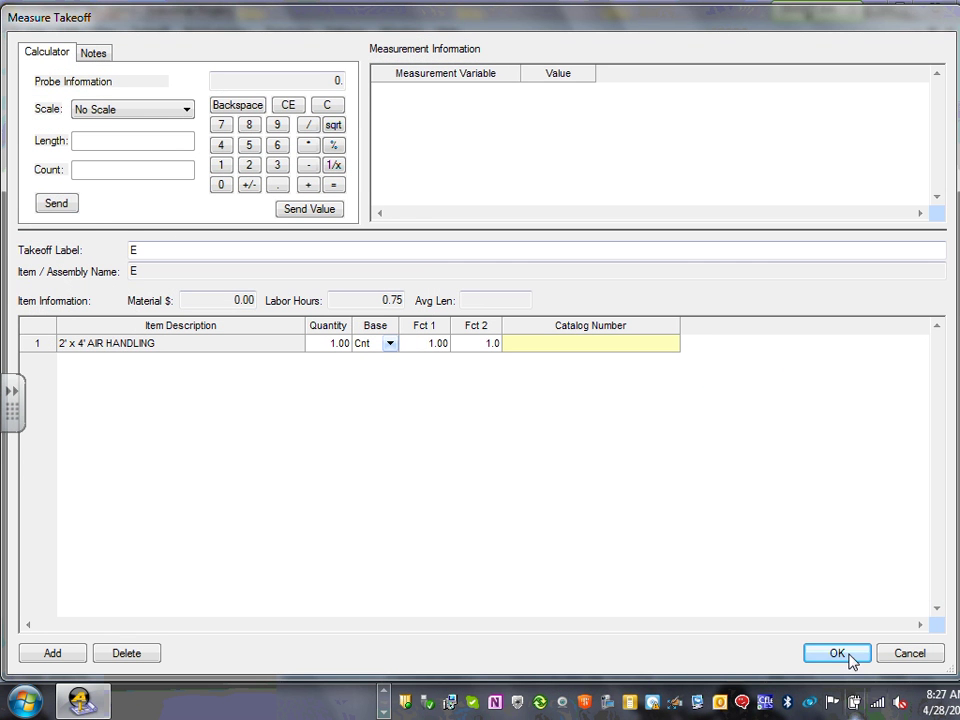
left_click(838, 653)
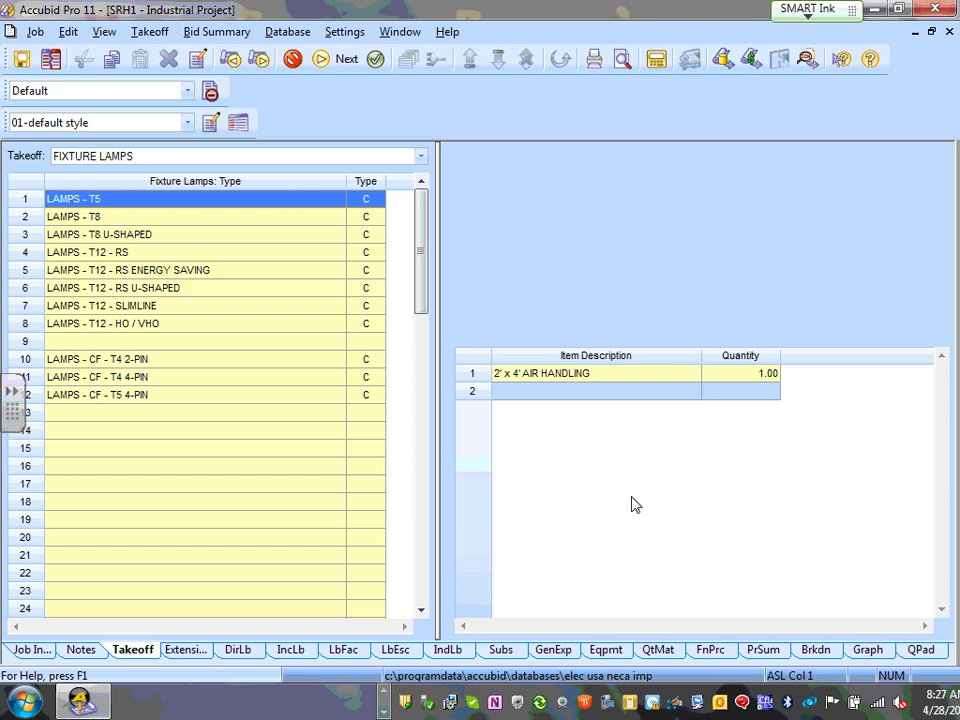
right_click(531, 437)
- Finish E's takeoff and count designation E at 52
left_click(578, 509)
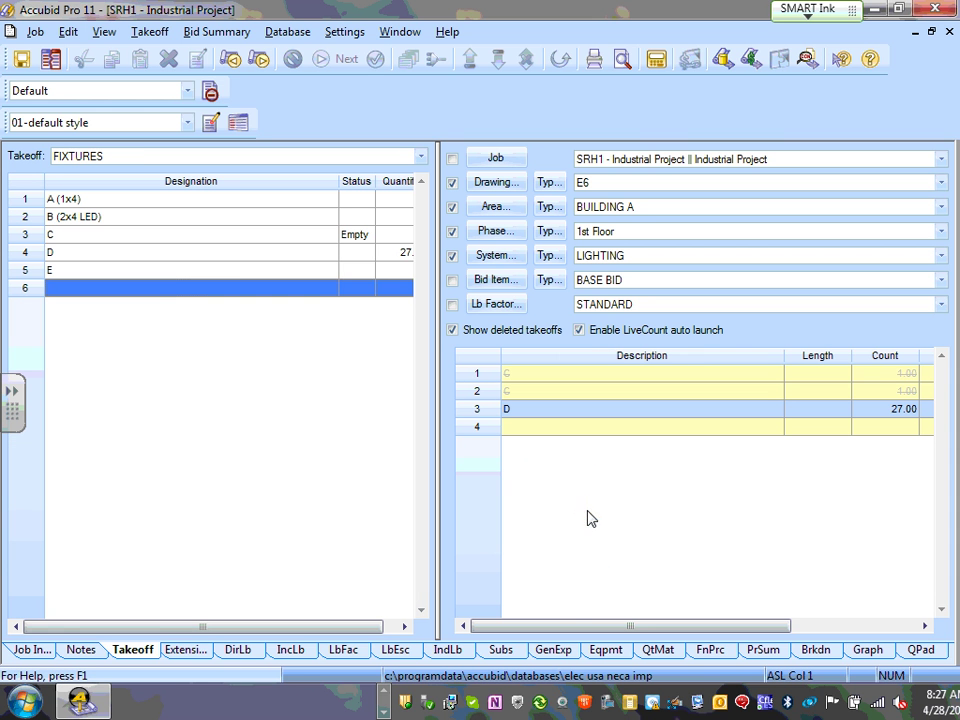
left_click(170, 274)
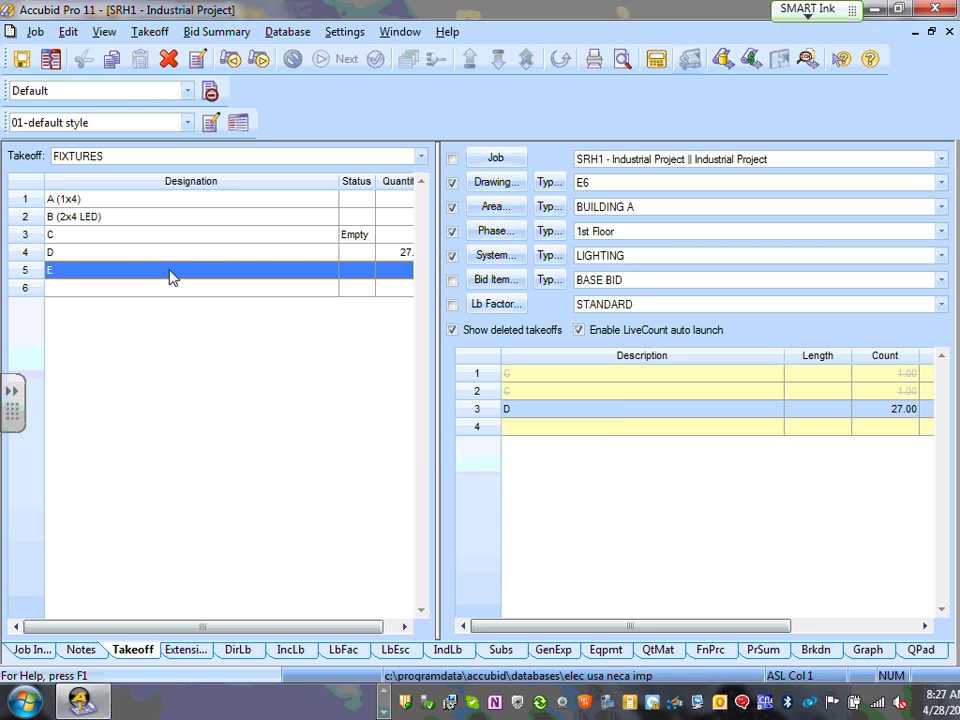
double_click(170, 277)
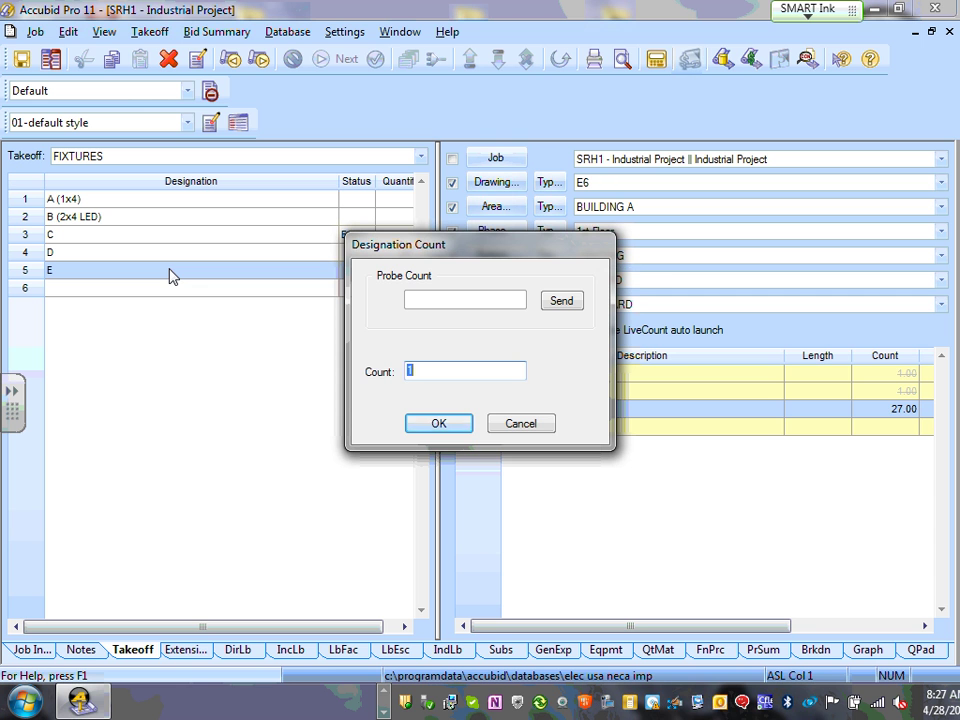
type("52")
left_click(428, 423)
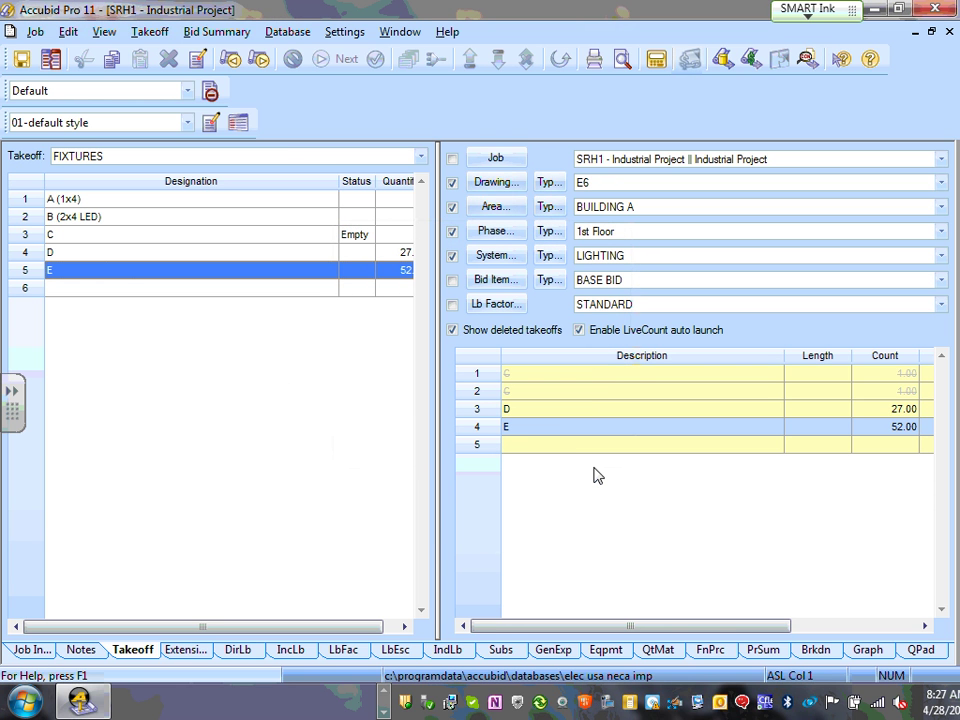
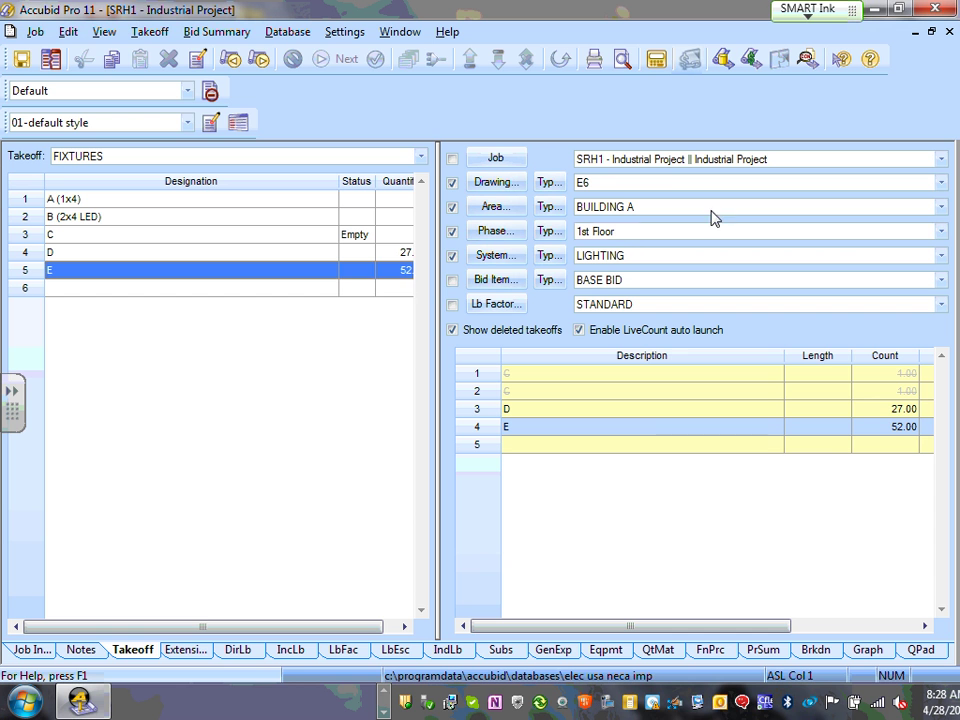
- Filter takeoffs by drawing, phase, system and bid item, and hide deleted takeoffs
left_click(452, 257)
left_click(452, 232)
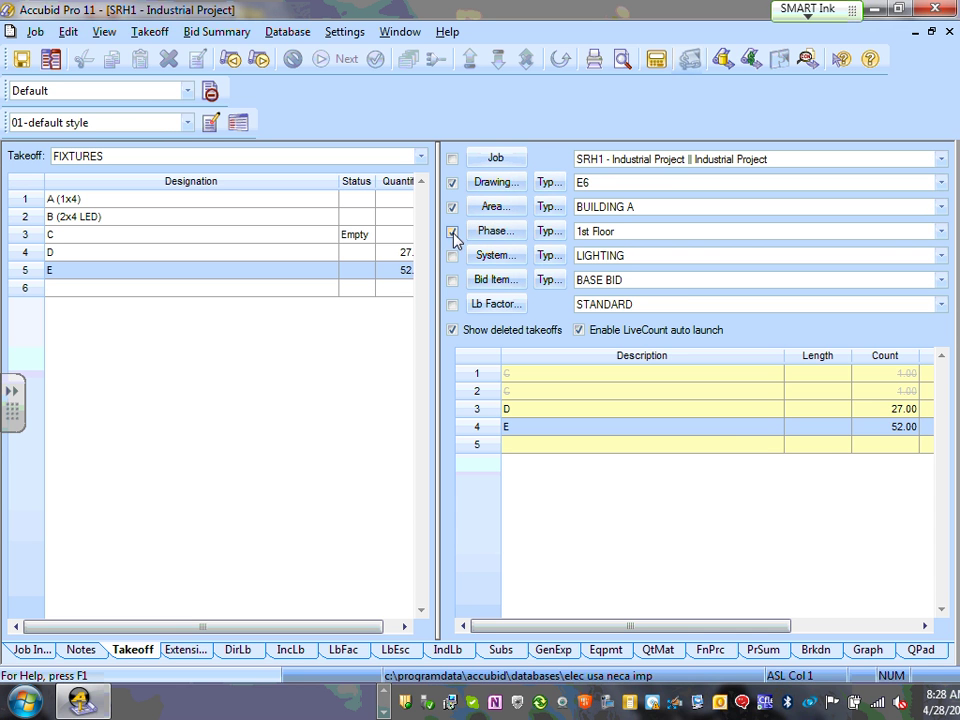
left_click(452, 207)
left_click(452, 183)
left_click(452, 184)
left_click(452, 232)
left_click(453, 258)
left_click(453, 282)
left_click(452, 304)
left_click(453, 304)
left_click(453, 330)
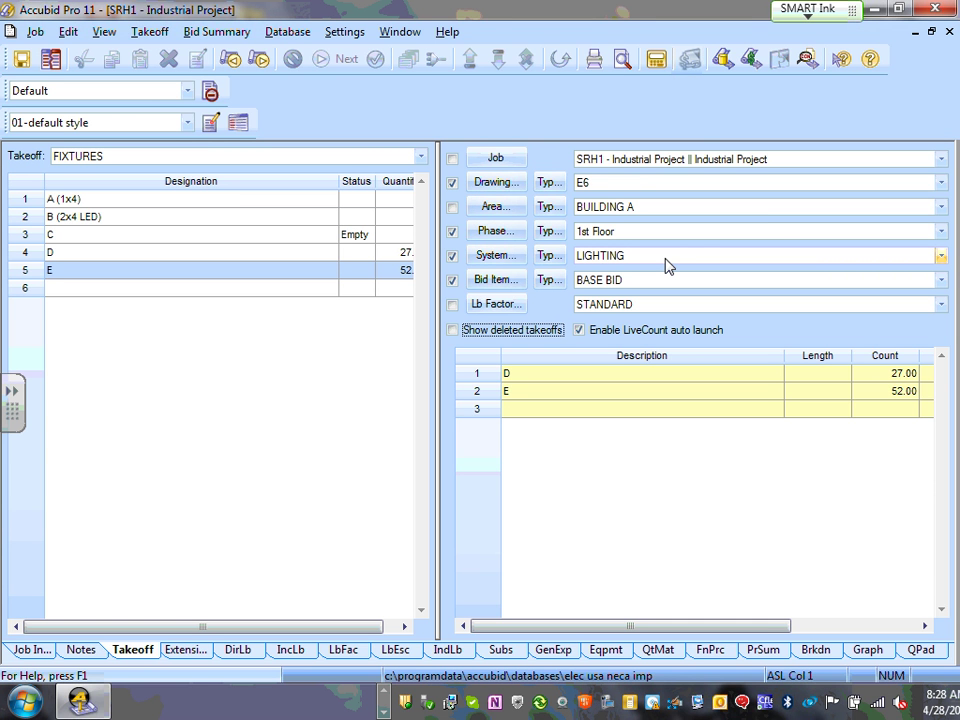
left_click(420, 157)
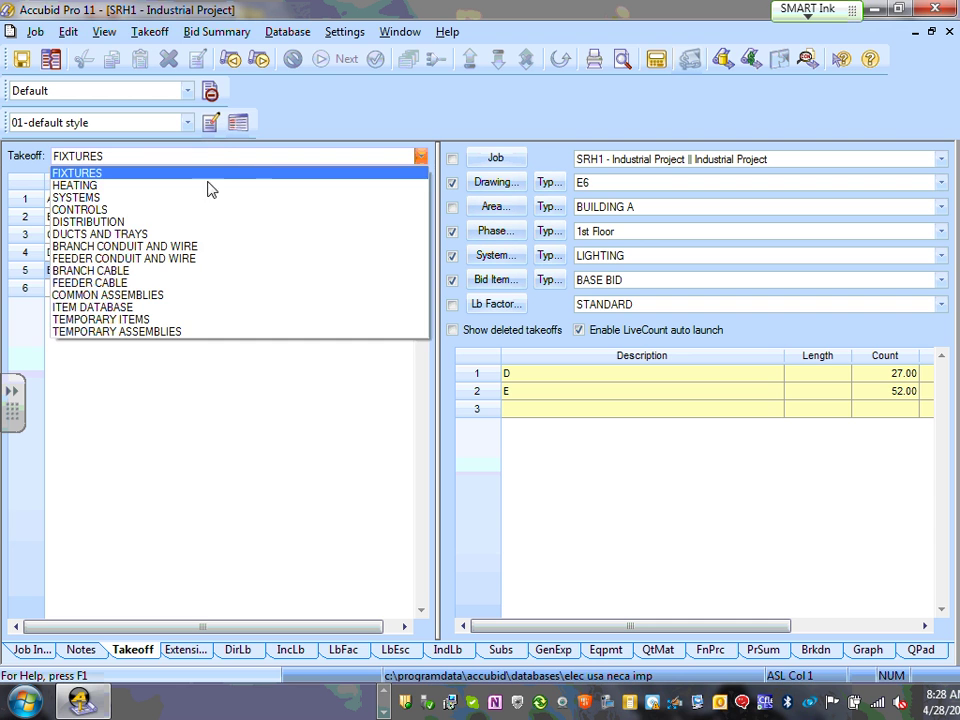
- Switch to the DISTRIBUTION takeoff and select the empty row below the 100A double-tub panels
left_click(120, 221)
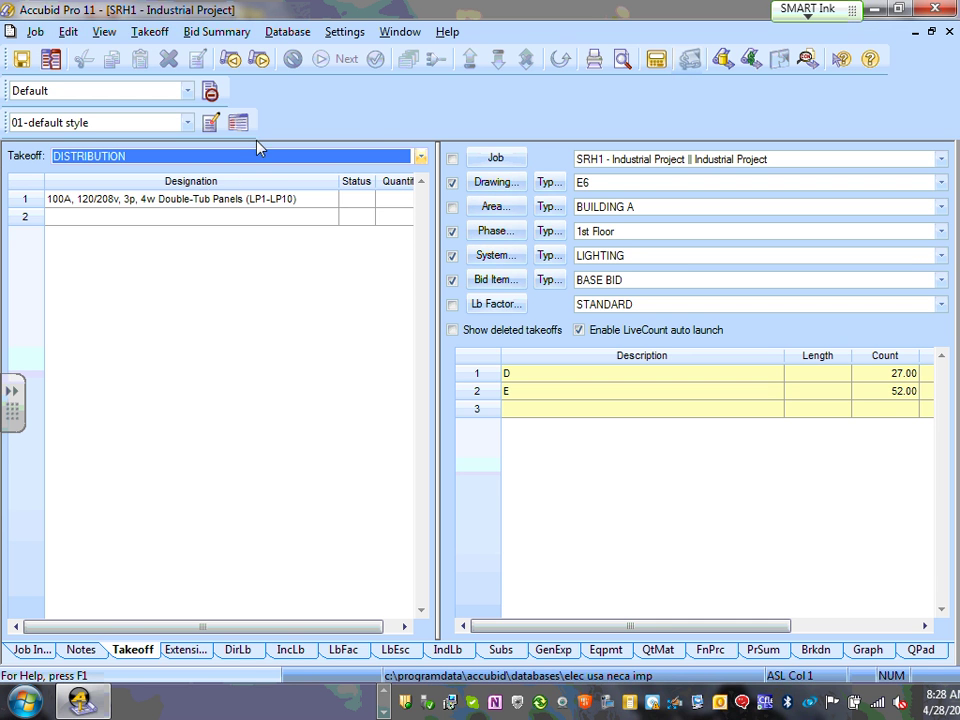
left_click(182, 214)
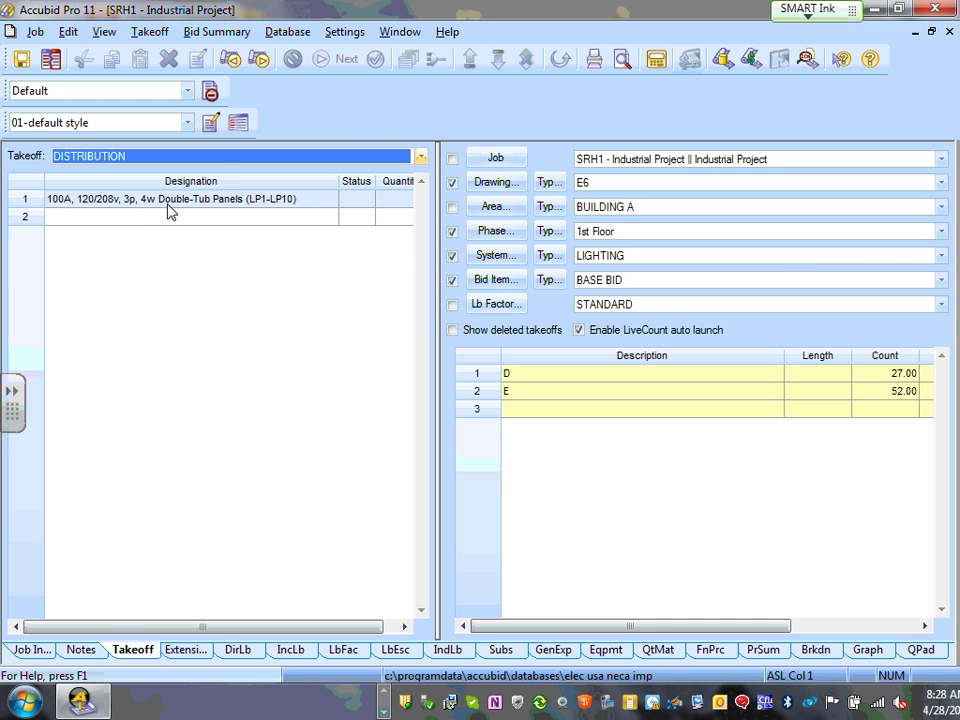
left_click(174, 199)
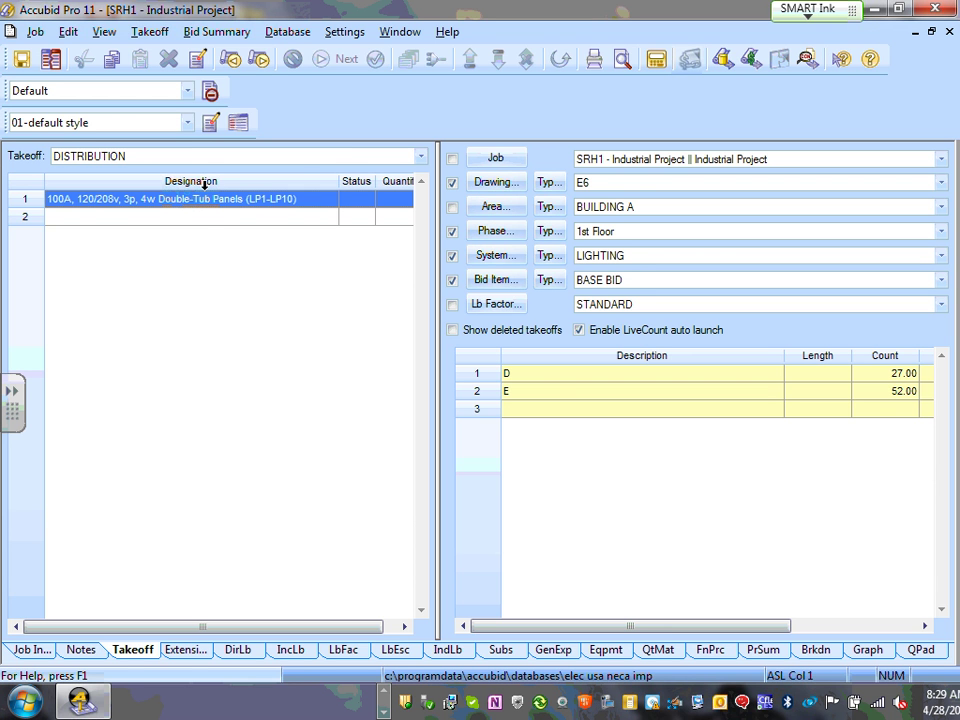
left_click(168, 223)
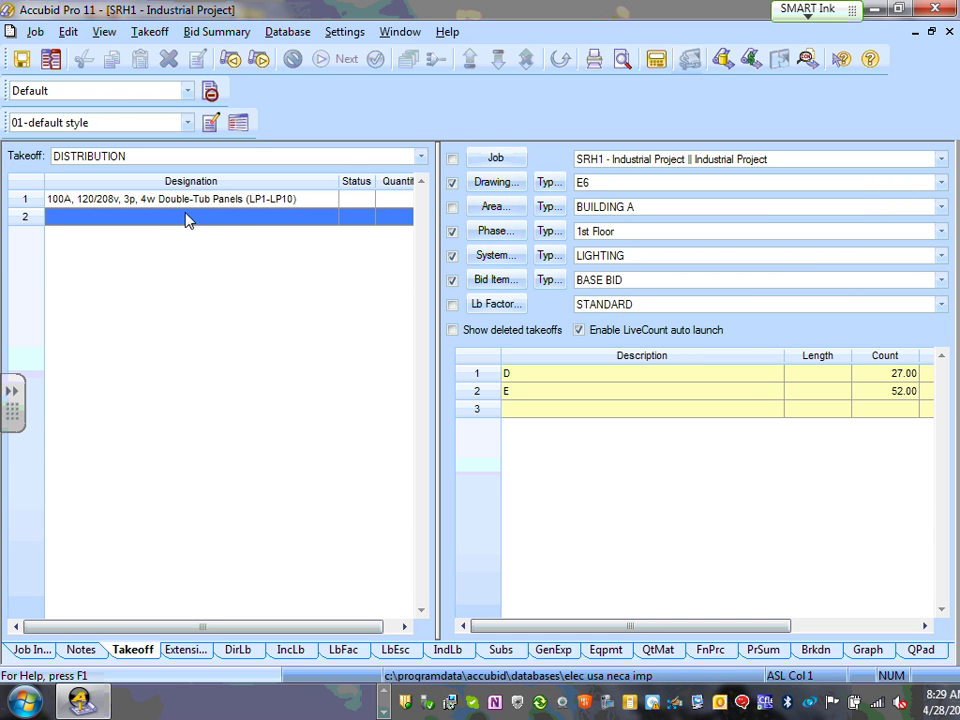
- Create a new designation named 'SG-4000A, 480/277V' in empty row 2
double_click(187, 220)
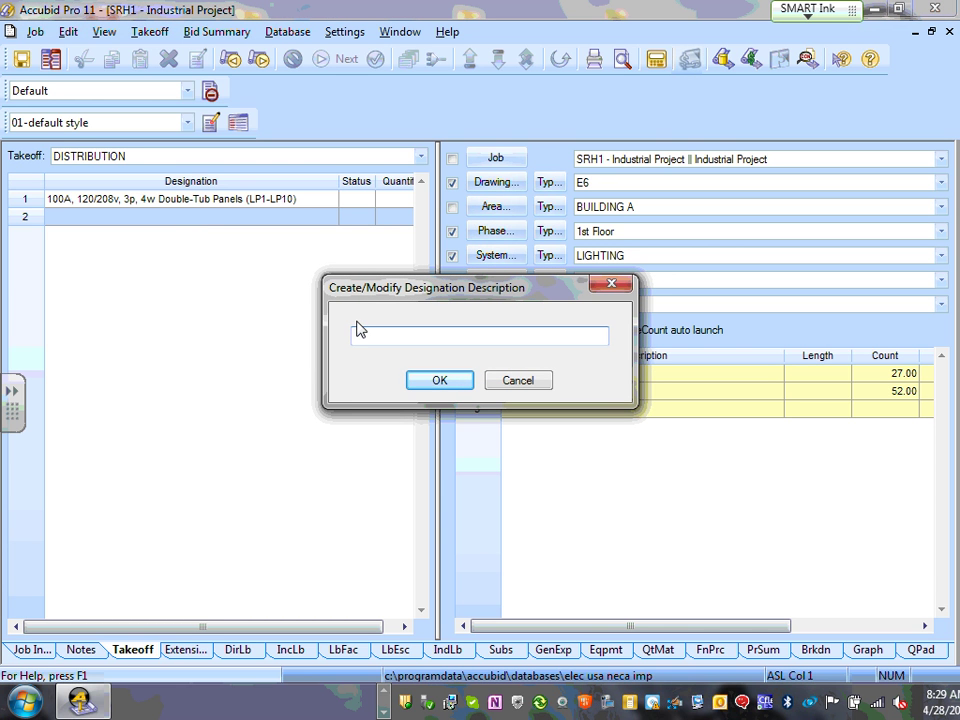
type("SG")
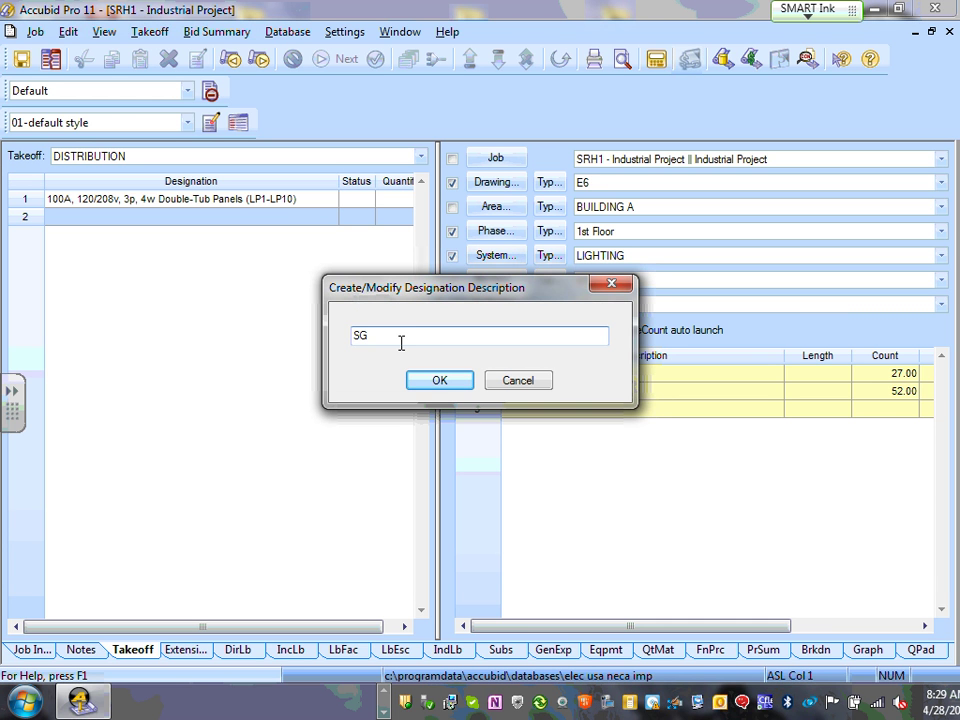
type("-")
type("4000A, 480/2777V")
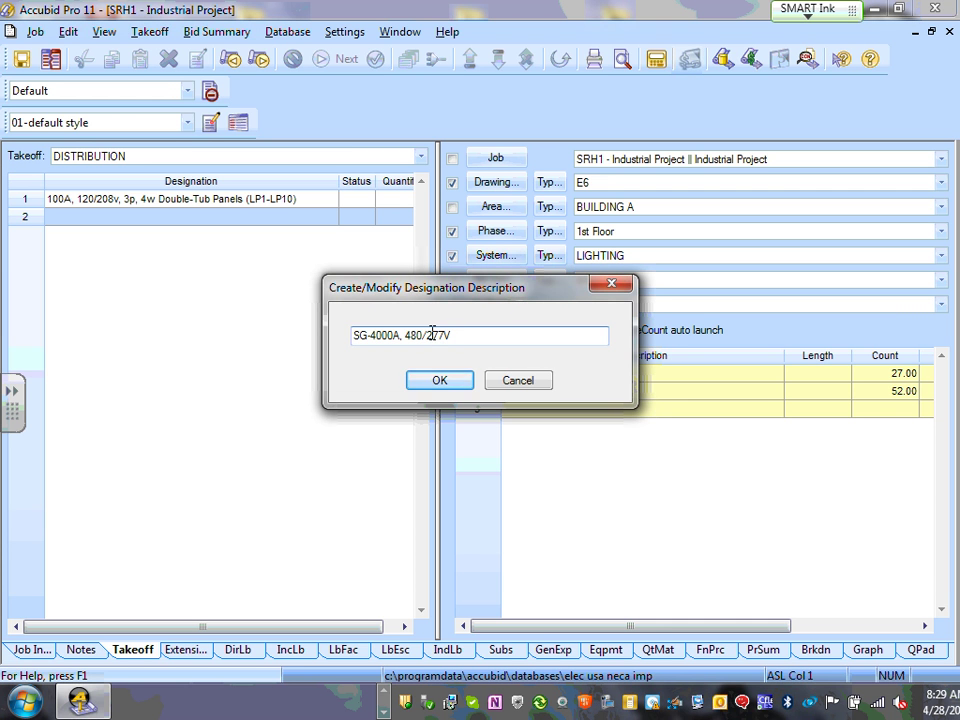
left_click(441, 381)
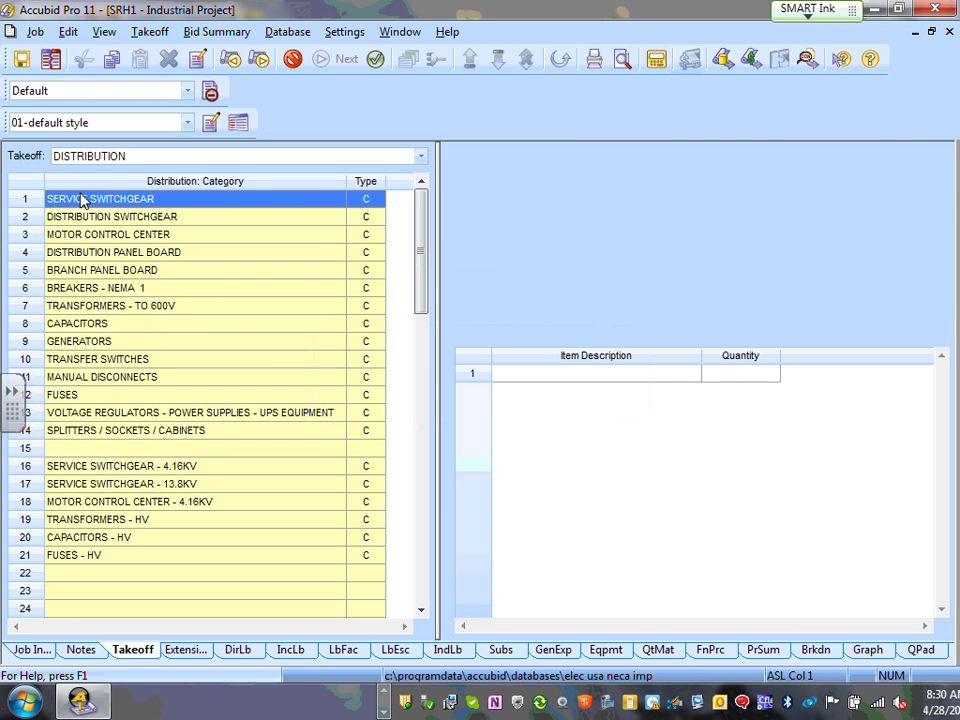
- Add one 4000A 6-SECTION SERVICE SWGR from Service Switchgear, 4000 AMP
double_click(153, 205)
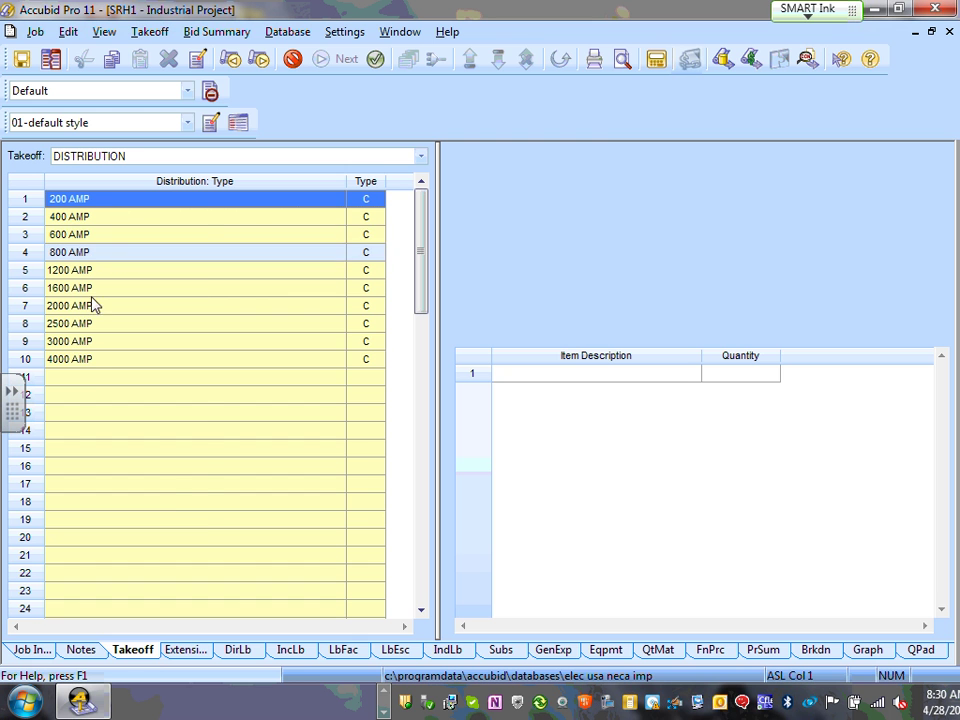
double_click(95, 360)
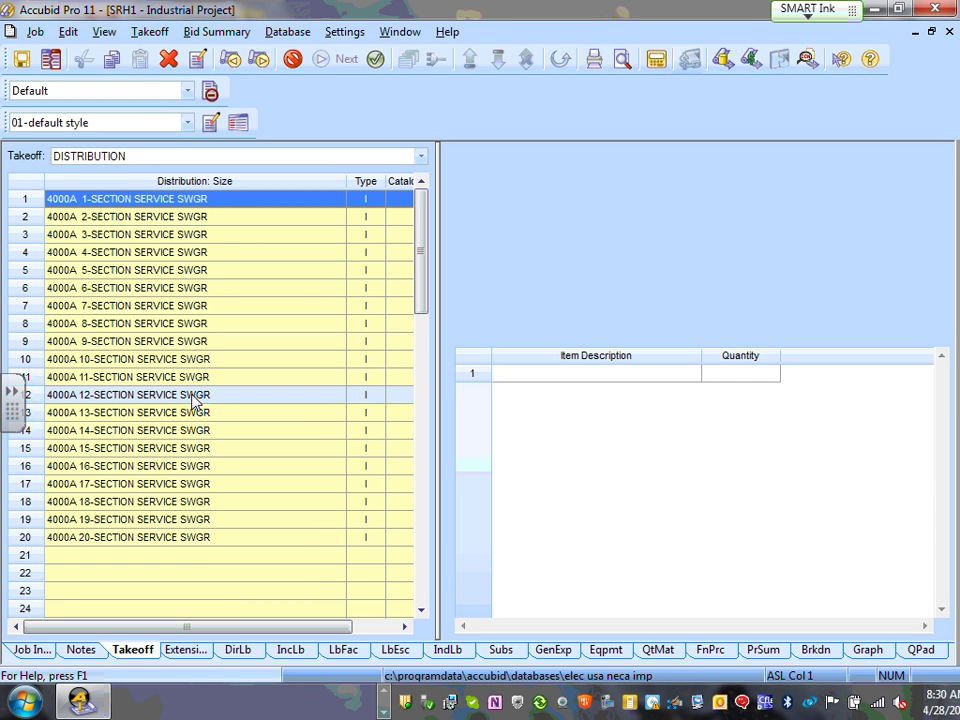
double_click(119, 290)
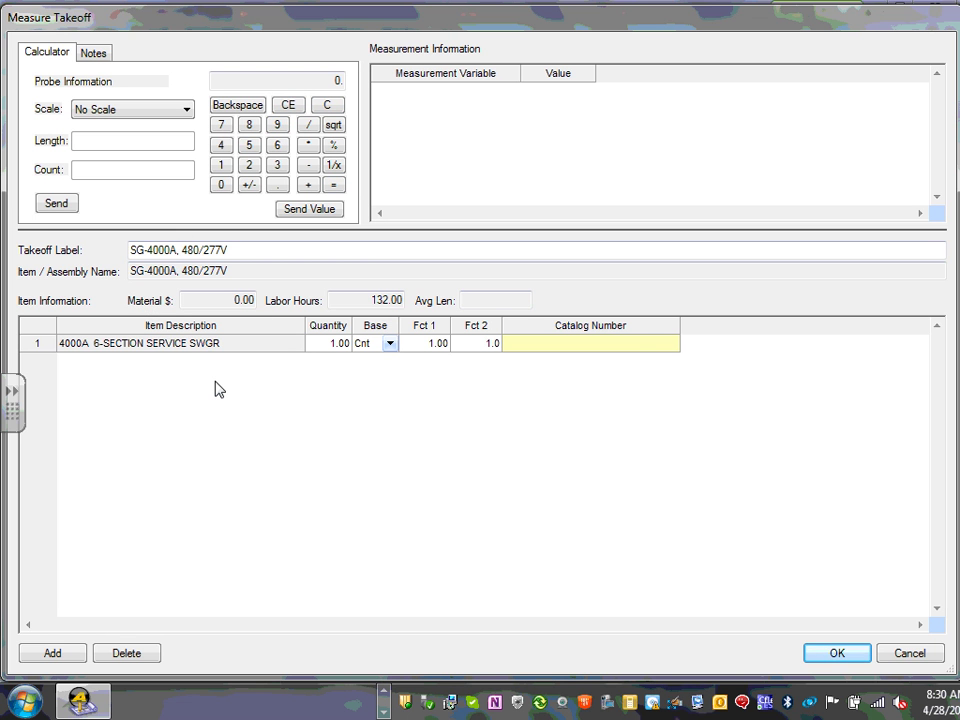
left_click(839, 653)
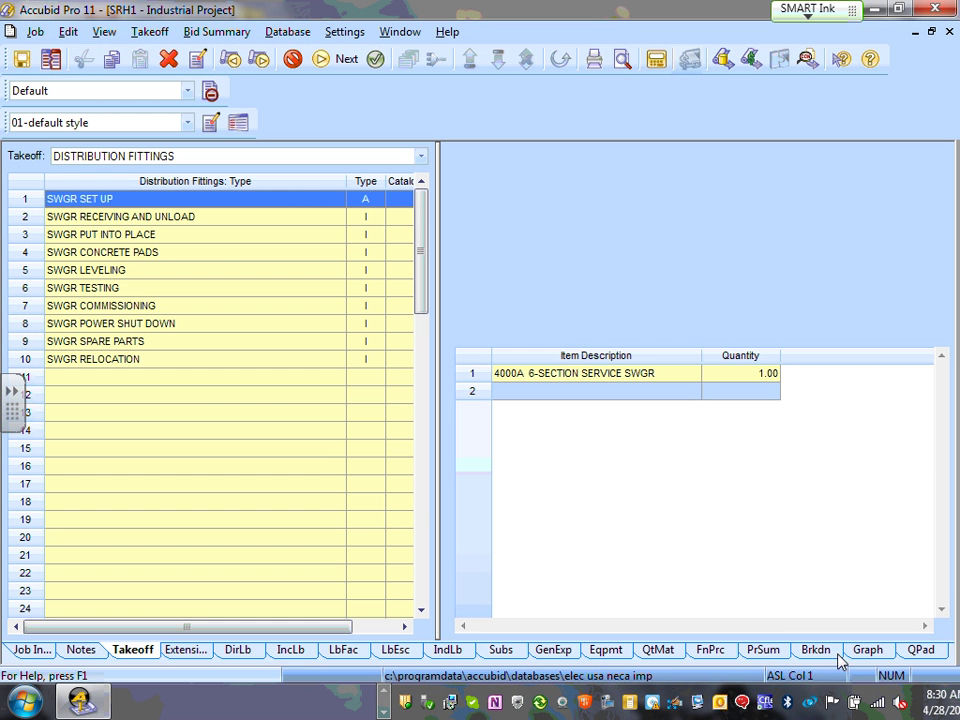
- Finish the switchgear takeoff and select SG-4000A, 480/277V in row 2
right_click(520, 423)
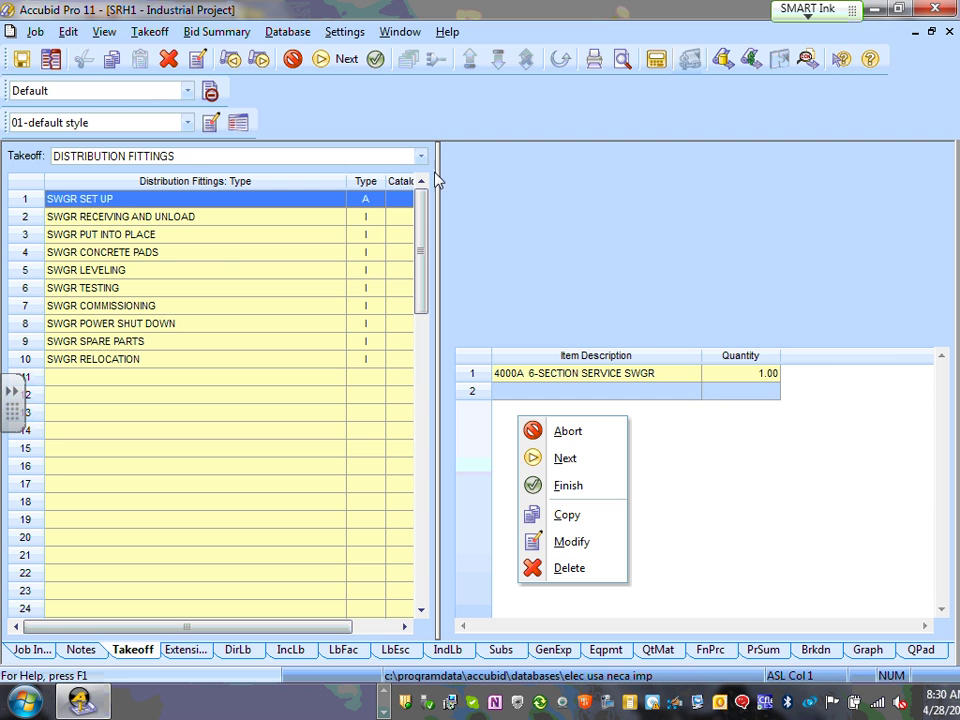
left_click(574, 497)
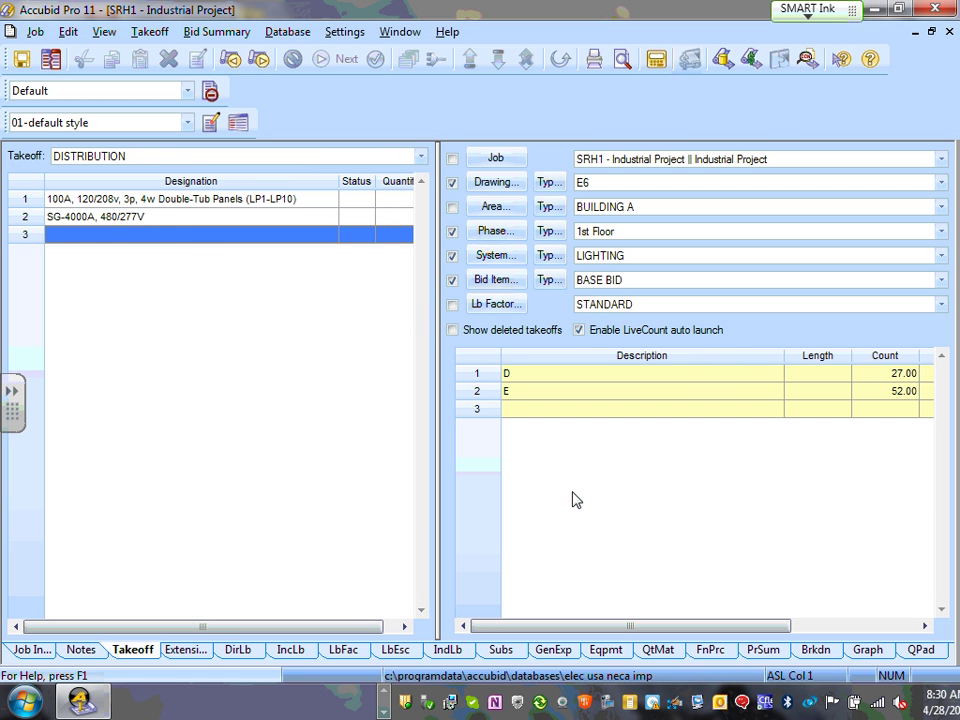
left_click(152, 220)
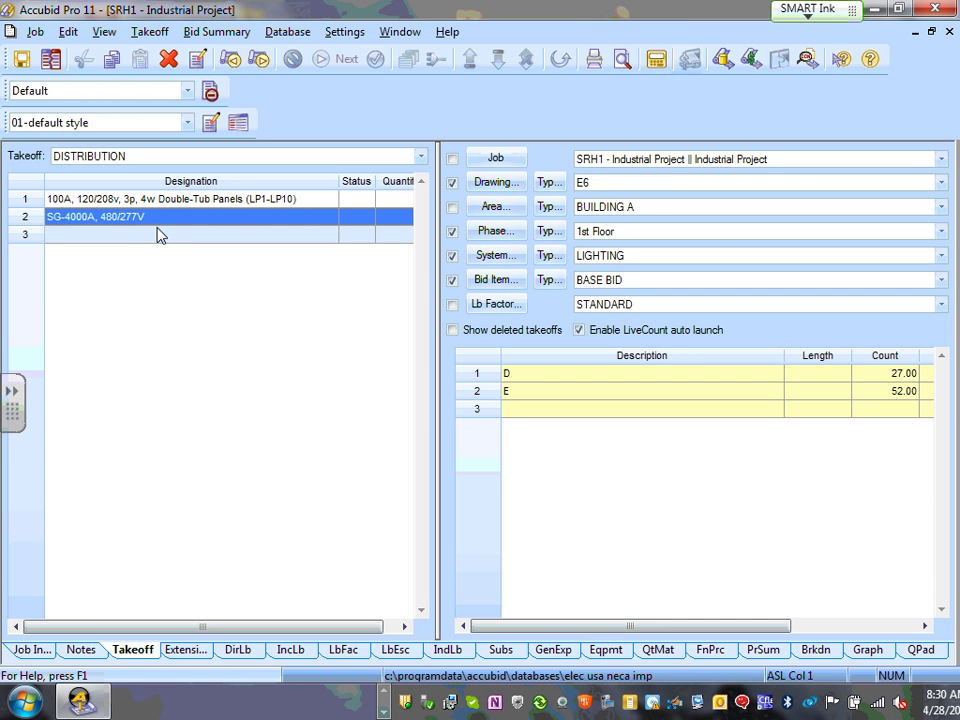
- Count SG-4000A, 480/277V once on drawing E6
double_click(181, 224)
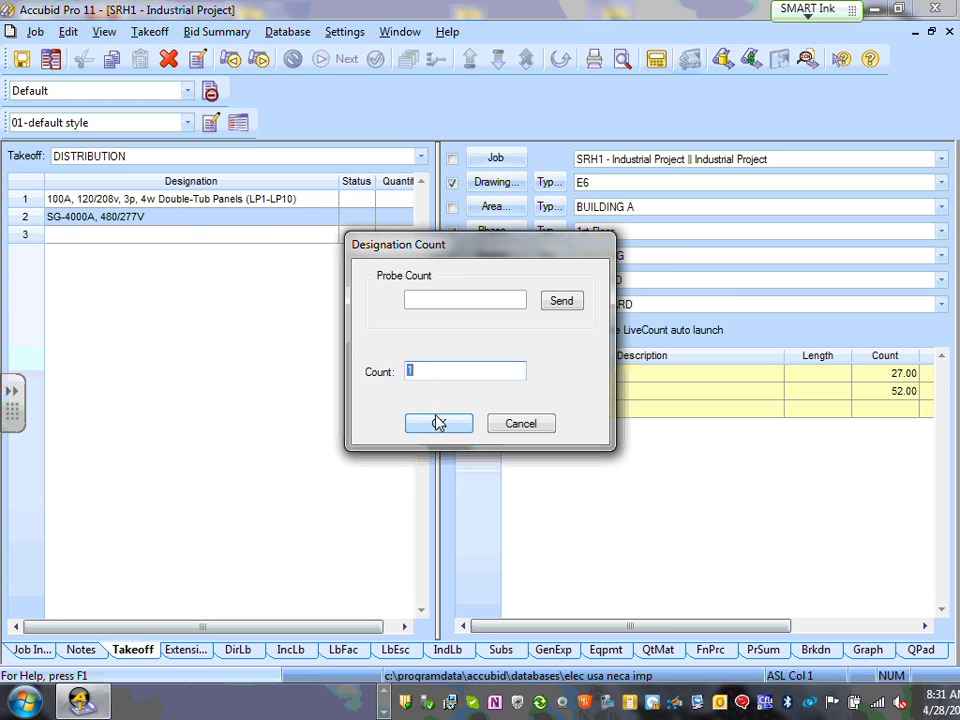
left_click(437, 421)
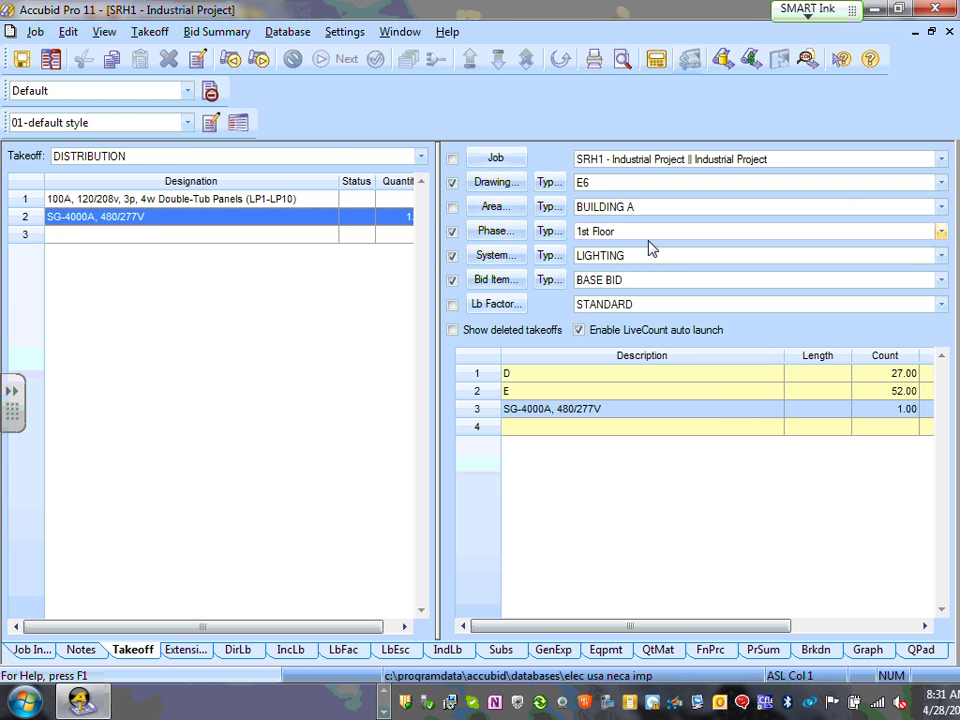
- Set the takeoff filter to drawing E7 and the DISTRIBUTION system
left_click(943, 183)
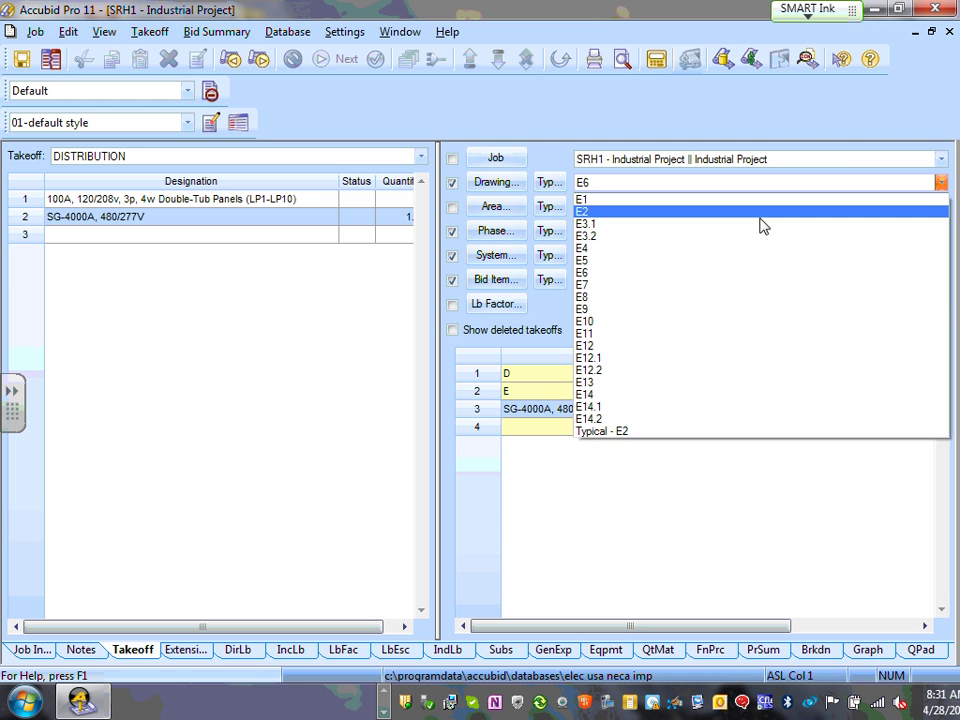
left_click(612, 276)
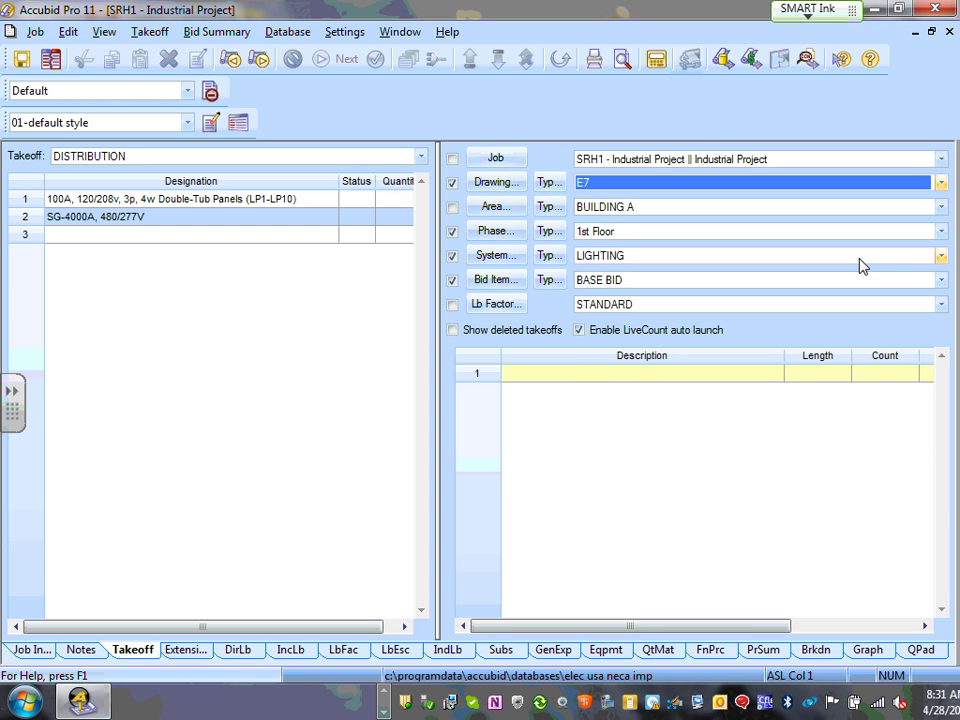
left_click(941, 256)
left_click(665, 276)
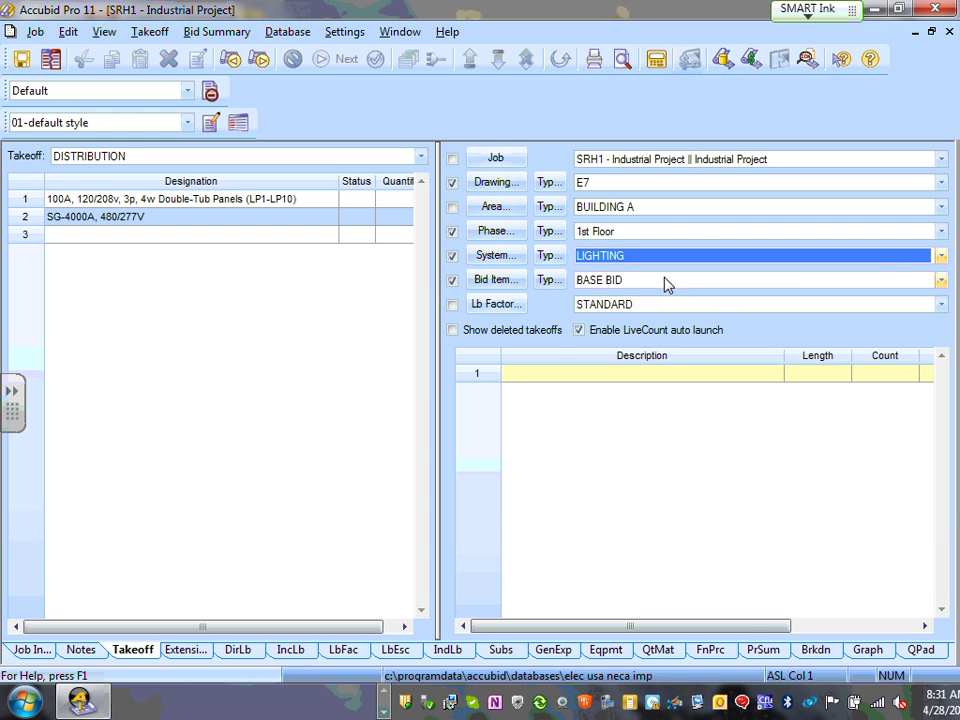
left_click(942, 257)
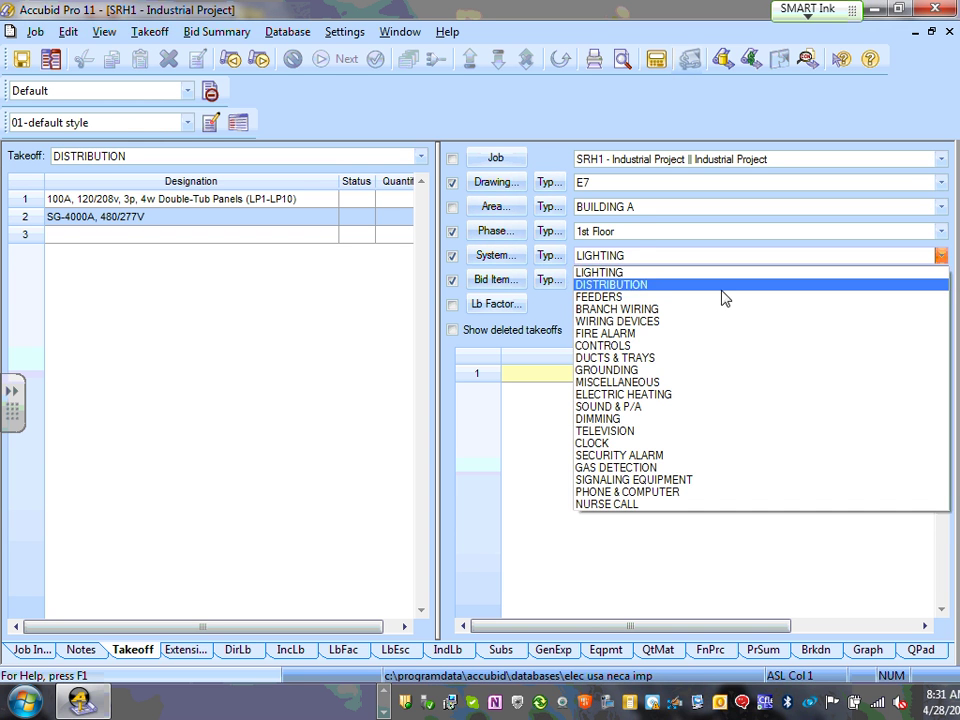
left_click(654, 285)
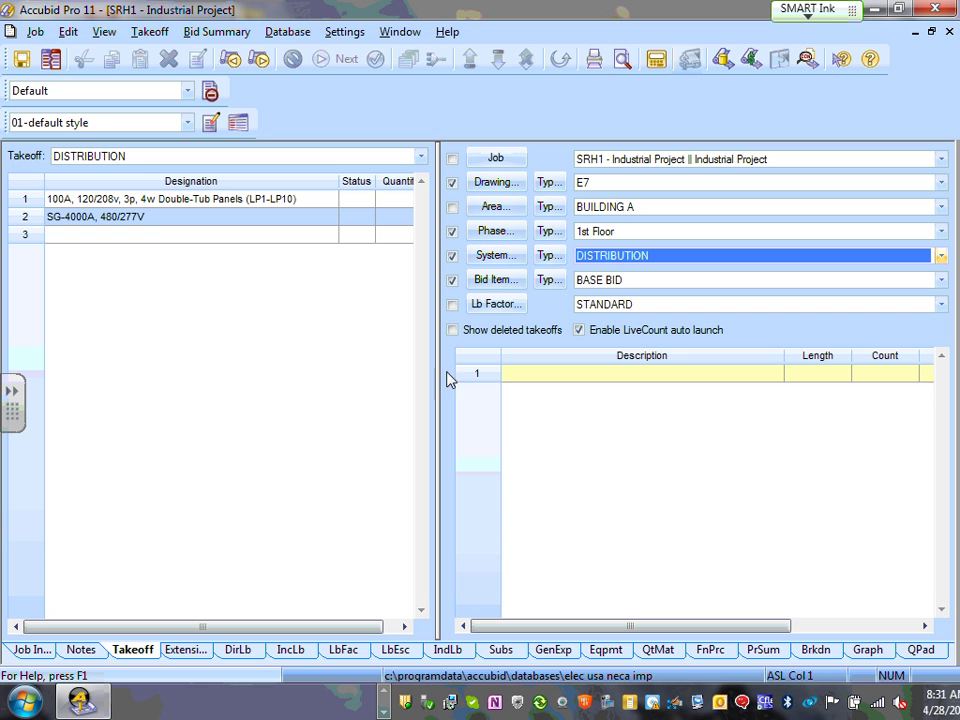
- Copy and paste the SG-4000A, 480/277V designation to add a duplicate in row 3
right_click(160, 224)
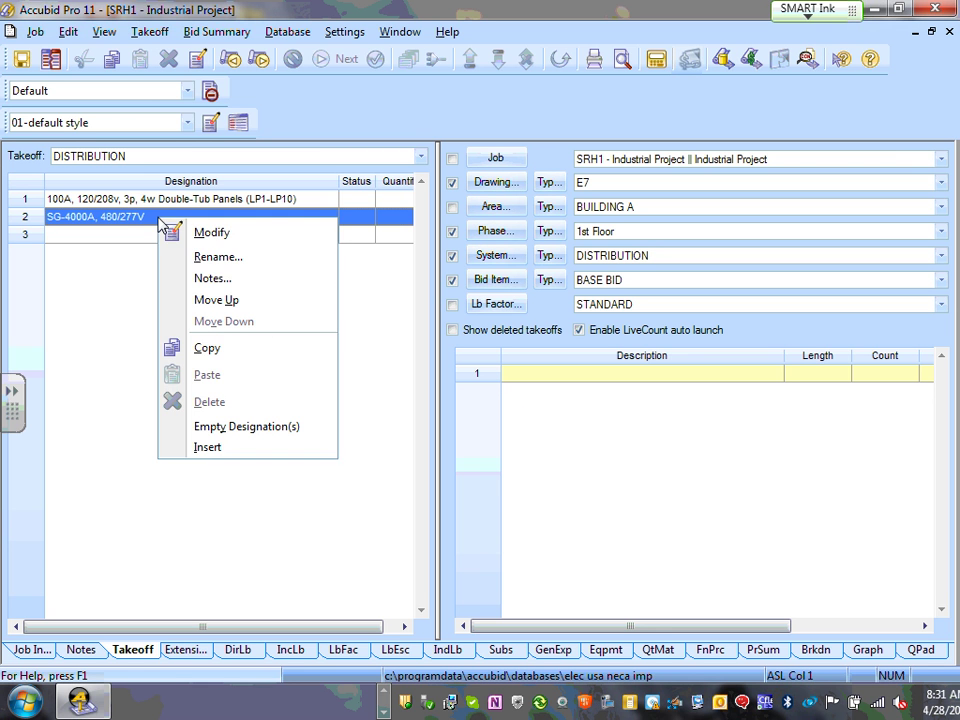
left_click(207, 347)
right_click(629, 461)
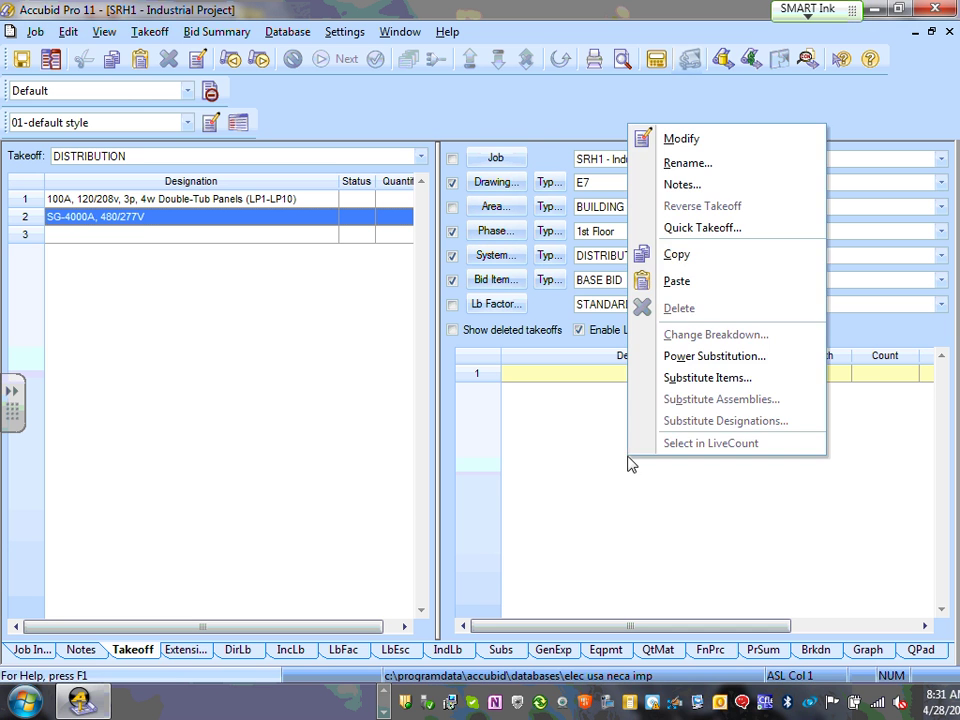
left_click(676, 282)
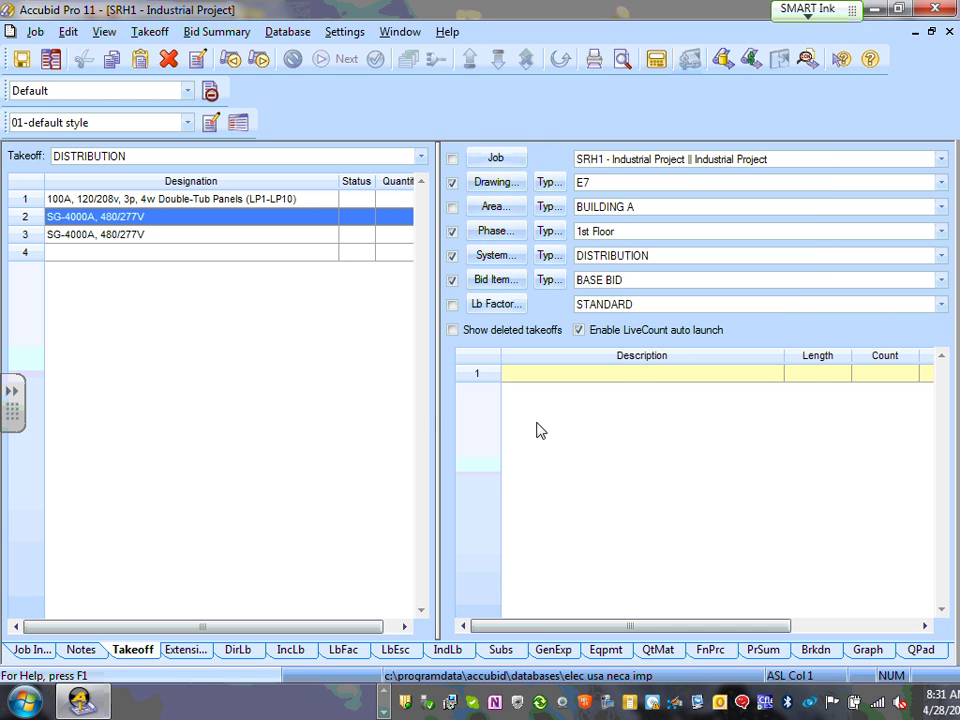
left_click(106, 235)
right_click(121, 243)
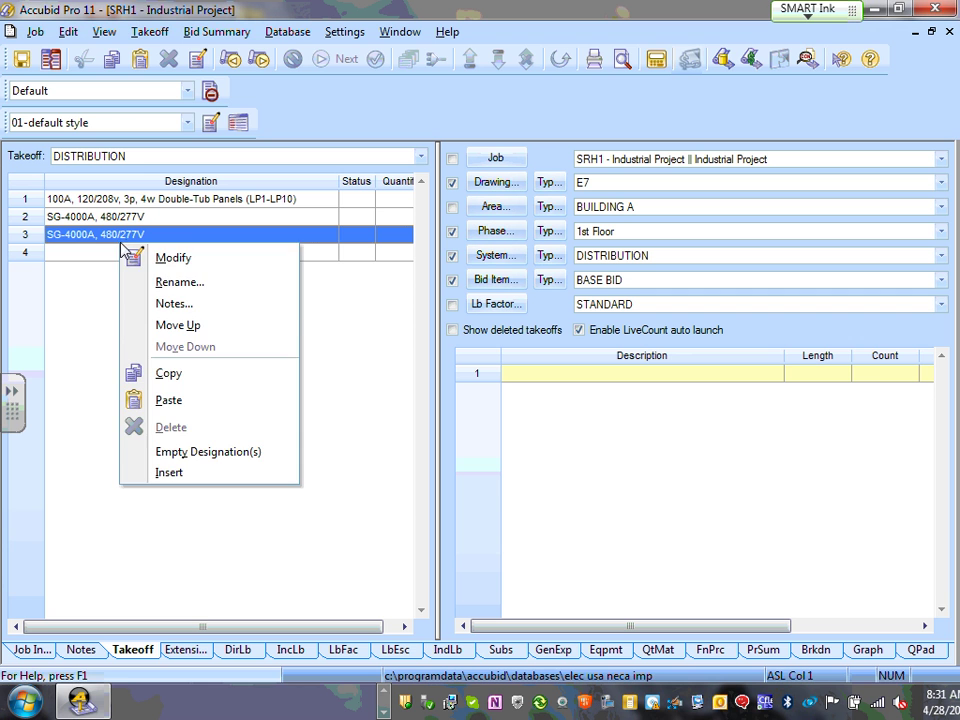
left_click(590, 478)
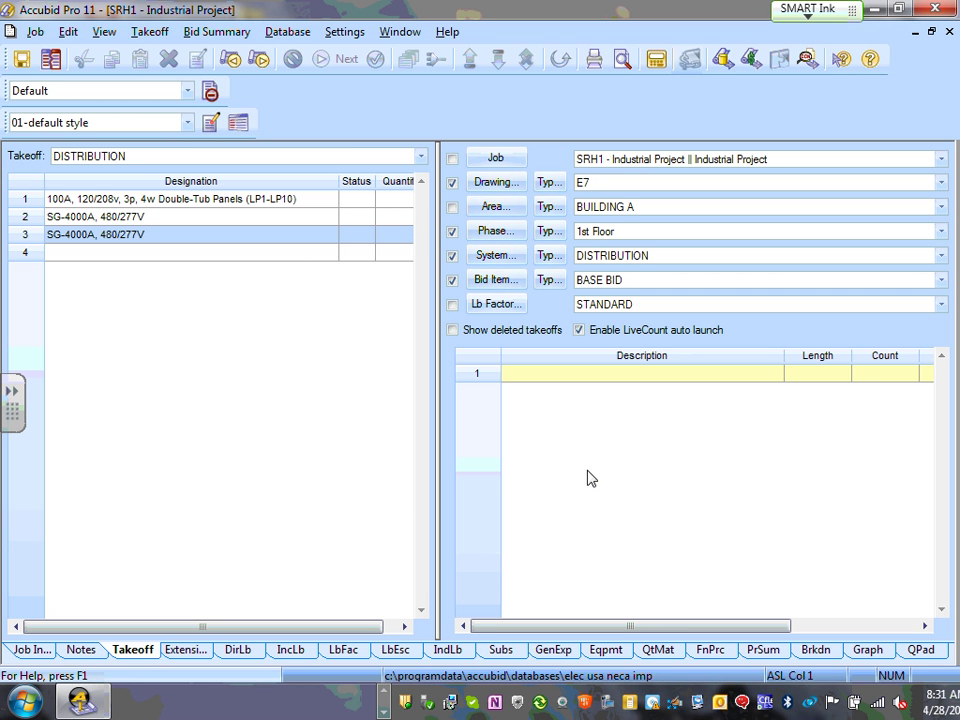
left_click(625, 385)
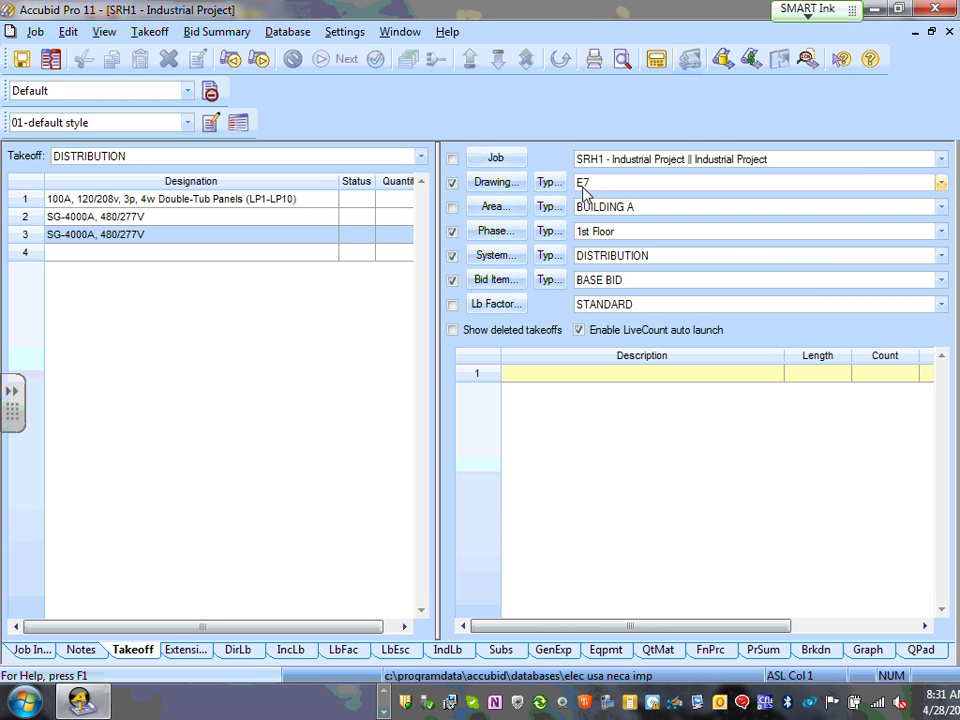
- On drawing E7, count SG-4000A, 480/277V once
left_click(940, 183)
left_click(615, 268)
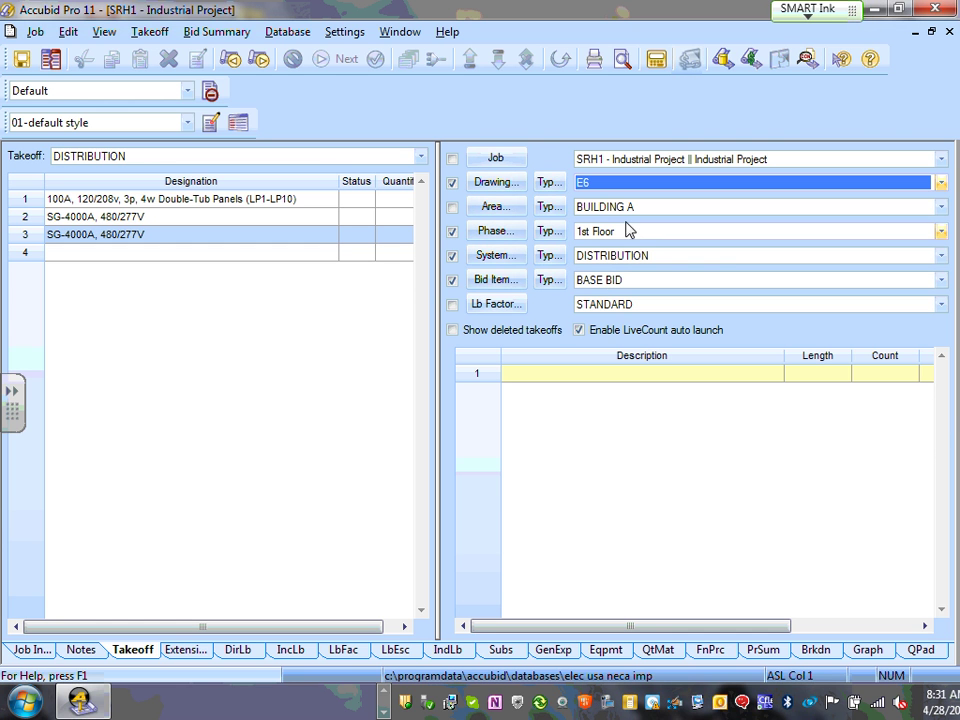
left_click(940, 183)
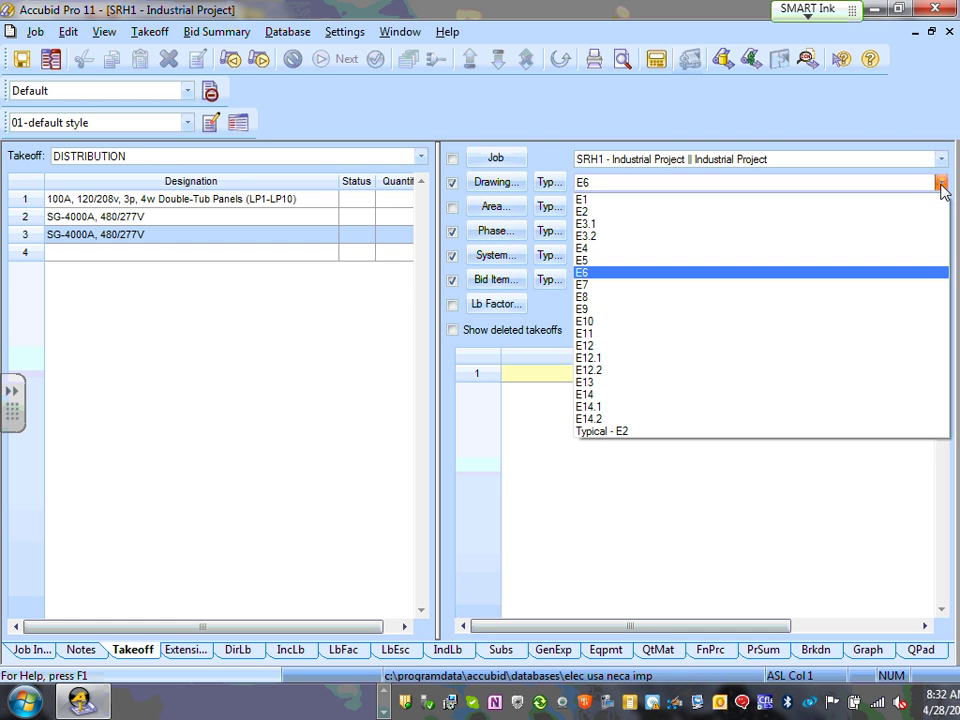
left_click(610, 285)
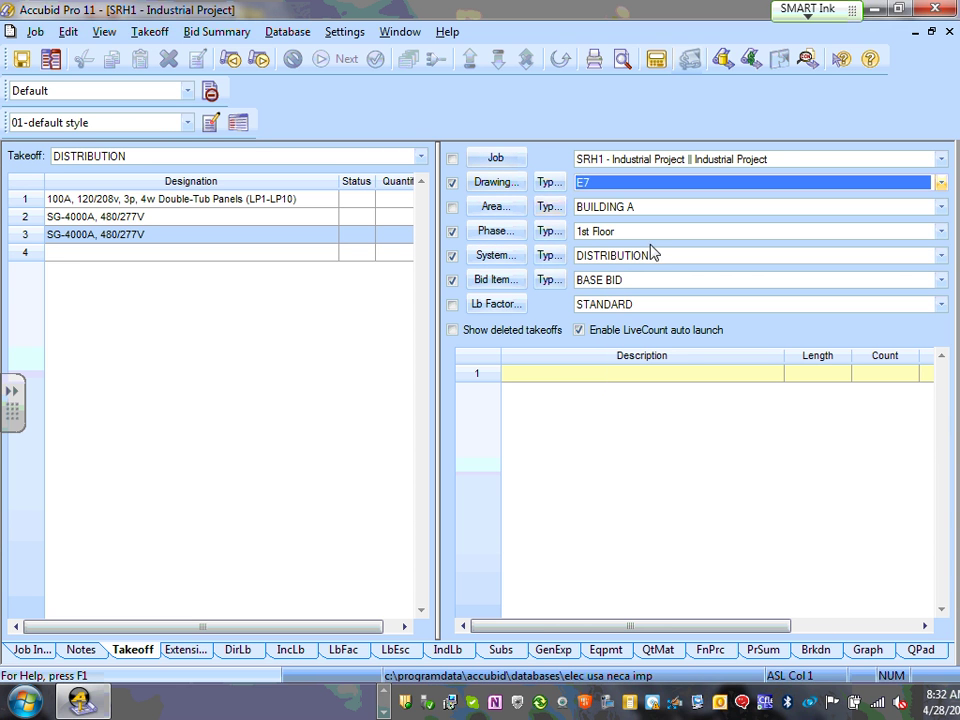
left_click(118, 217)
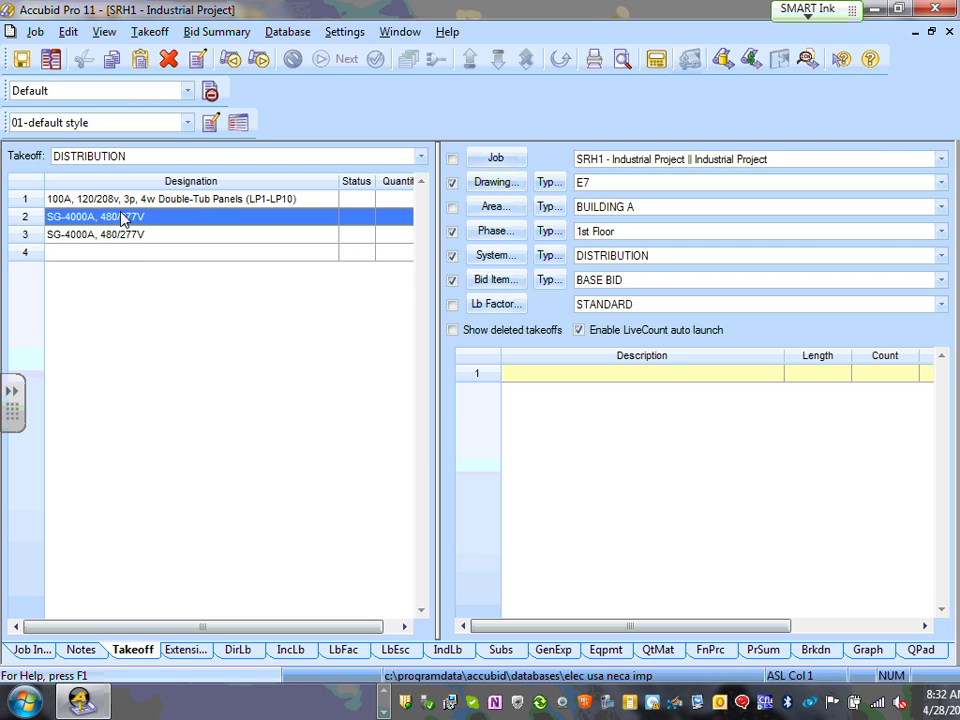
double_click(118, 217)
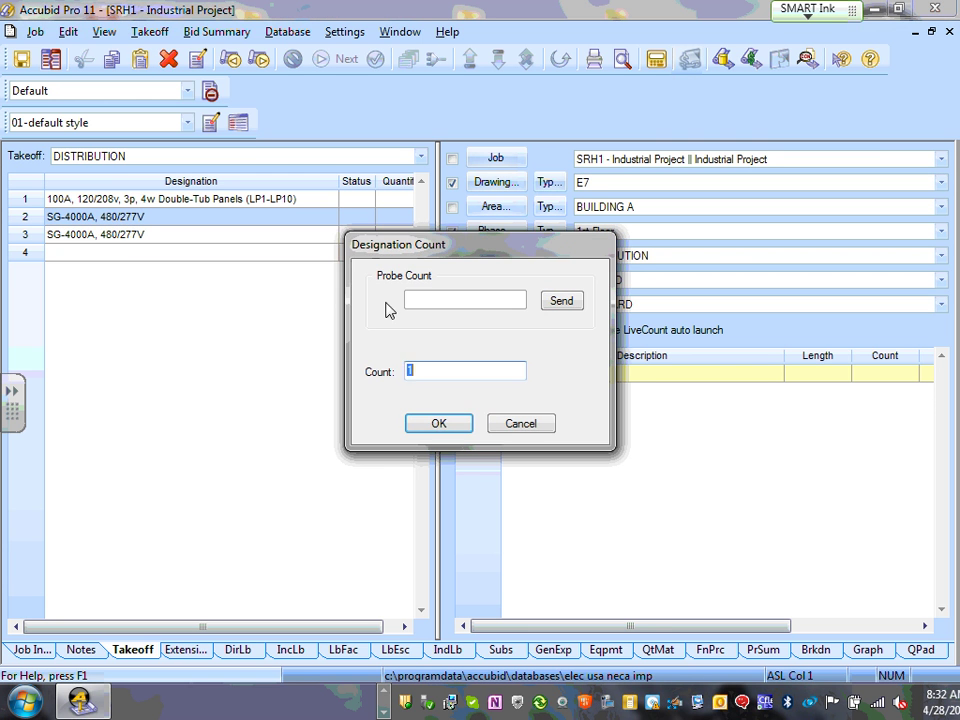
left_click(438, 422)
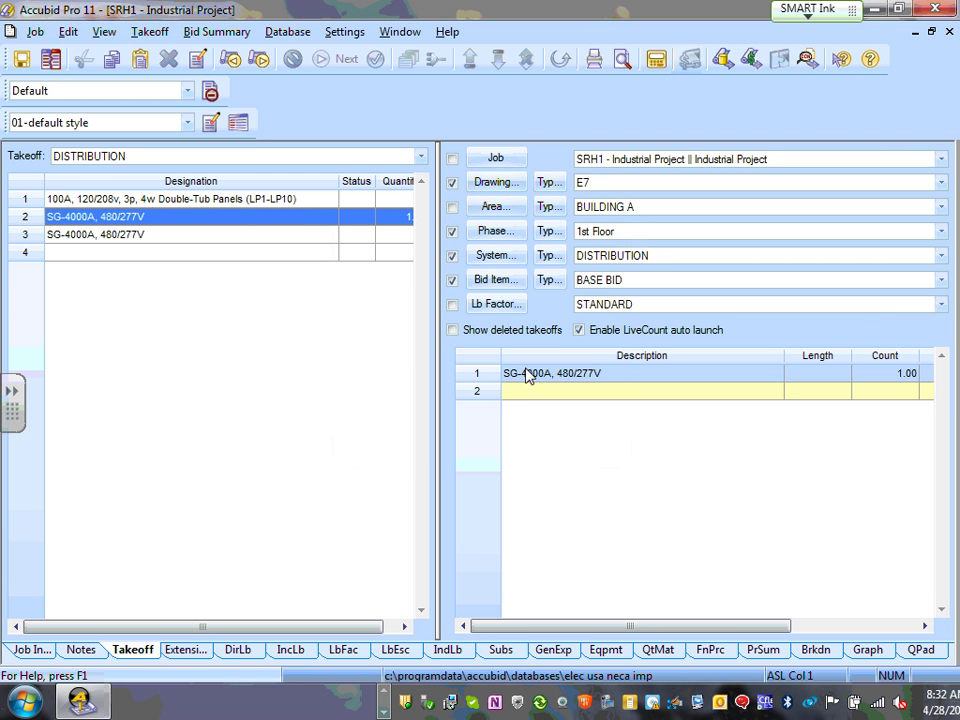
- Switch to drawing E6 LIGHTING and delete the stray SG-4000A takeoff entry
left_click(453, 208)
left_click(453, 208)
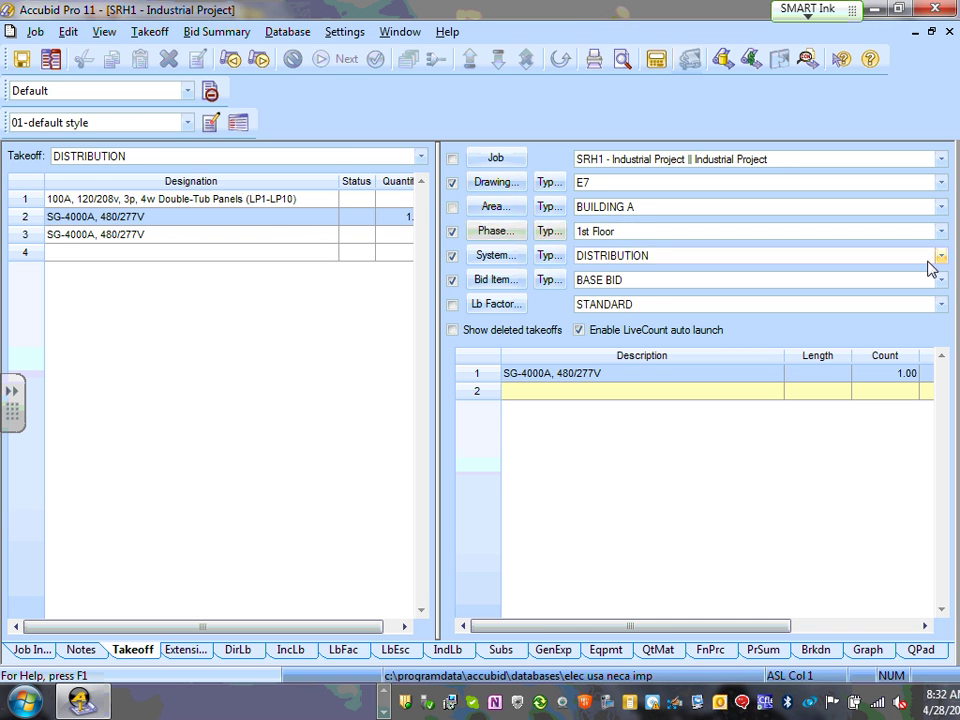
left_click(941, 207)
left_click(944, 210)
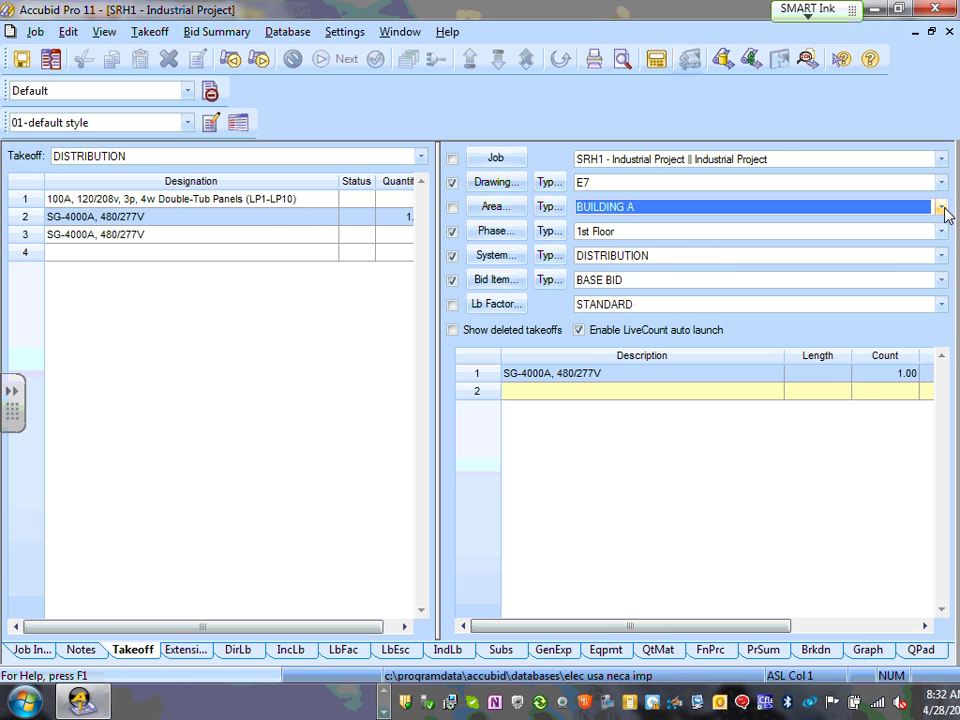
left_click(941, 257)
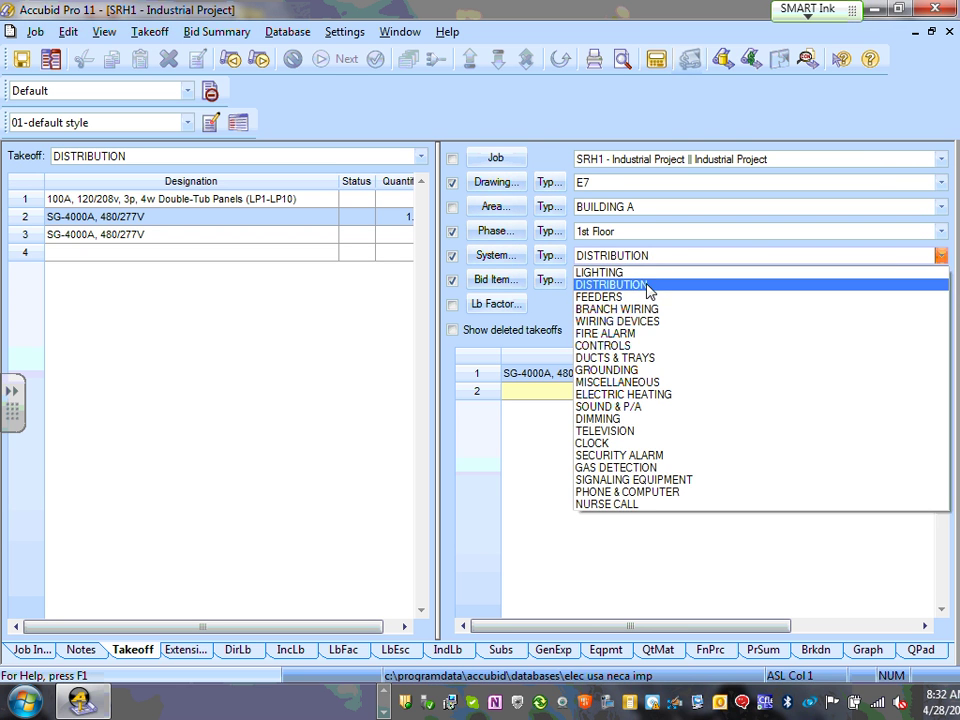
left_click(648, 272)
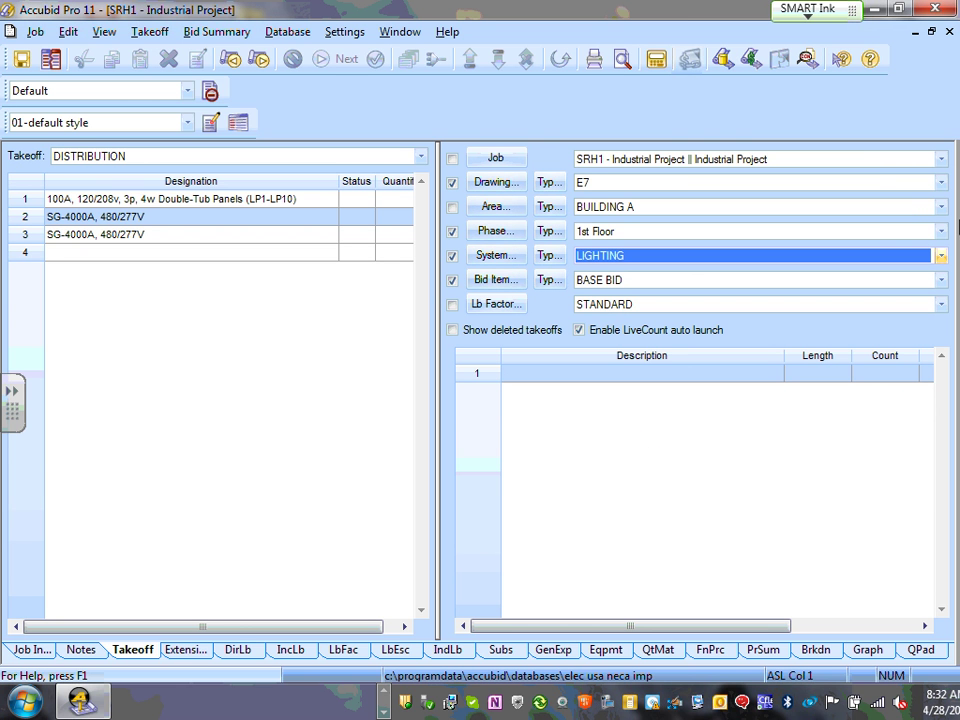
left_click(941, 182)
left_click(590, 276)
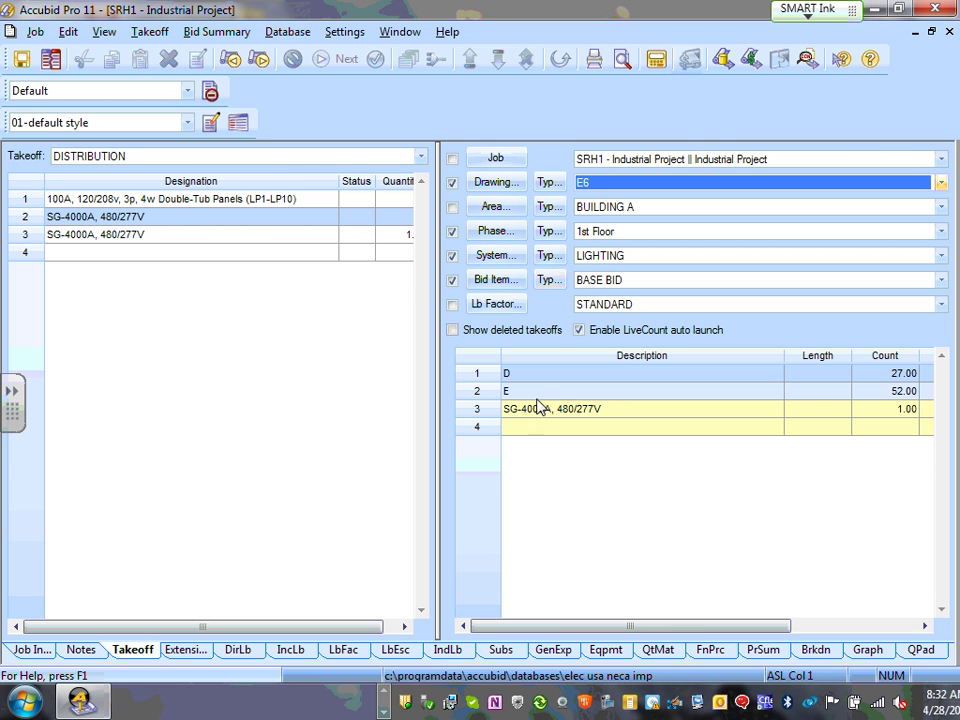
left_click(472, 408)
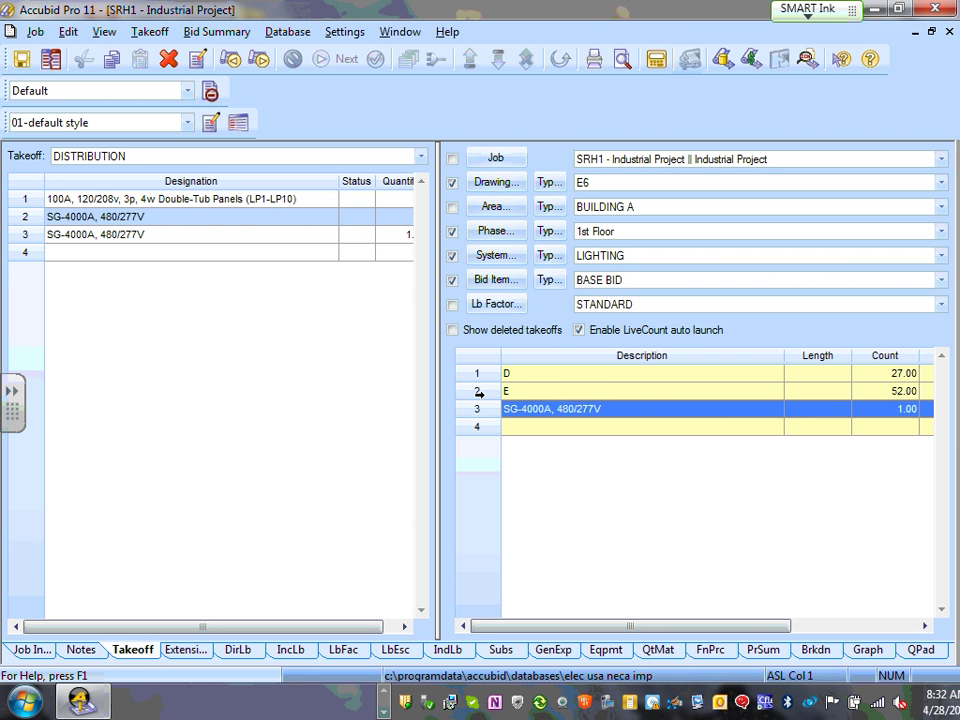
key("Delete")
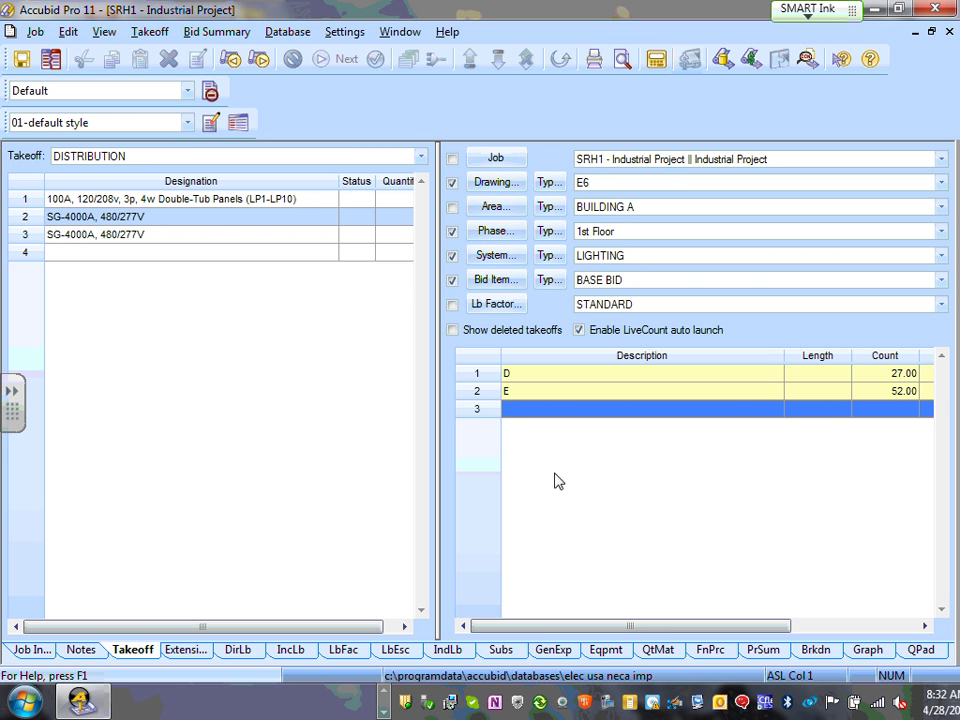
- Review the options for the duplicate SG-4000A designation in row 3 without changing it
left_click(77, 238)
right_click(78, 237)
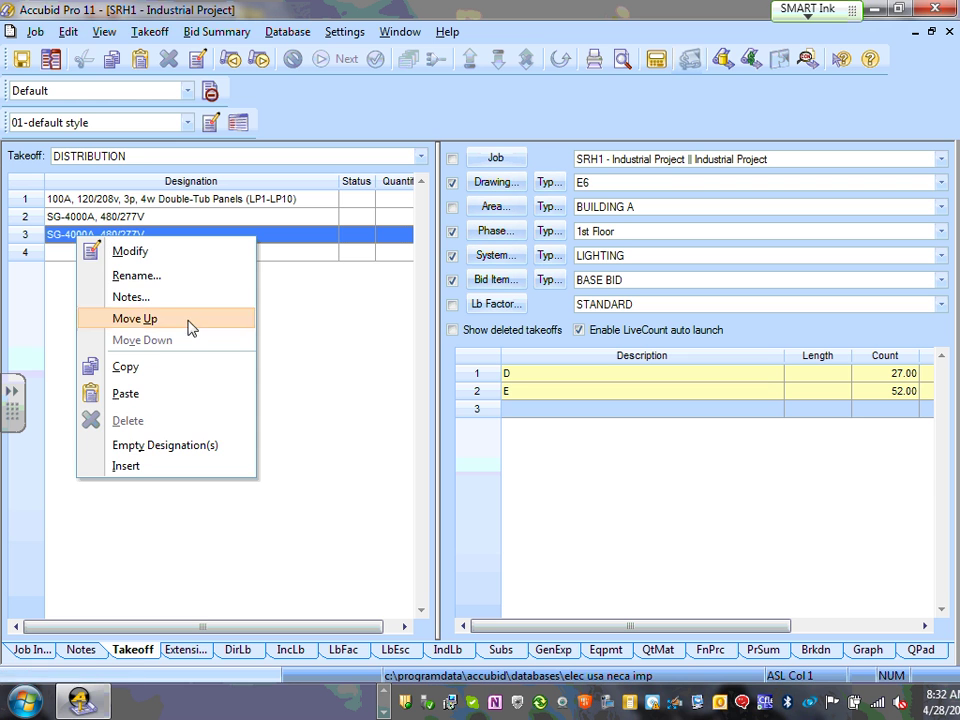
left_click(27, 237)
right_click(25, 238)
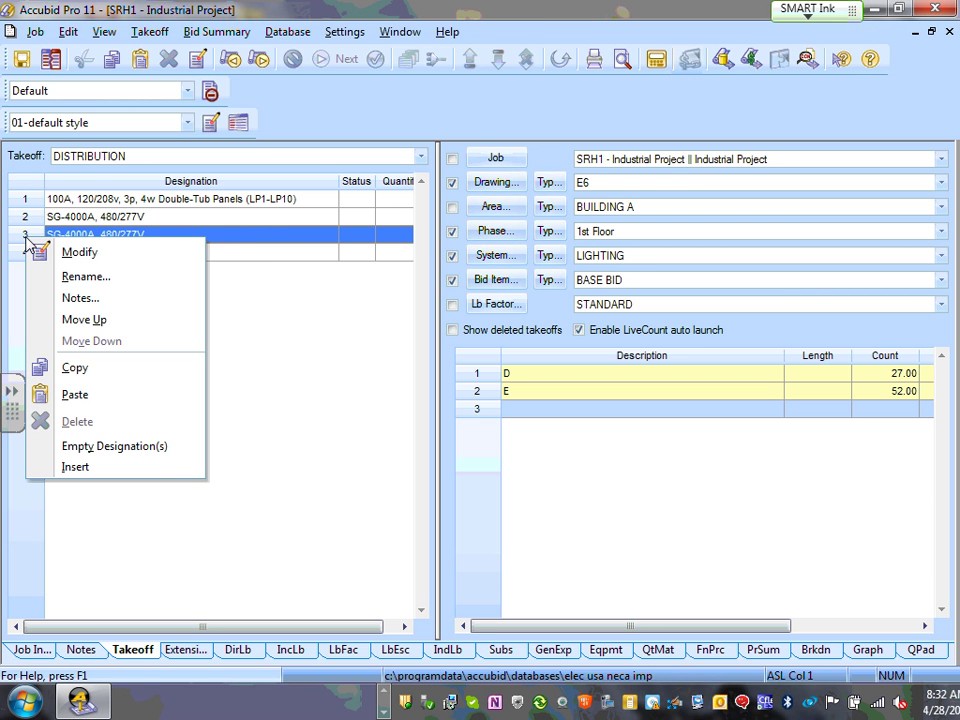
left_click(275, 294)
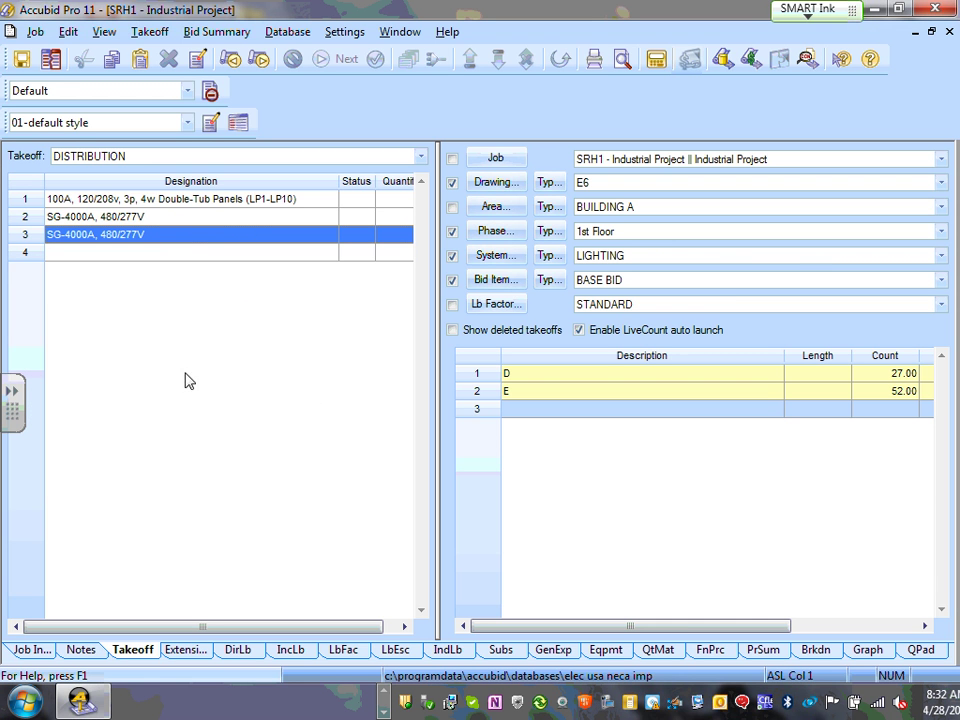
left_click(681, 514)
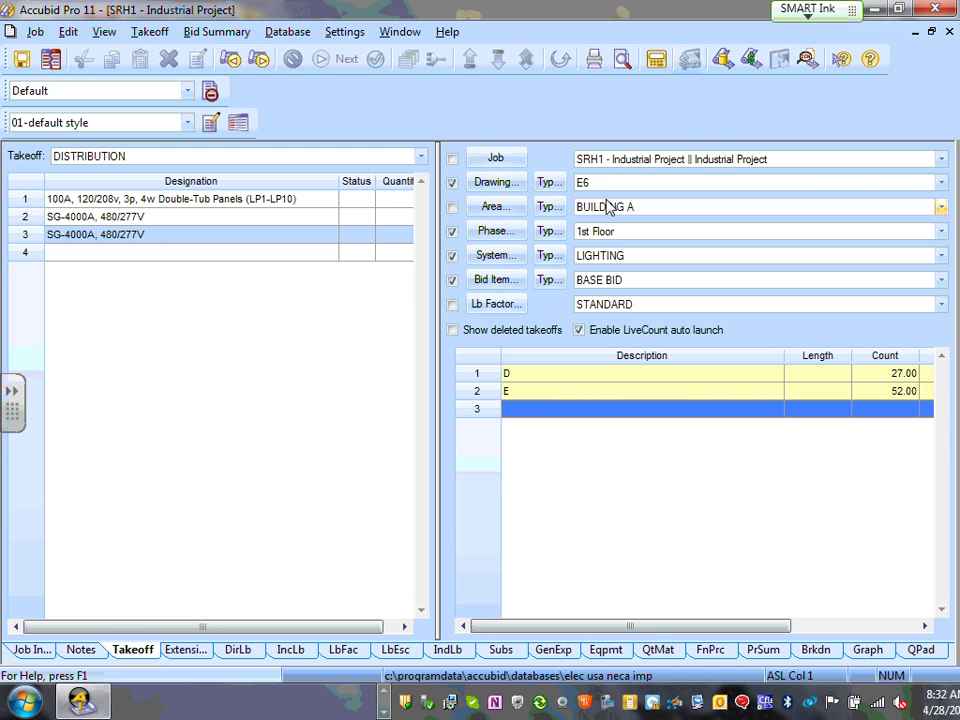
- Switch the filter back to drawing E7 and the DISTRIBUTION system
left_click(940, 183)
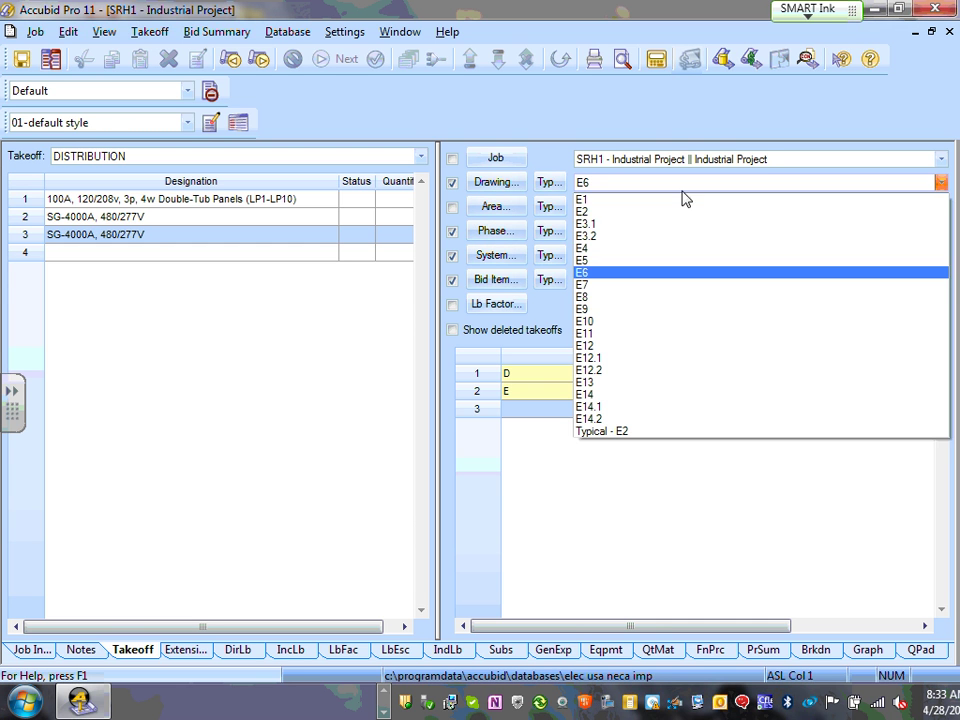
left_click(605, 286)
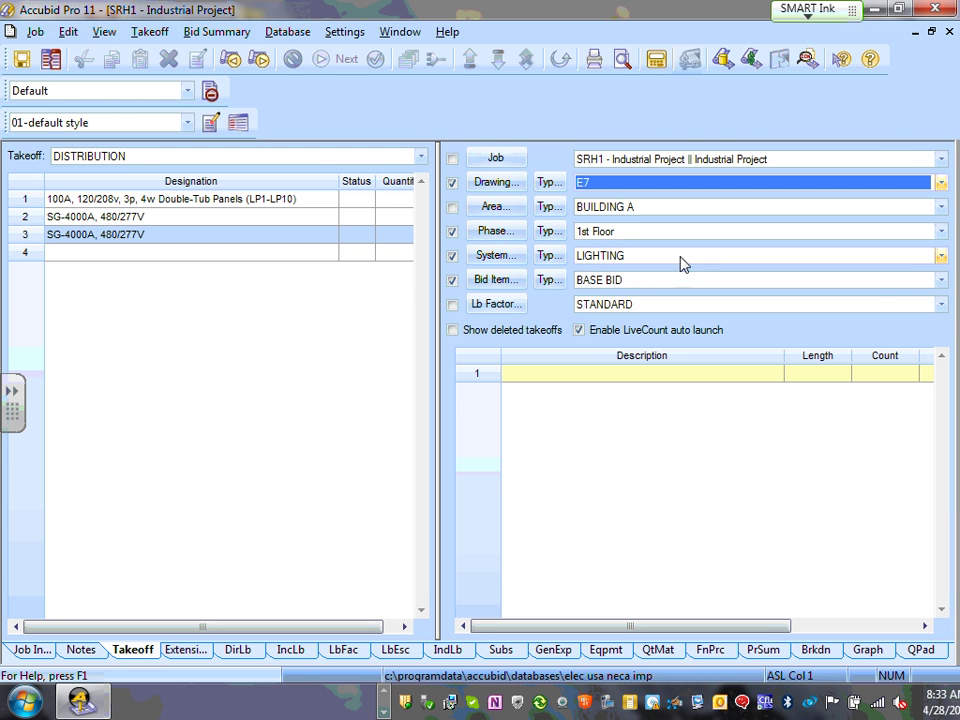
left_click(940, 257)
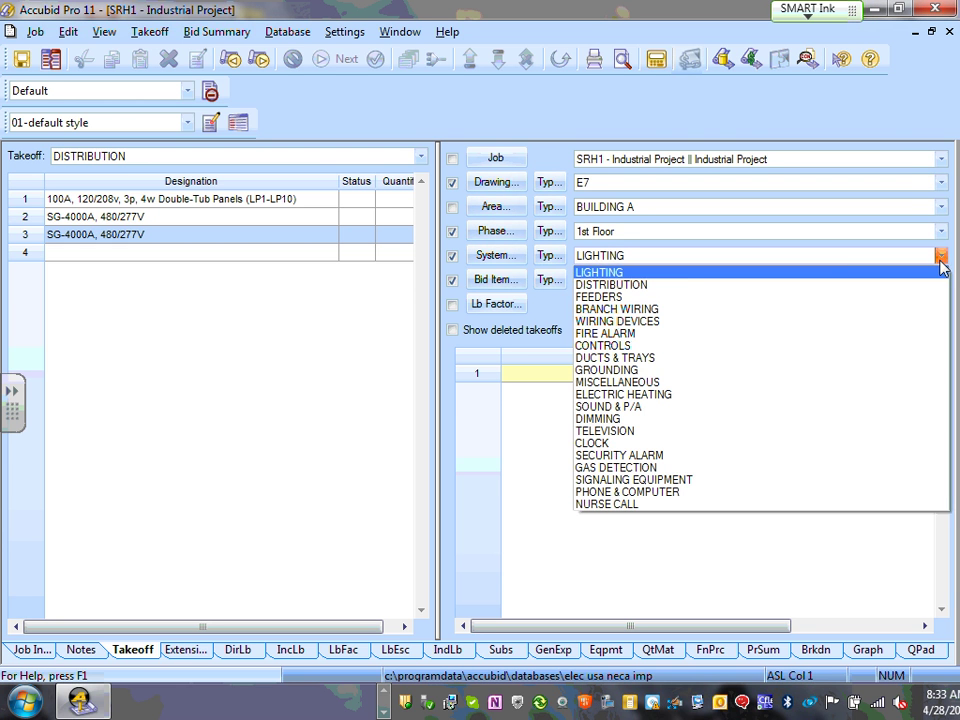
left_click(644, 287)
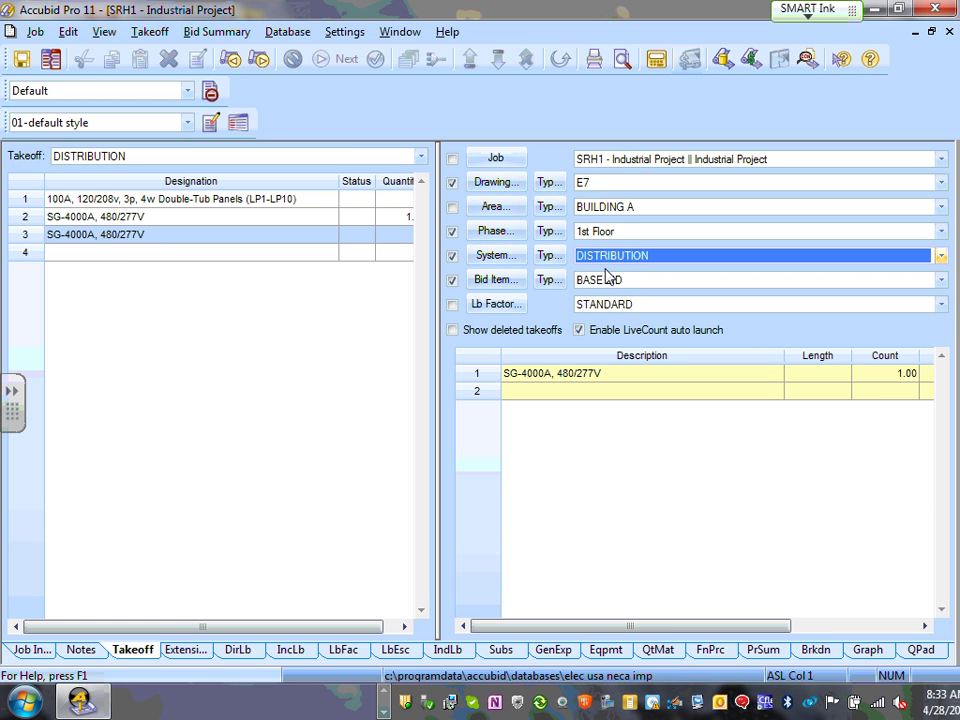
- Open the Designation Count for SG-4000A in row 3 and cancel, keeping count 1.00
left_click(90, 253)
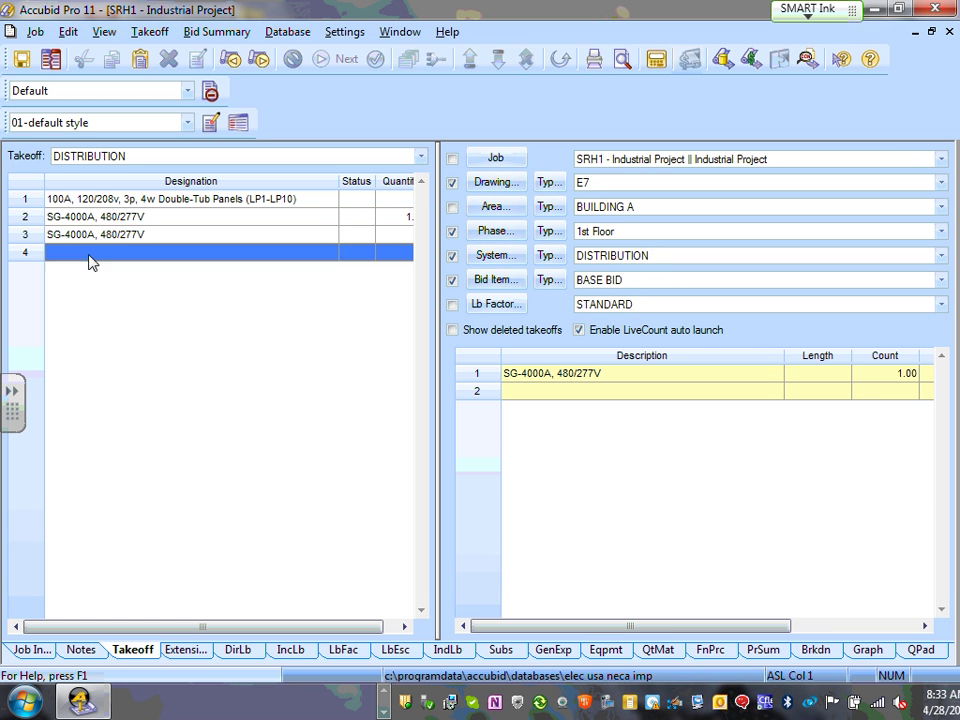
left_click(102, 238)
right_click(102, 240)
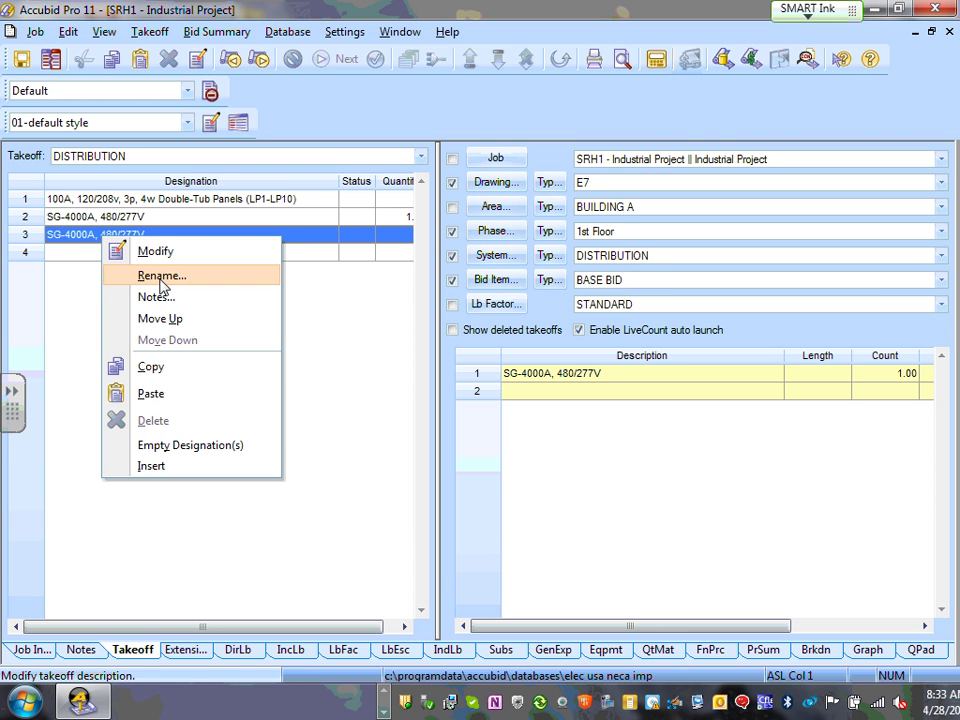
left_click(145, 251)
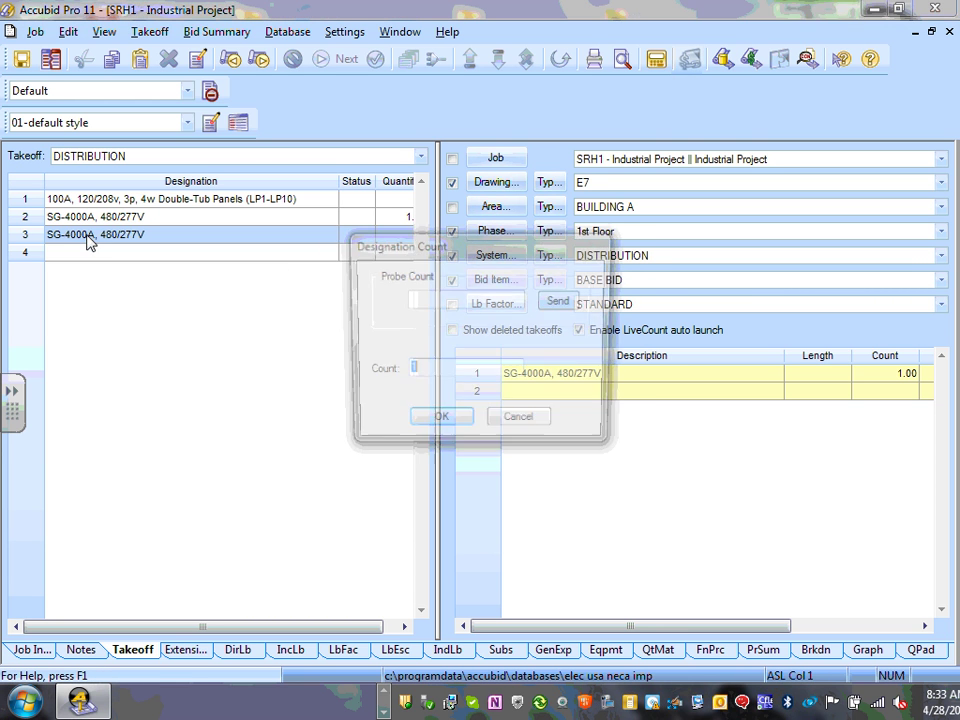
left_click(521, 426)
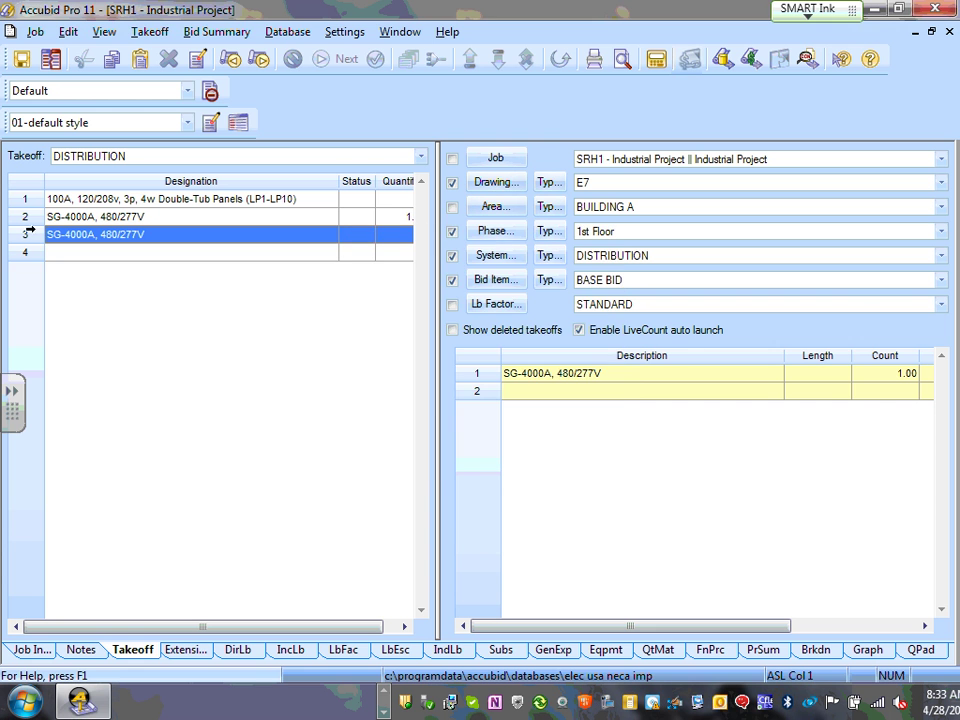
double_click(24, 235)
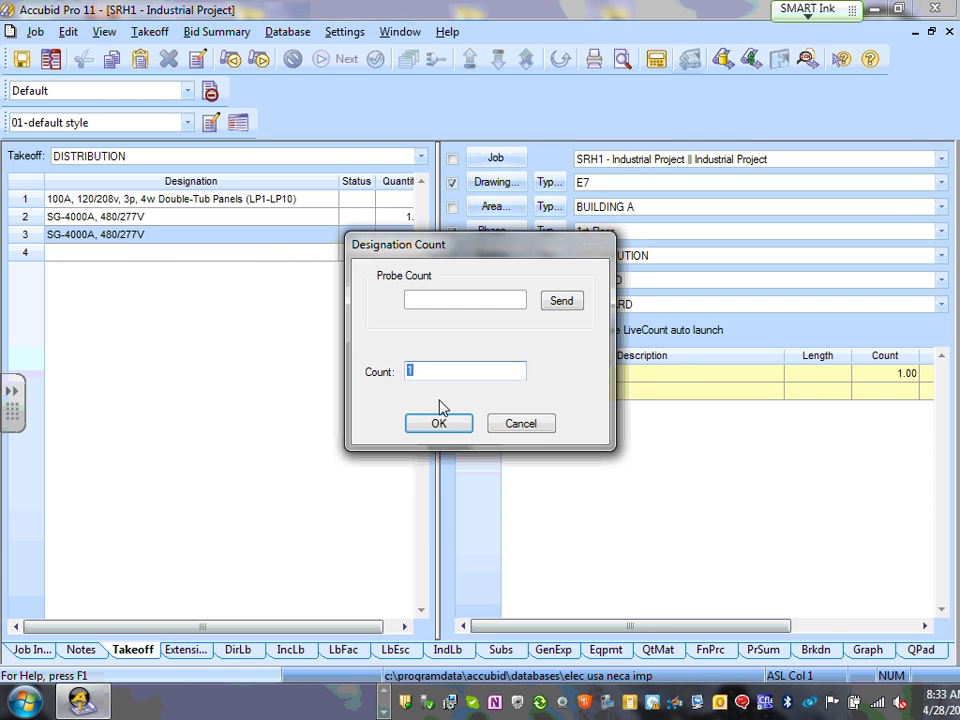
left_click(530, 427)
left_click(83, 262)
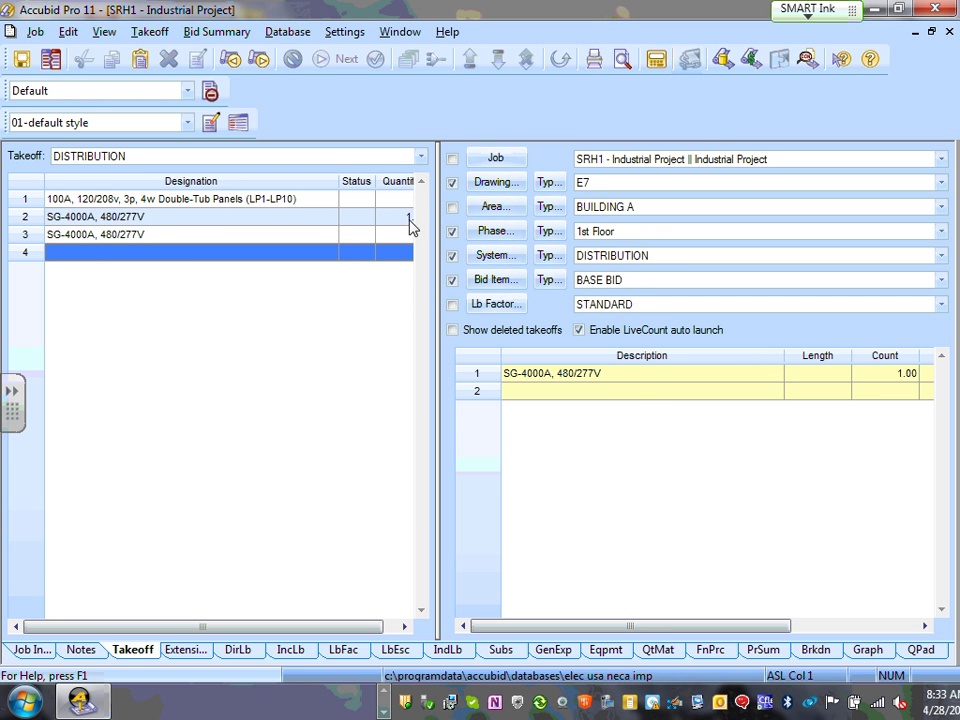
- Create a new designation named MP-1-300A,480/277V in row 4
double_click(96, 257)
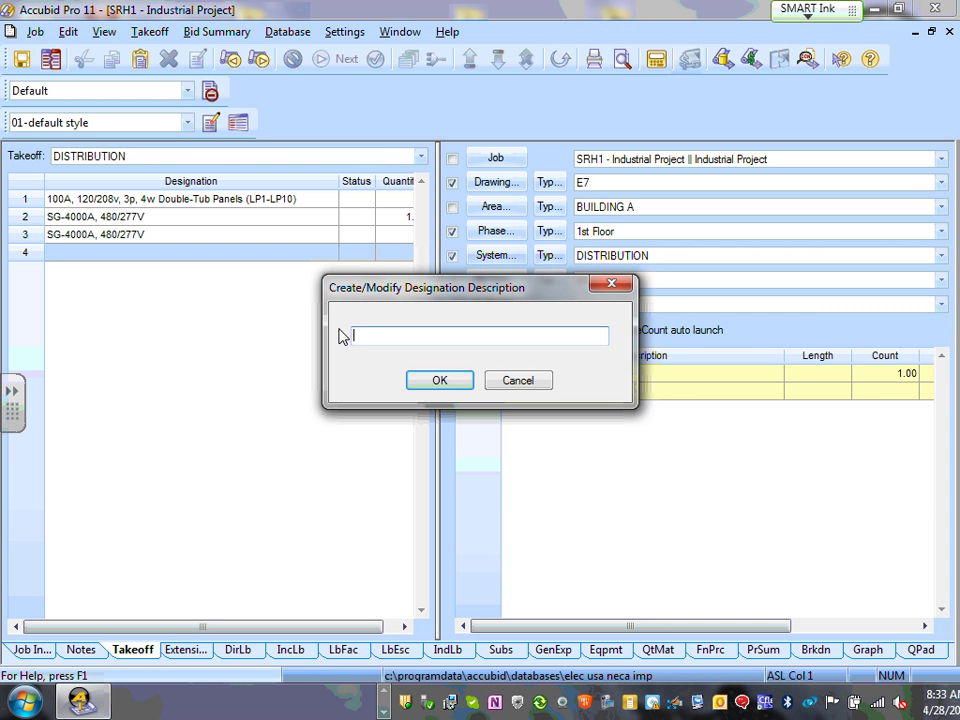
type("MP-1-")
type("300A,480/277V")
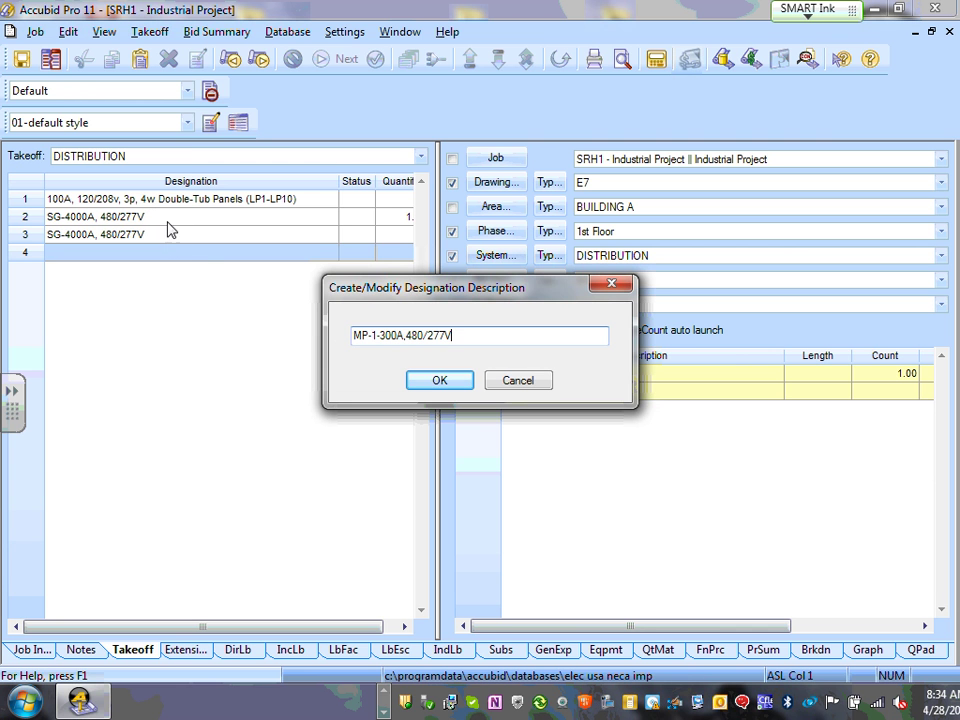
left_click(449, 388)
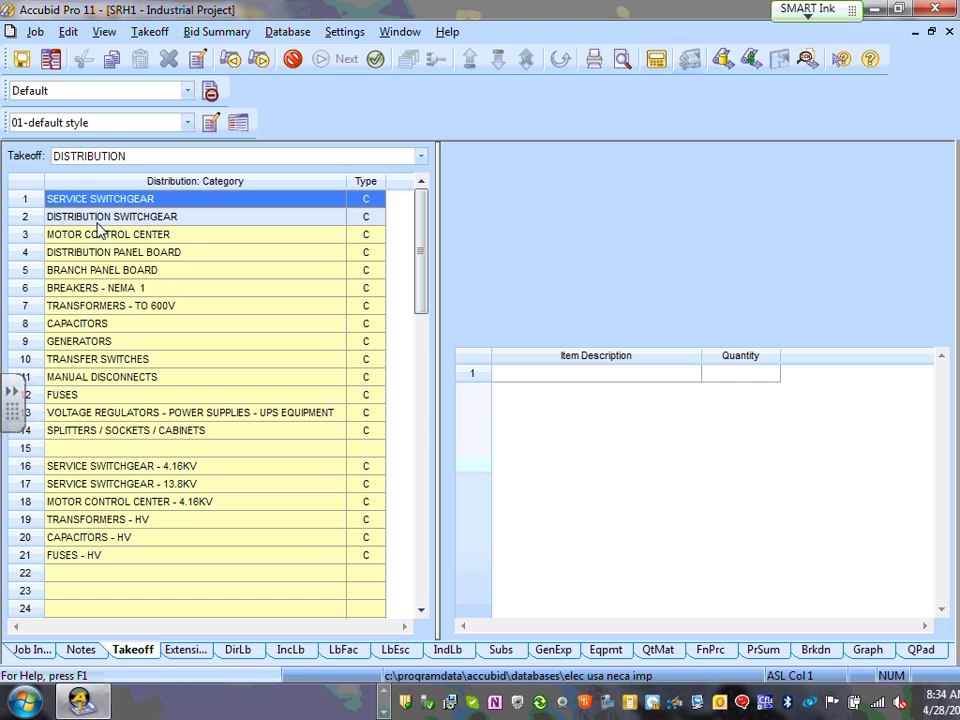
- Take off one 400A DPB - 51" BRKR HEIGHT panelboard from the 400 AMP distribution panel boards
left_click(140, 256)
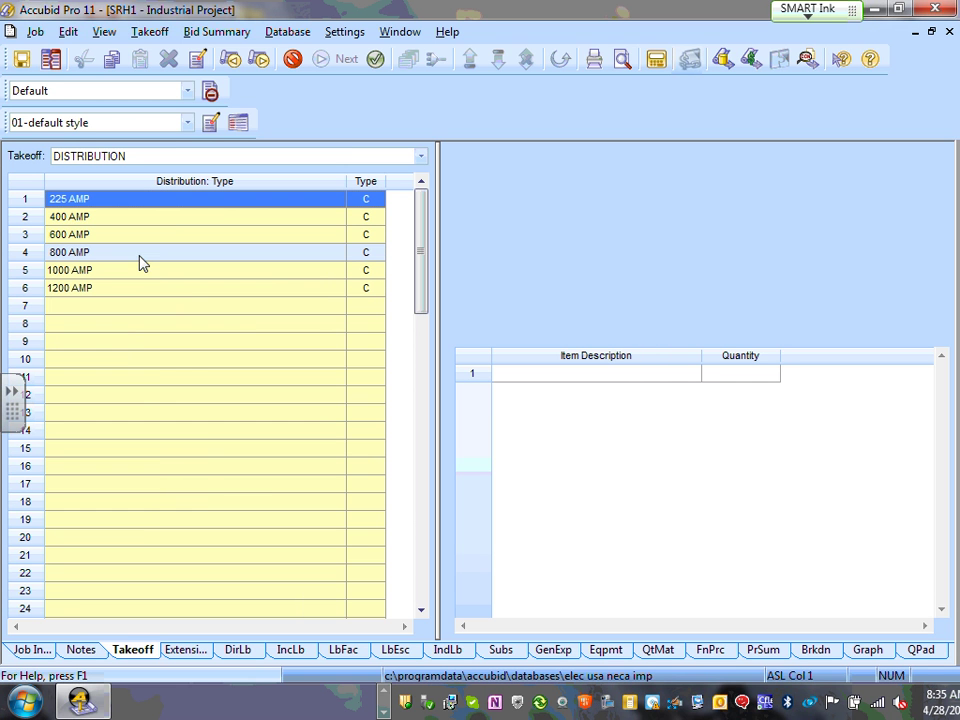
left_click(101, 222)
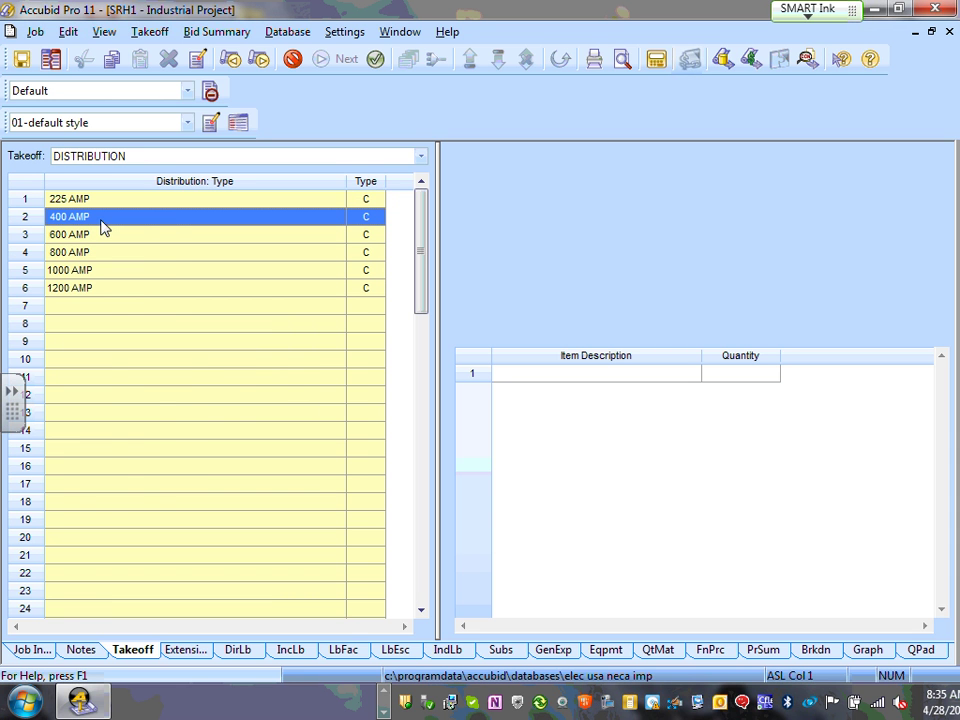
double_click(101, 222)
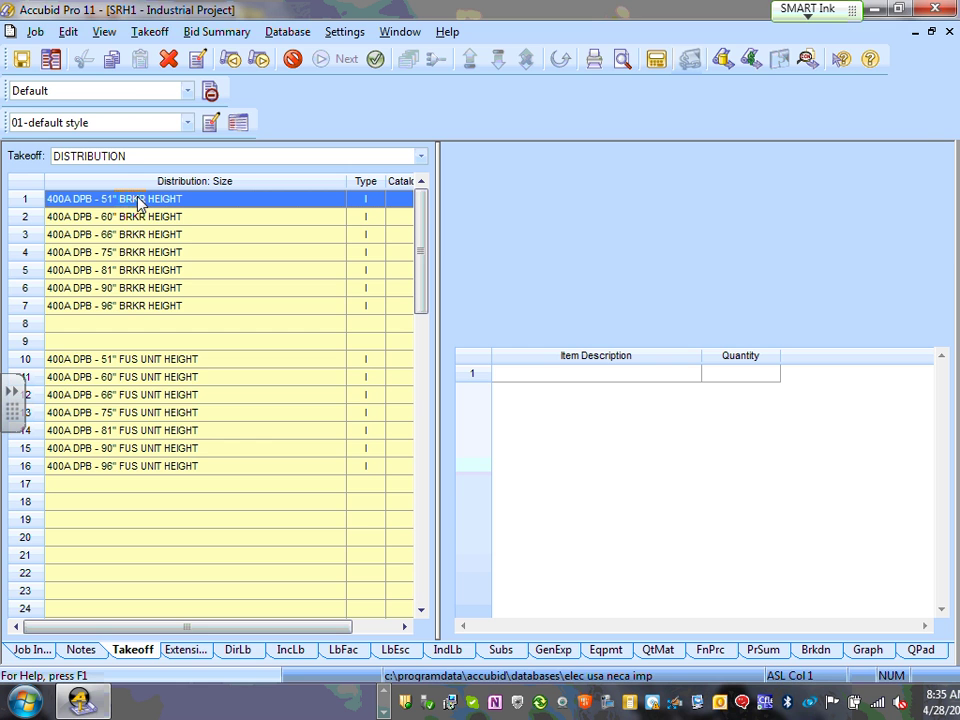
double_click(138, 200)
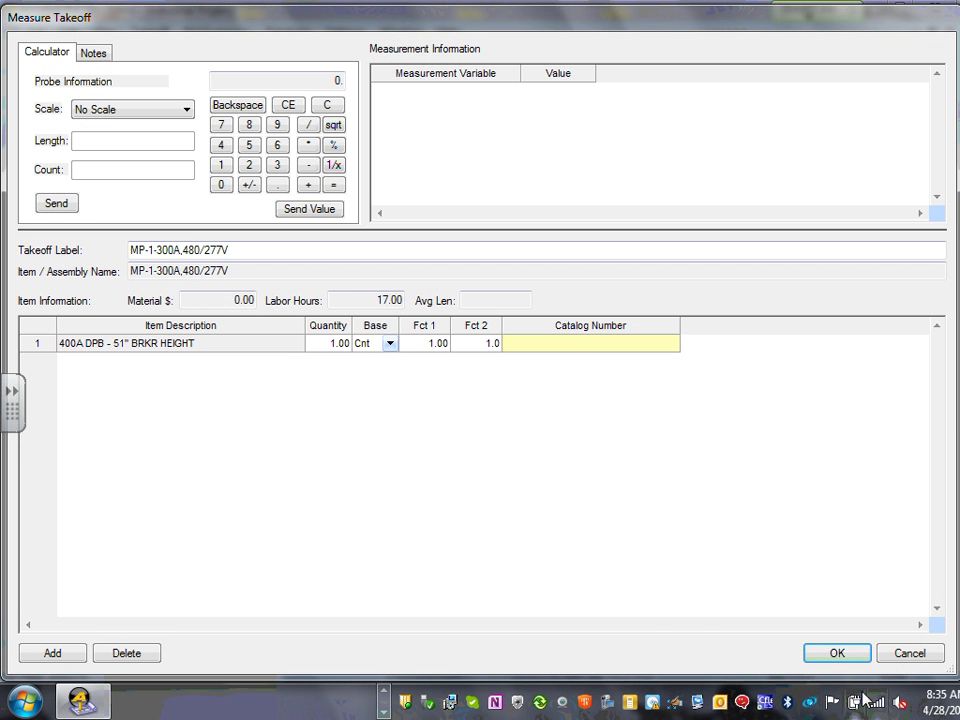
left_click(840, 653)
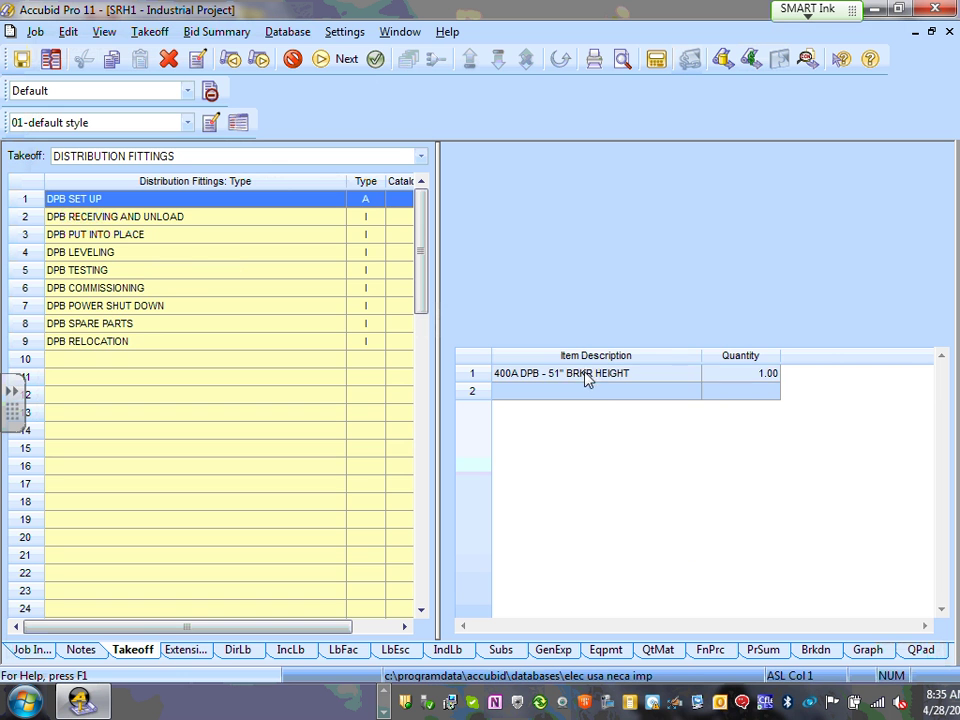
- Finish the MP-1-300A takeoff, count it as 1 on the drawing, and dismiss the notification
right_click(574, 425)
left_click(605, 495)
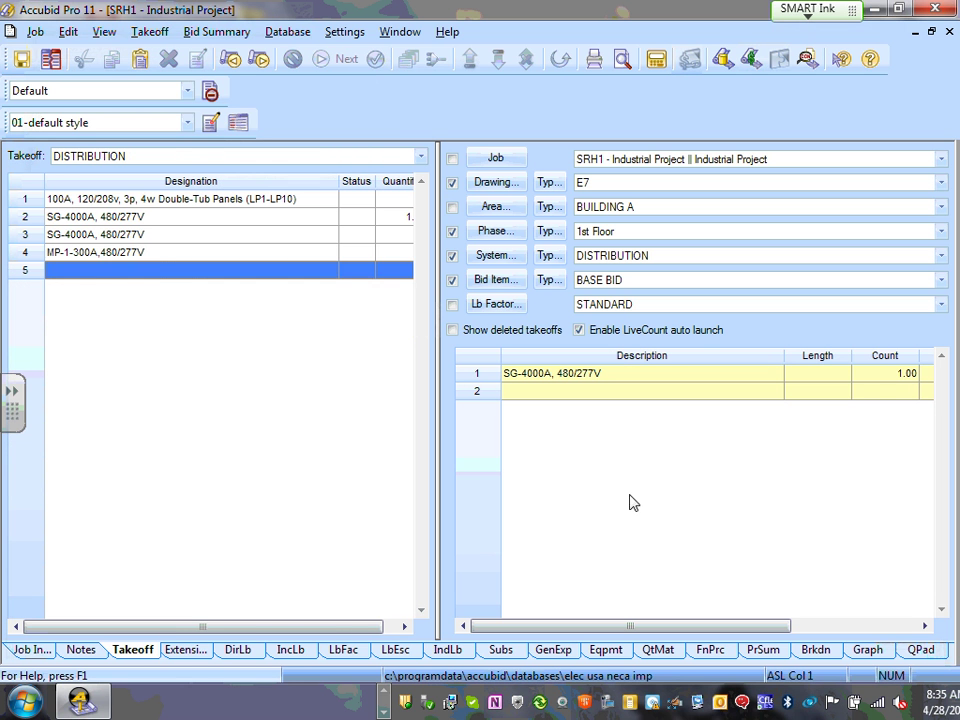
left_click(163, 258)
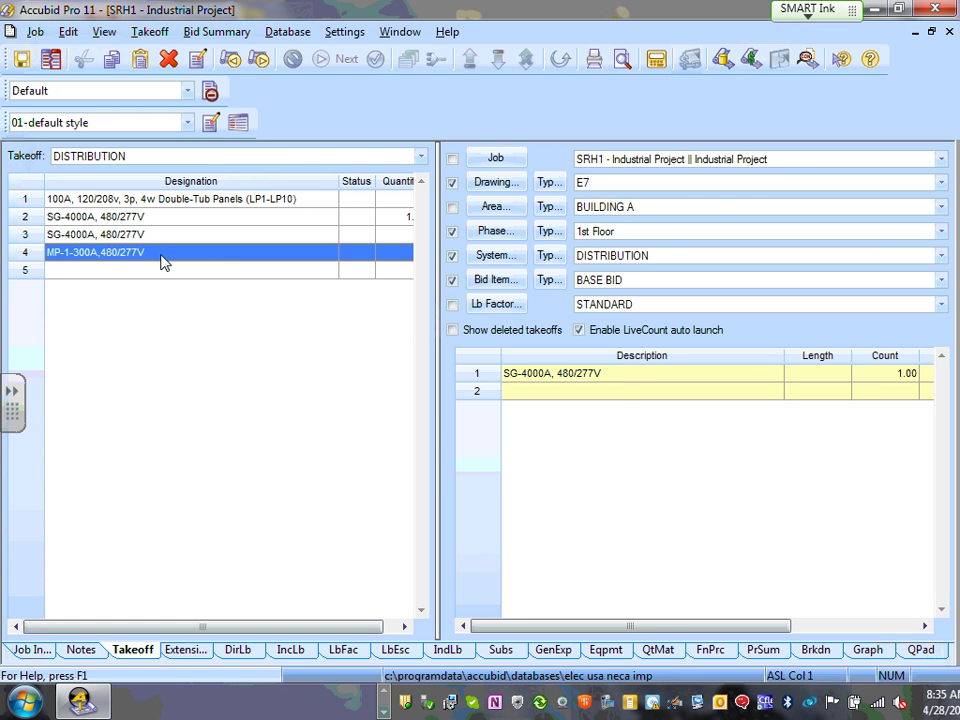
double_click(163, 258)
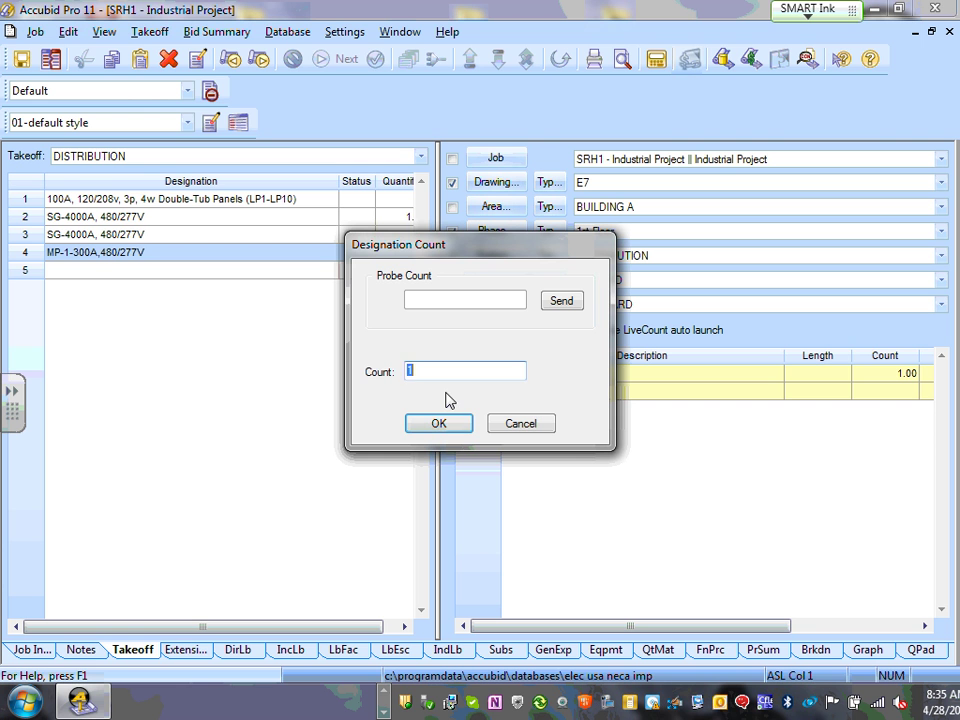
type("1")
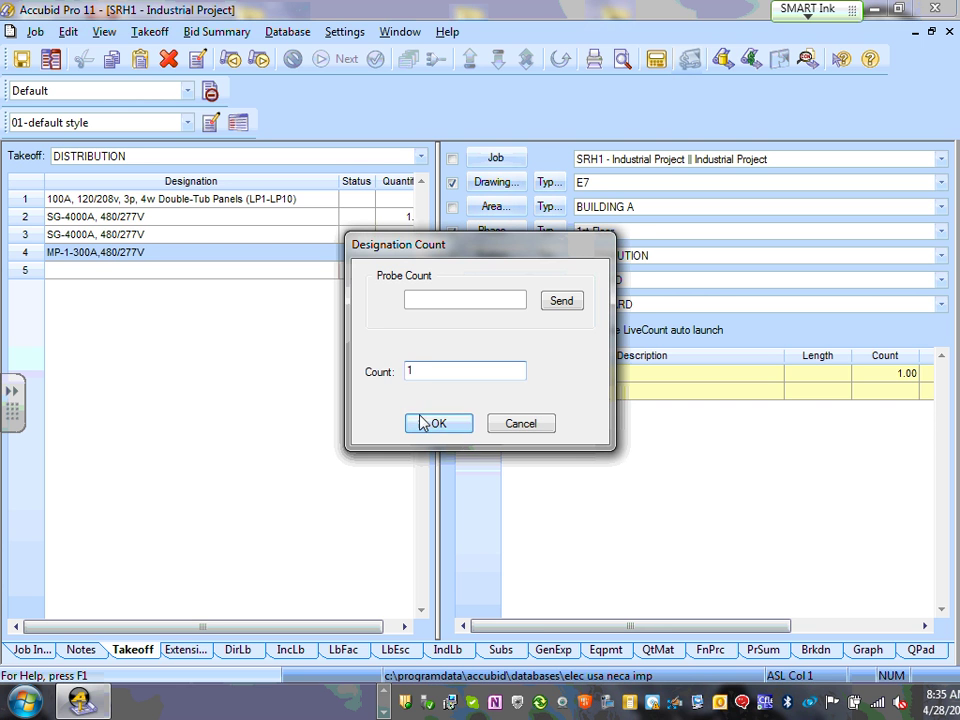
left_click(424, 423)
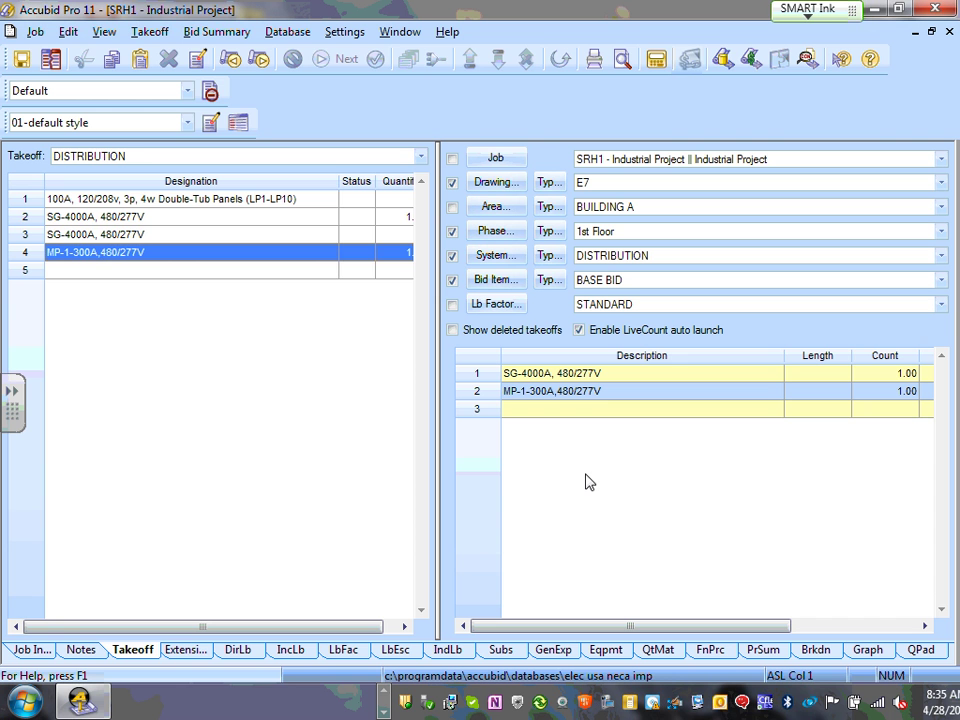
left_click(79, 272)
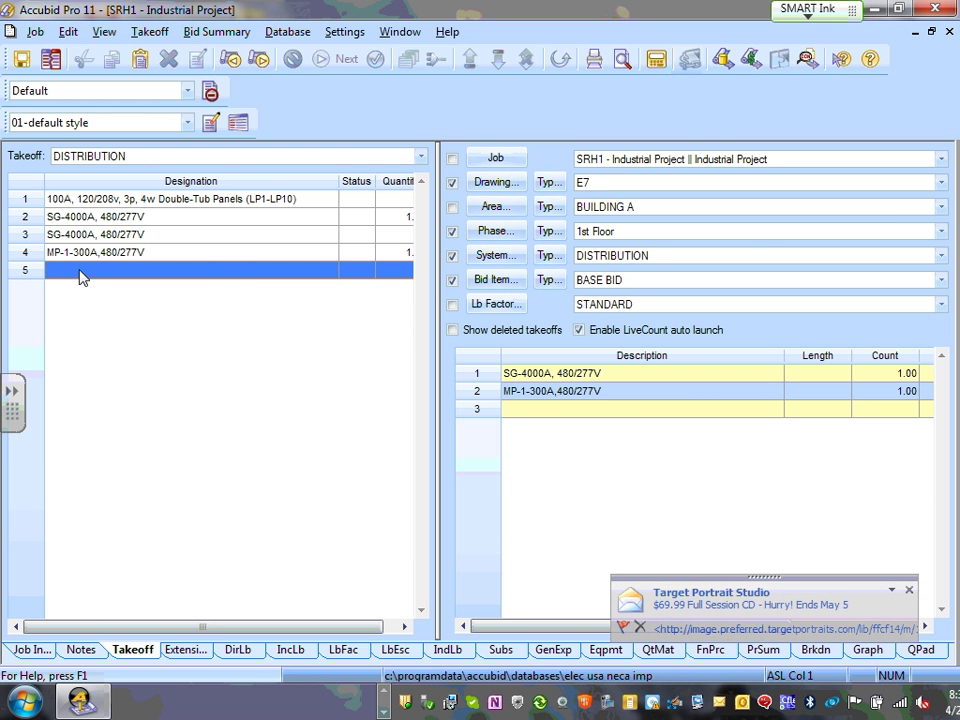
left_click(909, 591)
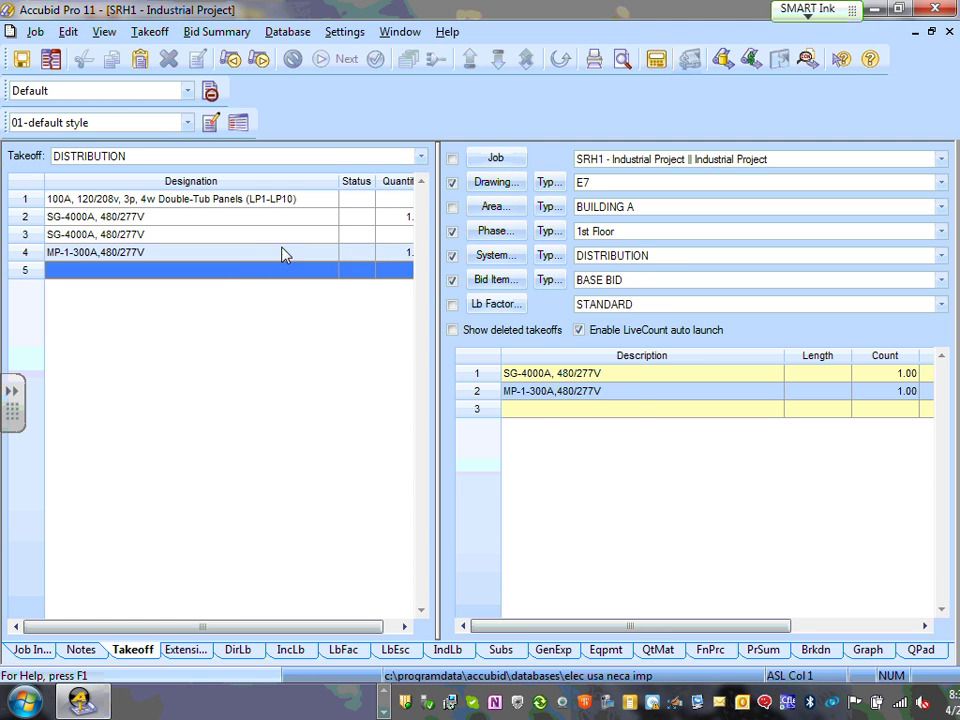
- Create a new designation T1-75KVA, 480//208/120V in row 5
double_click(229, 273)
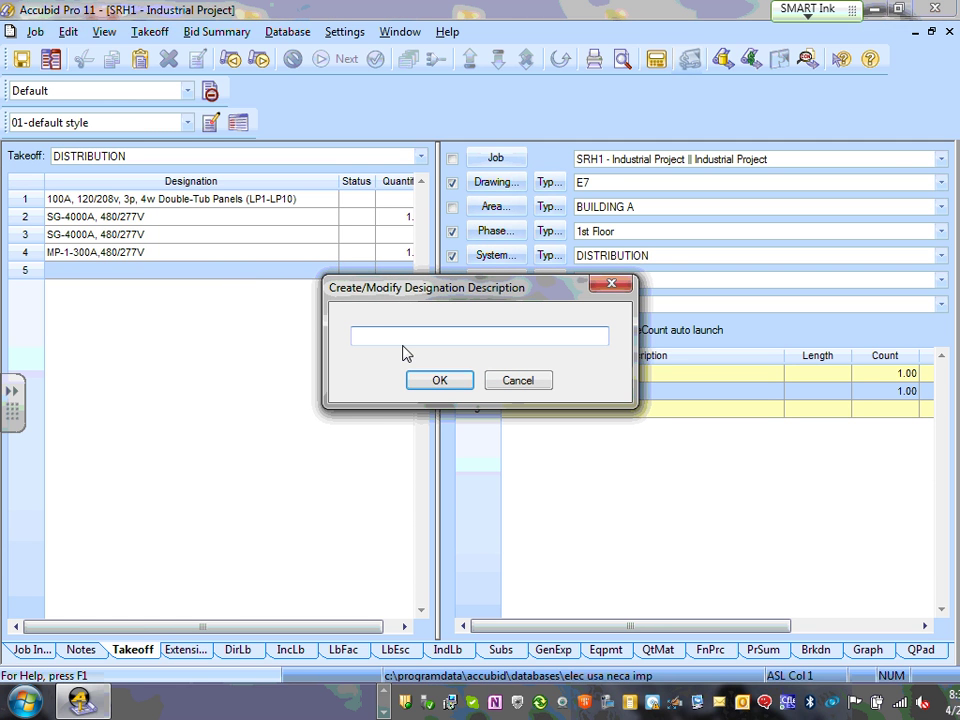
type("T1-")
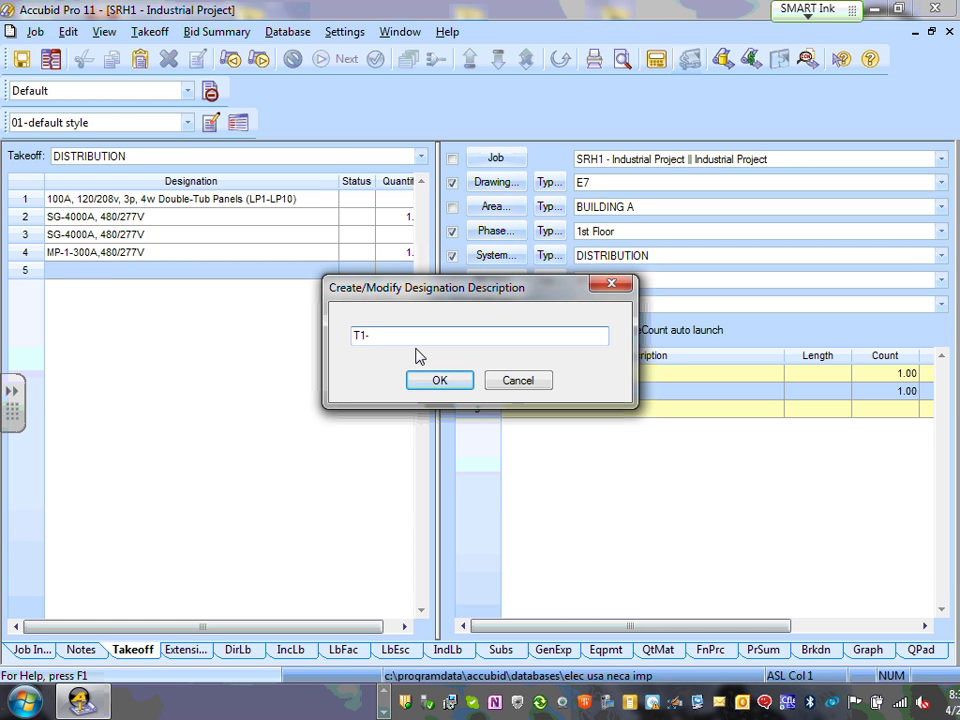
type("75KVA")
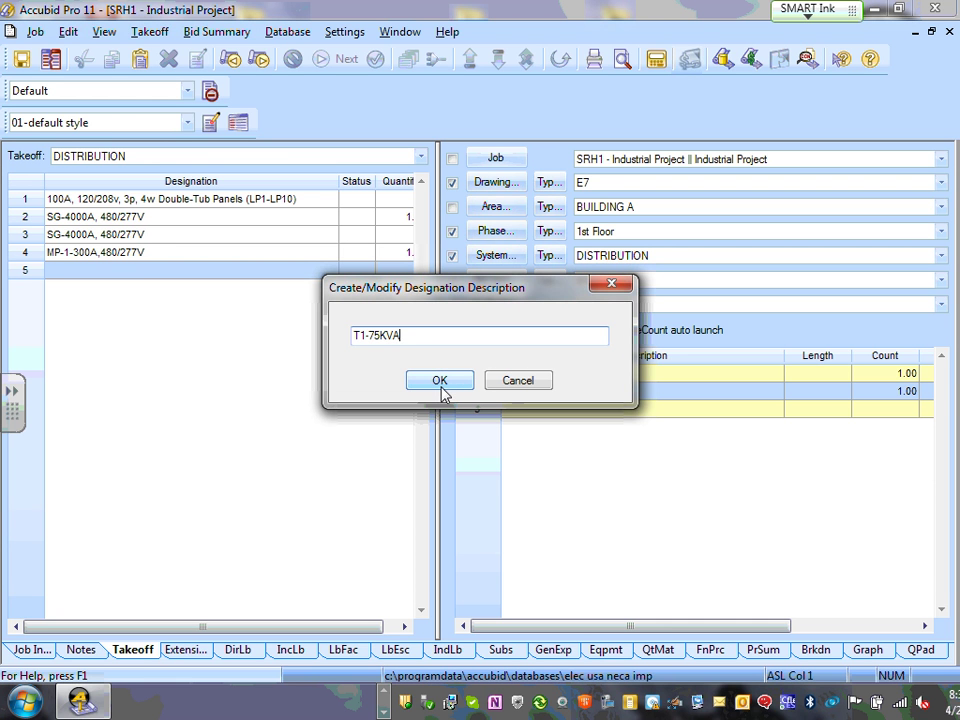
type(". 4")
type("80")
type("/20")
type("8")
type("/")
type("120")
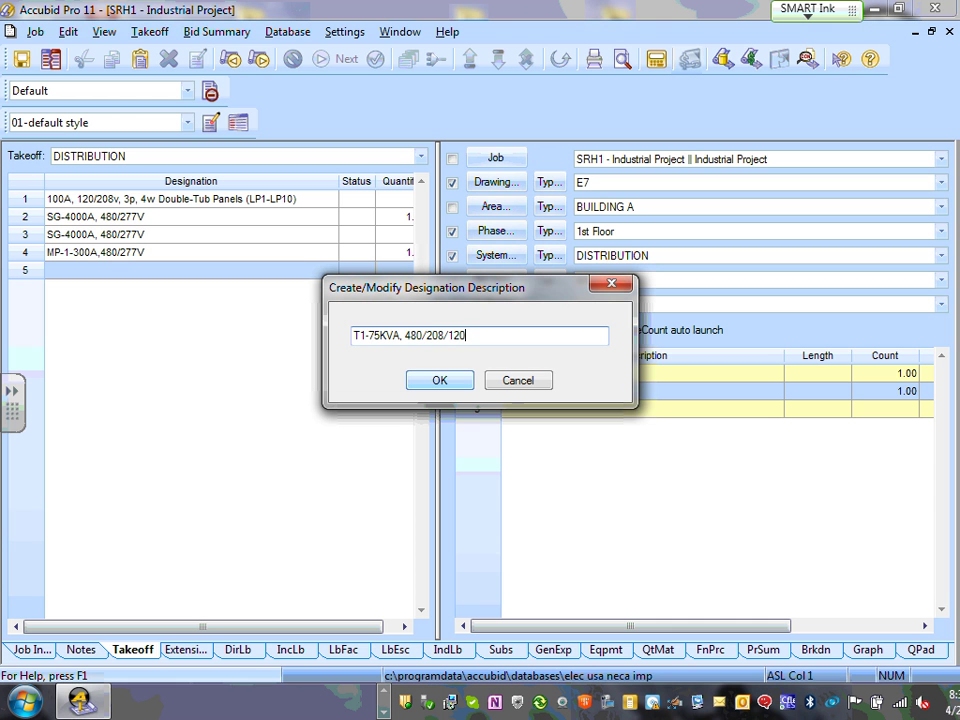
left_click(429, 341)
type("/120")
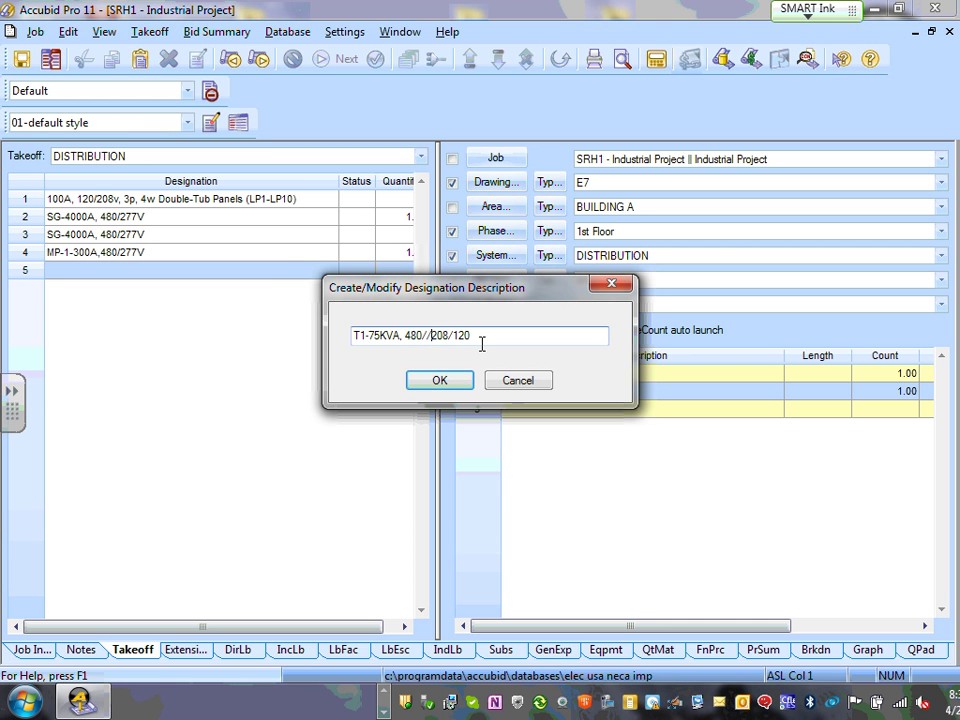
type("V")
left_click(440, 381)
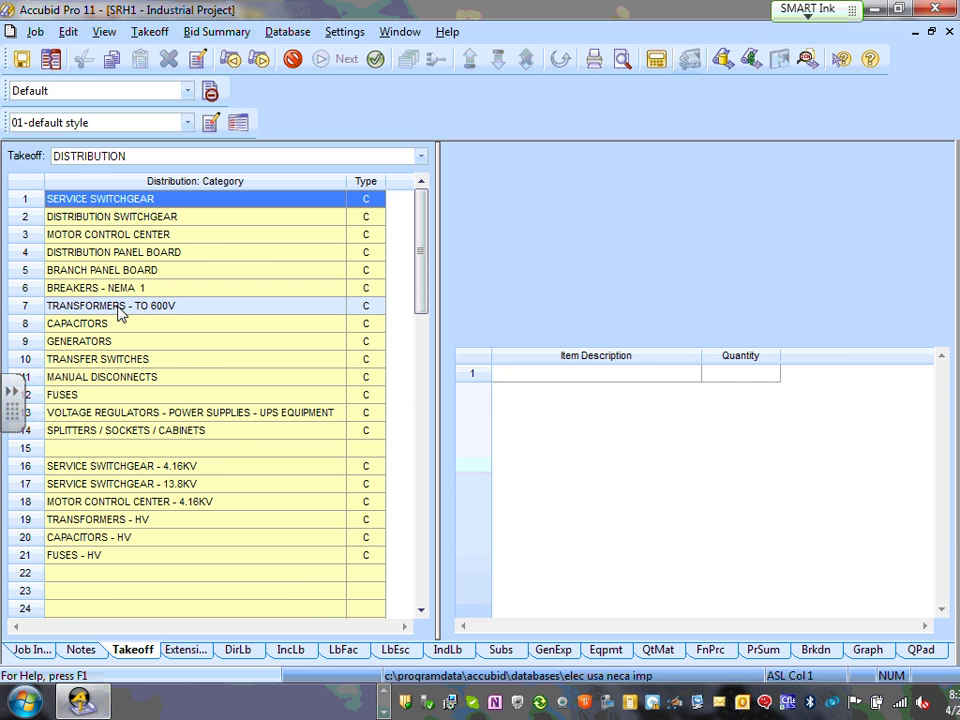
- Take off the 75KVA 3PH TRANSFORMER - GP - FLOOR MNT from TRANSFORMERS - TO 600V
double_click(118, 307)
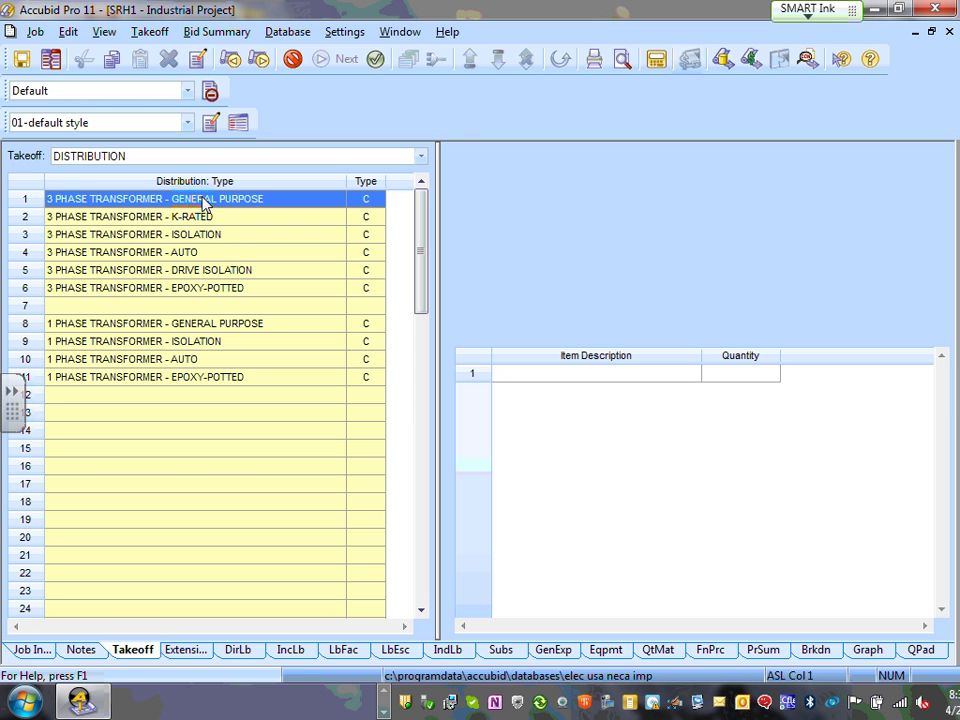
double_click(203, 199)
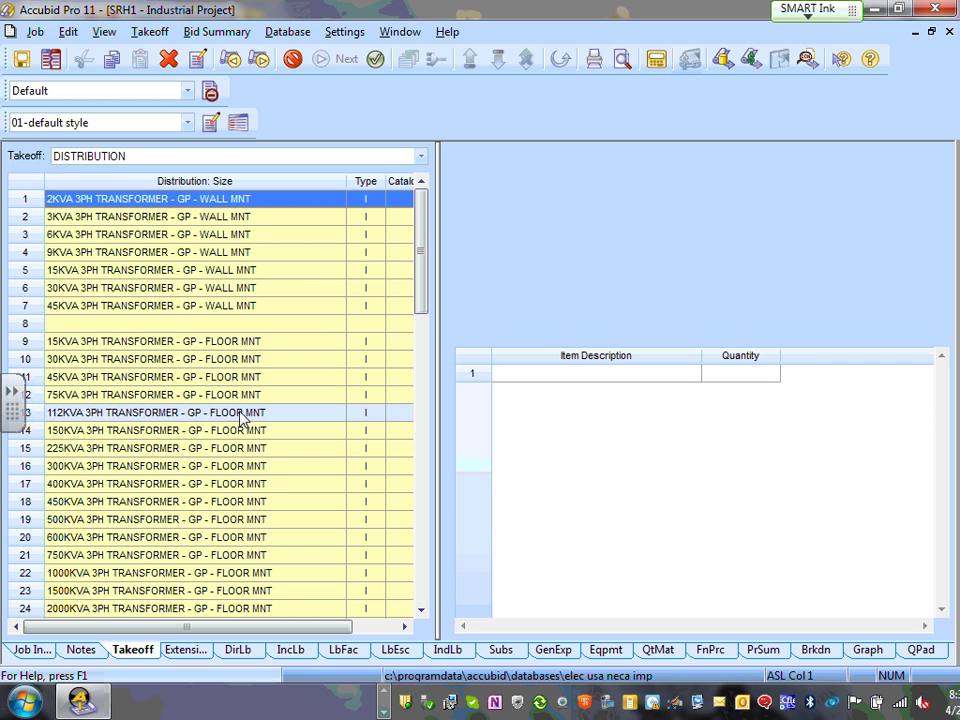
mouse_move(422, 272)
left_mouse_down()
mouse_move(424, 317)
mouse_move(424, 294)
left_mouse_up()
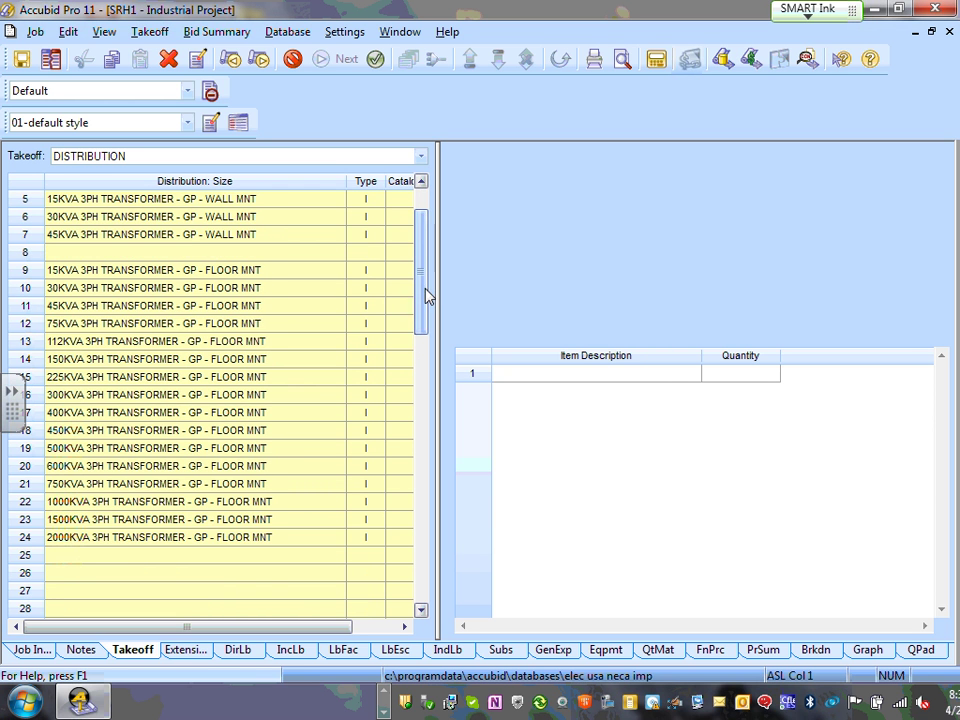
double_click(136, 327)
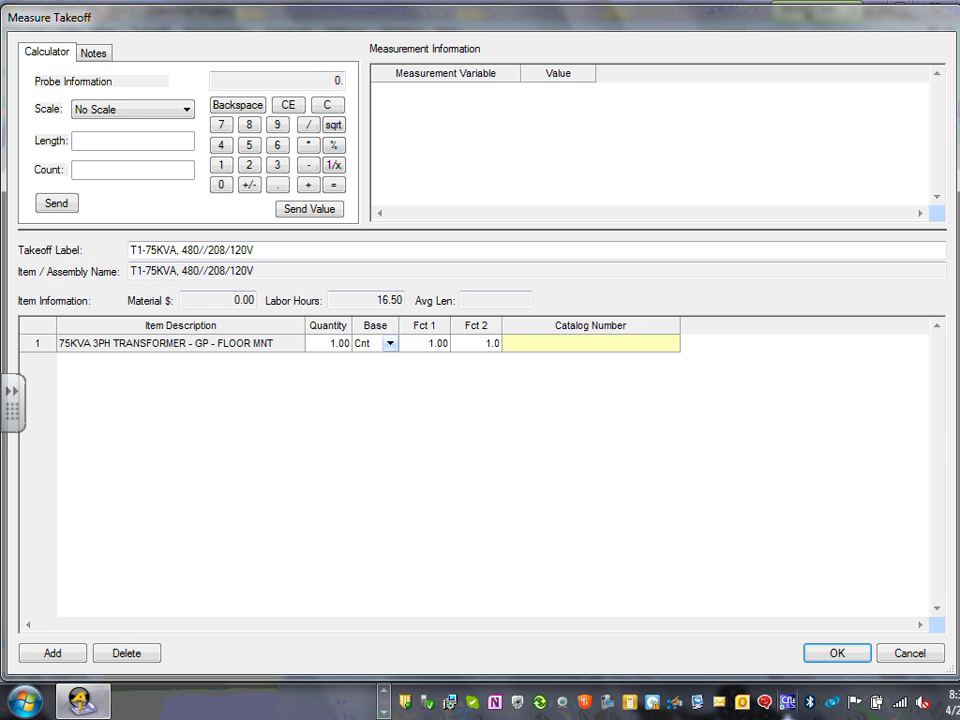
- Accept one transformer, finish the T1-75KVA takeoff and count it as 1 on the drawing
left_click(828, 659)
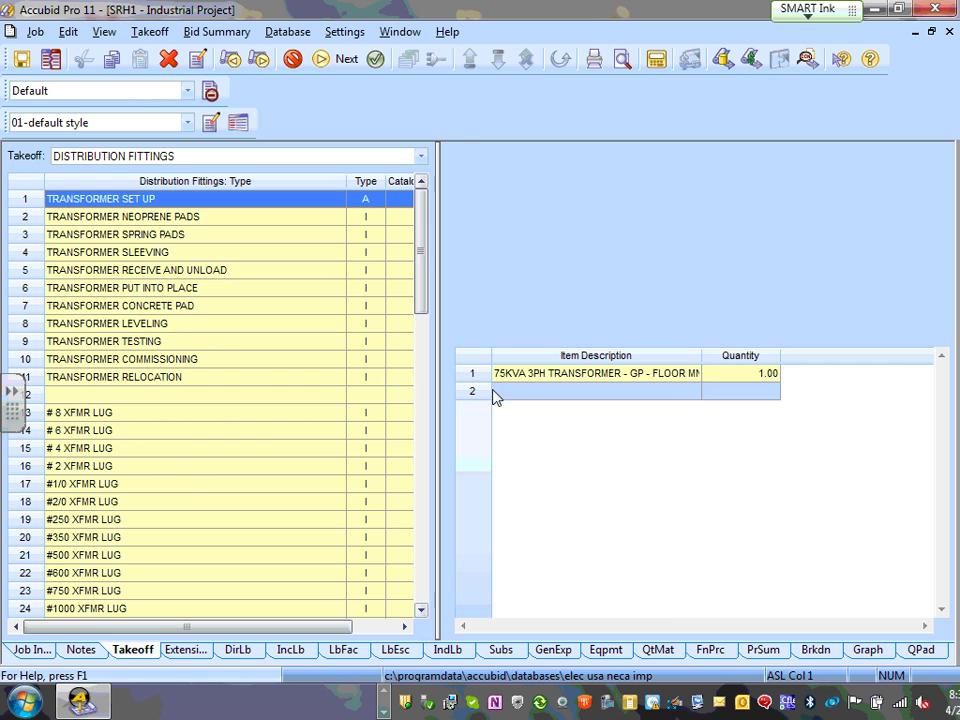
right_click(559, 446)
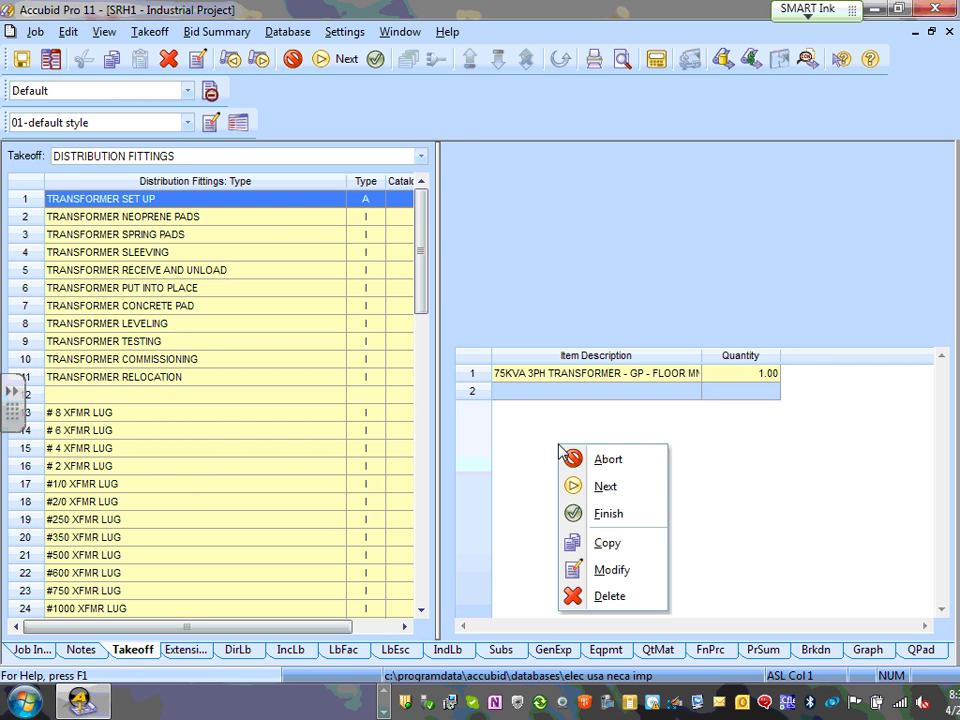
left_click(618, 522)
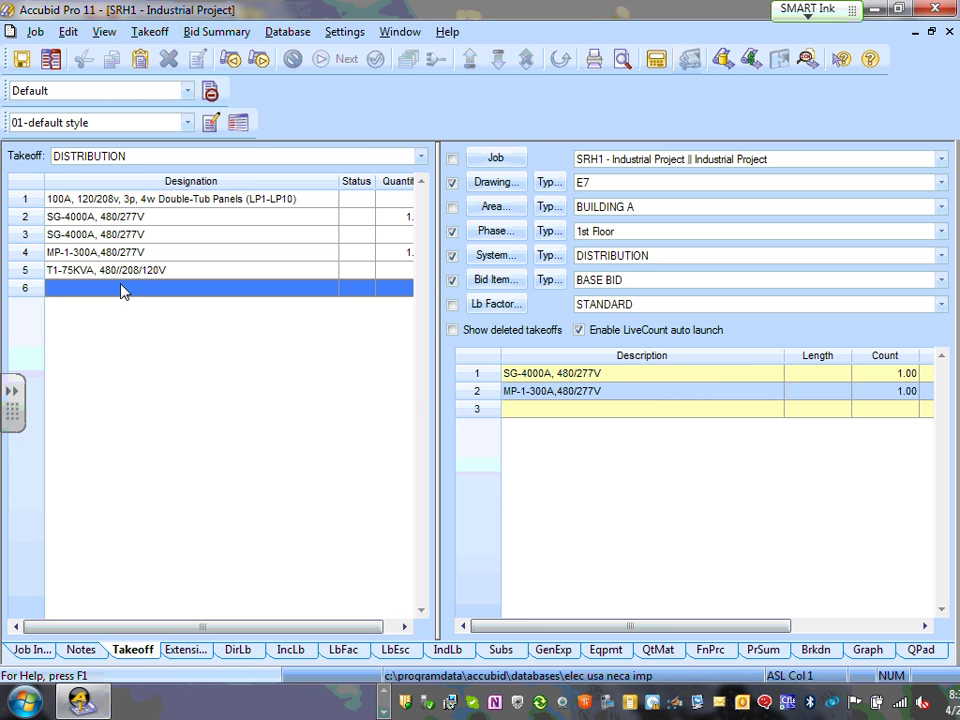
left_click(127, 276)
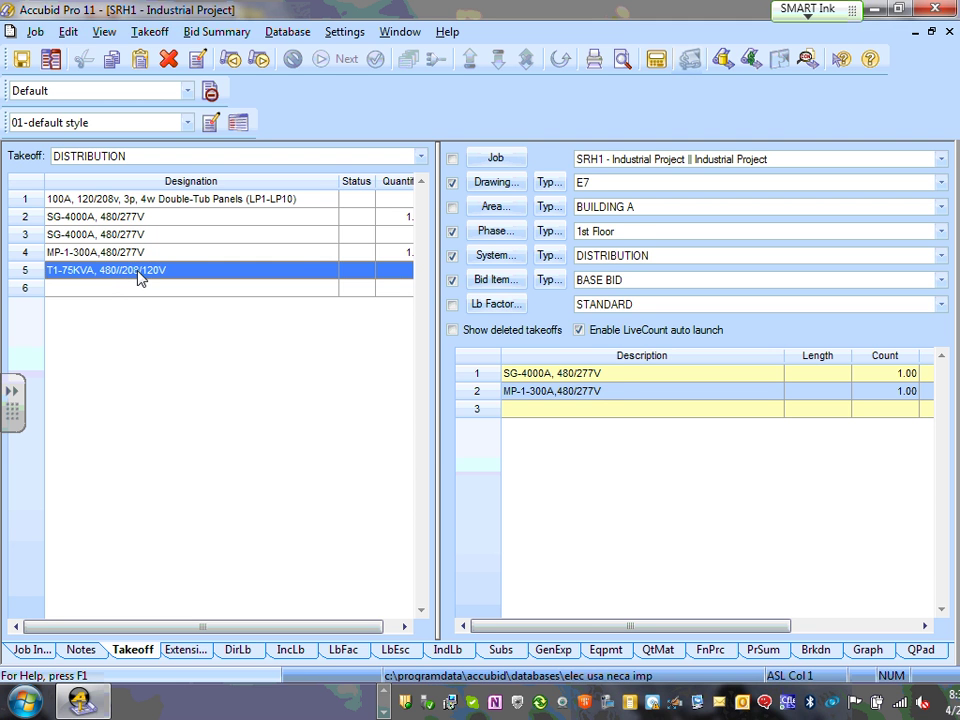
double_click(140, 278)
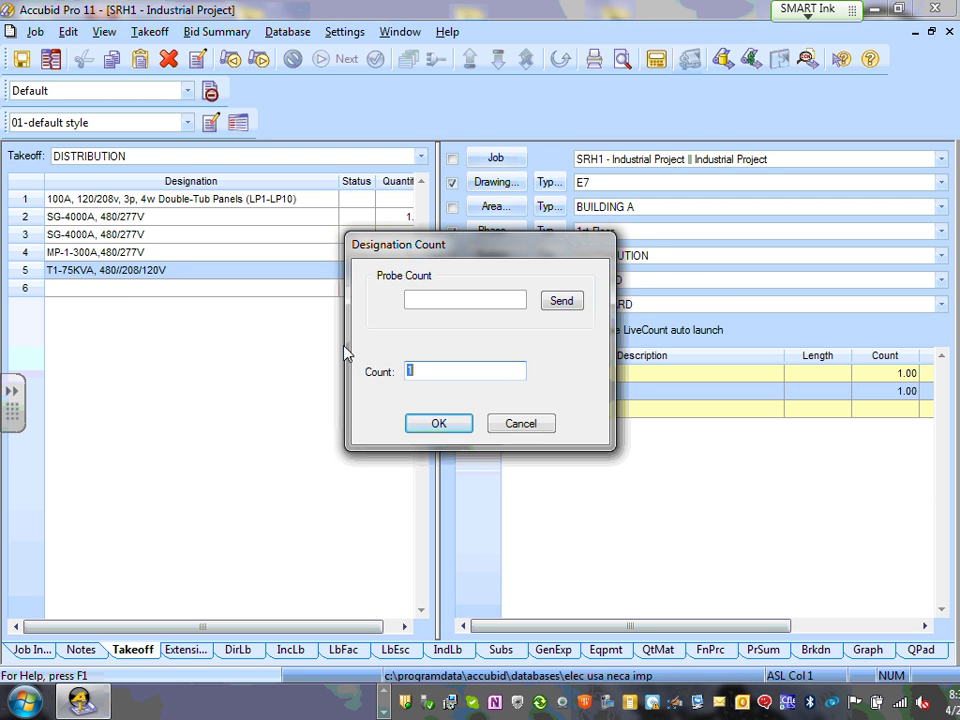
left_click(438, 424)
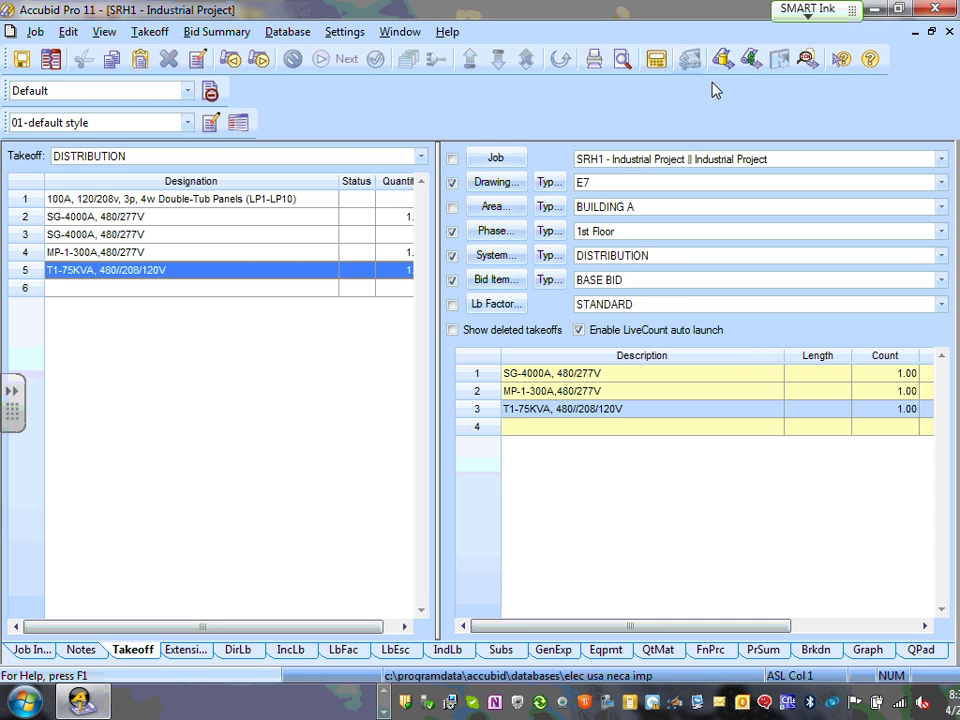
left_click(111, 293)
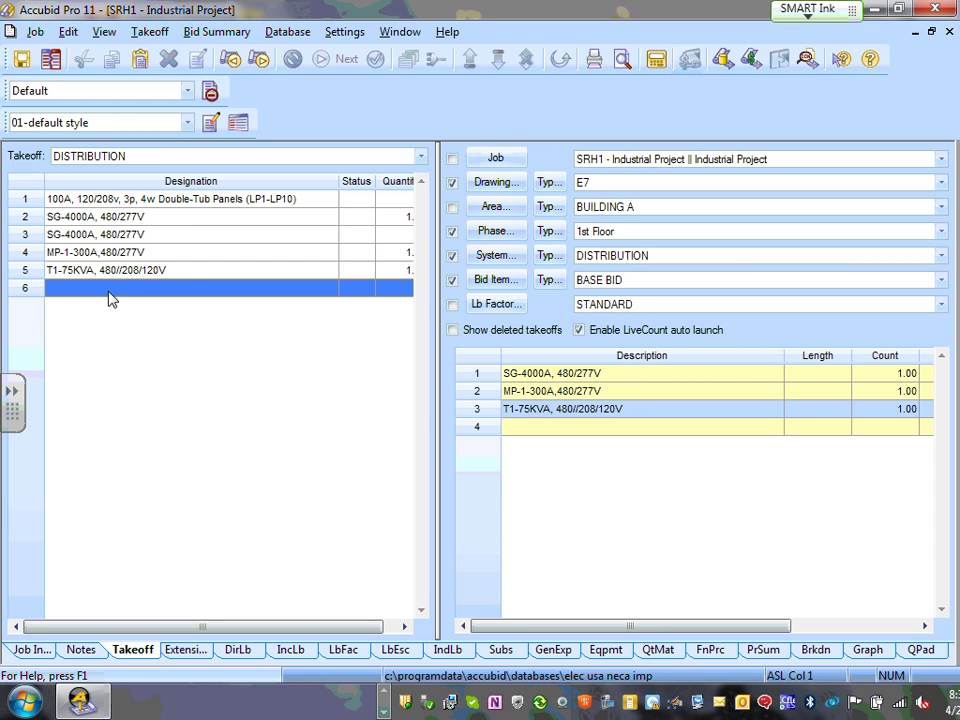
- Create a new designation named Gen-1 in row 6
double_click(107, 294)
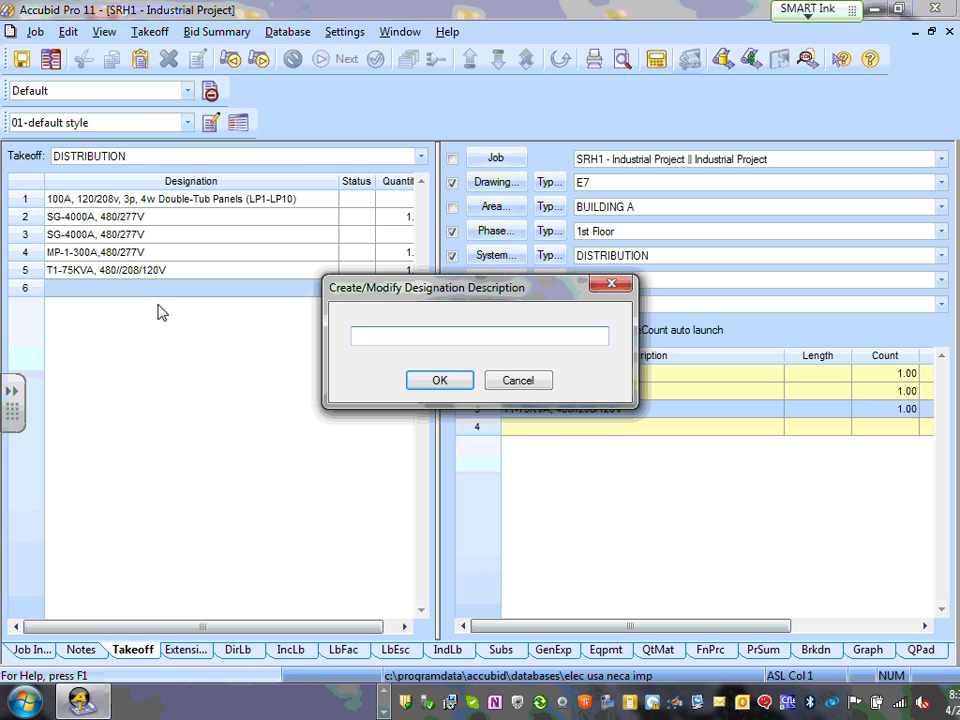
type("Gen-1")
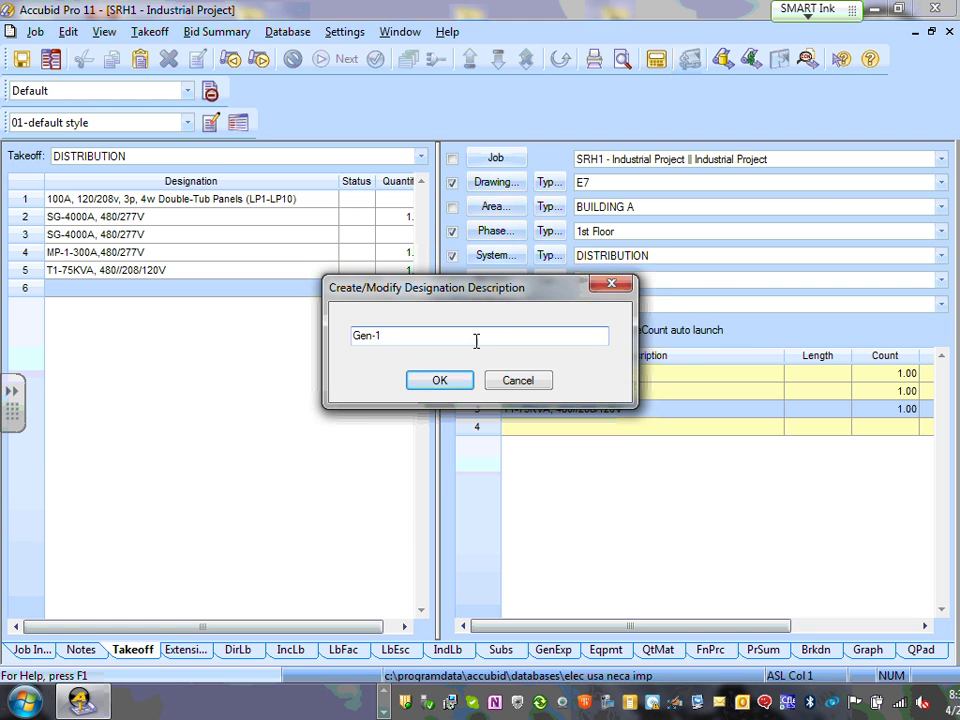
left_click(447, 381)
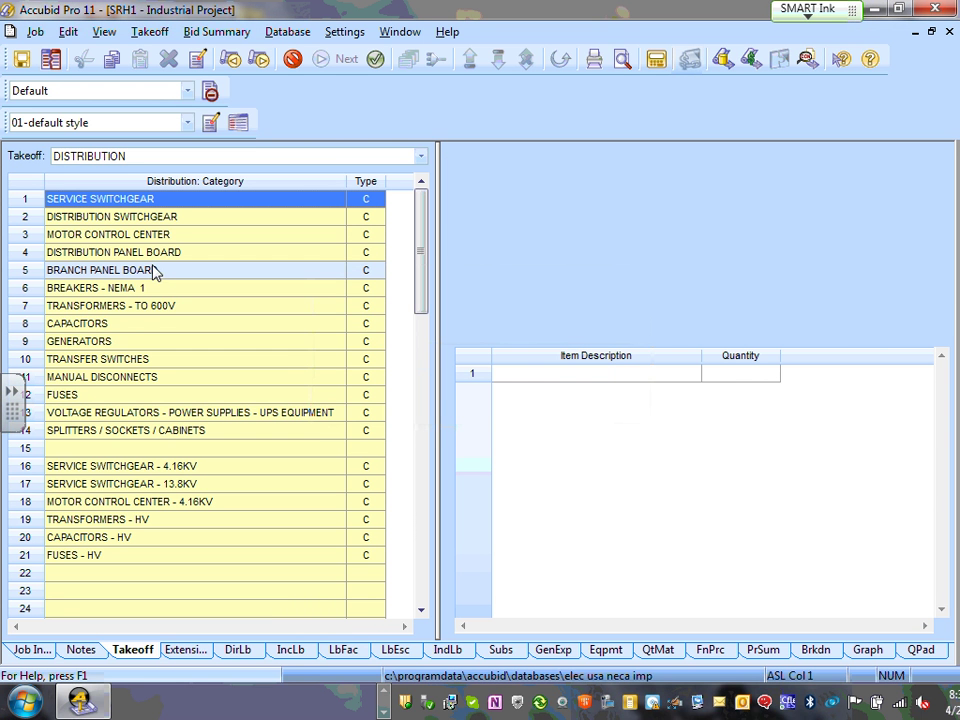
- Take off one 1250KW GENERATOR - DIESEL under Gen-1 and finish the takeoff
left_click(110, 345)
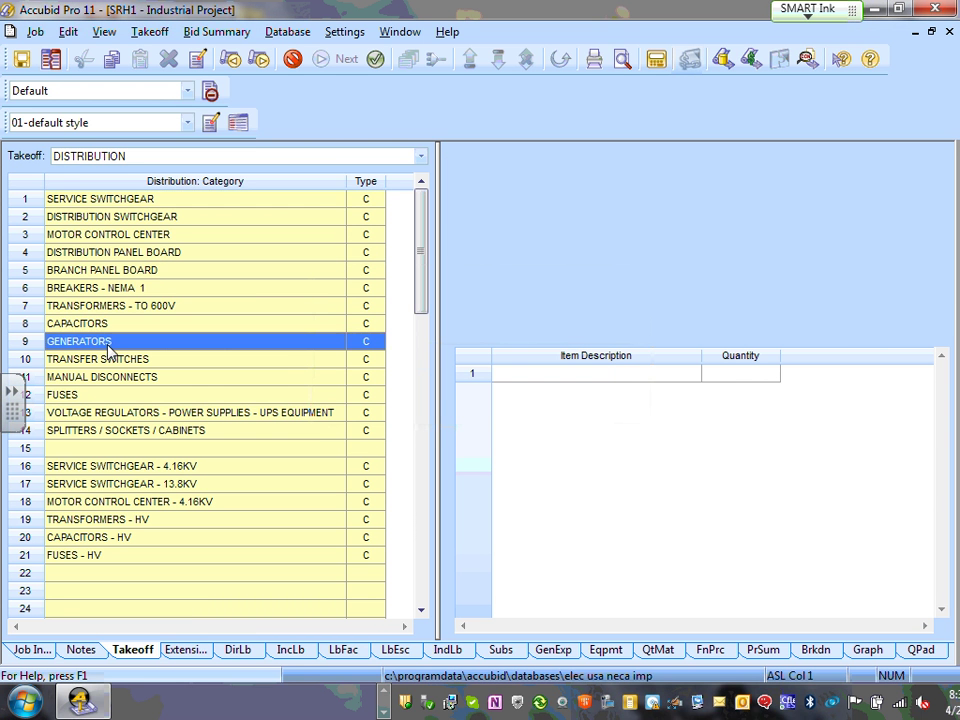
double_click(110, 345)
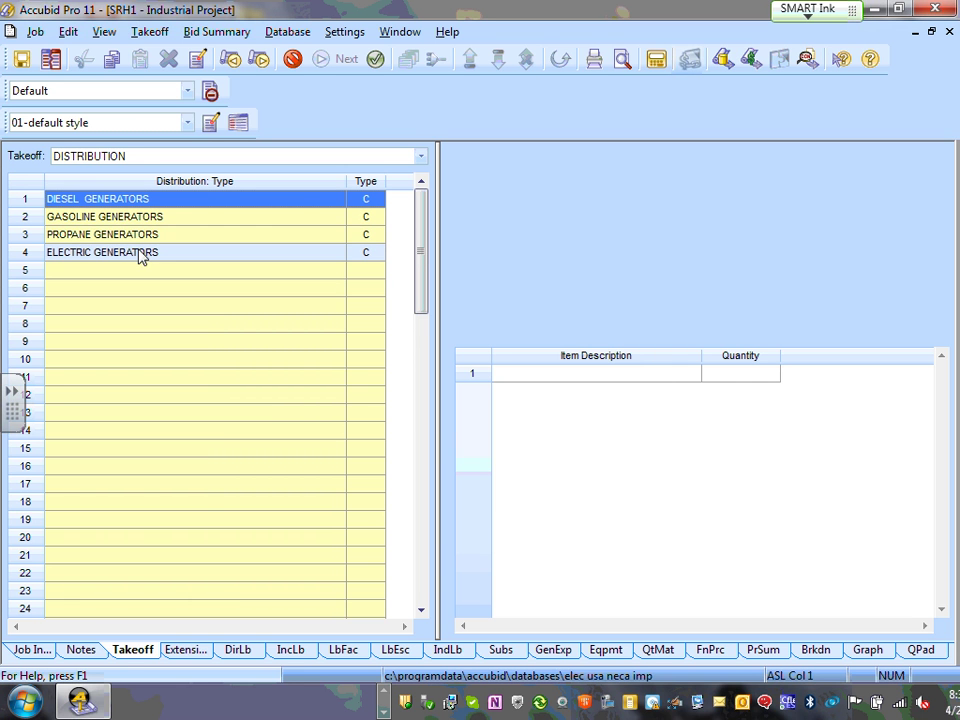
double_click(121, 199)
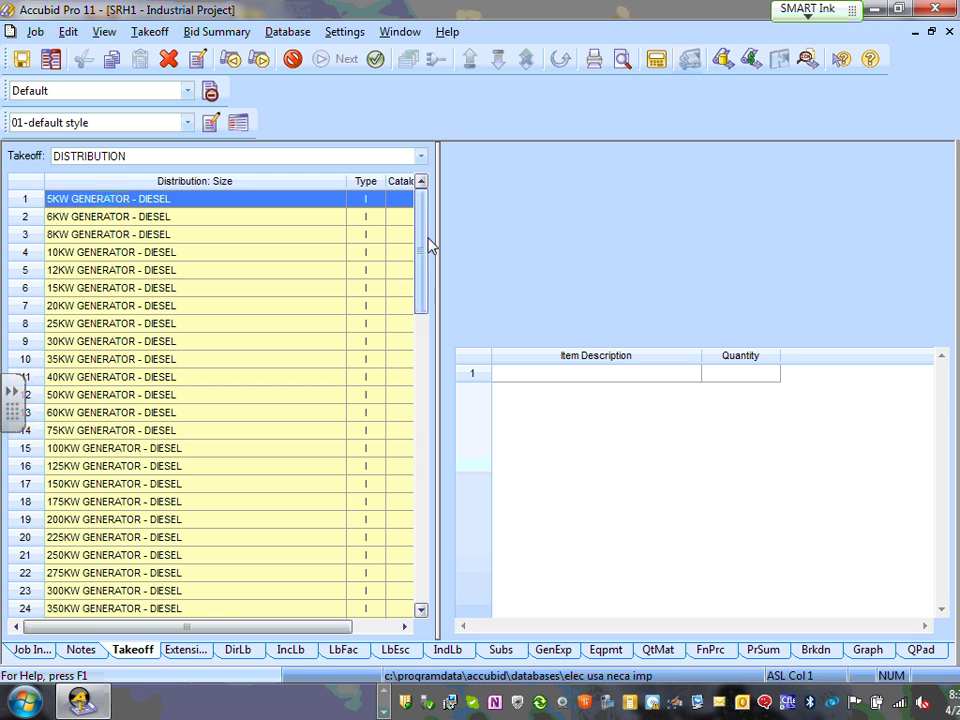
left_click_drag(428, 244, 422, 321)
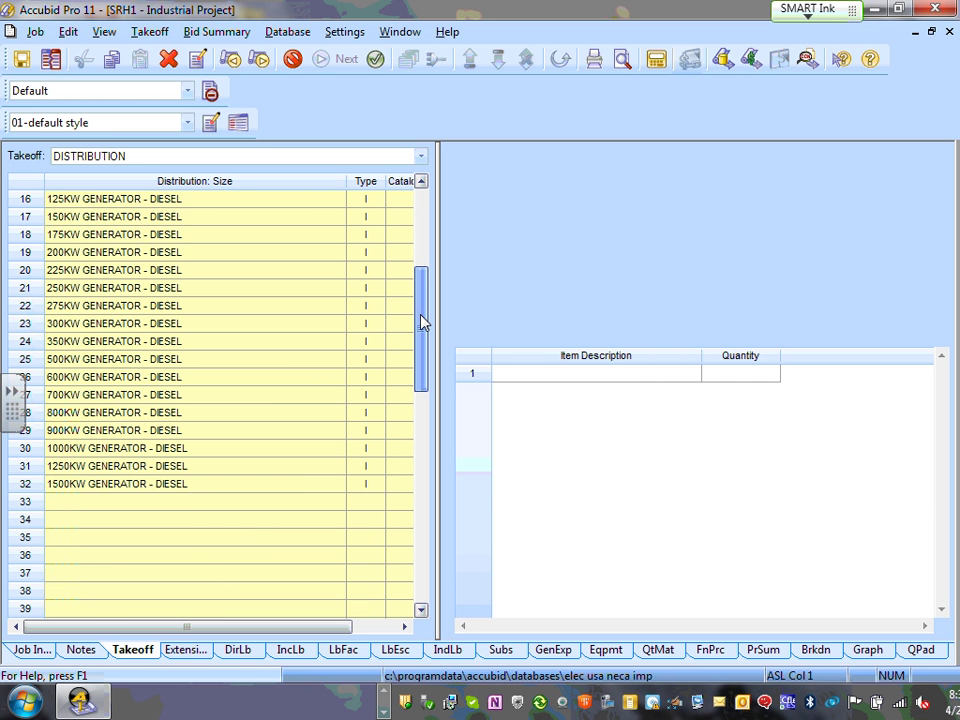
left_click(105, 471)
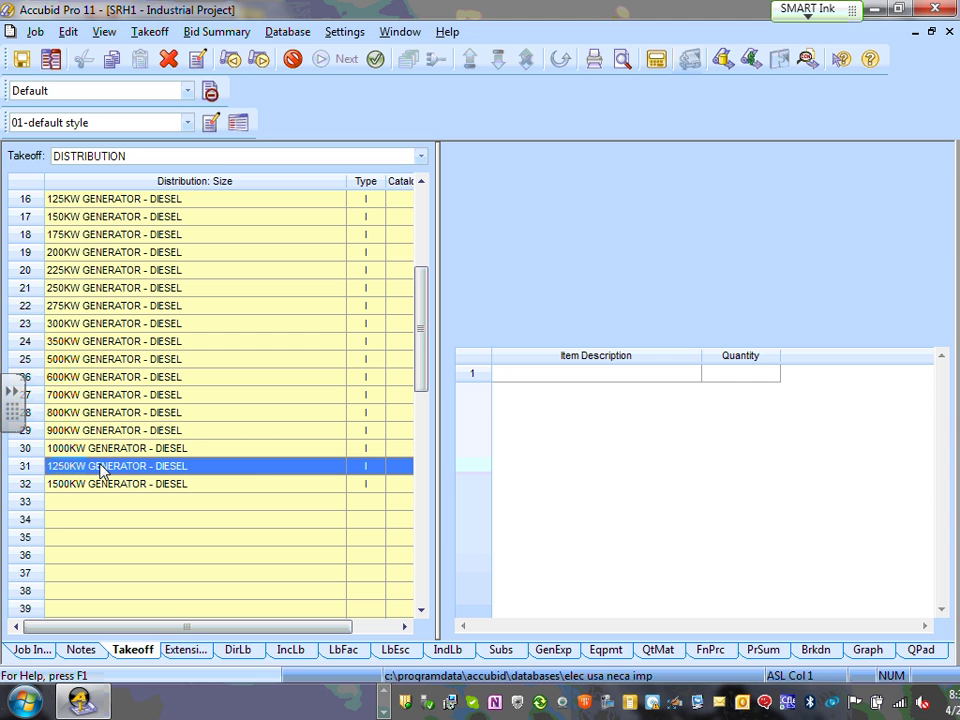
double_click(100, 472)
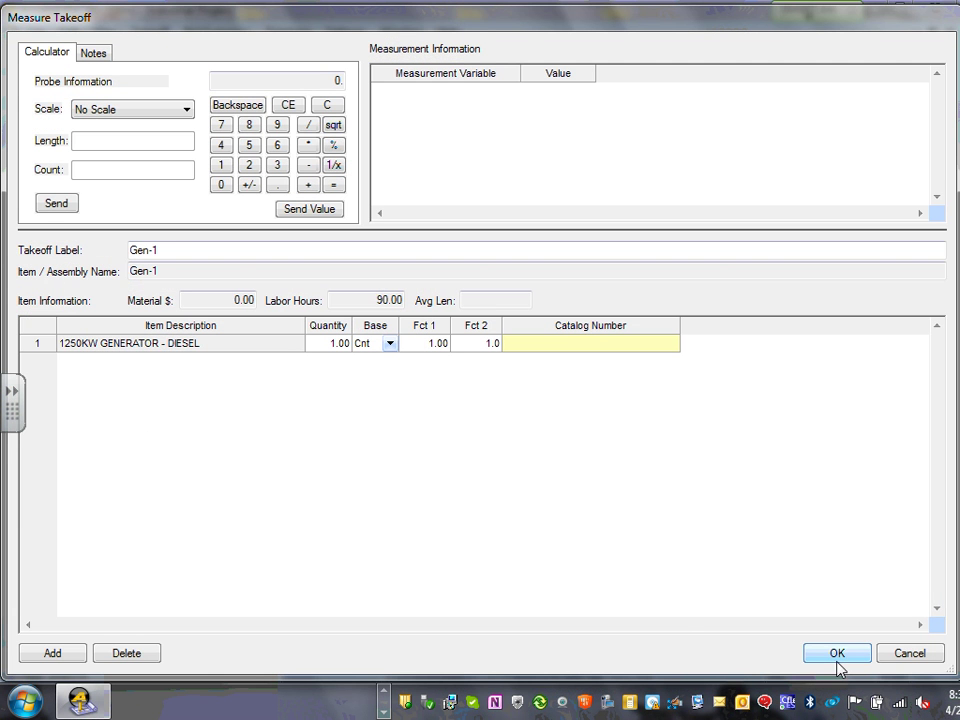
left_click(837, 652)
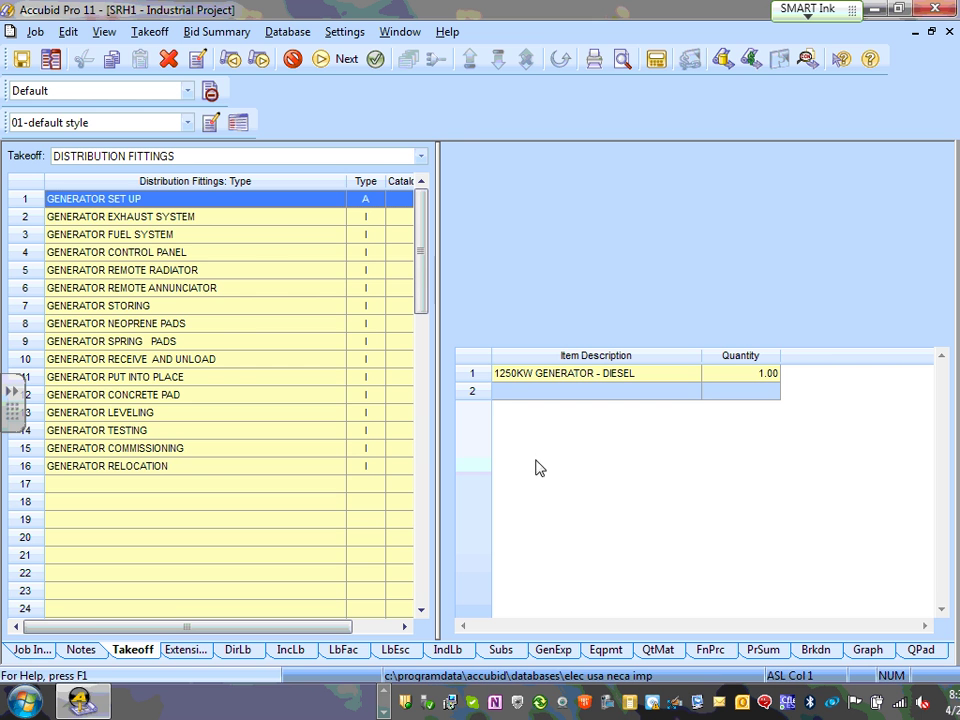
right_click(537, 452)
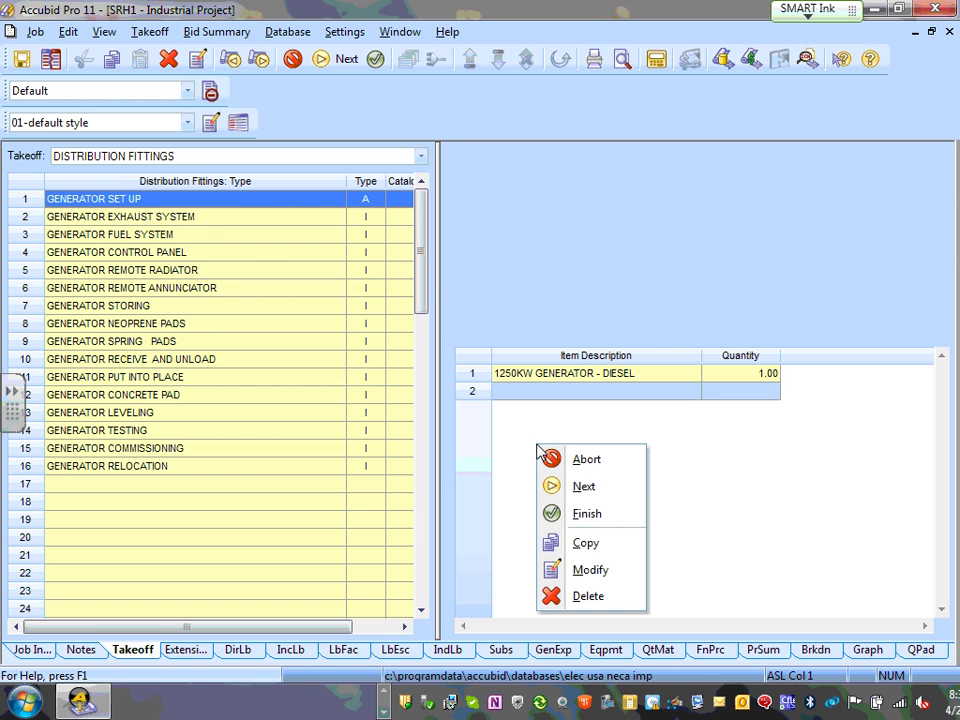
left_click(588, 515)
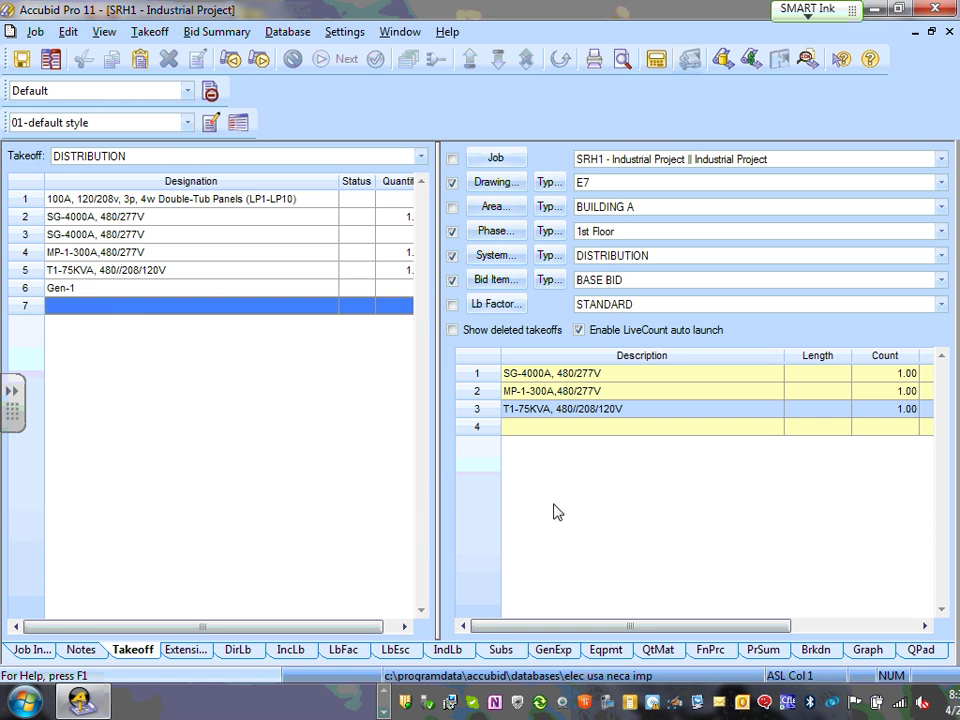
left_click(105, 292)
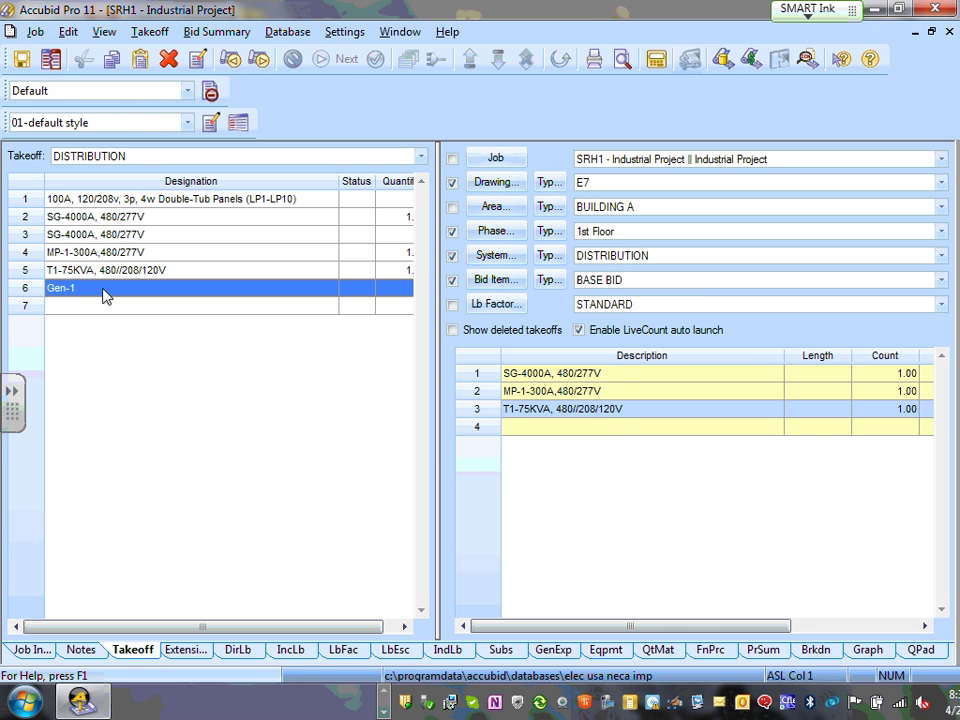
- Count Gen-1 as 1 on drawing E7 and paste a copy of it into row 7
double_click(104, 292)
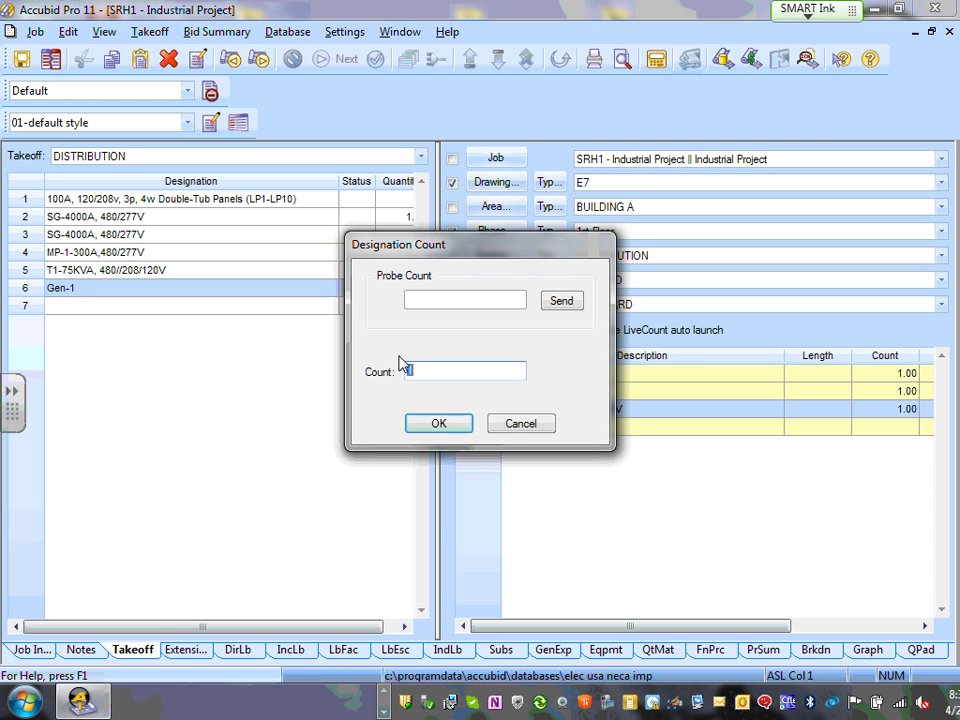
left_click(446, 428)
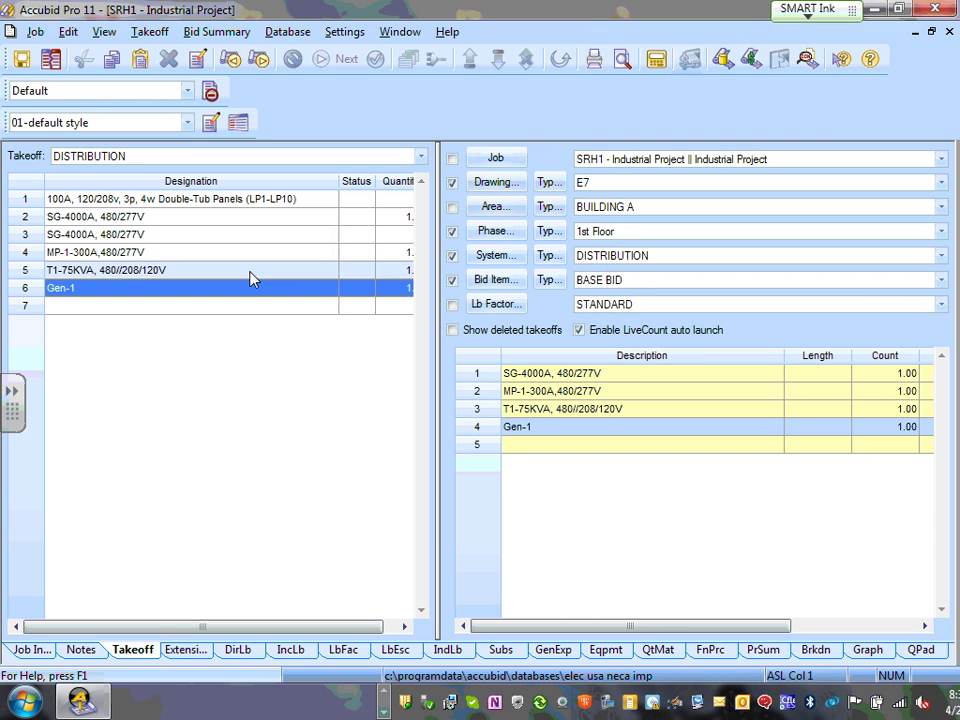
right_click(62, 293)
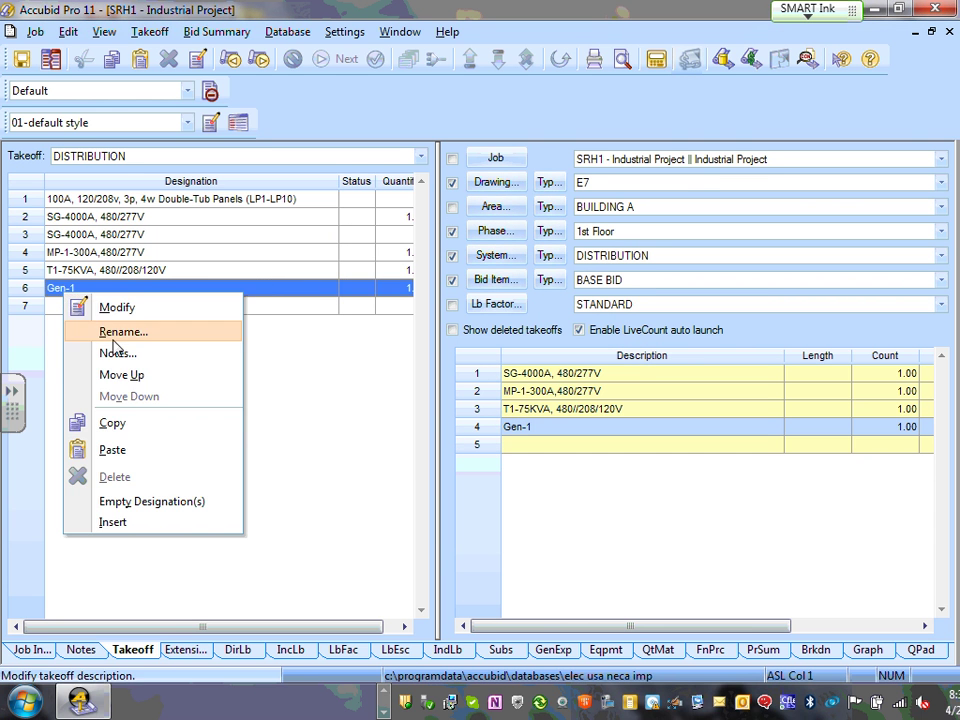
left_click(120, 425)
right_click(70, 307)
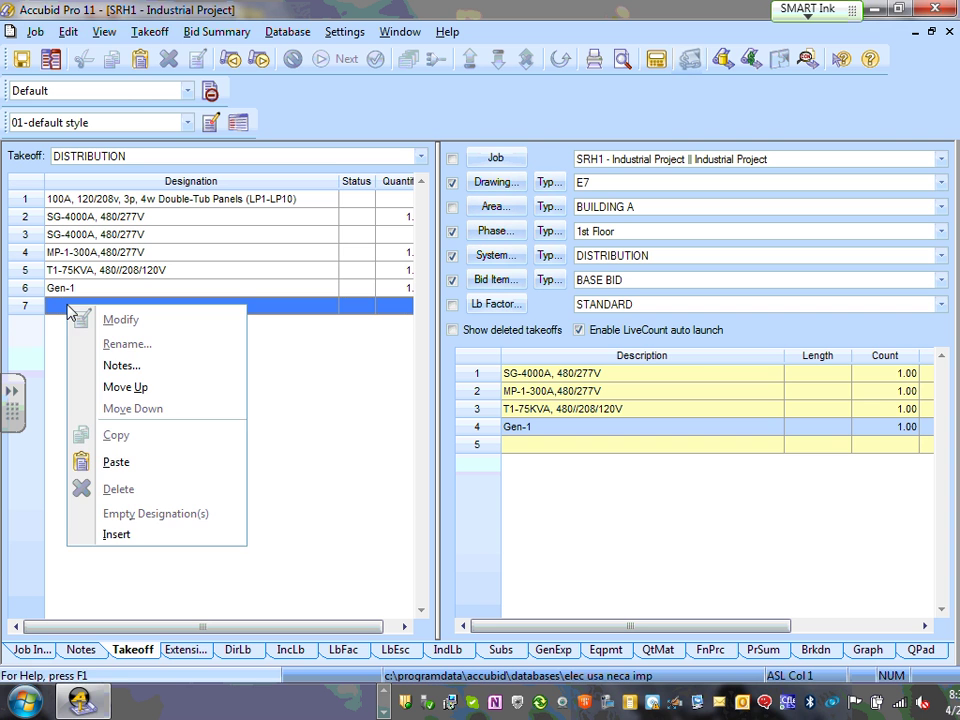
left_click(117, 459)
- Rename the copied designation from Gen-1 to Gen-2
right_click(127, 309)
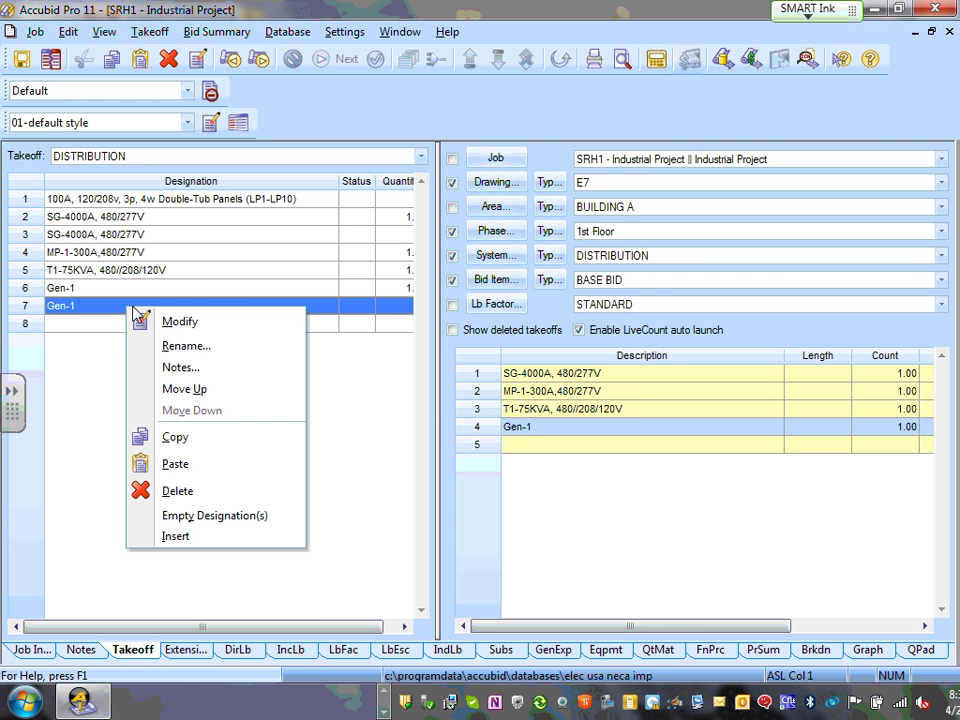
left_click(205, 347)
left_click(406, 336)
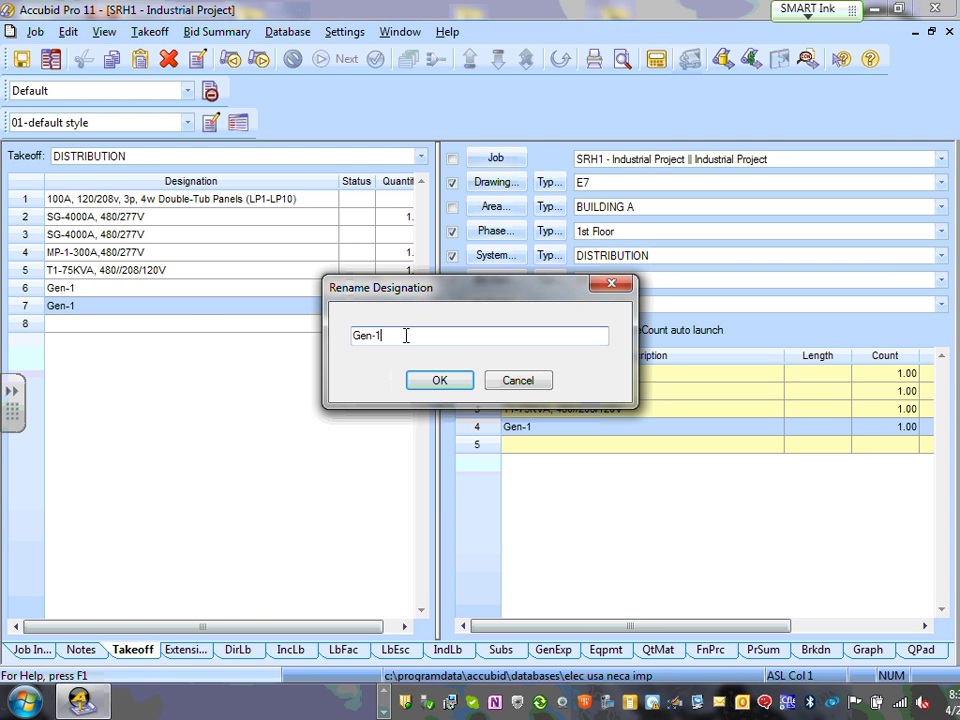
key("BackSpace")
type("2")
left_click(439, 380)
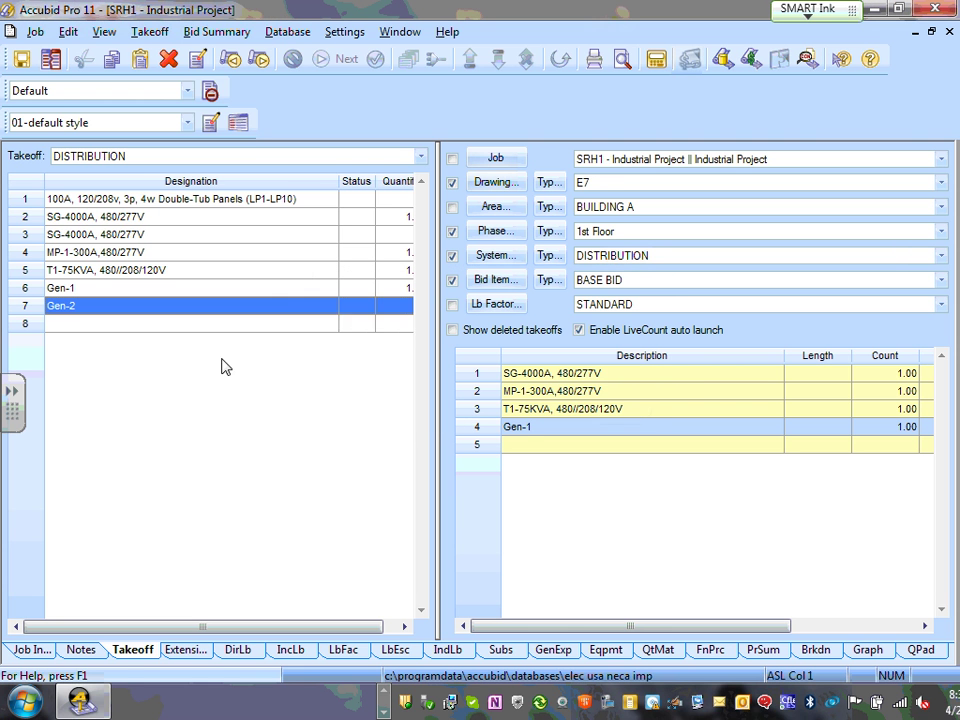
- Count the Gen-2 designation as 1 on the drawing
right_click(203, 314)
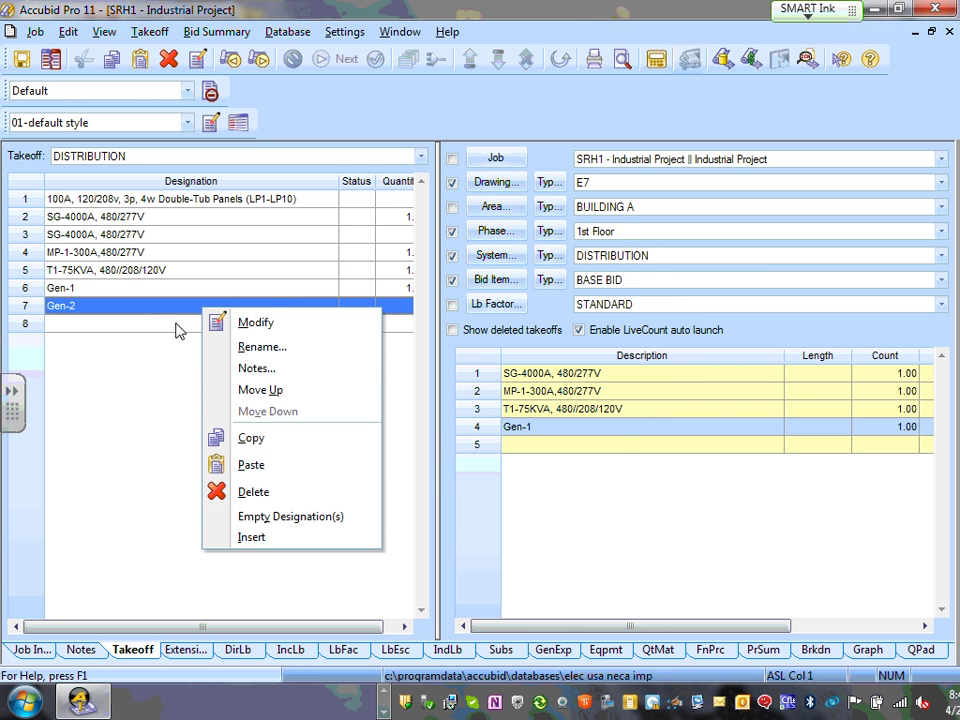
left_click(138, 307)
double_click(138, 307)
left_click(437, 422)
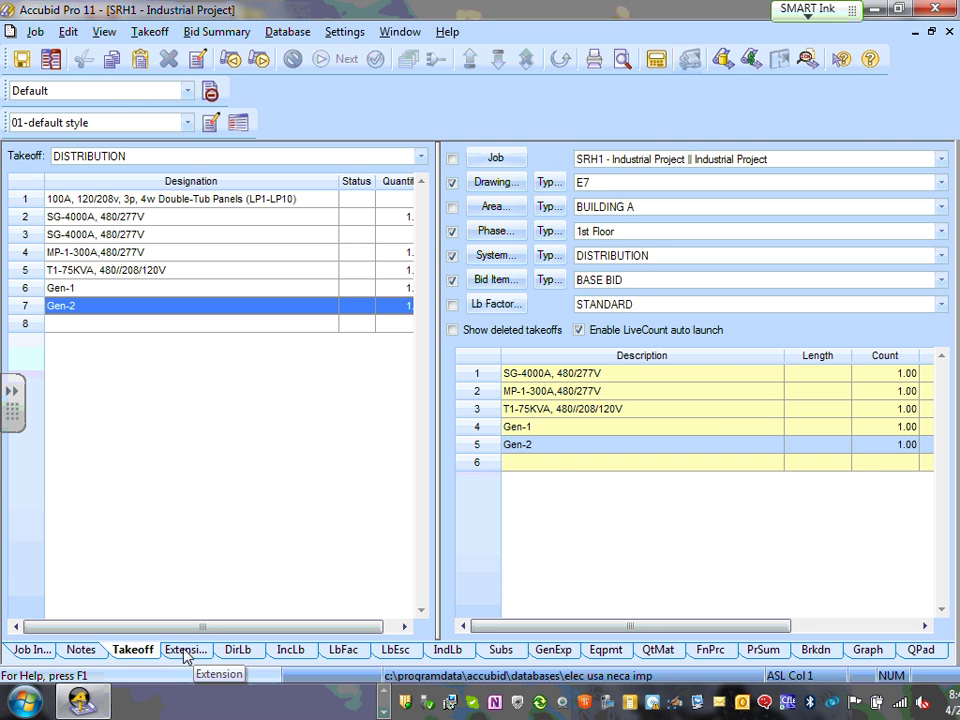
- Review the Gen-2 generator item, discard the count change, and finish the takeoff
left_click(544, 452)
double_click(547, 455)
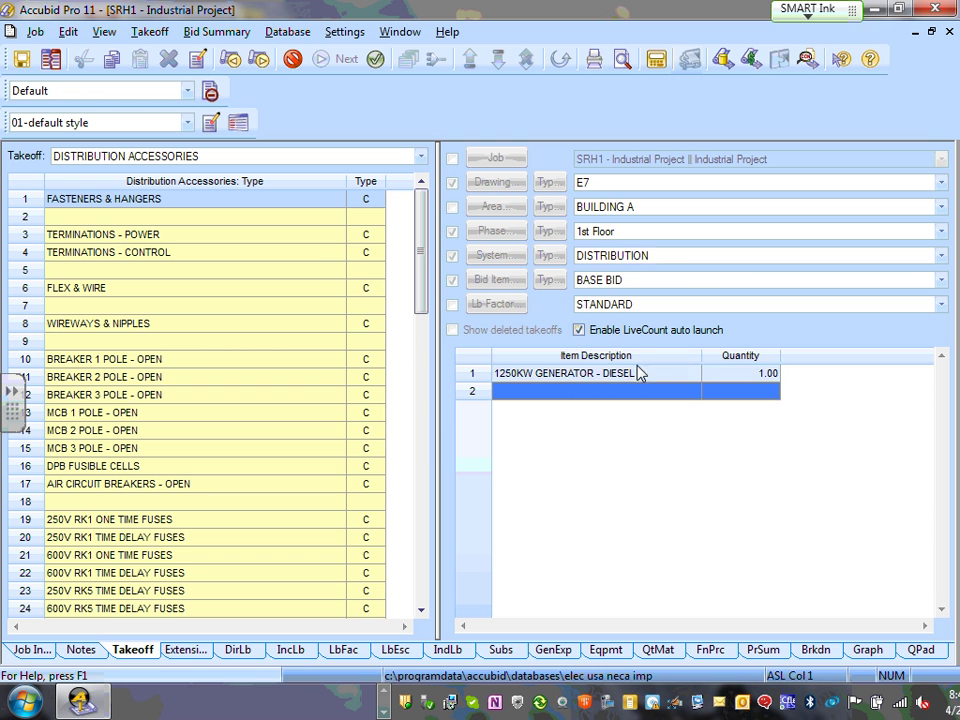
double_click(623, 383)
type("1")
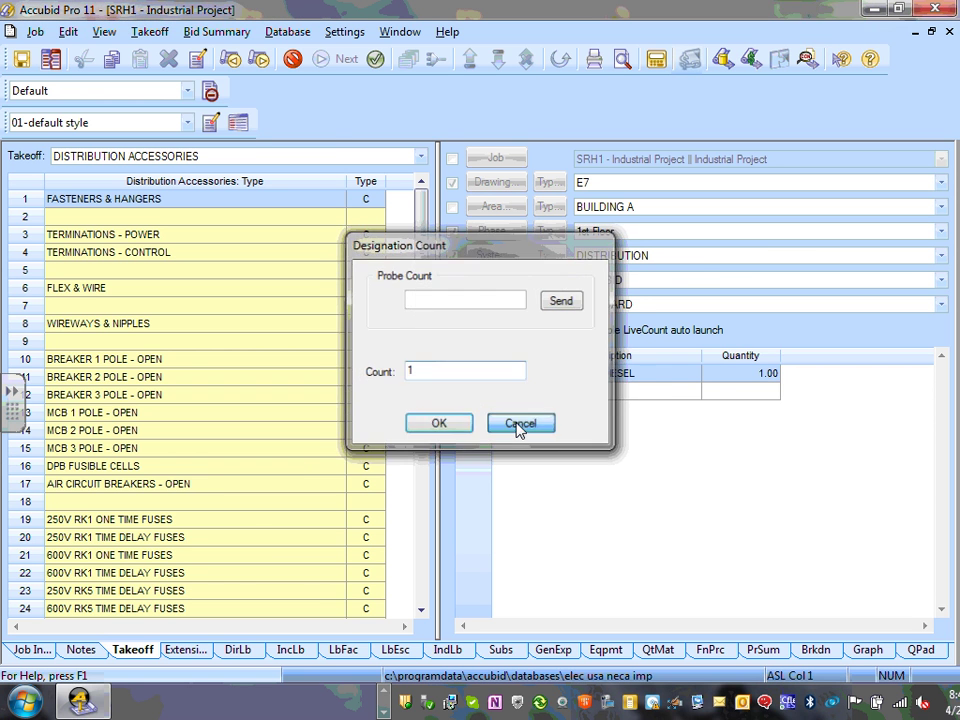
left_click(531, 427)
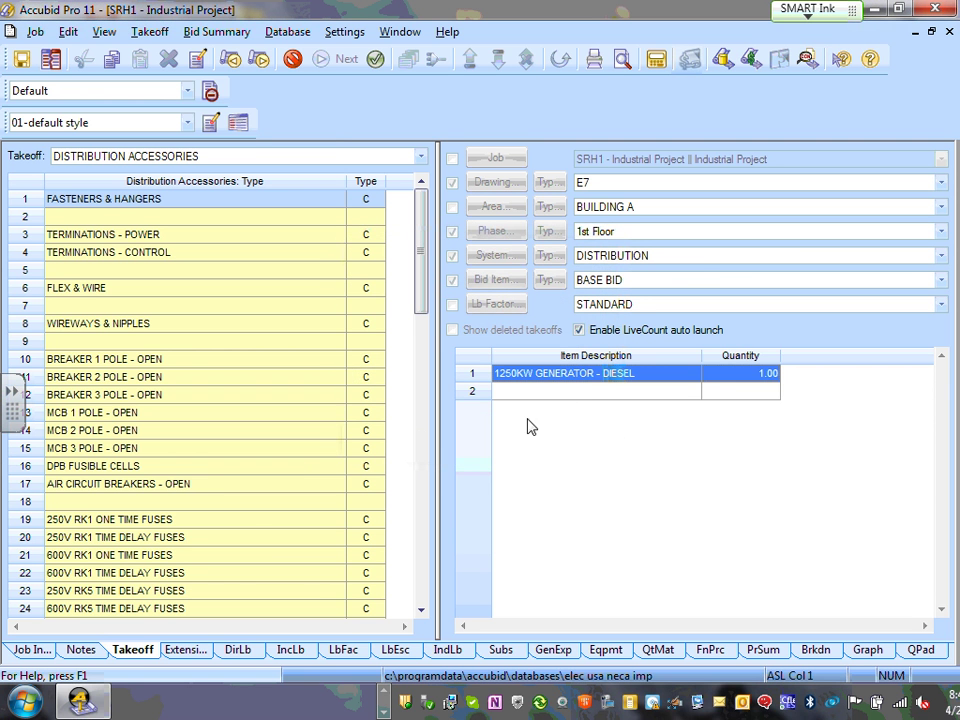
left_click(375, 60)
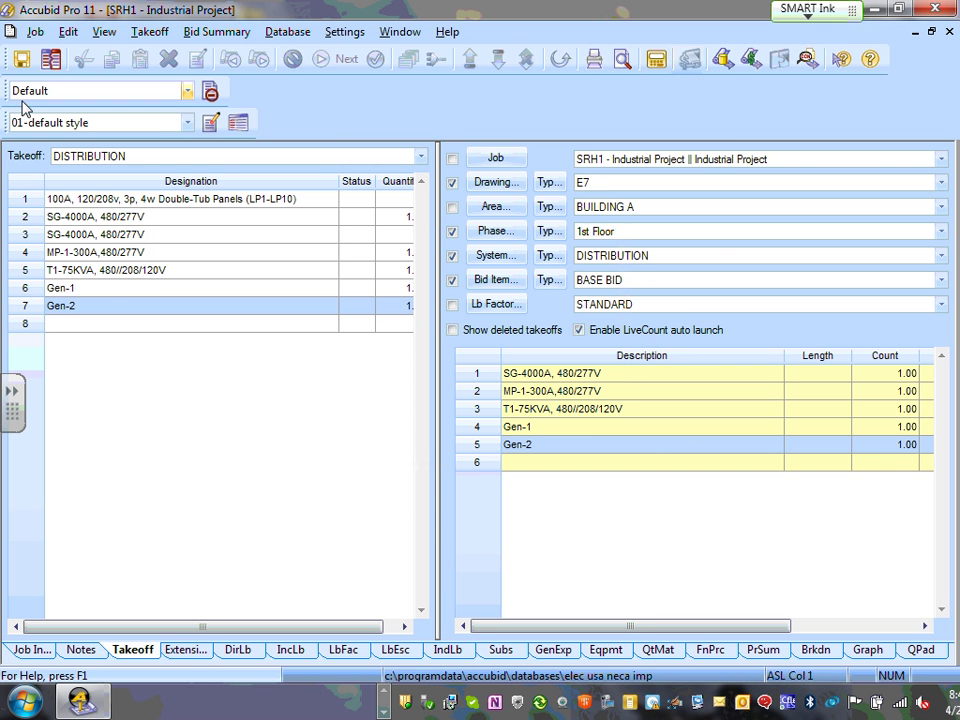
- Replace the bid-item filter with drawing E7, BUILDING A, 1st Floor and DISTRIBUTION filters
left_click(452, 232)
left_click(452, 256)
left_click(452, 280)
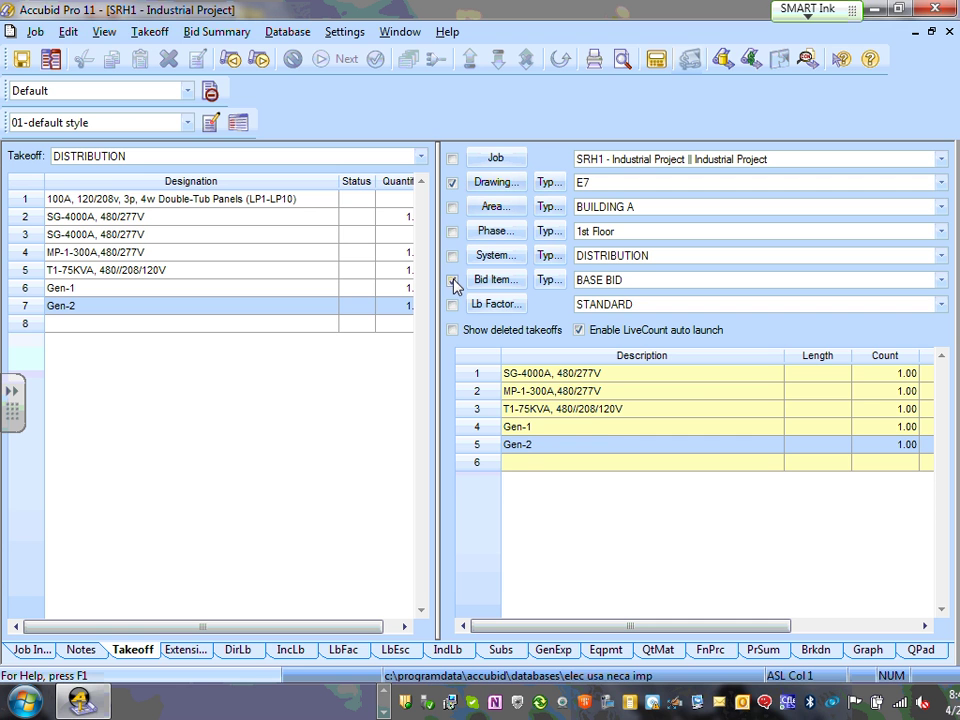
left_click(452, 183)
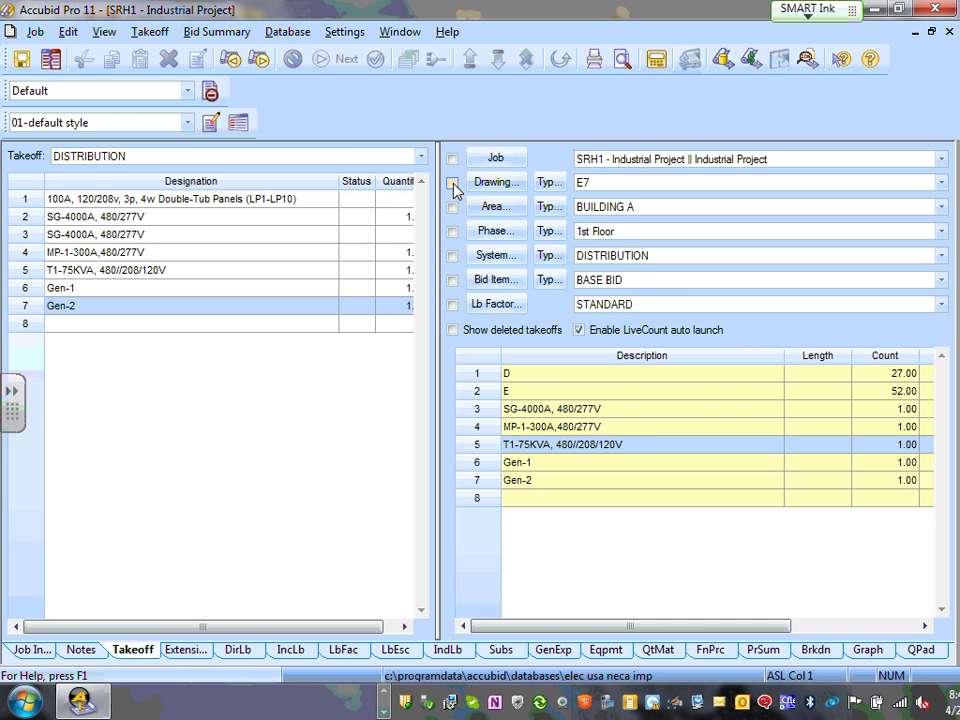
left_click(452, 184)
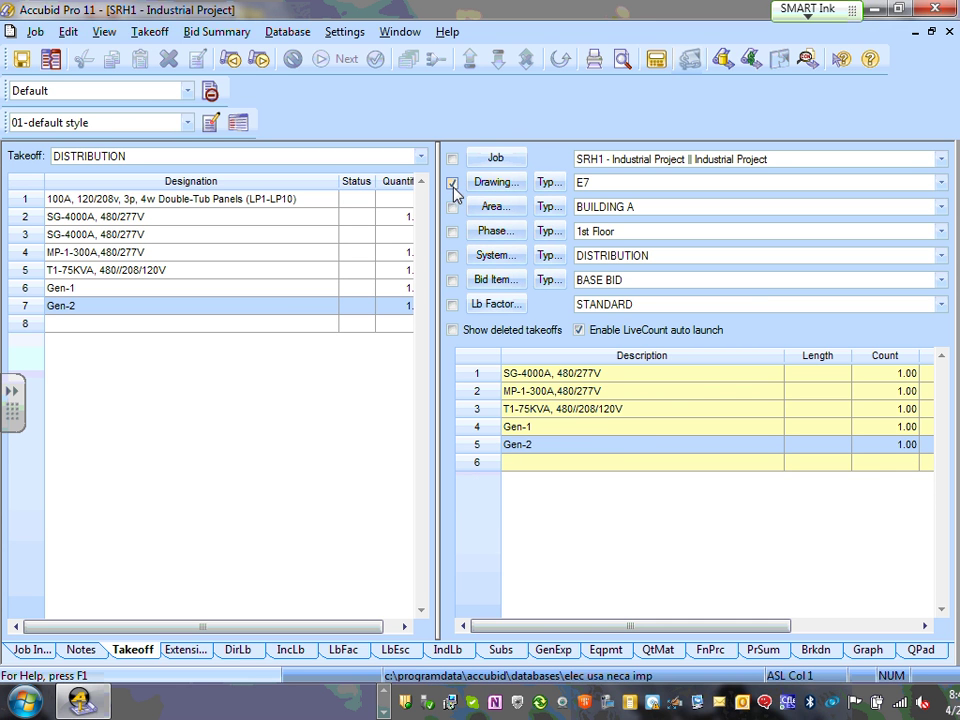
left_click(452, 208)
left_click(452, 232)
left_click(452, 256)
- Keep drawing E7 and set the system filter to WIRING DEVICES
left_click(938, 184)
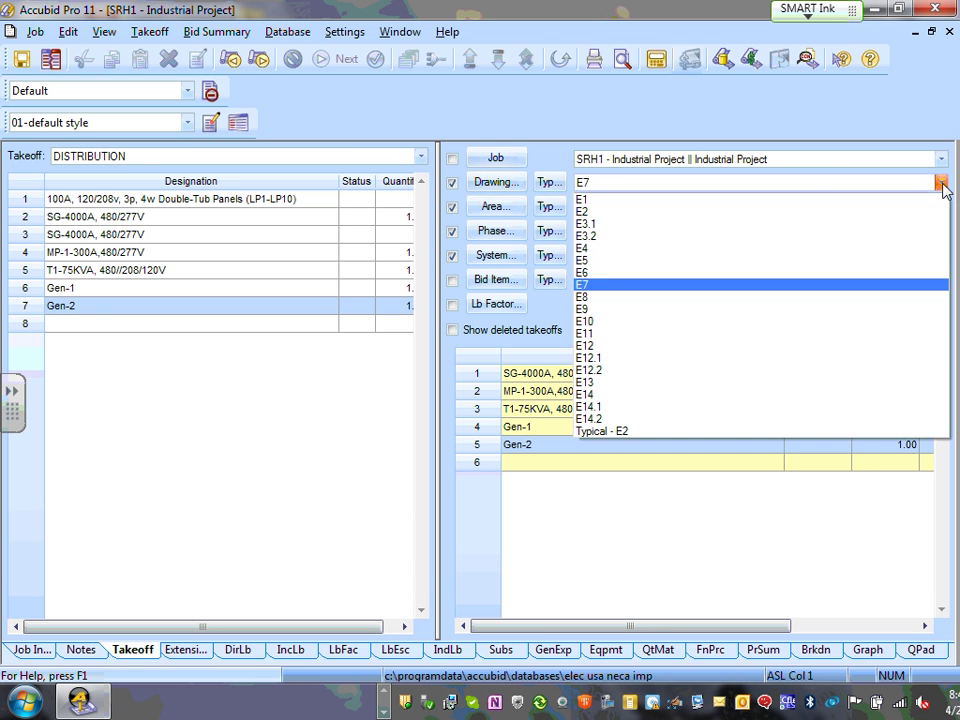
left_click(922, 190)
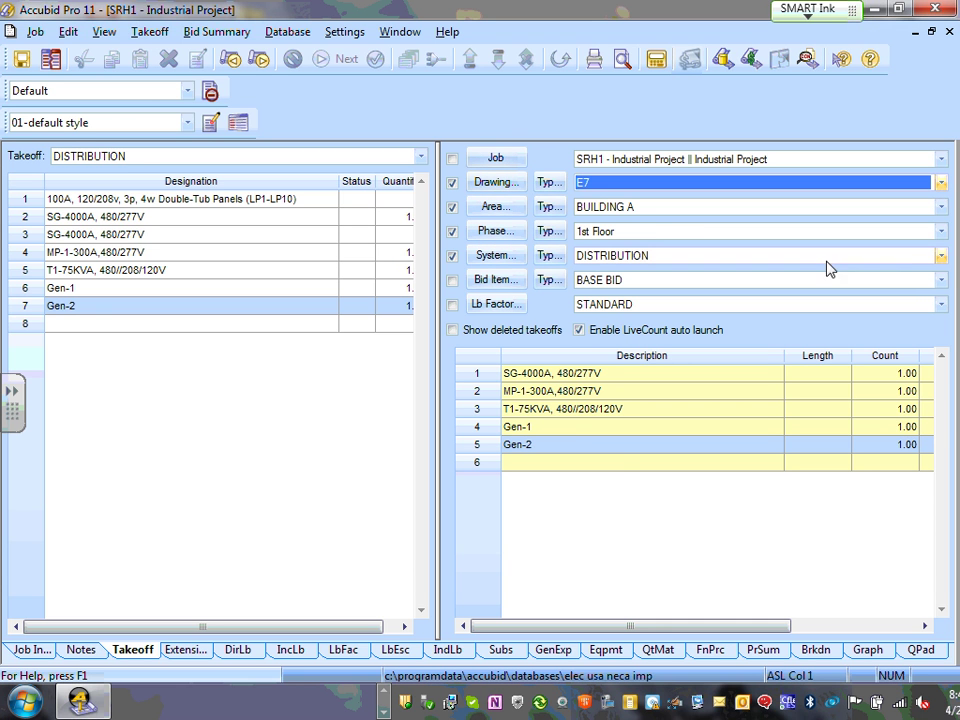
left_click(941, 256)
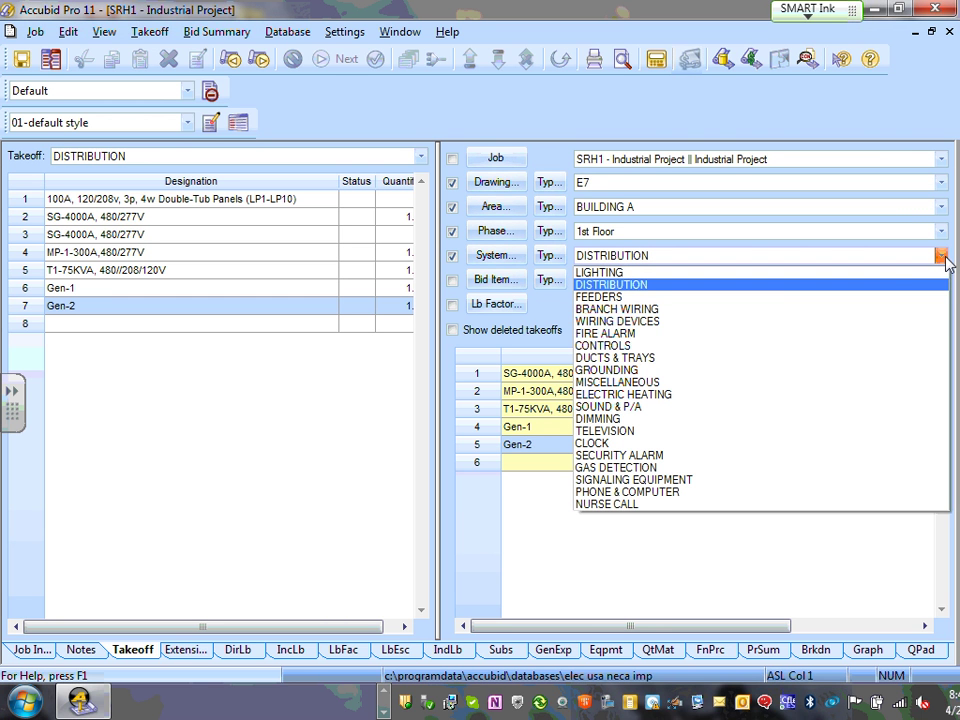
left_click(686, 324)
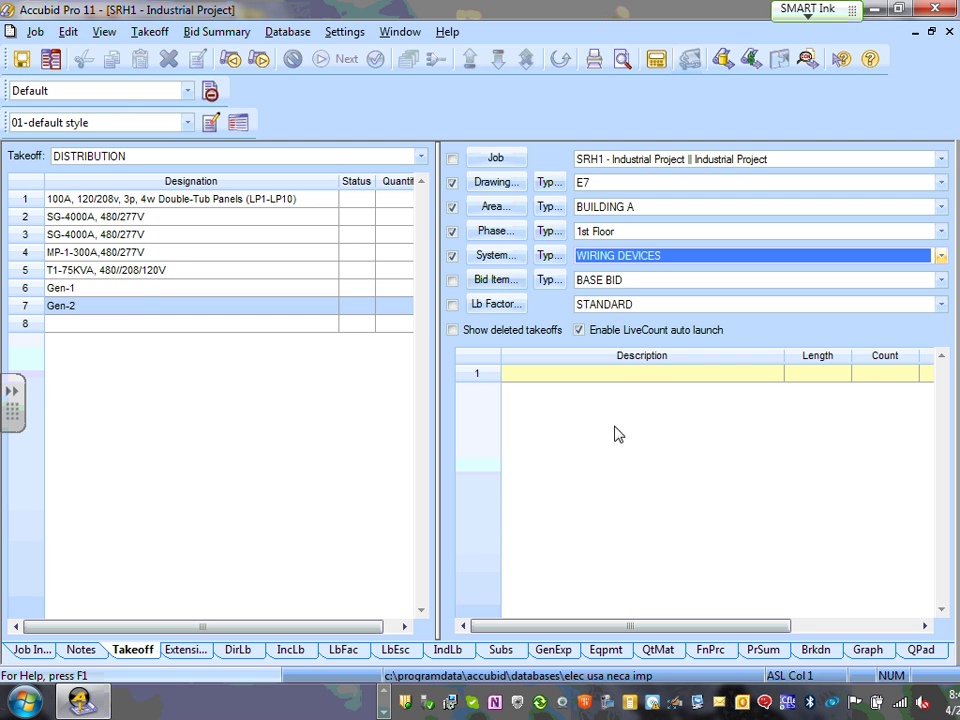
left_click(420, 157)
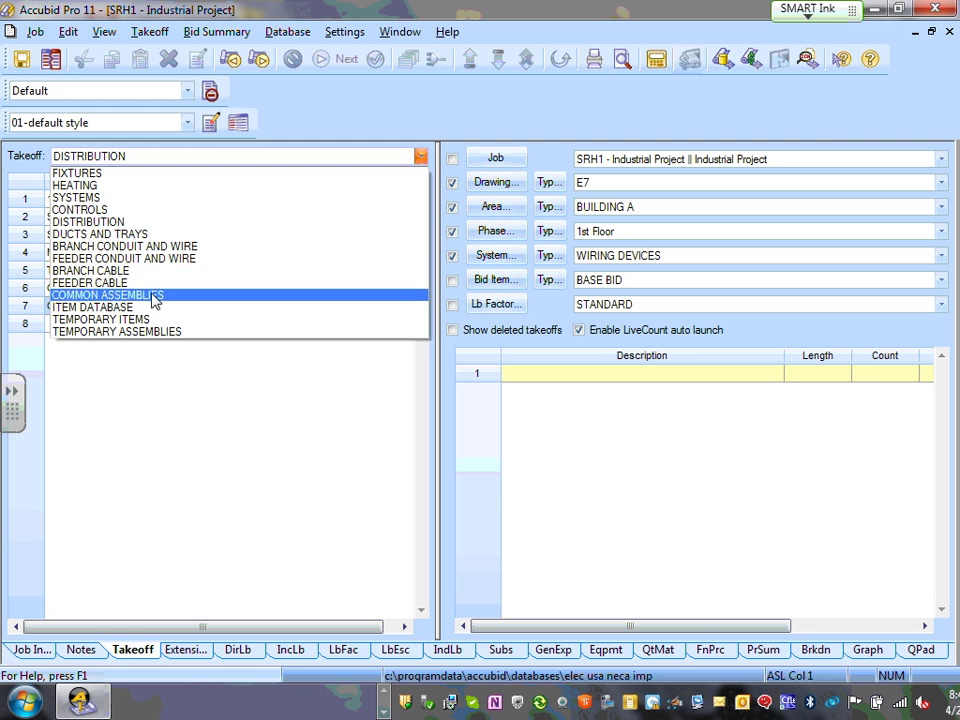
- Choose COMMON ASSEMBLIES as the takeoff category to list its Level 1 groups
left_click(424, 173)
left_click(420, 157)
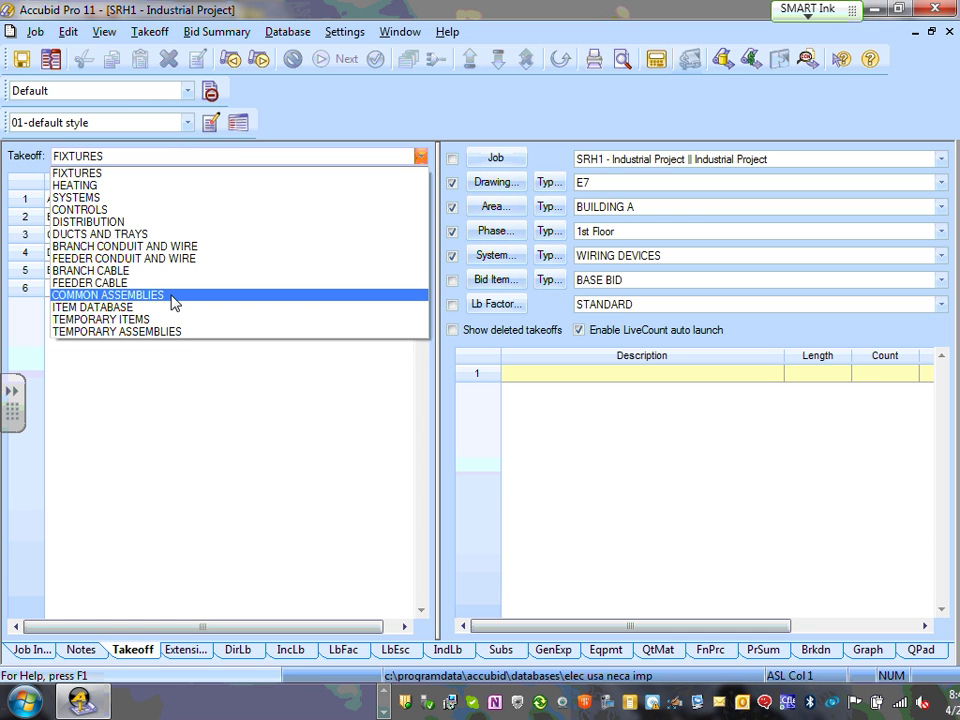
left_click(173, 298)
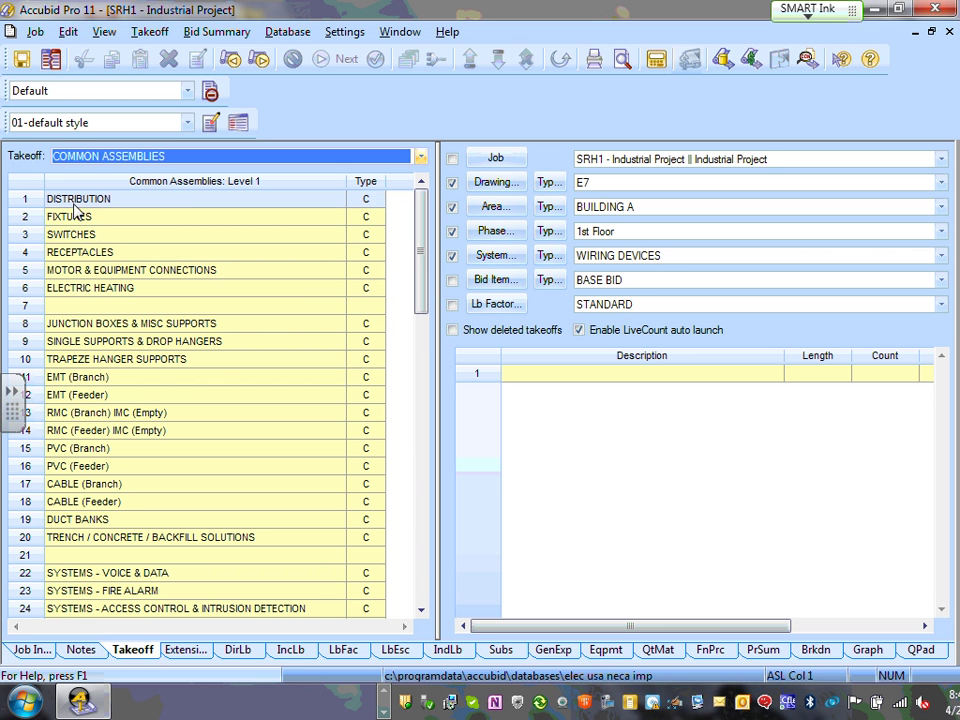
- Drill into RECEPTACLES, then the MC CABLE flush & surface group, down to the 20A metal stud rows
double_click(78, 254)
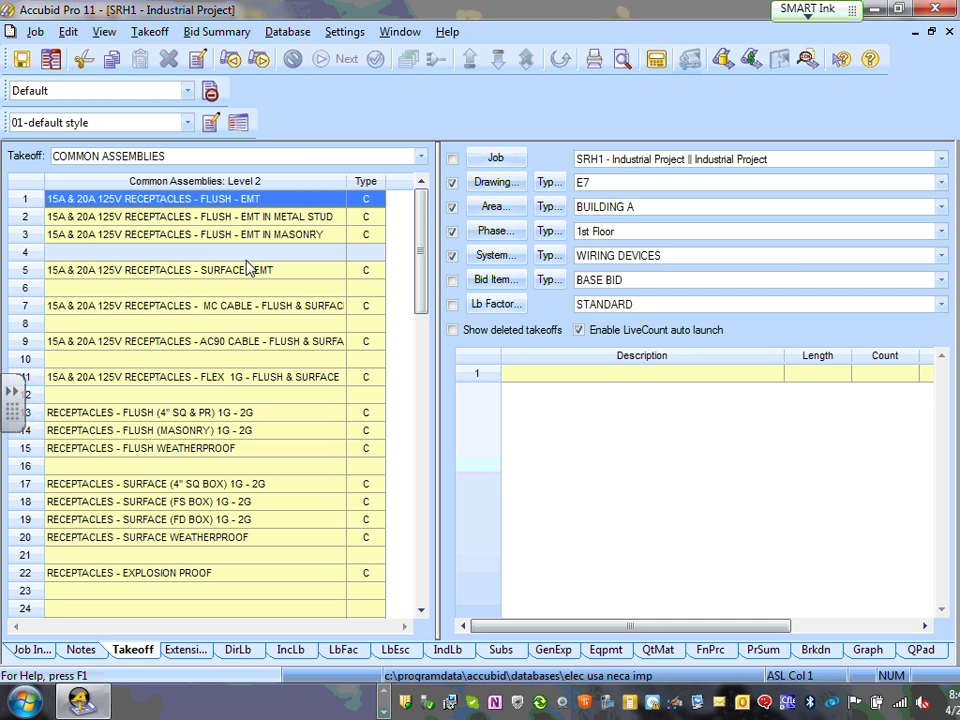
double_click(249, 316)
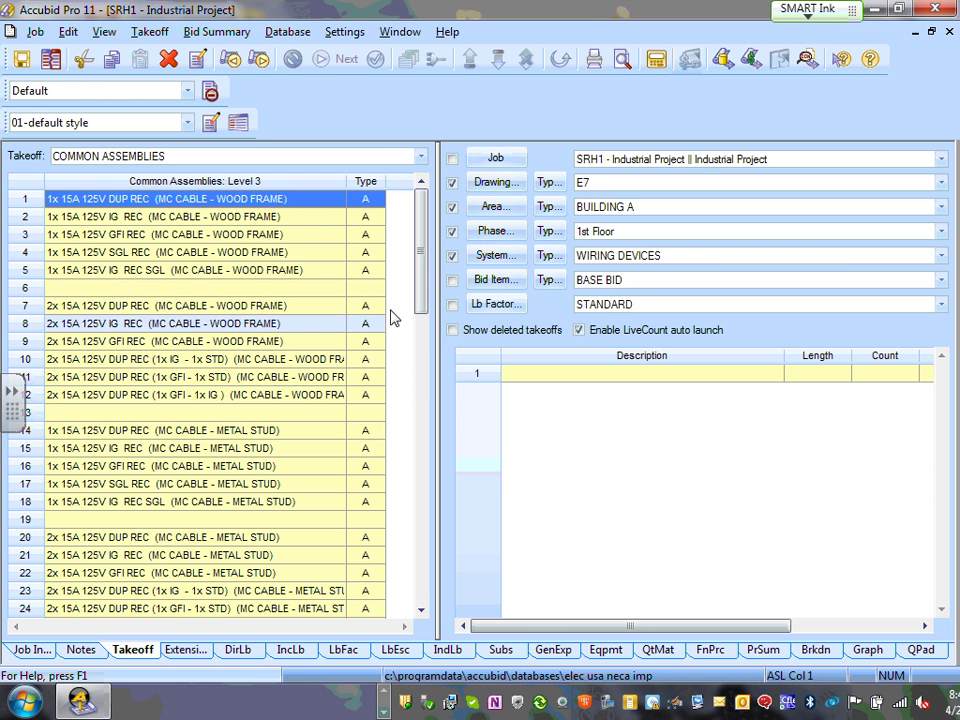
left_click_drag(422, 262, 420, 358)
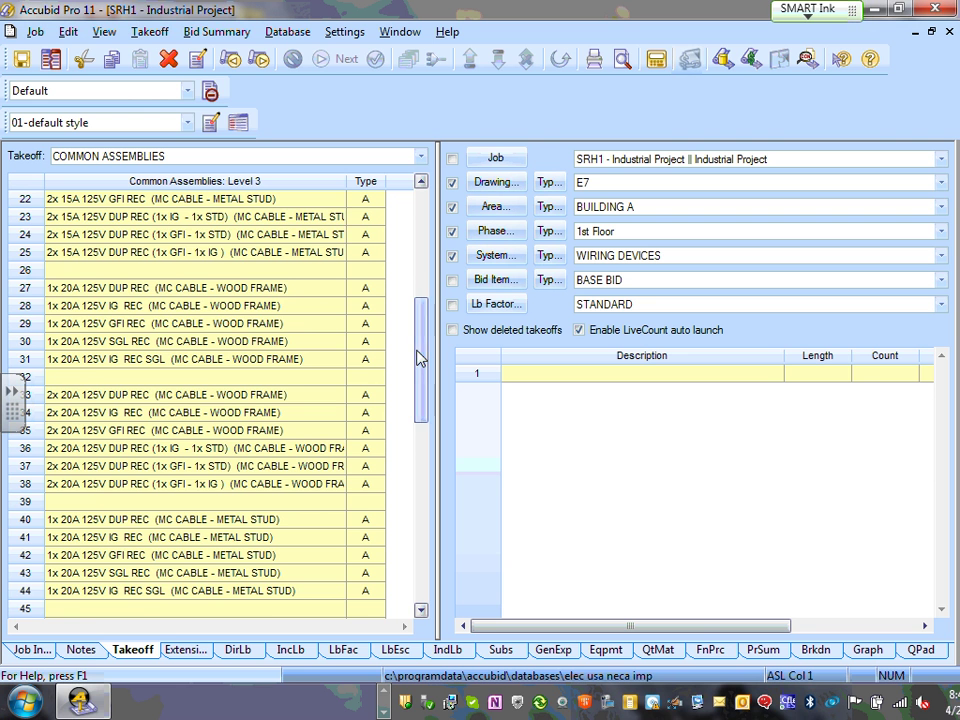
left_click_drag(424, 347, 427, 337)
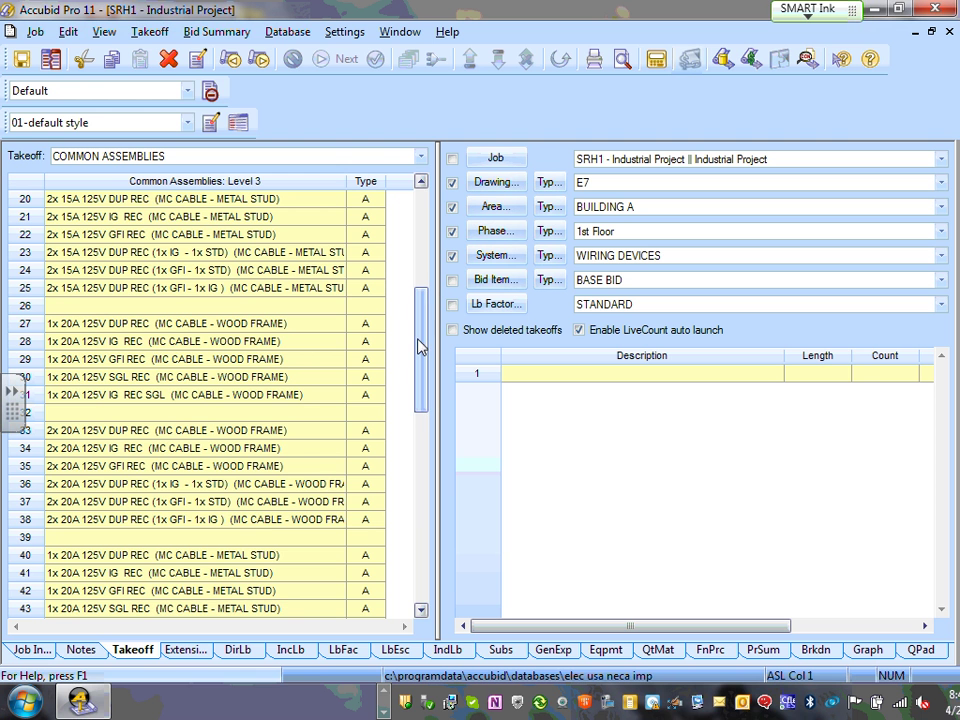
left_click_drag(421, 343, 418, 414)
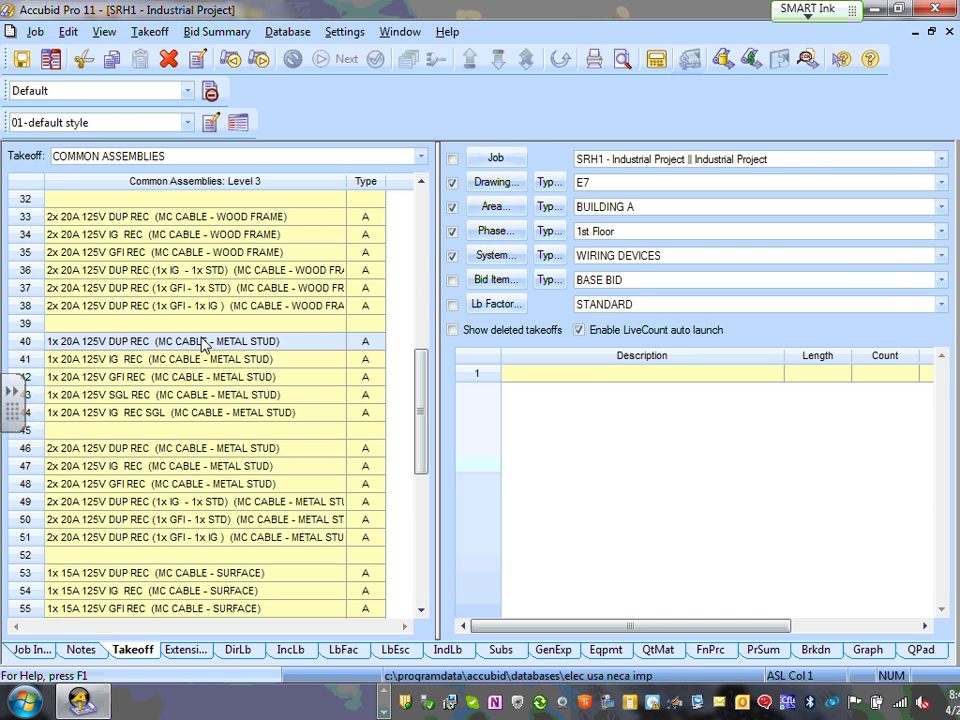
- Take off one 1x 20A 125V DUP REC (MC CABLE - METAL STUD) at count 1.00
double_click(203, 343)
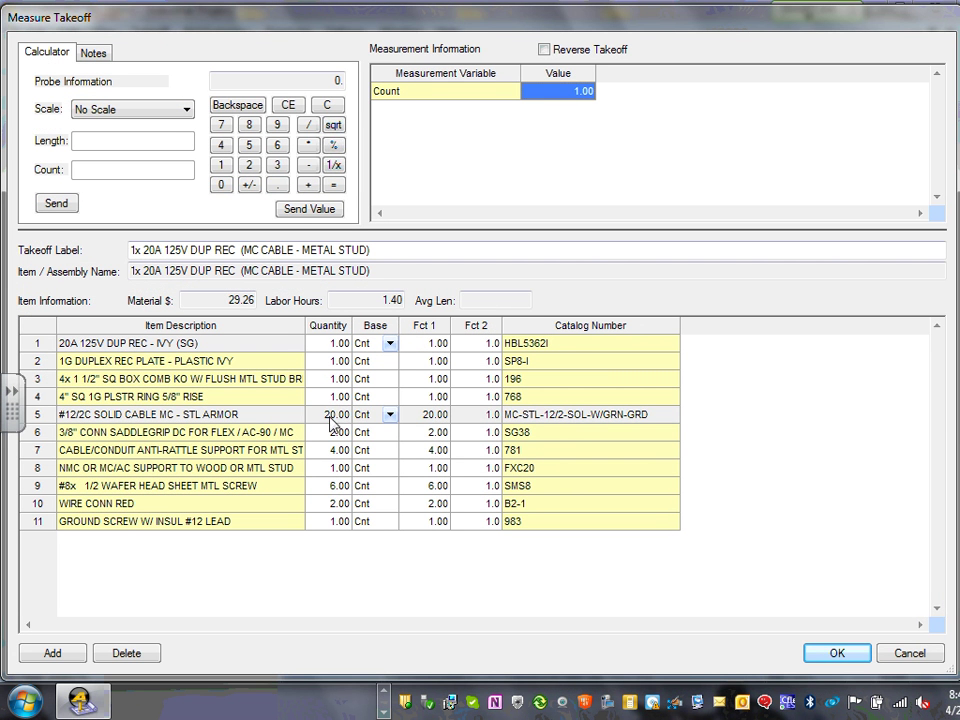
left_click(332, 418)
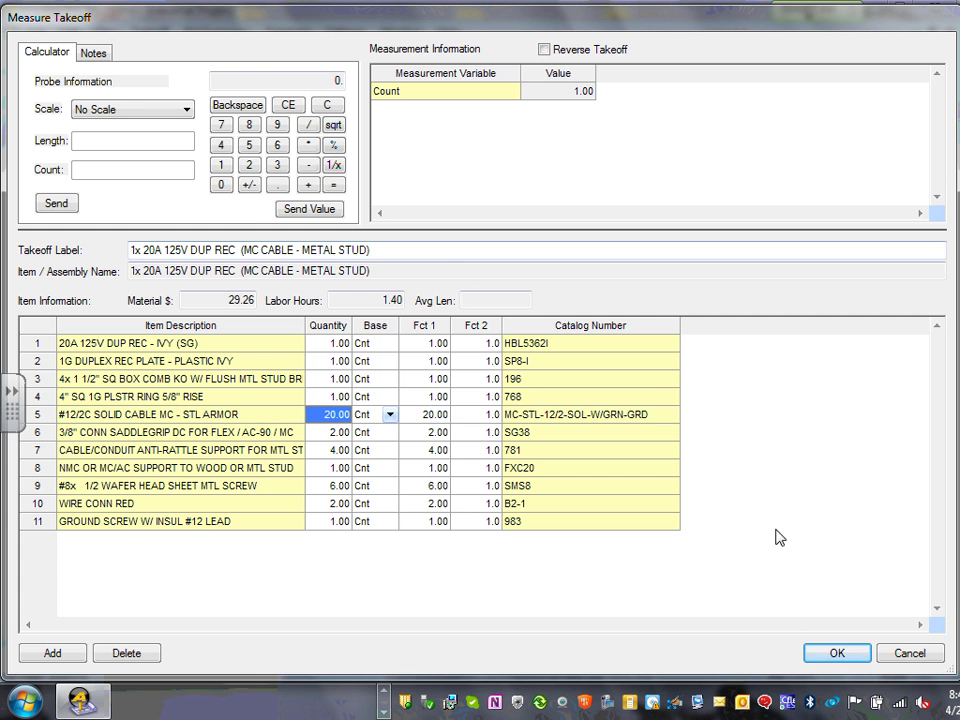
left_click(832, 656)
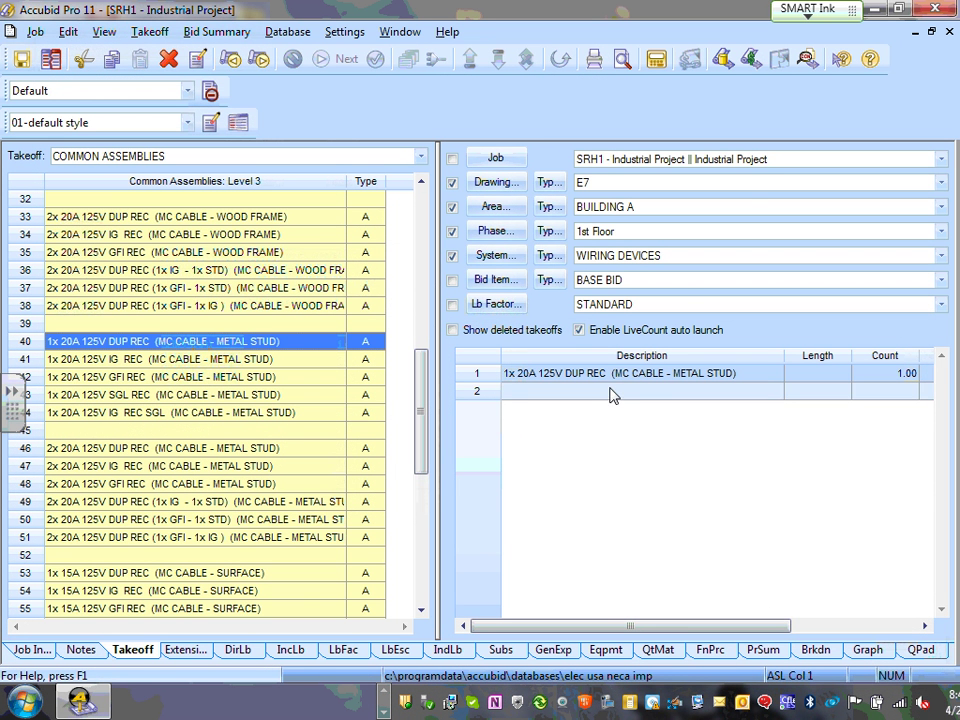
right_click(559, 422)
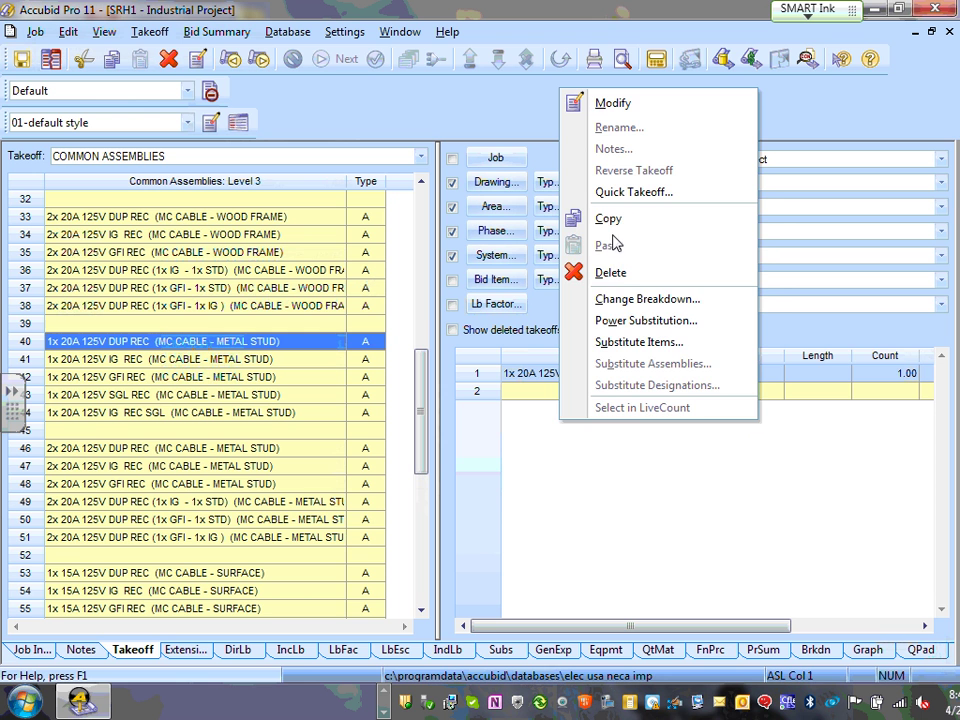
left_click(588, 471)
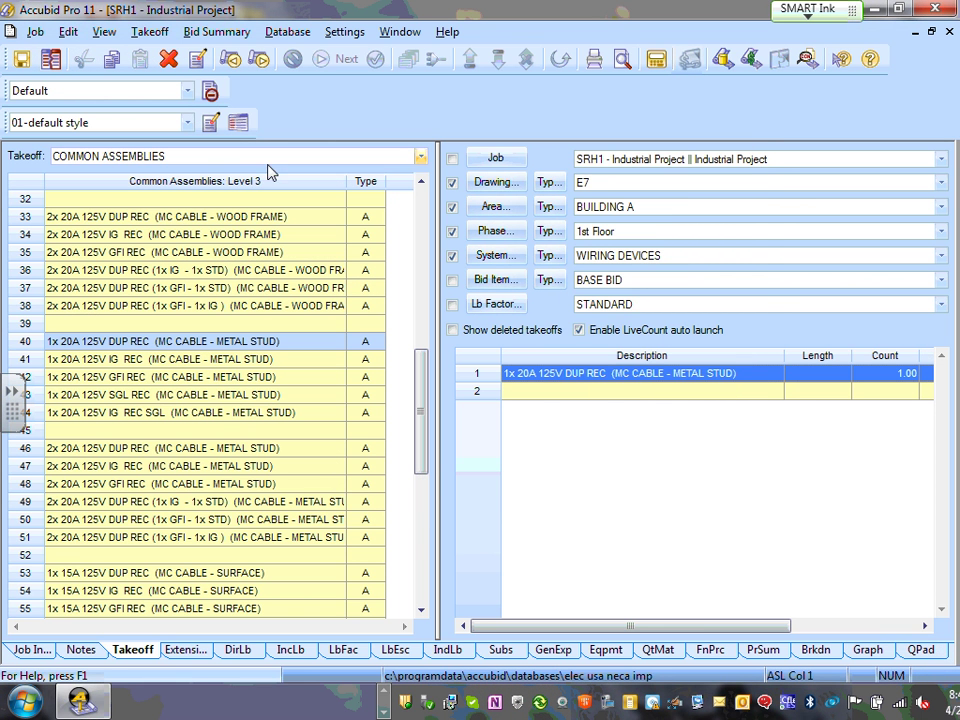
right_click(569, 447)
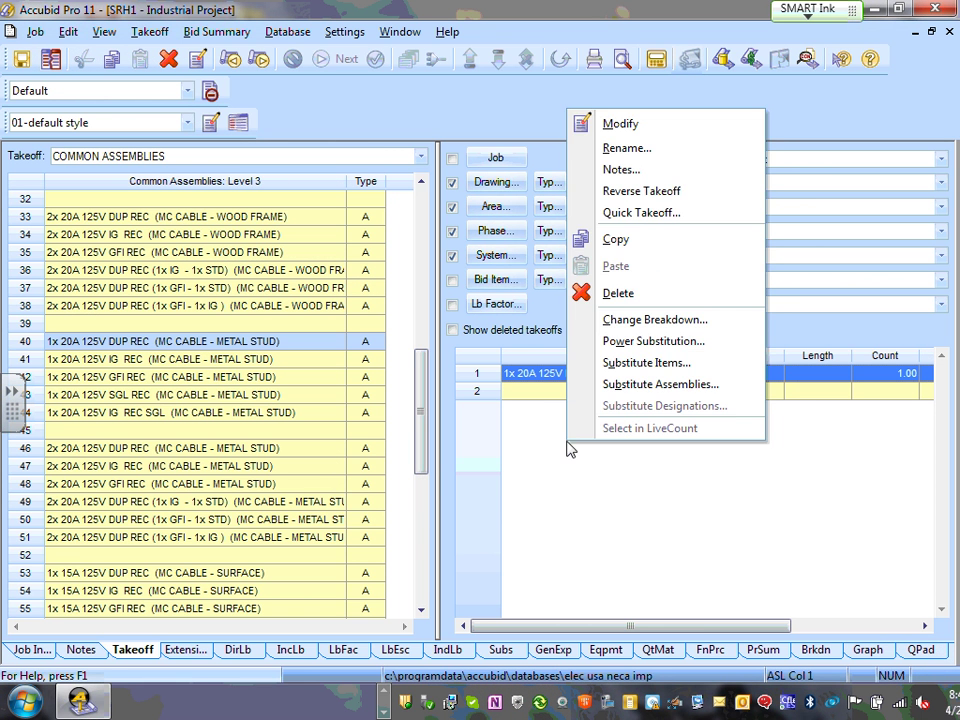
left_click(574, 517)
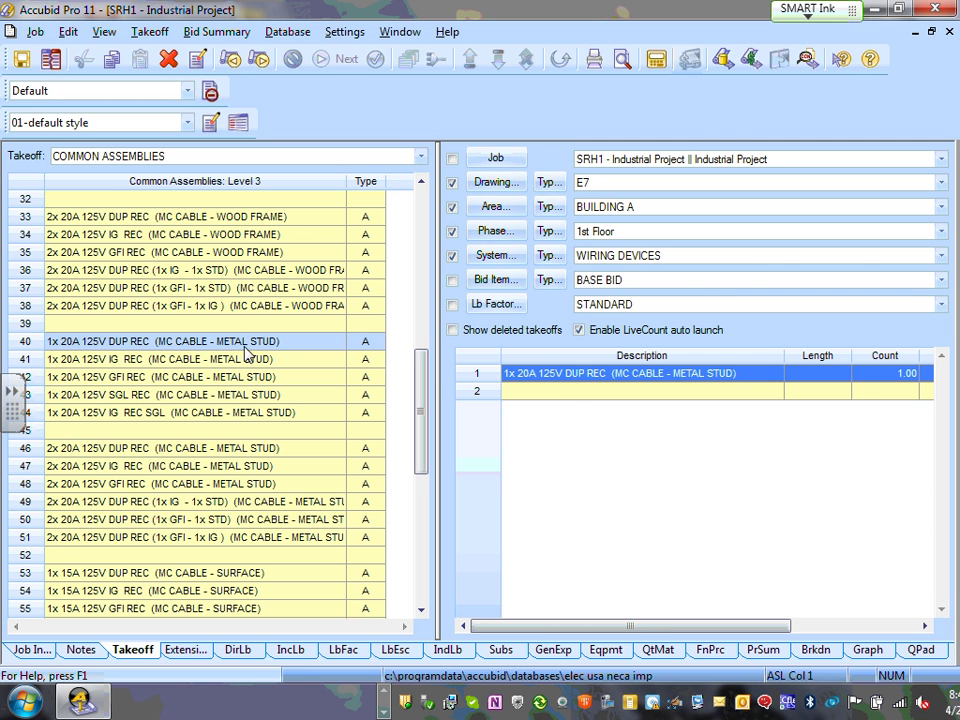
double_click(578, 378)
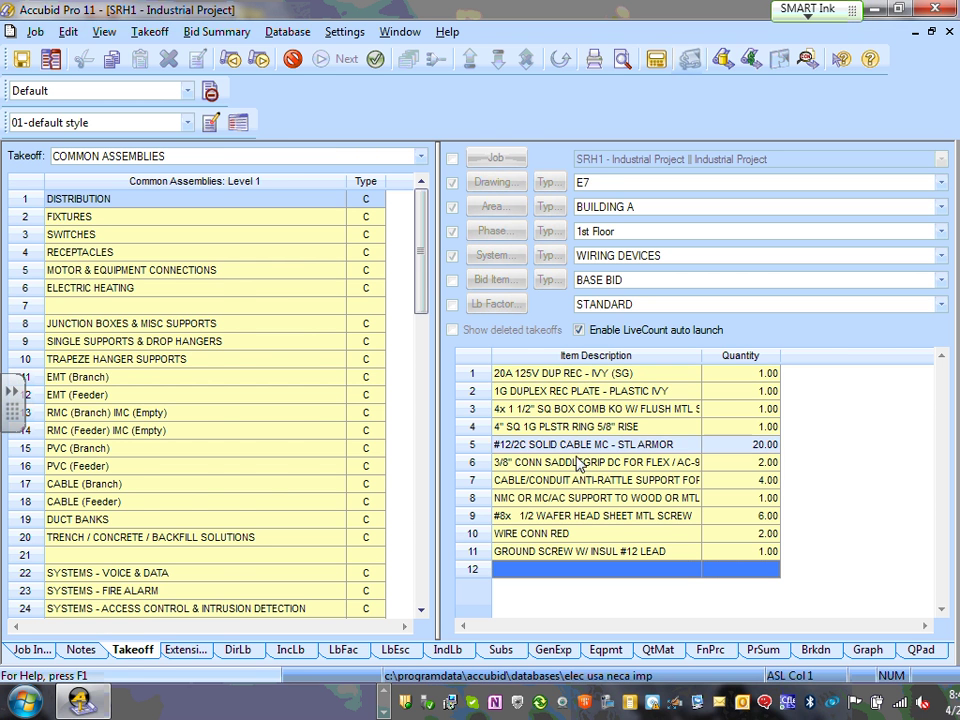
double_click(625, 456)
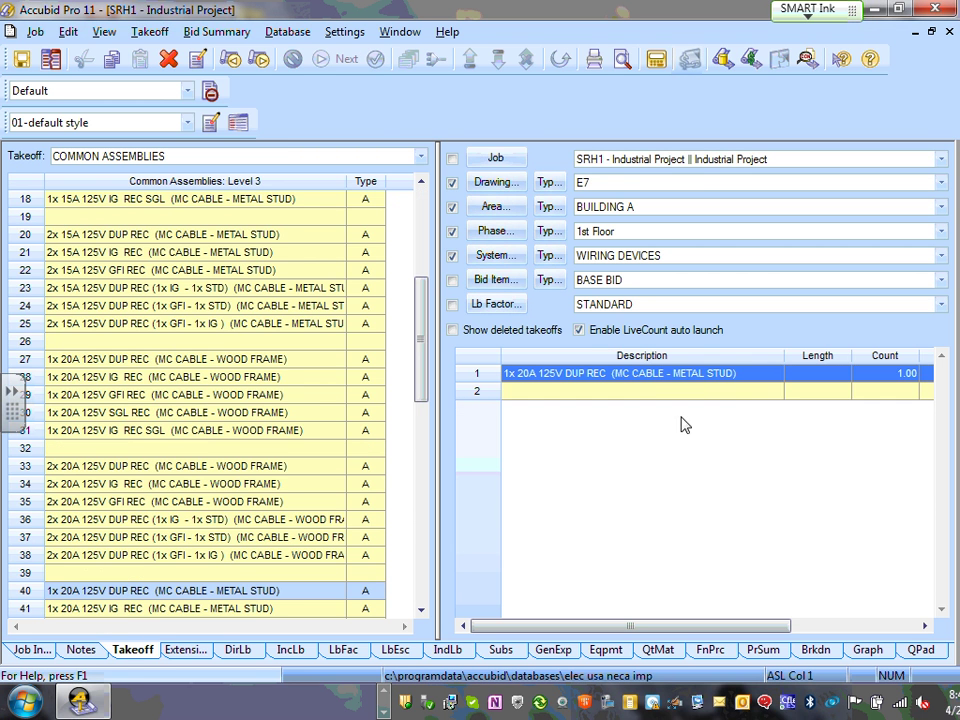
double_click(908, 379)
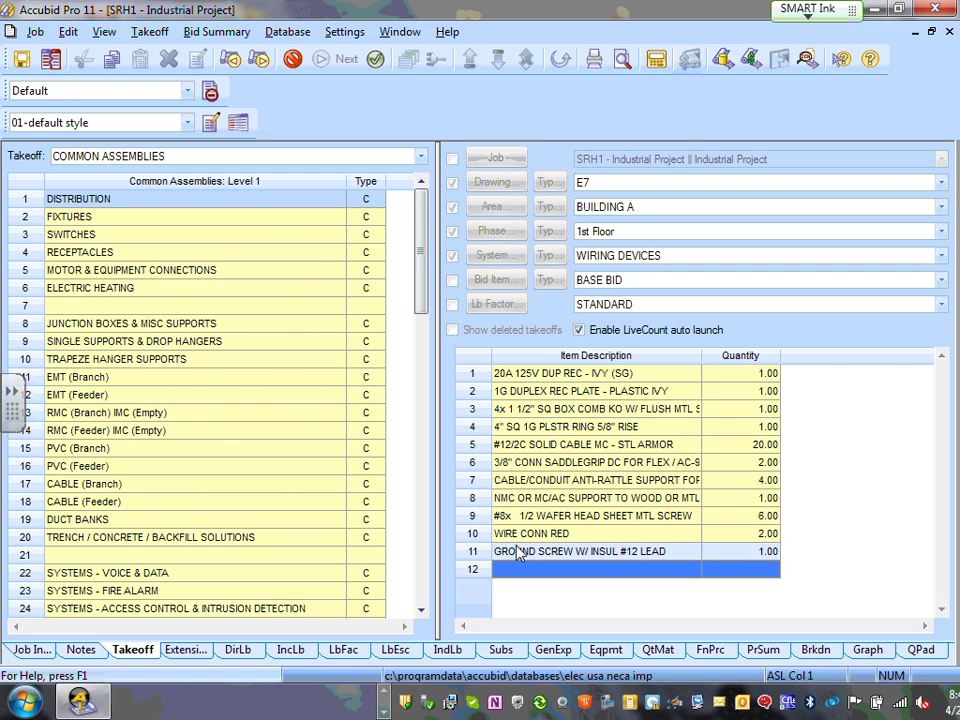
key("Escape")
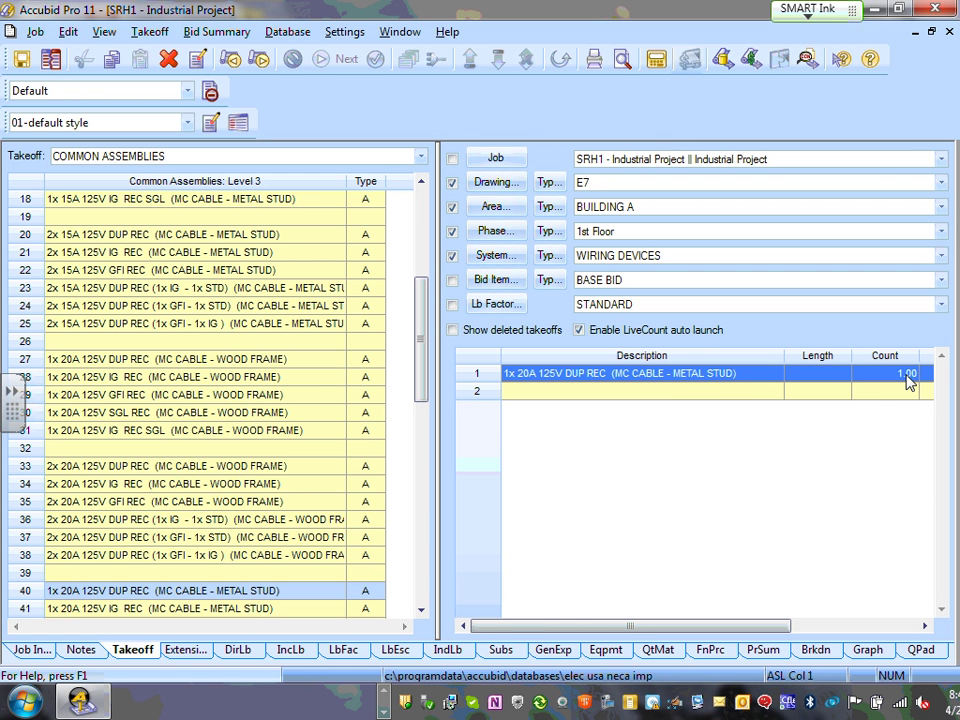
double_click(908, 381)
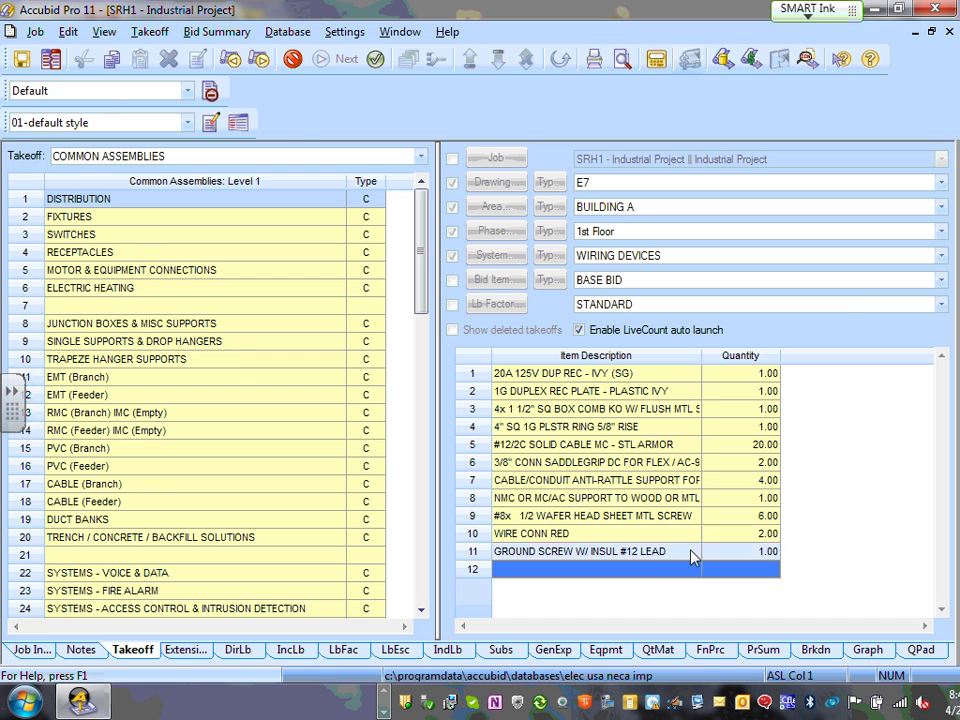
double_click(664, 556)
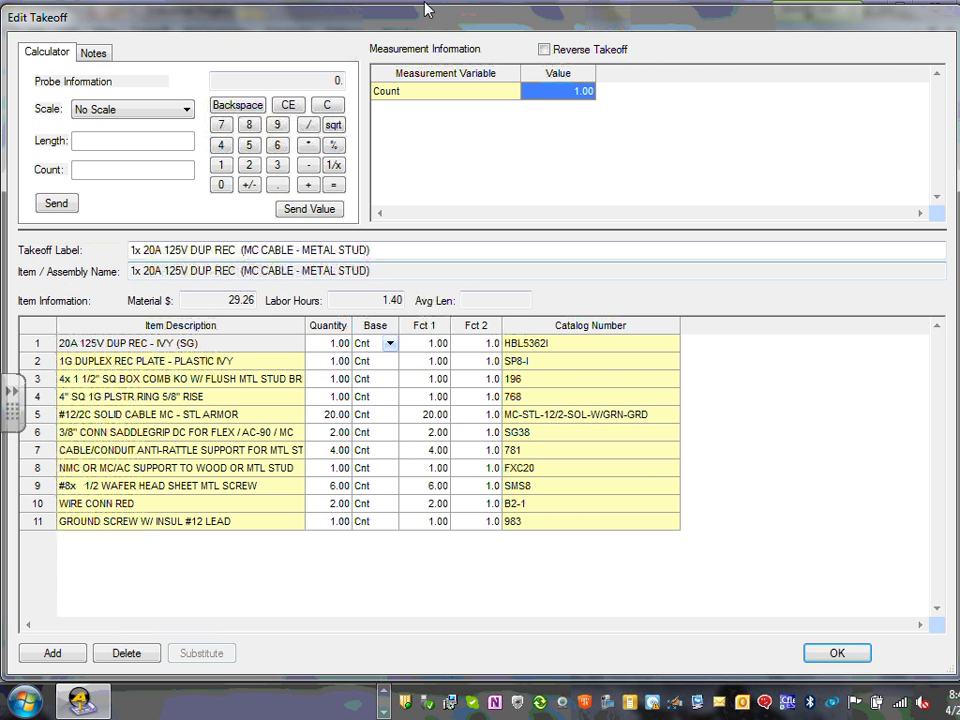
left_click(566, 92)
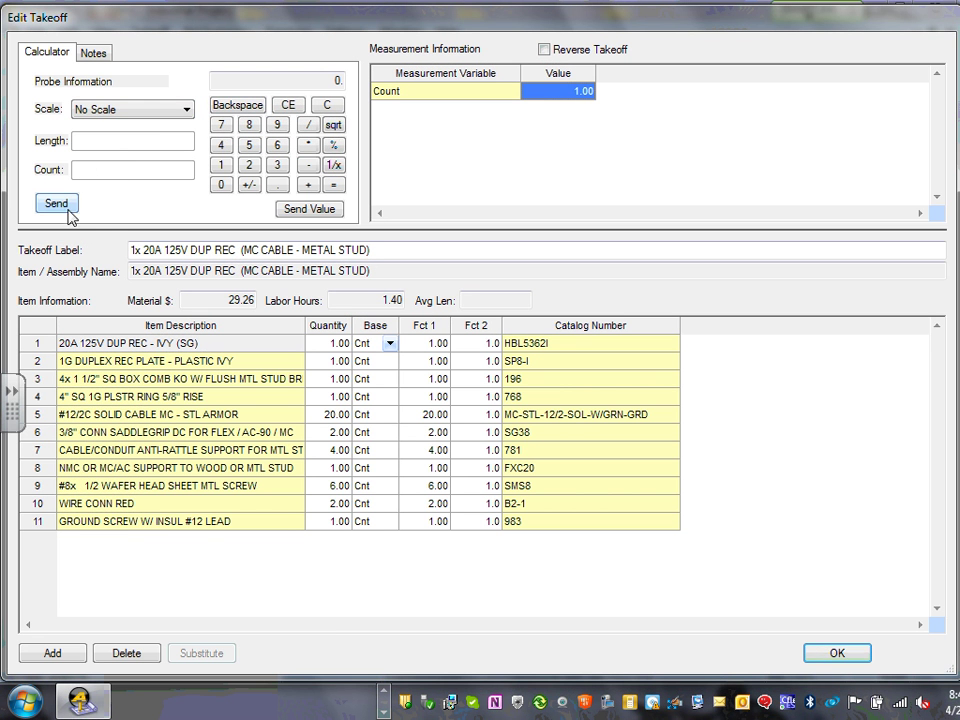
left_click(567, 92)
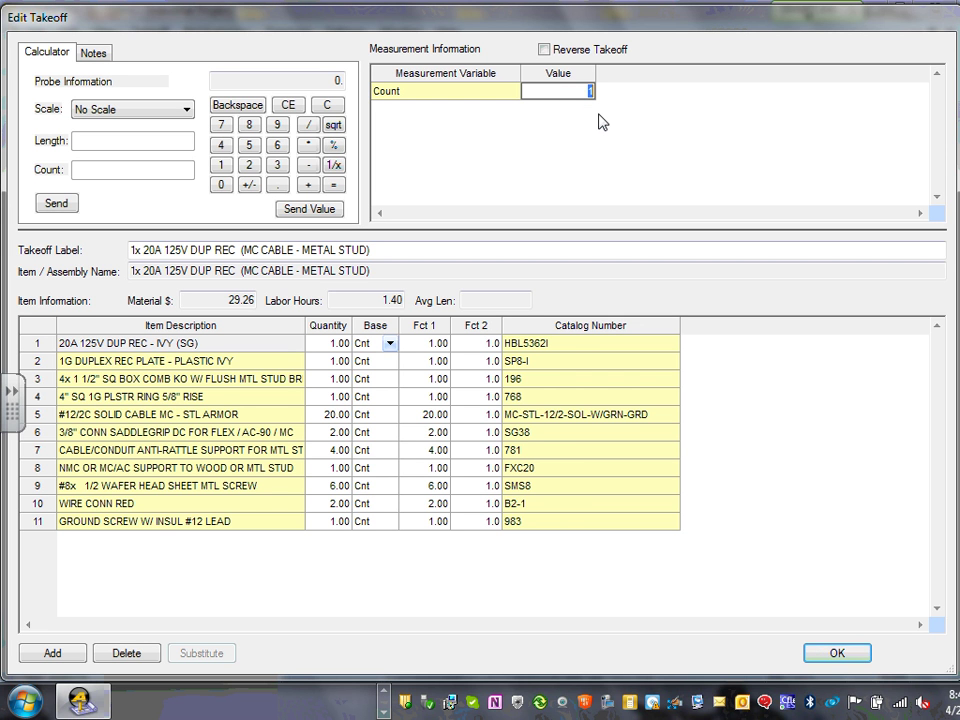
type("1")
left_click(850, 658)
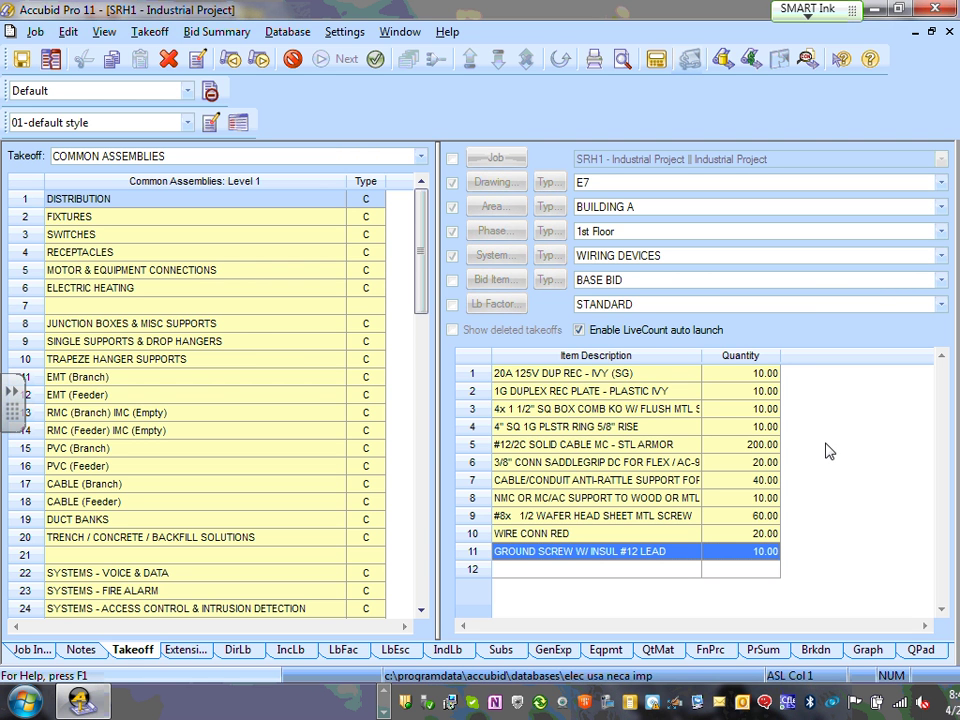
key("Escape")
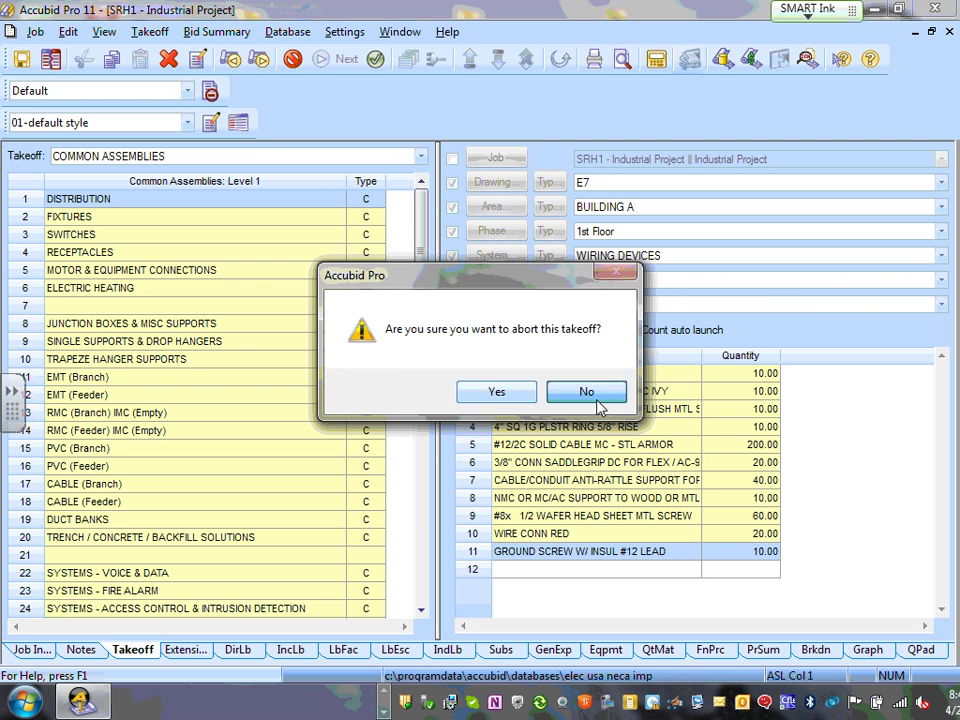
left_click(598, 400)
right_click(744, 515)
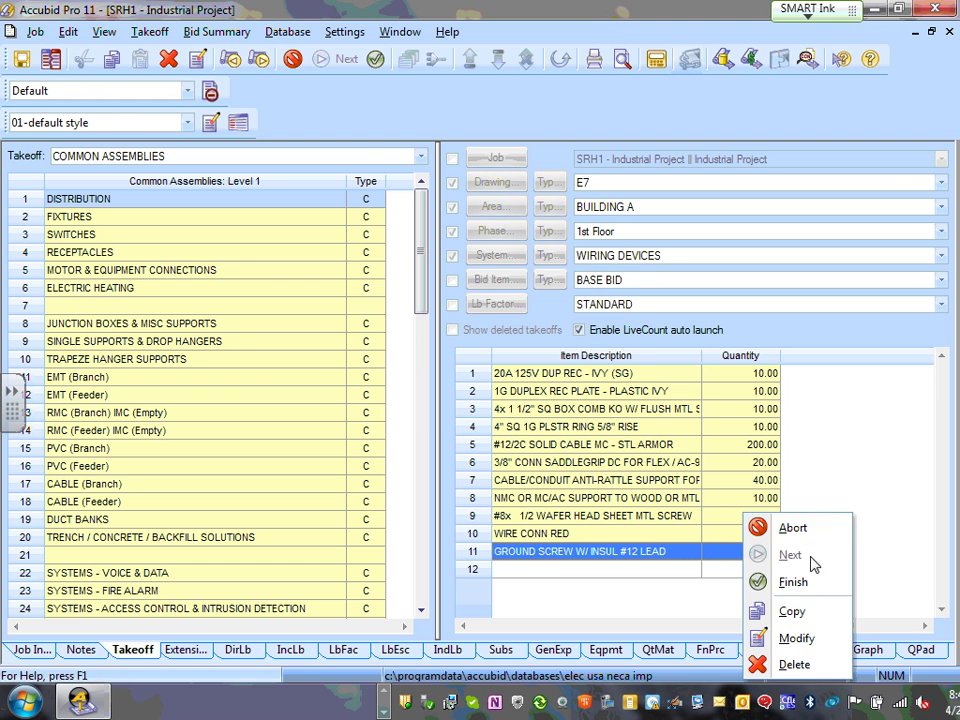
left_click(775, 528)
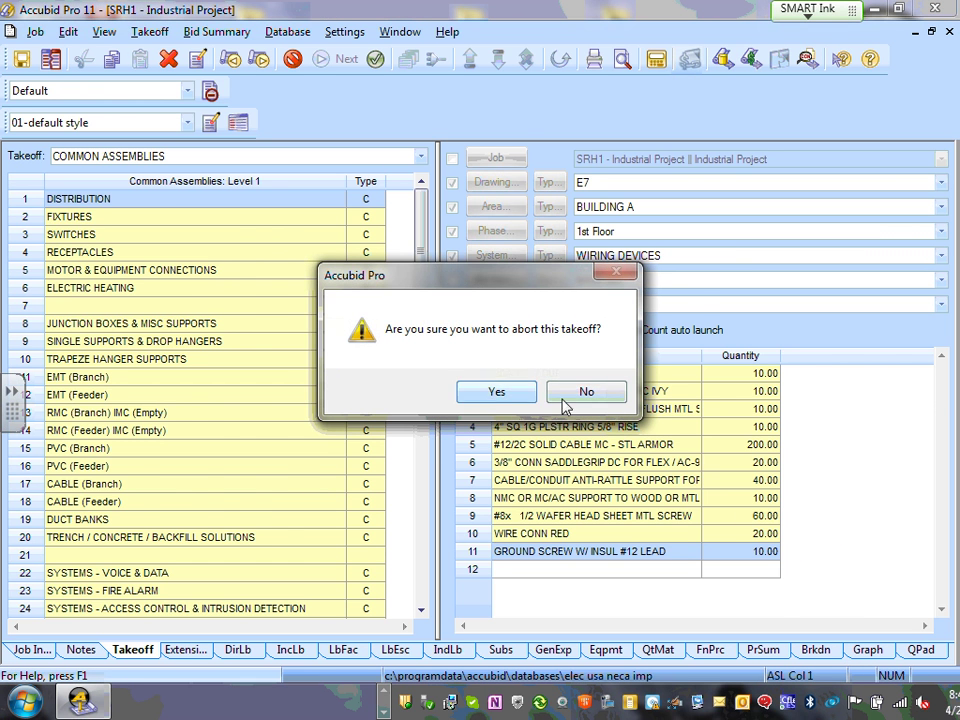
left_click(497, 393)
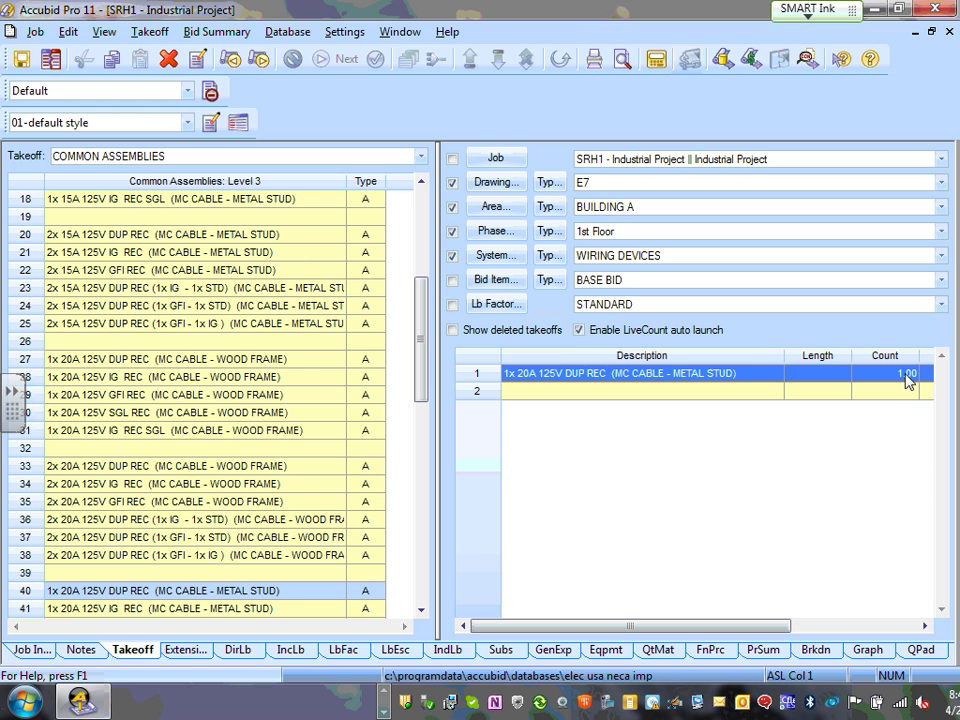
- Add another 20A metal stud duplex receptacle takeoff with a count of 10
double_click(228, 596)
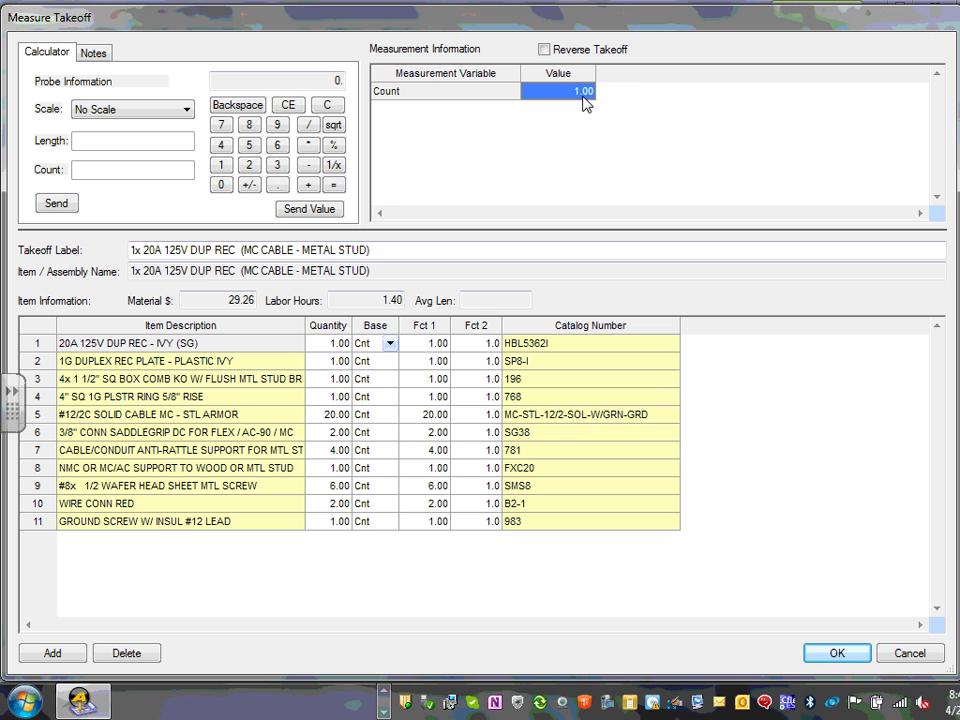
left_click(578, 94)
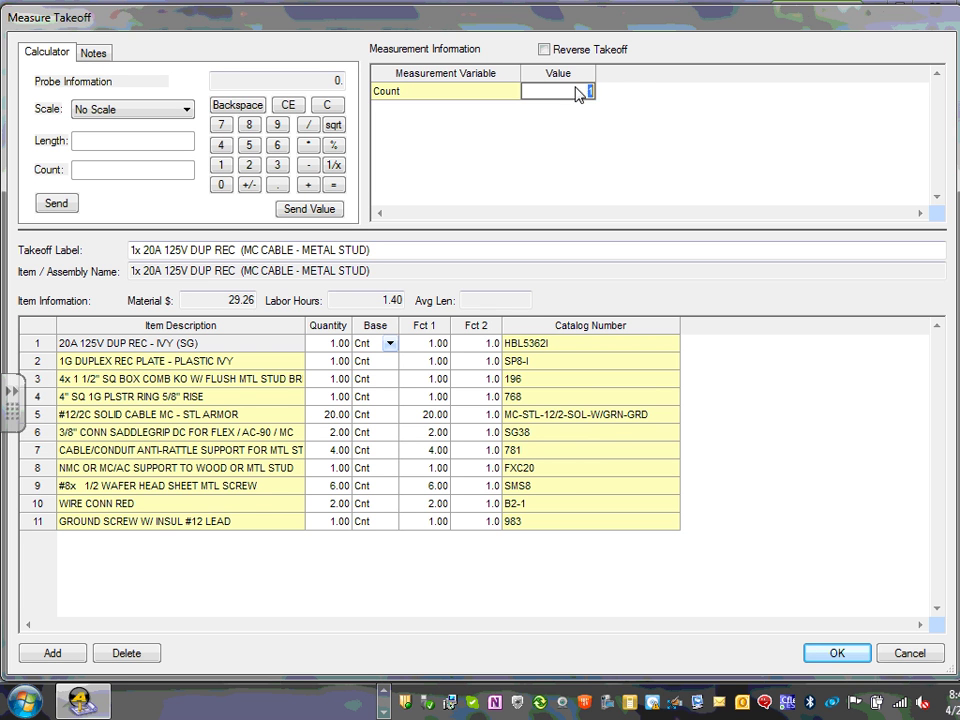
type("10")
left_click(845, 655)
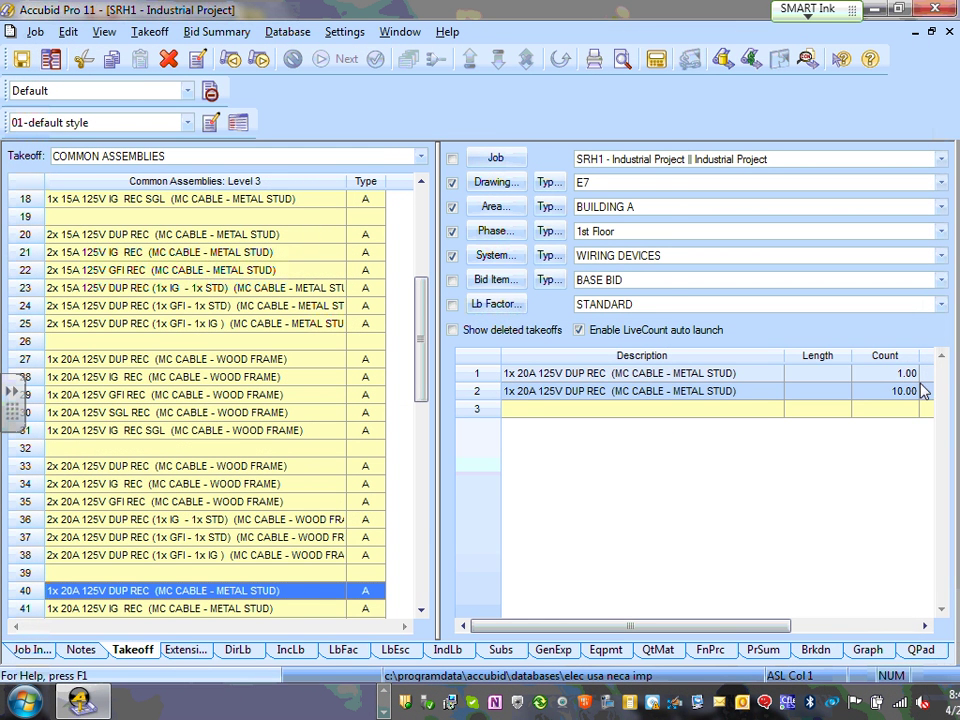
- Delete the duplicate receptacle takeoff row
left_click(522, 374)
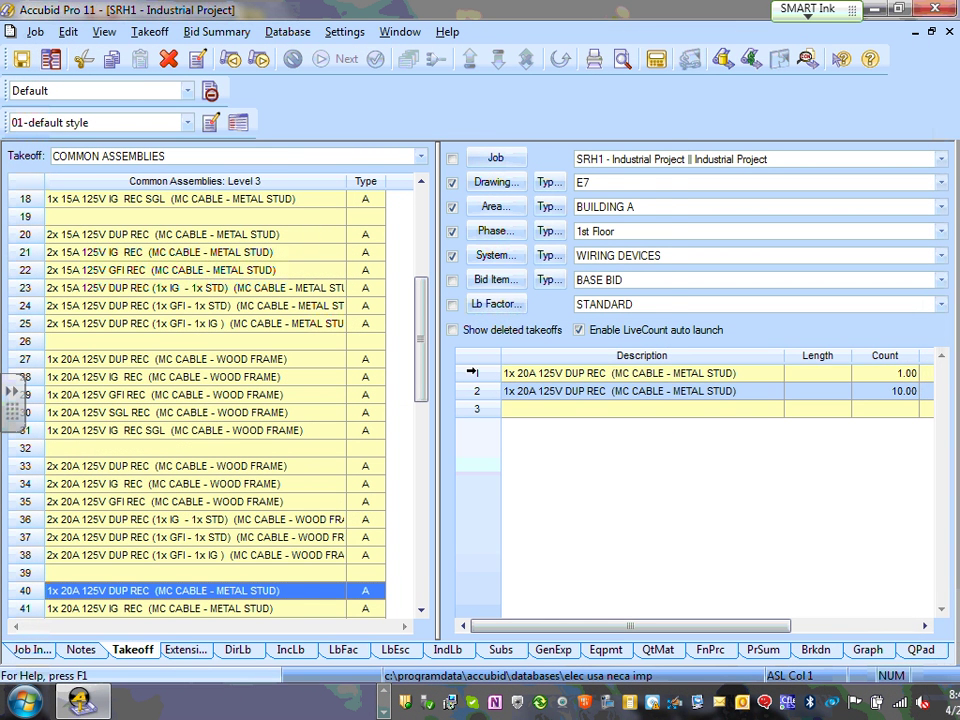
right_click(476, 373)
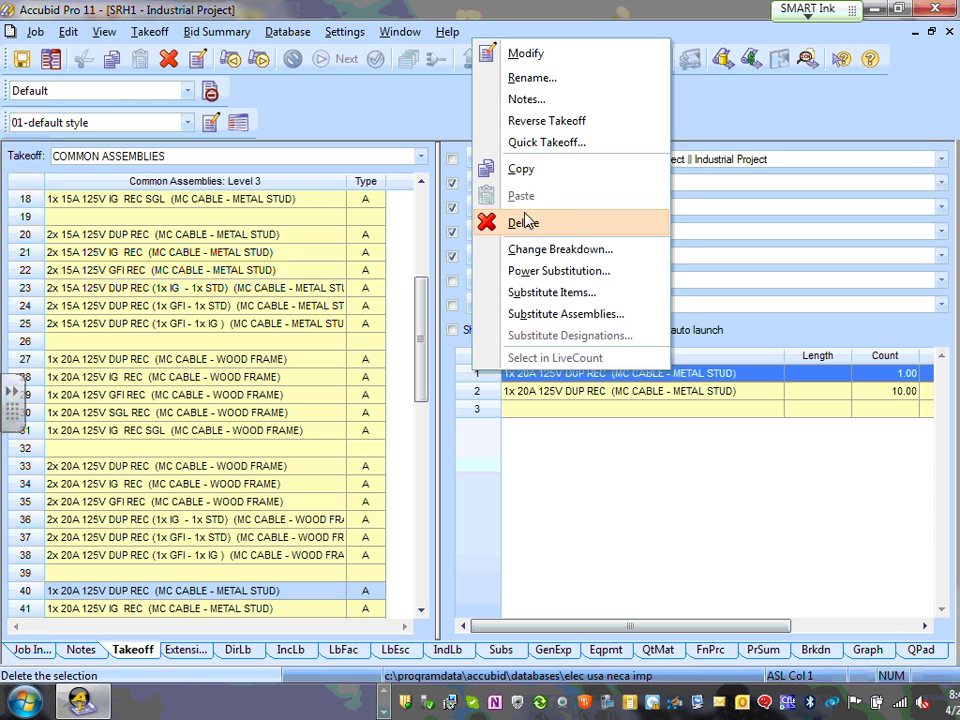
left_click(524, 222)
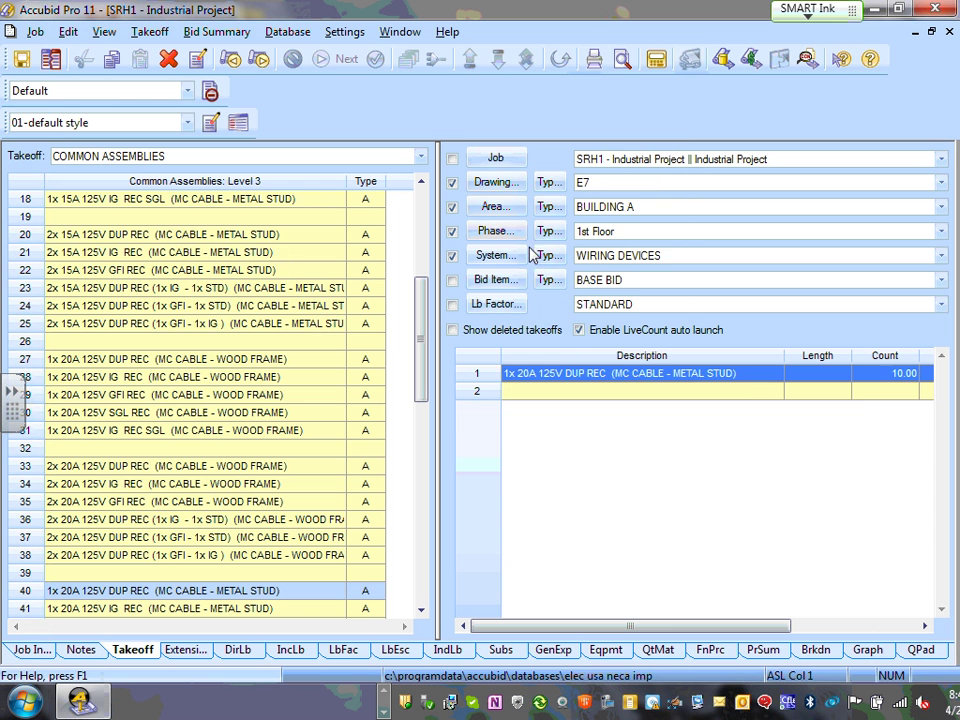
- Change the remaining receptacle takeoff's count to 20
double_click(624, 374)
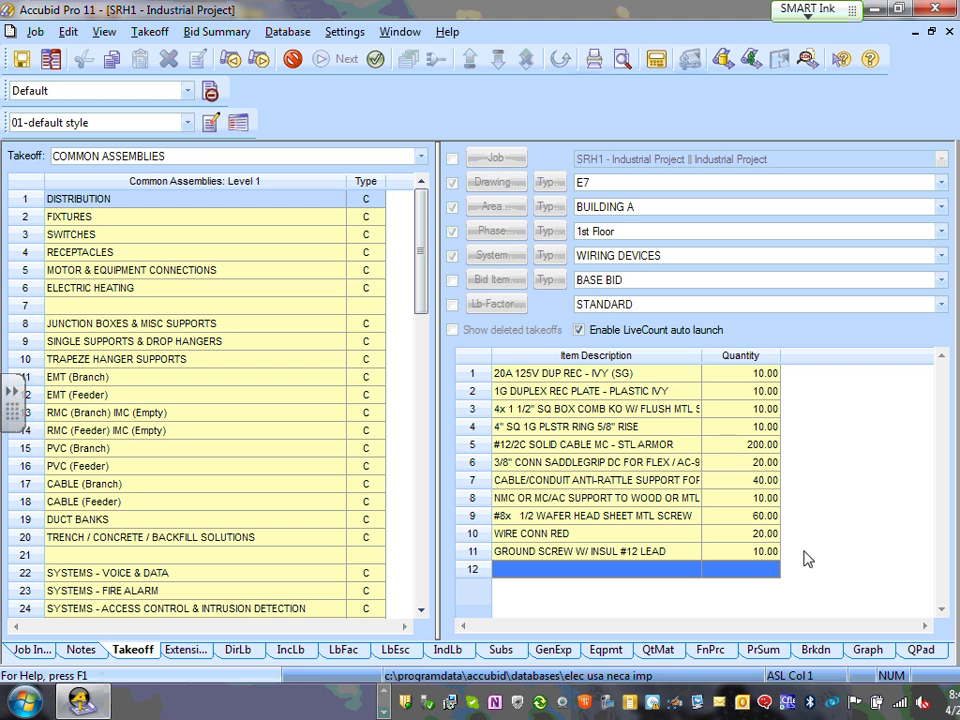
left_click(643, 478)
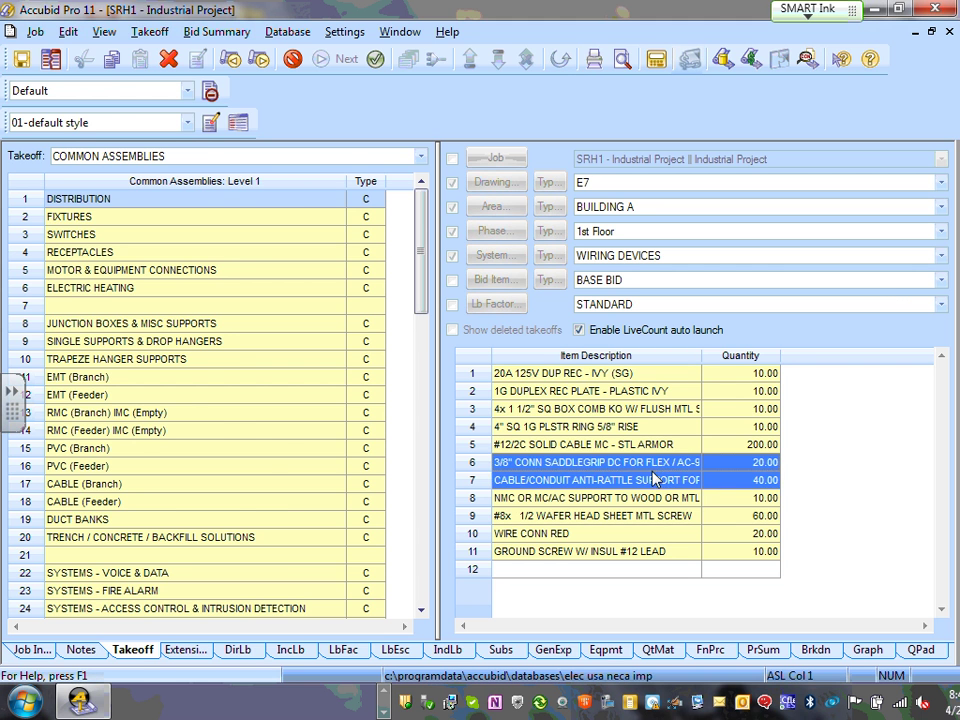
double_click(643, 477)
left_click(578, 96)
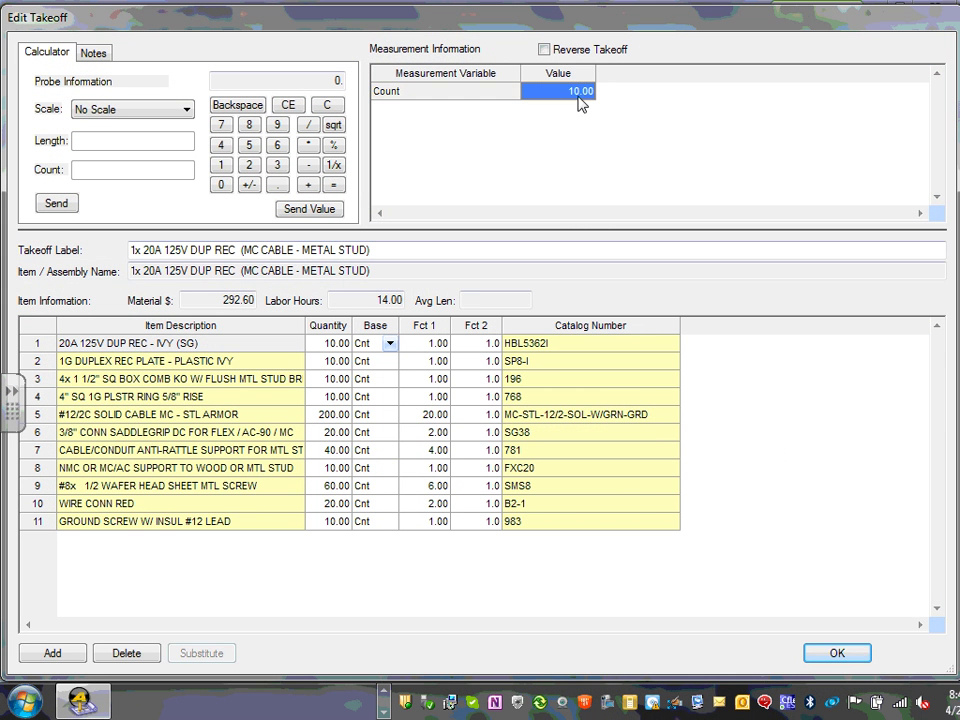
left_click(581, 93)
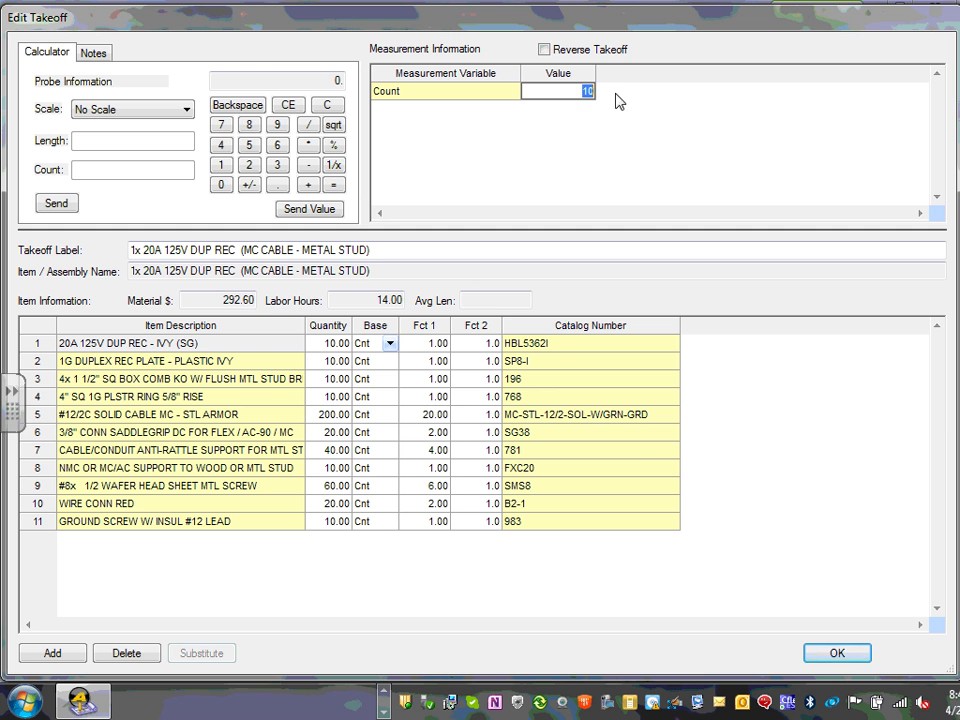
type("20")
key("Return")
left_click(838, 655)
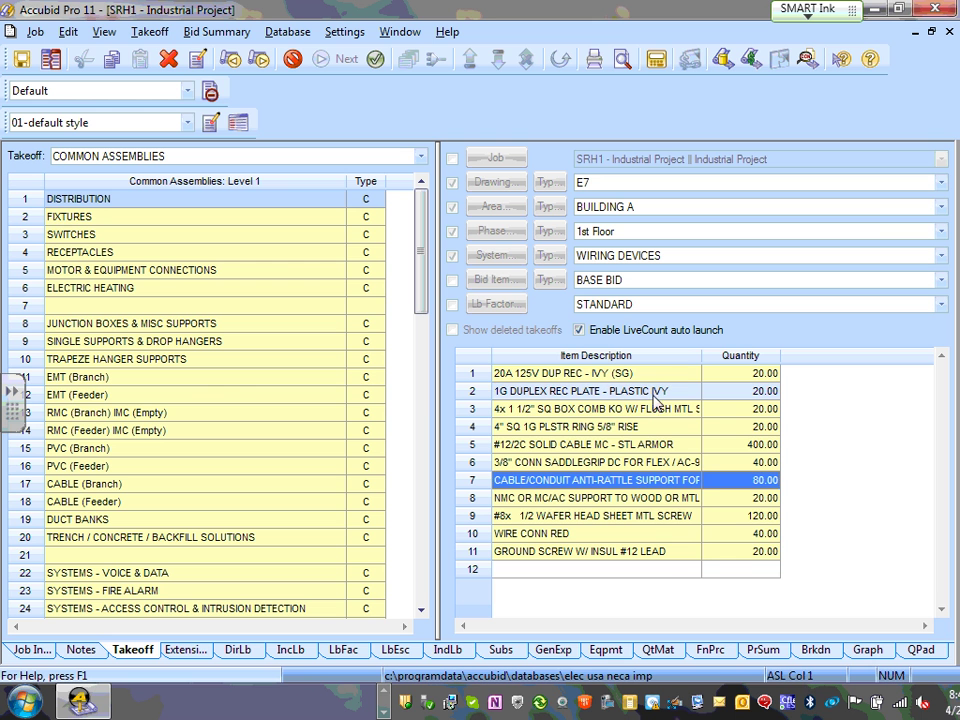
- Finish the receptacle takeoff, keeping its description
left_click(771, 498)
right_click(771, 498)
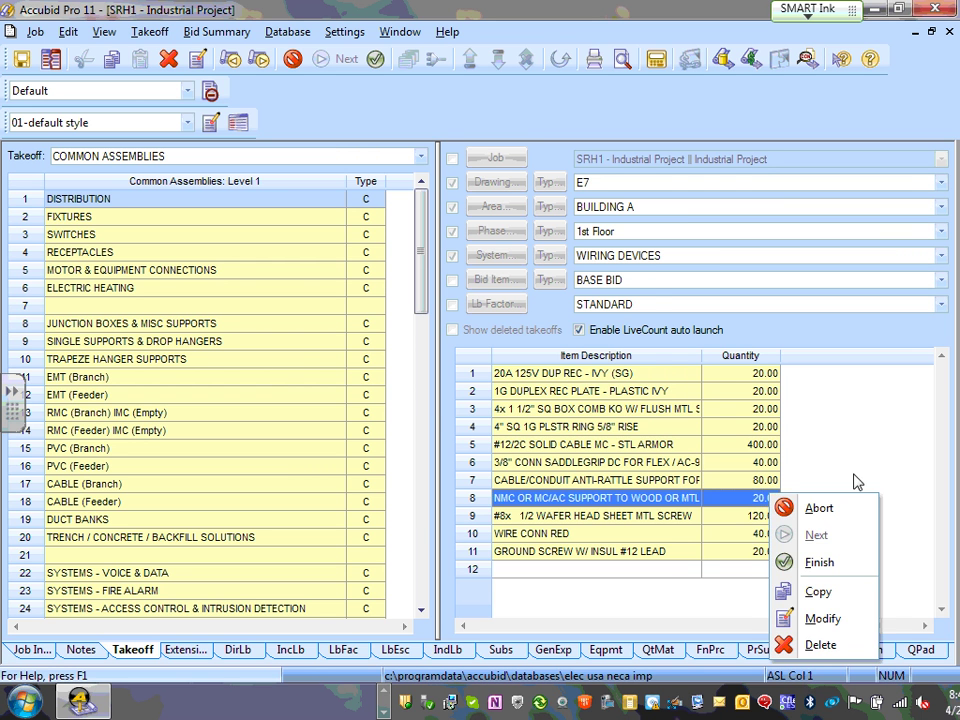
left_click(815, 560)
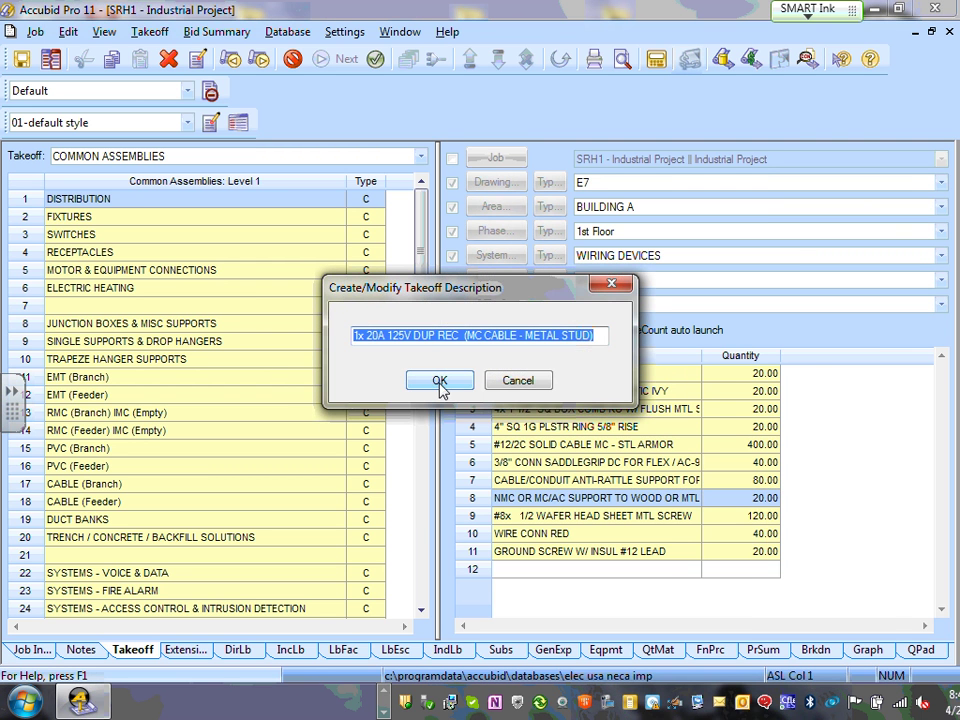
left_click(527, 385)
right_click(905, 466)
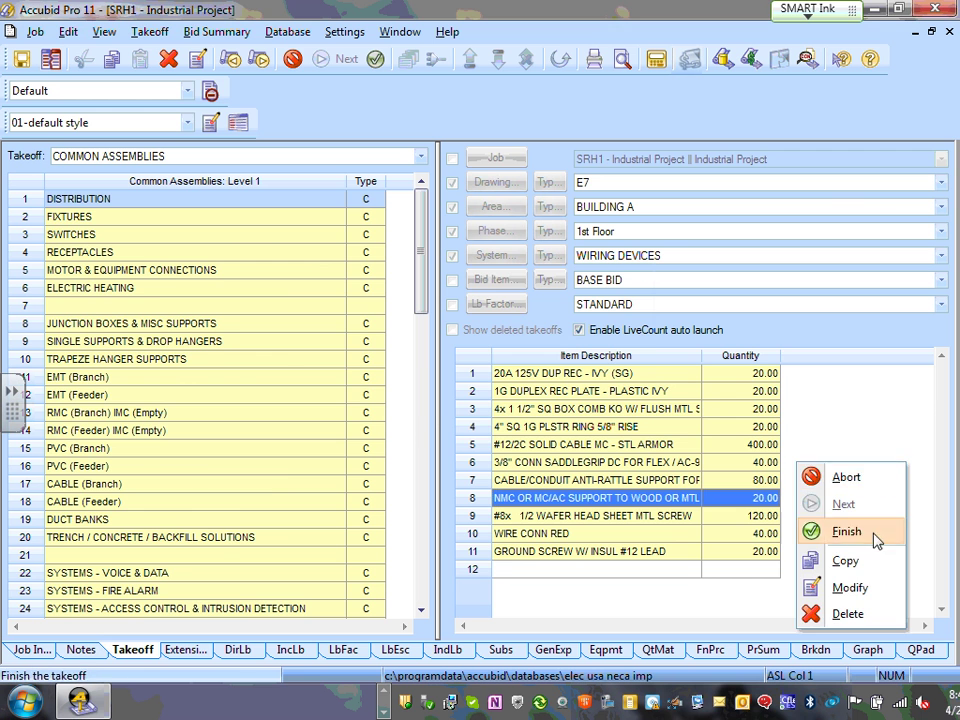
left_click(810, 530)
left_click(445, 383)
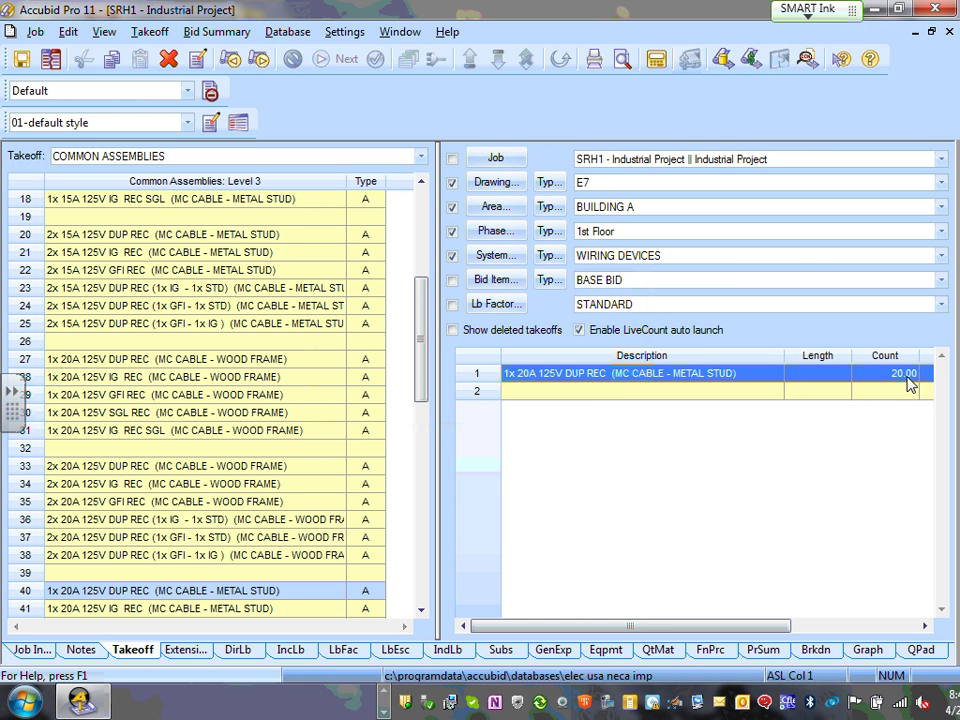
- Reopen the receptacle takeoff, leave its count at 20, and finish it
double_click(707, 386)
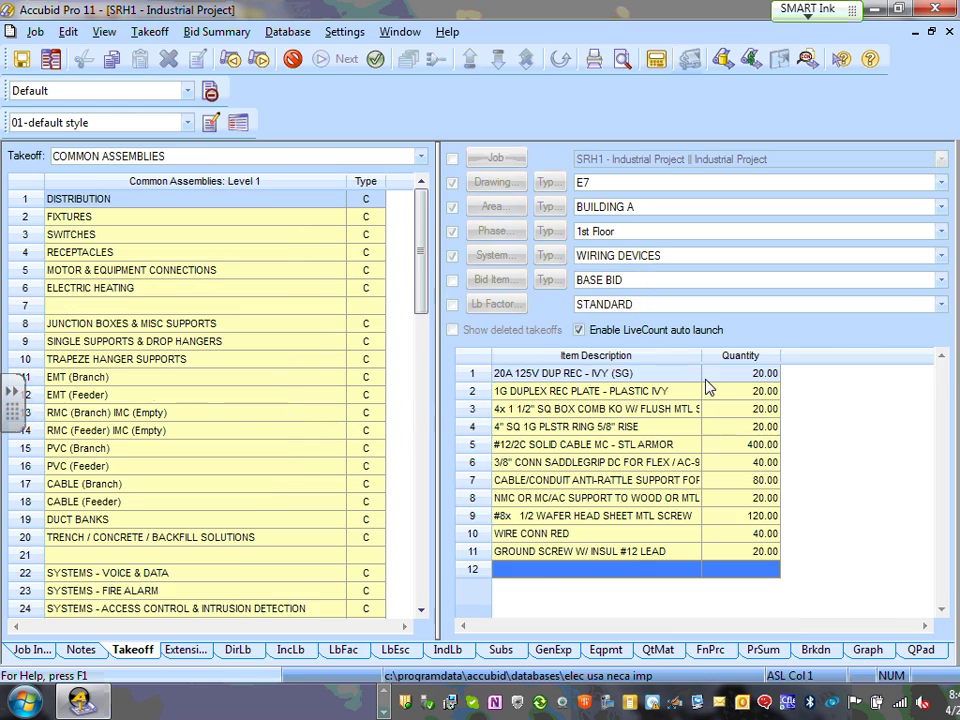
double_click(700, 465)
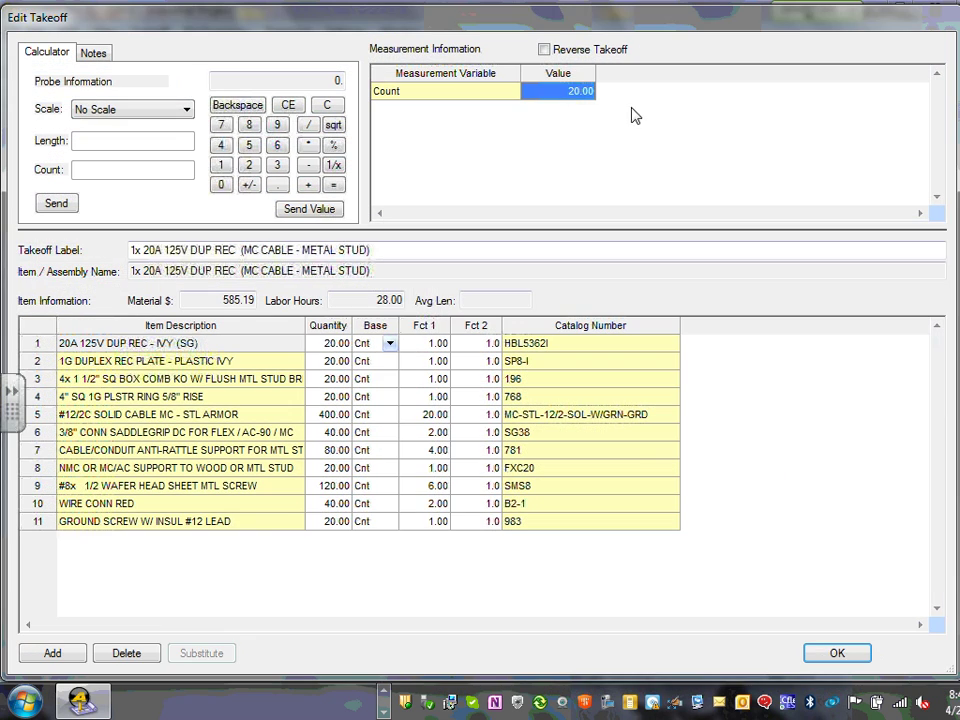
left_click(847, 658)
right_click(843, 528)
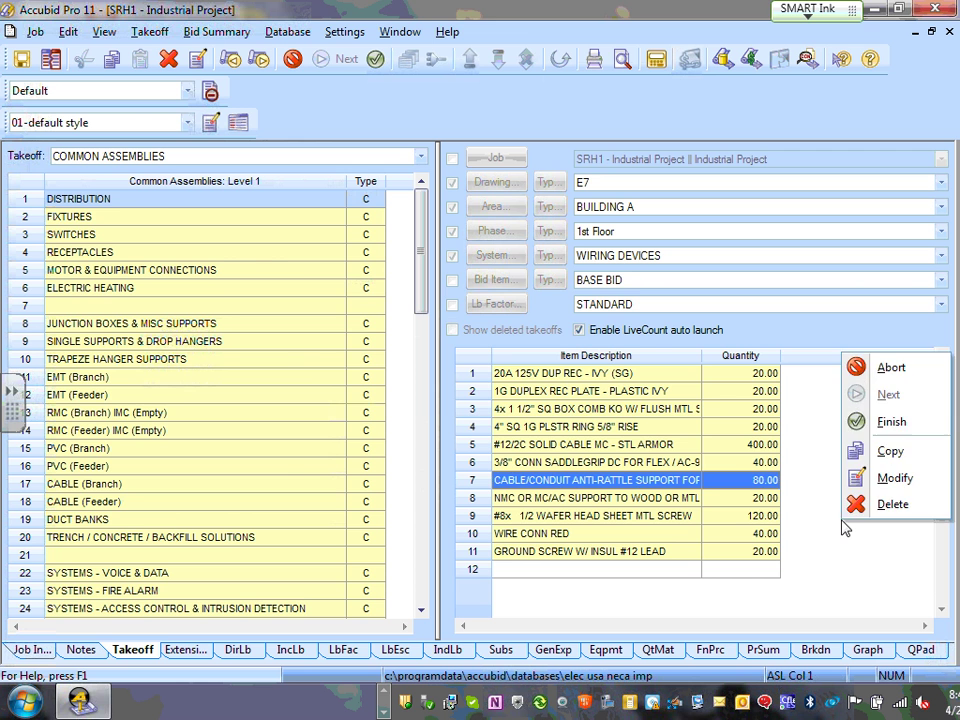
left_click(879, 447)
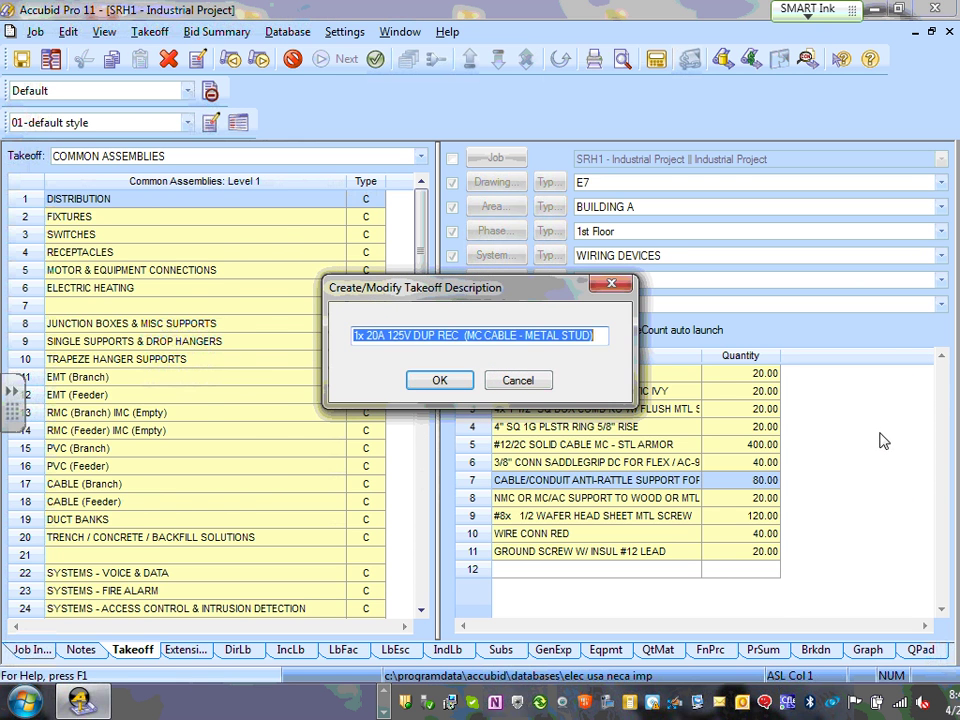
left_click(439, 381)
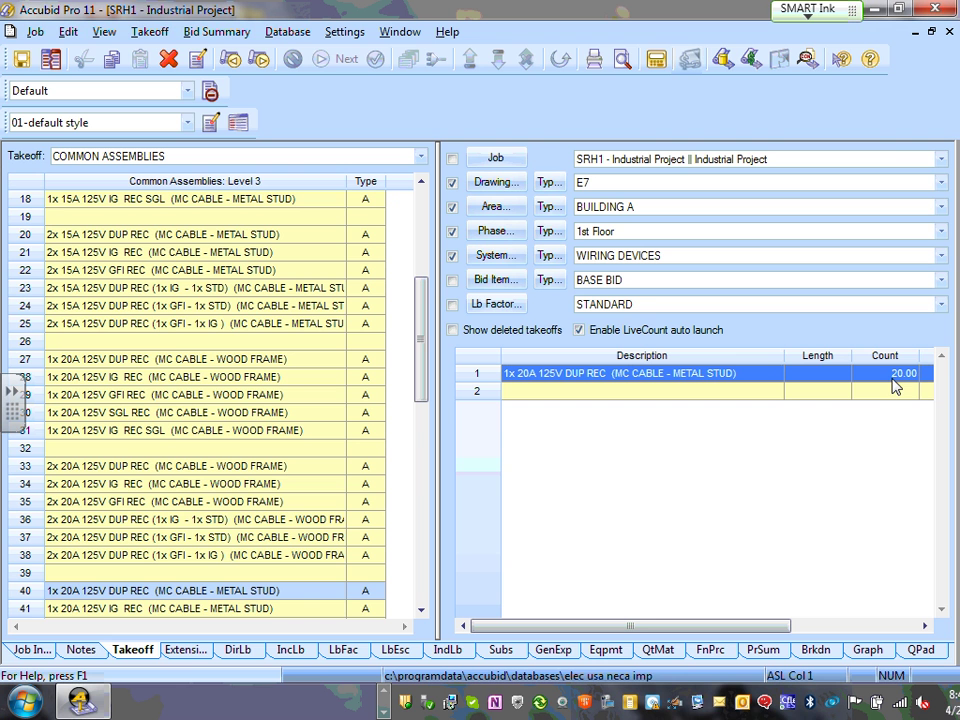
- Change the receptacle takeoff's count to 15 and finish it, accepting the description
double_click(736, 380)
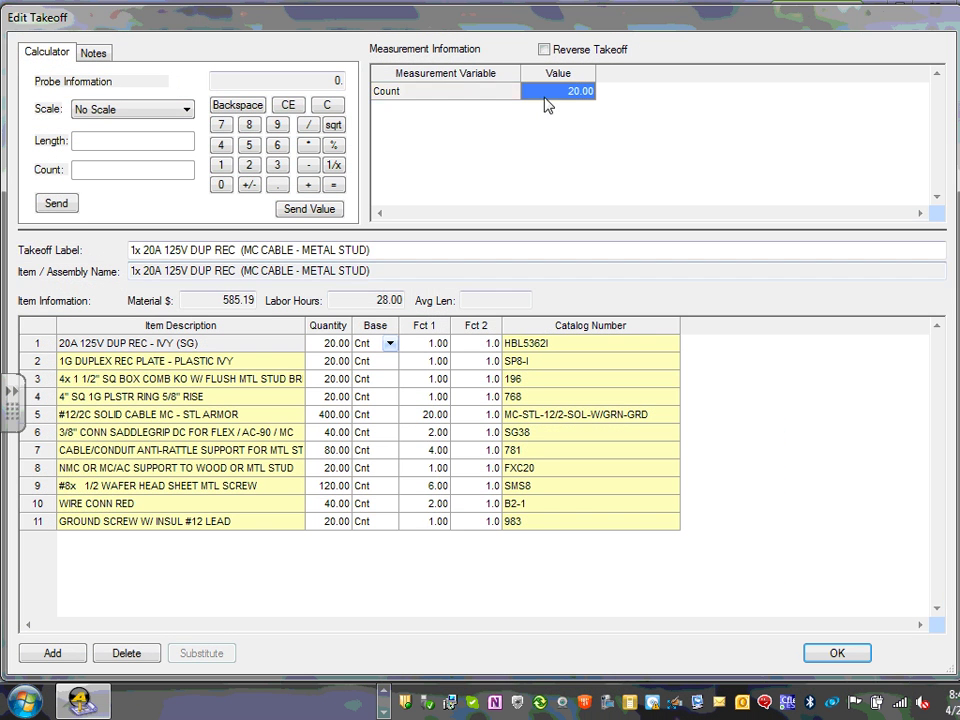
left_click(564, 96)
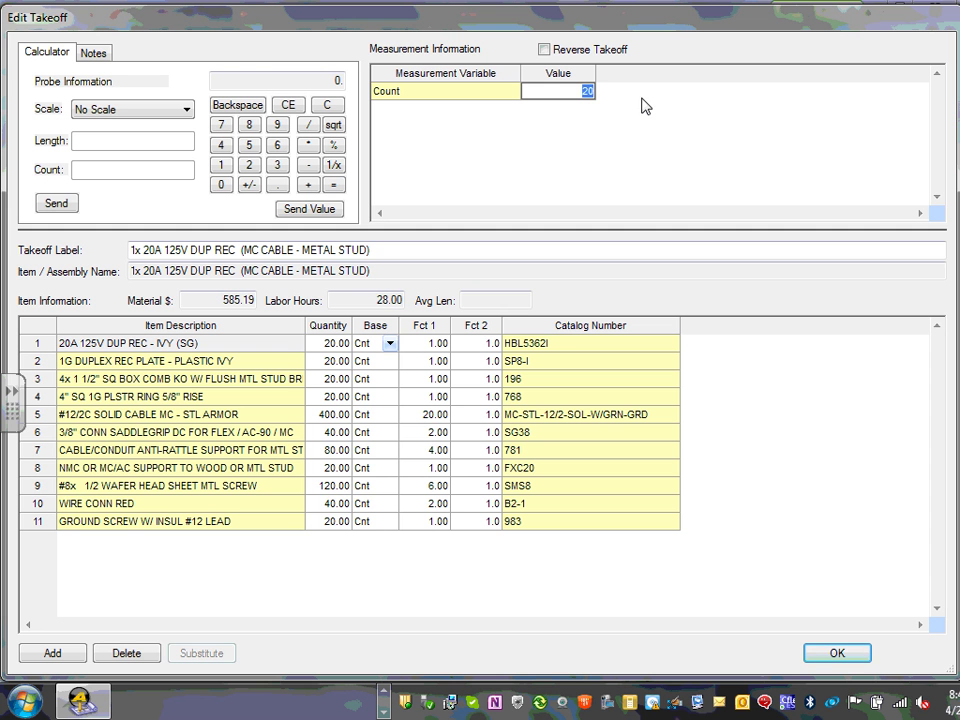
type("15")
left_click(845, 652)
right_click(848, 441)
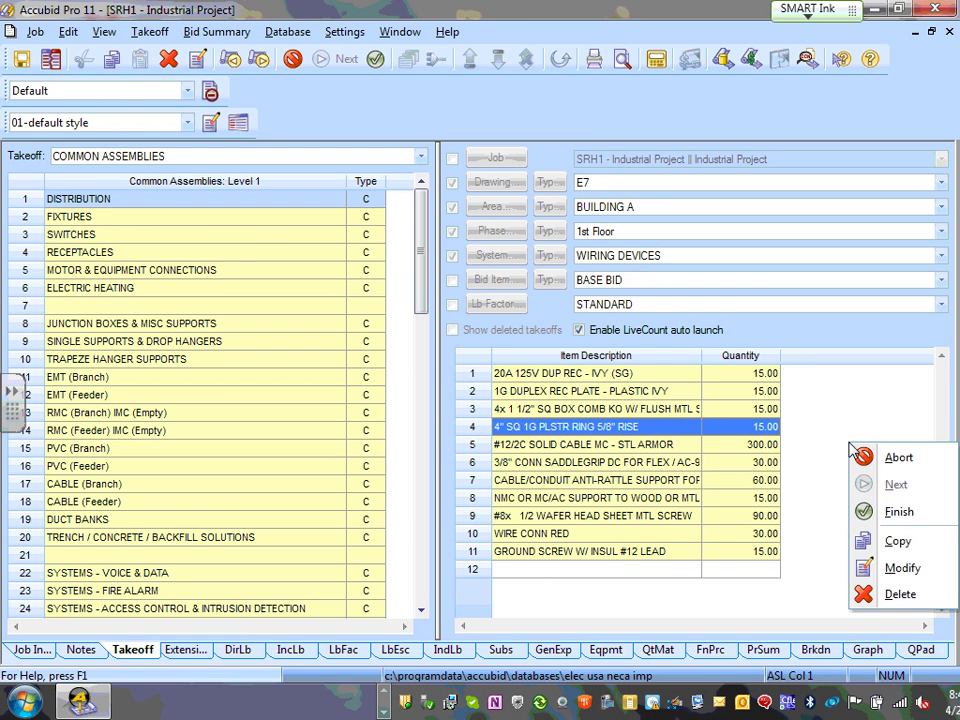
left_click(898, 518)
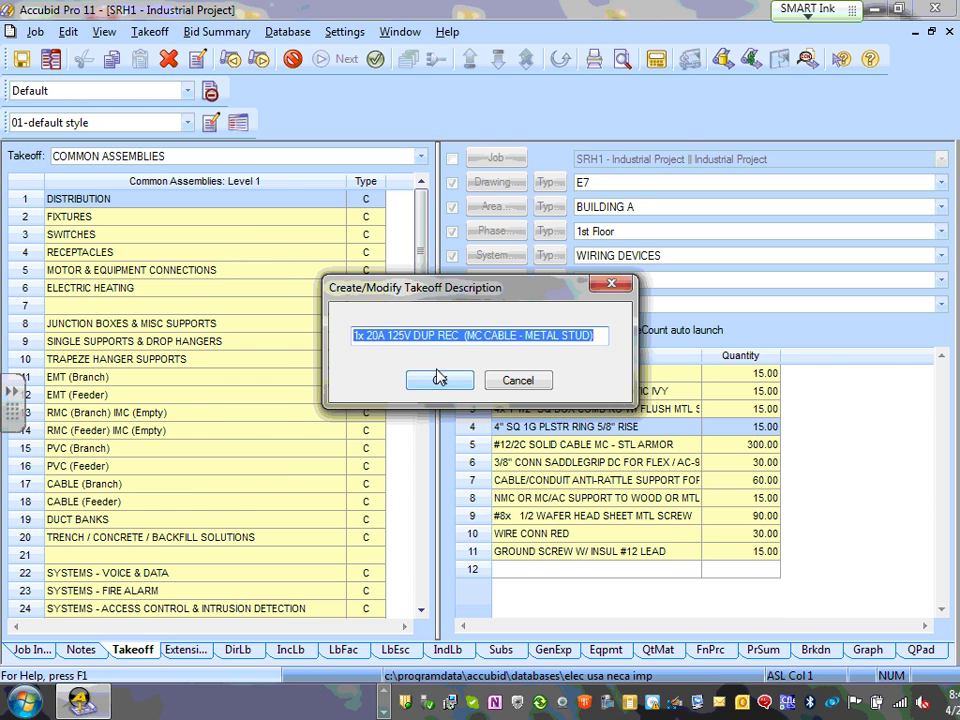
left_click(441, 381)
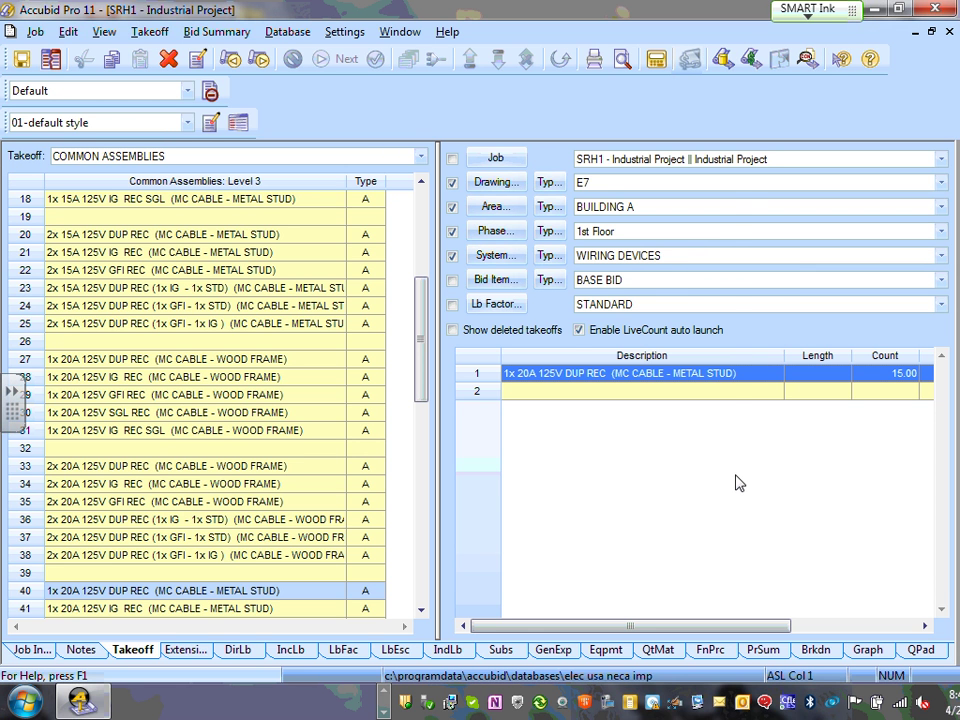
- Close the takeoff row menu and step back up to the Level 1 assembly categories
right_click(538, 492)
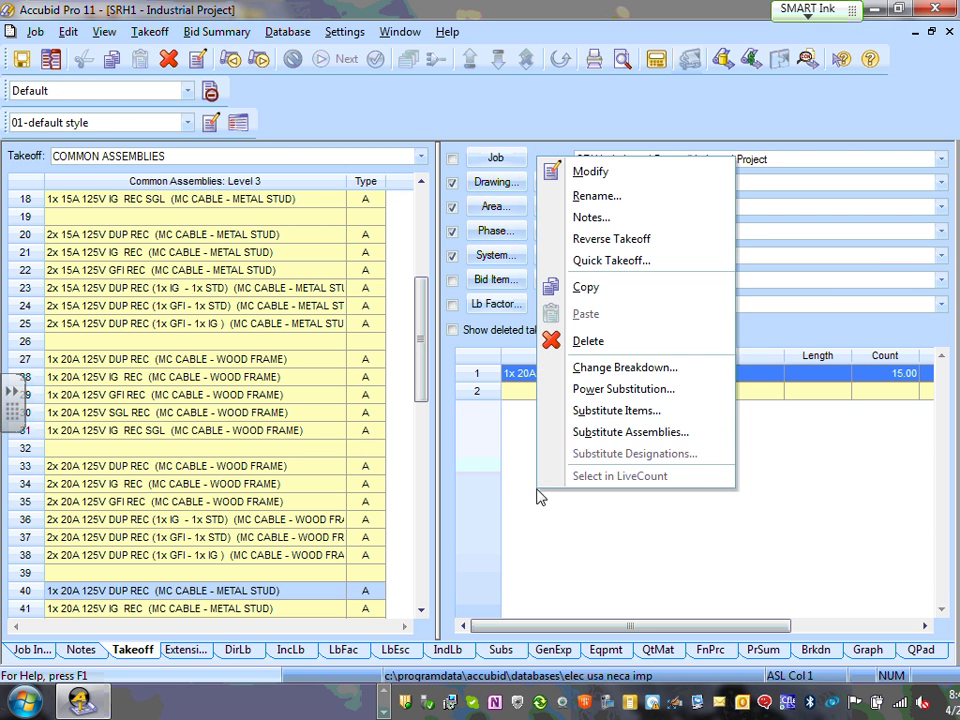
left_click(485, 467)
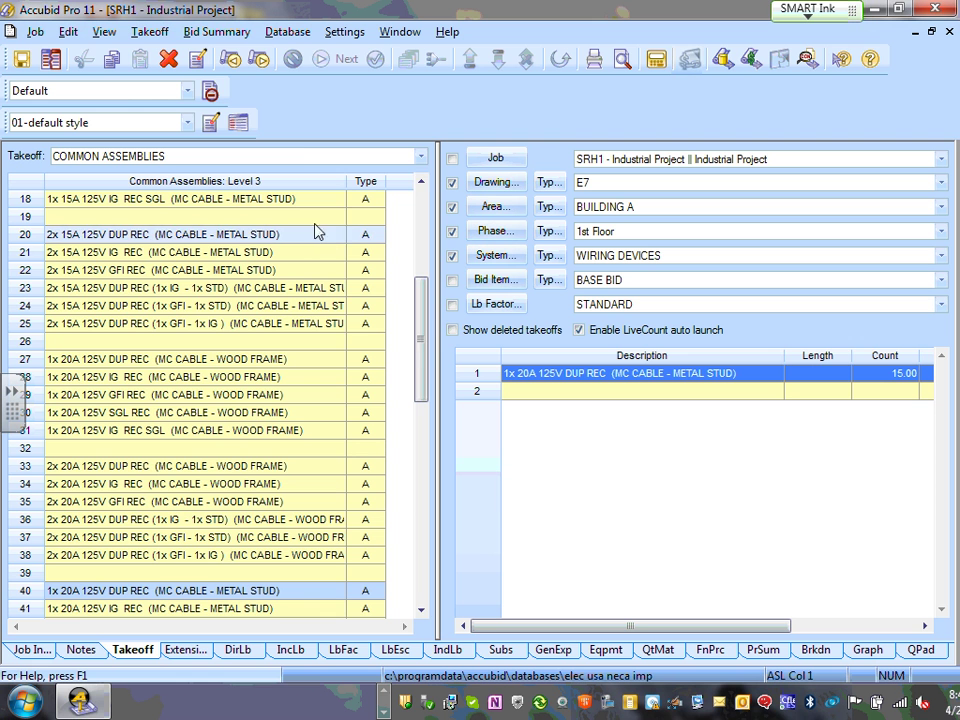
right_click(222, 288)
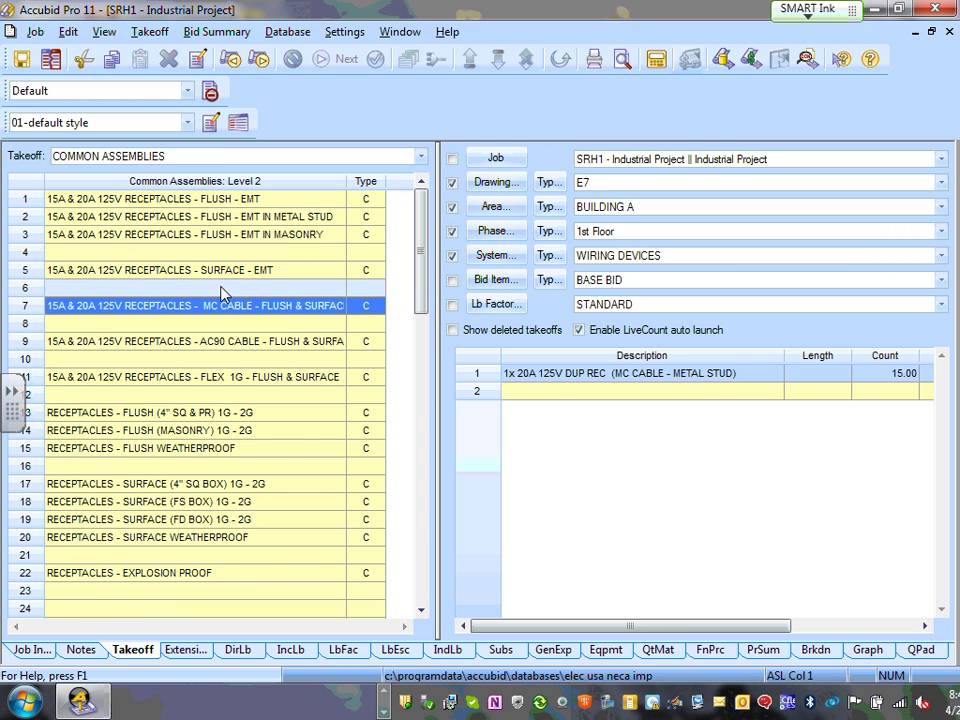
right_click(223, 290)
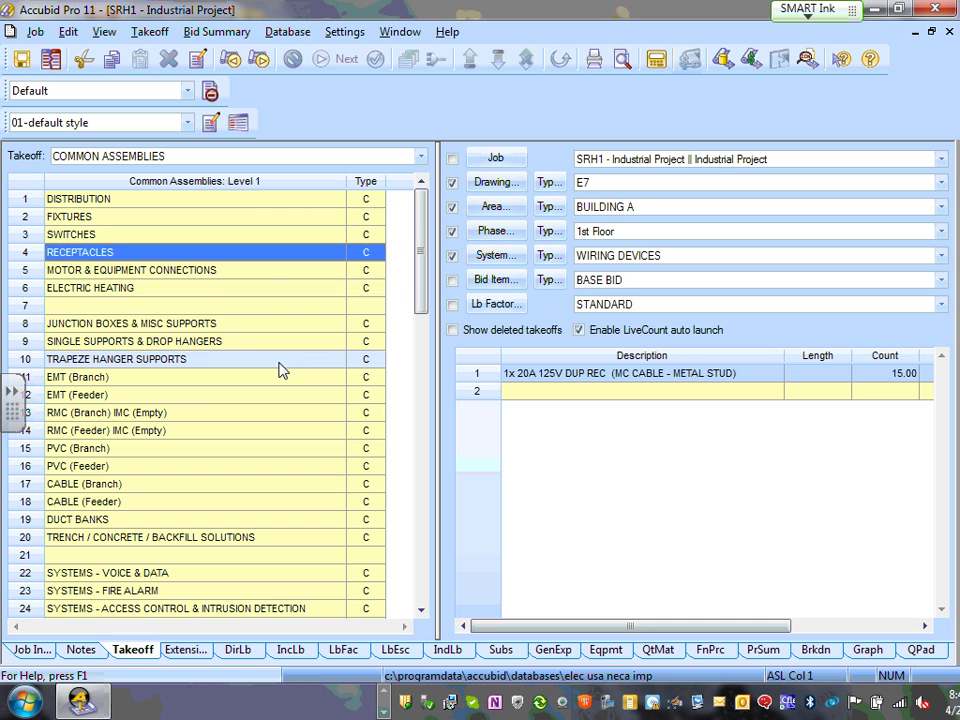
left_click(211, 343)
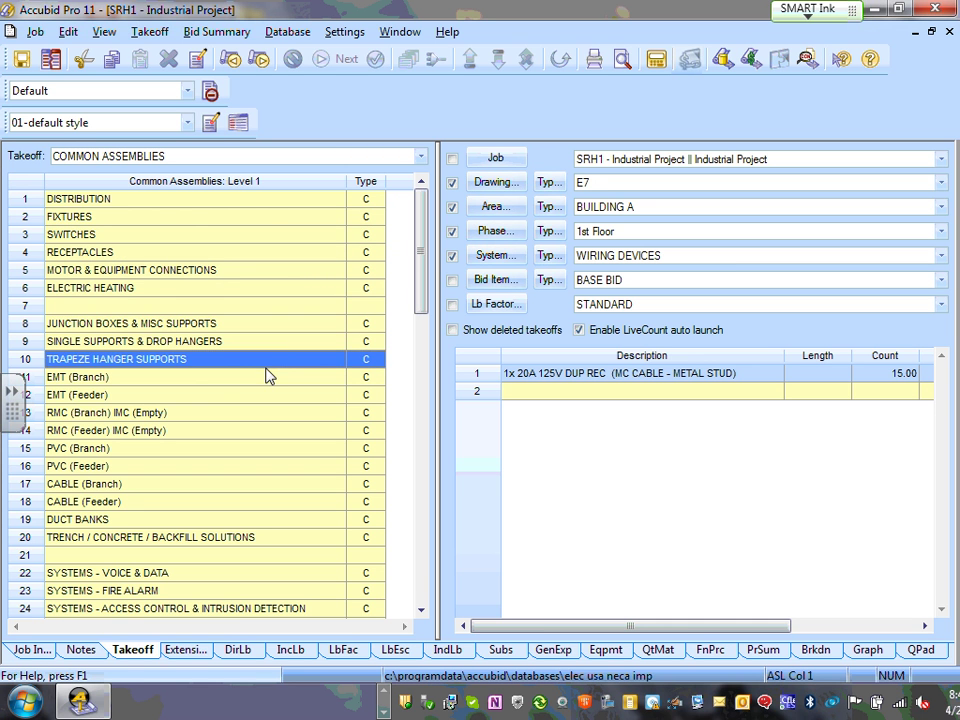
left_click(285, 305)
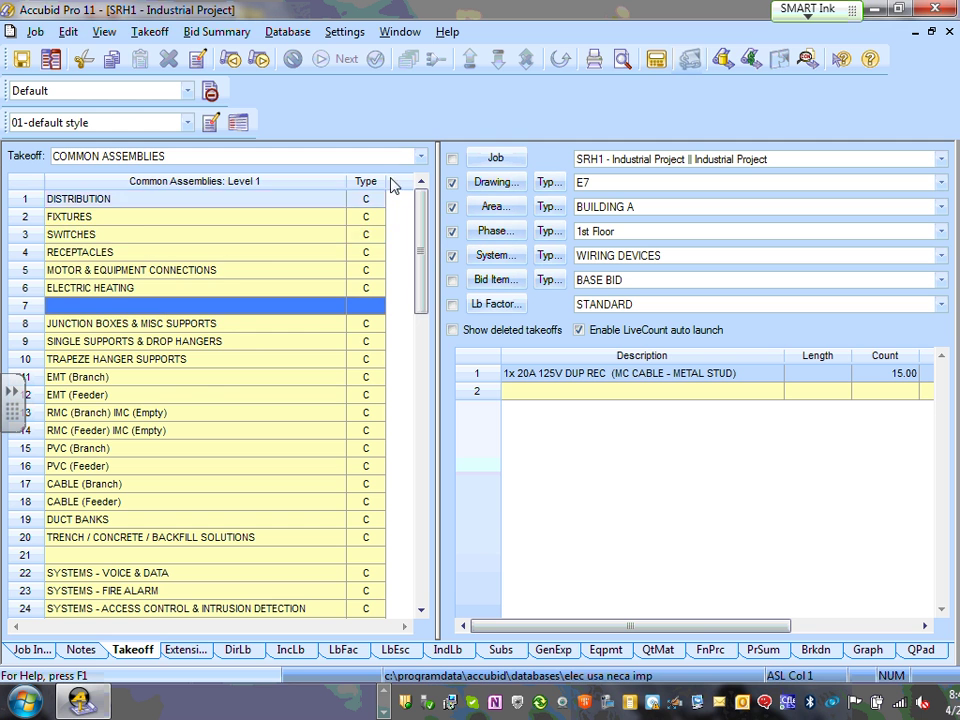
- Keep COMMON ASSEMBLIES as the takeoff type and drill into SWITCHES
left_click(420, 158)
left_click(167, 295)
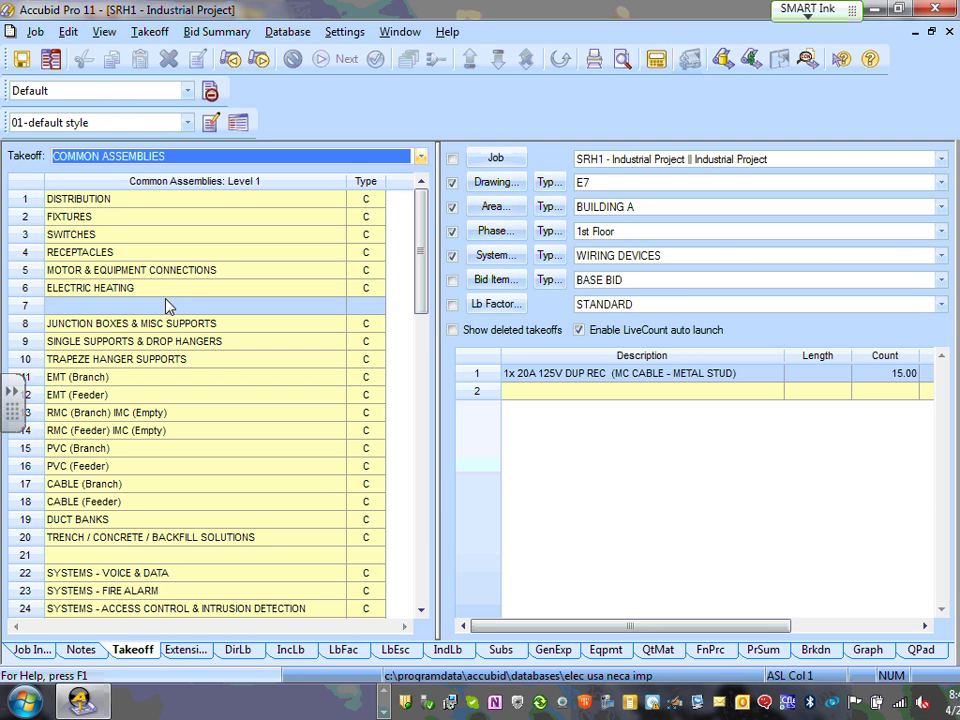
double_click(97, 238)
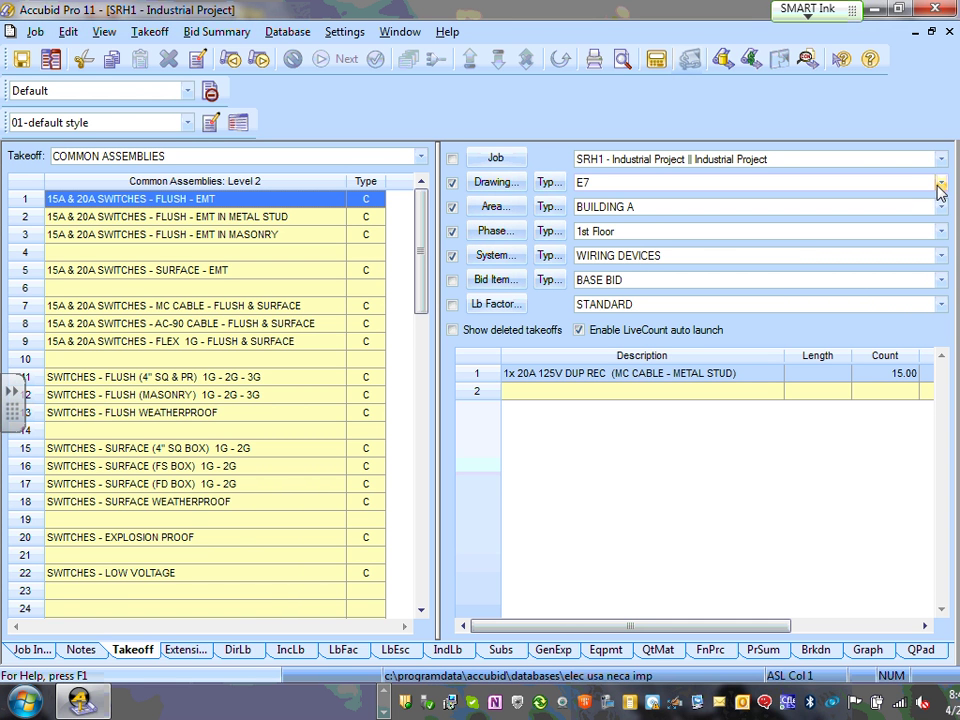
- Switch the takeoff filter to drawing E5, keeping WIRING DEVICES as the system
left_click(943, 193)
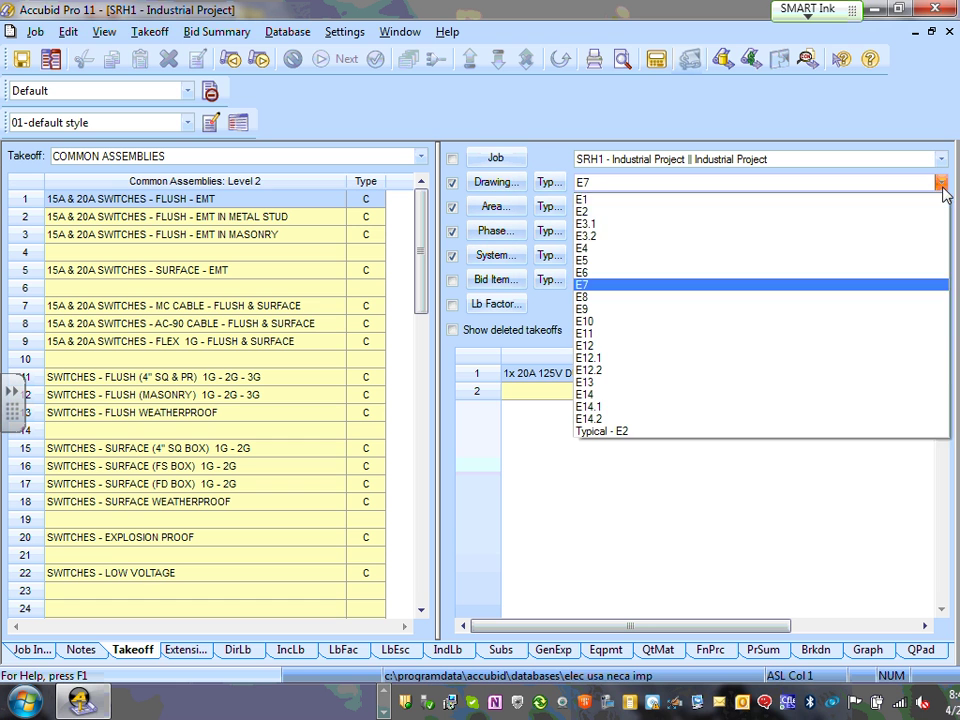
left_click(657, 268)
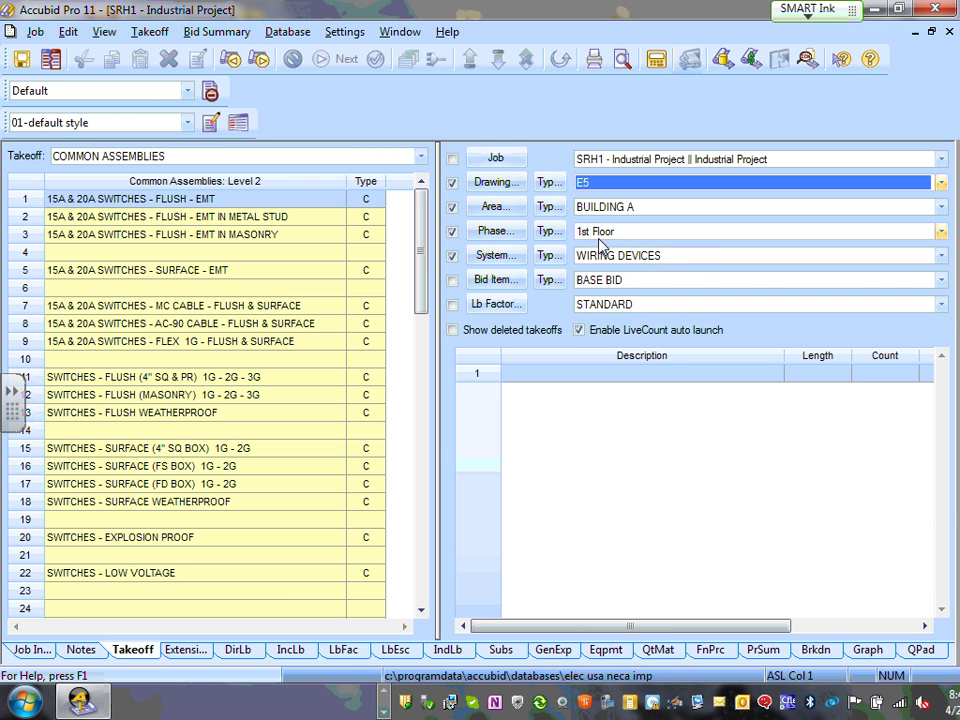
left_click(940, 256)
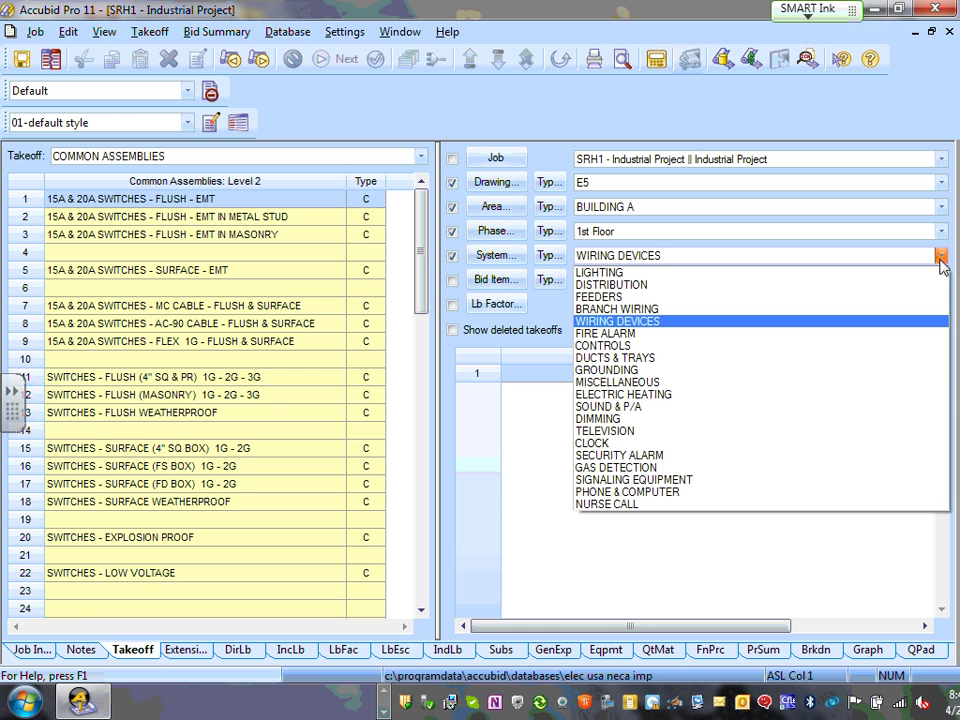
left_click(940, 257)
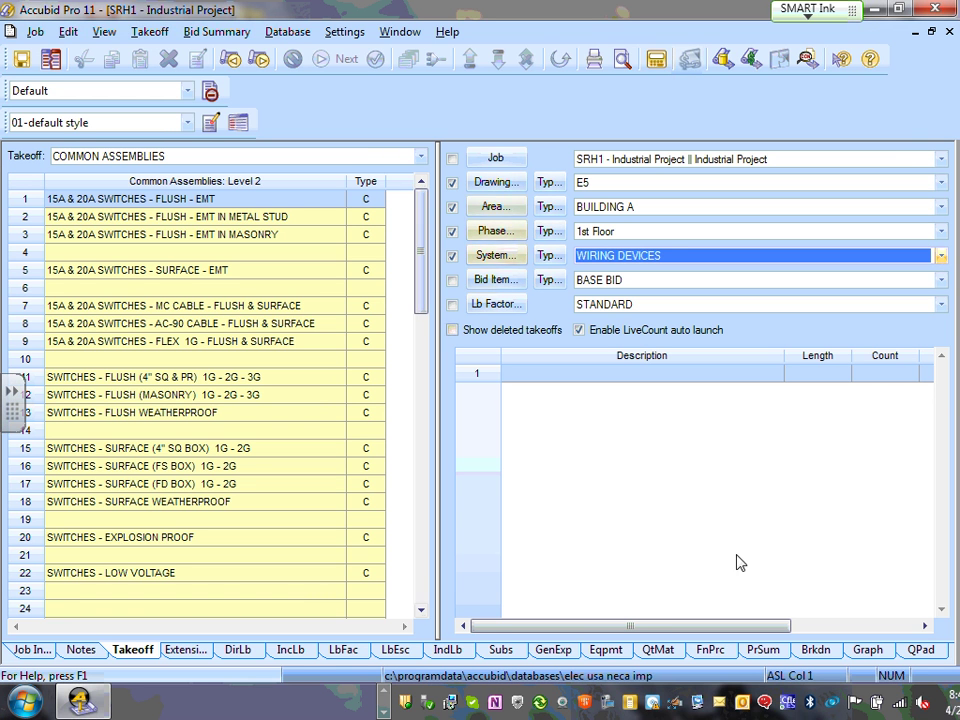
left_click(677, 495)
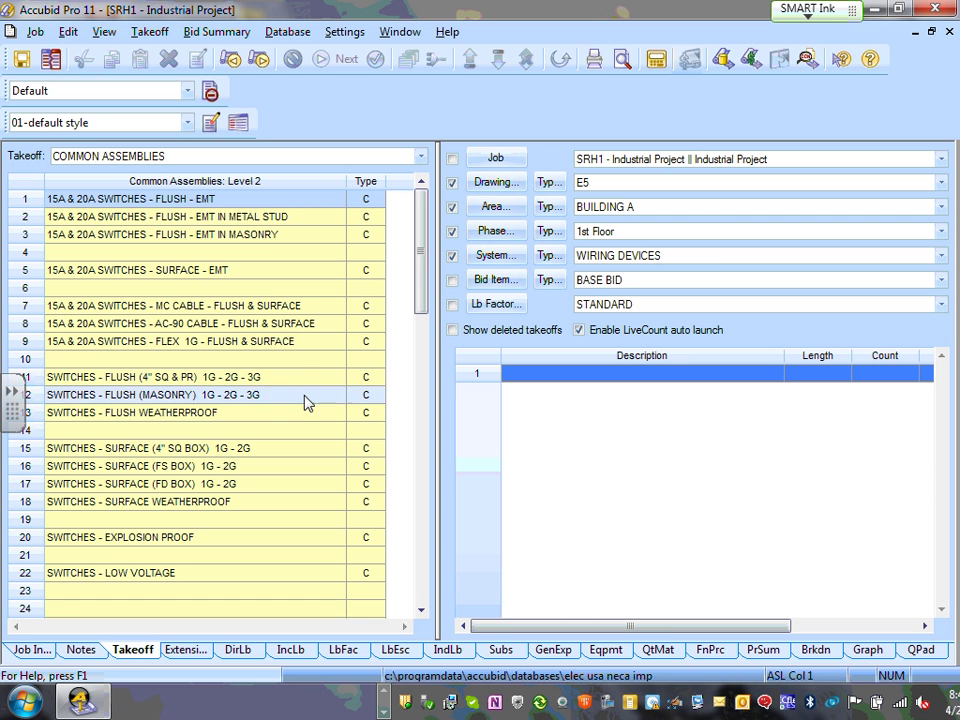
- Open the MC cable switch assemblies and start a takeoff of 1x 20A S/P SW (MC - METAL STUD)
left_click(197, 311)
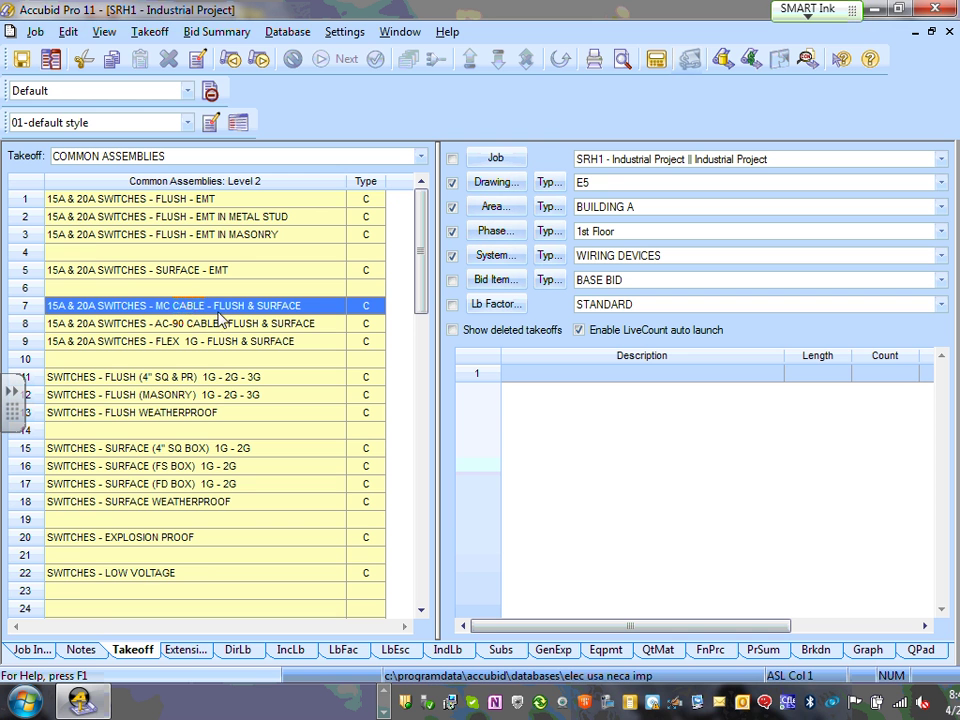
double_click(234, 313)
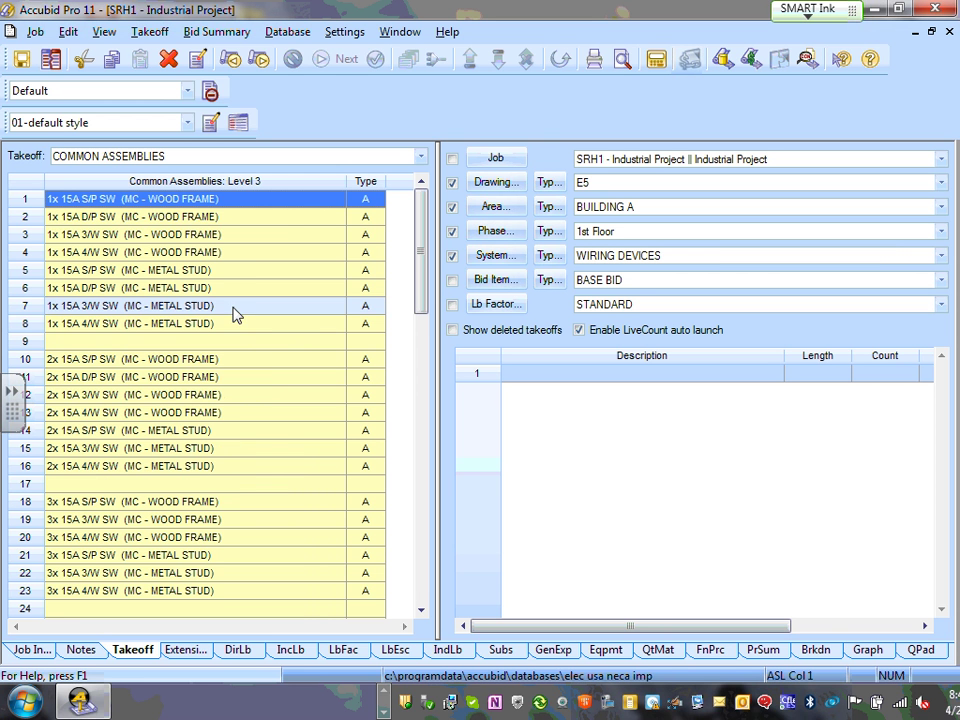
left_click(240, 205)
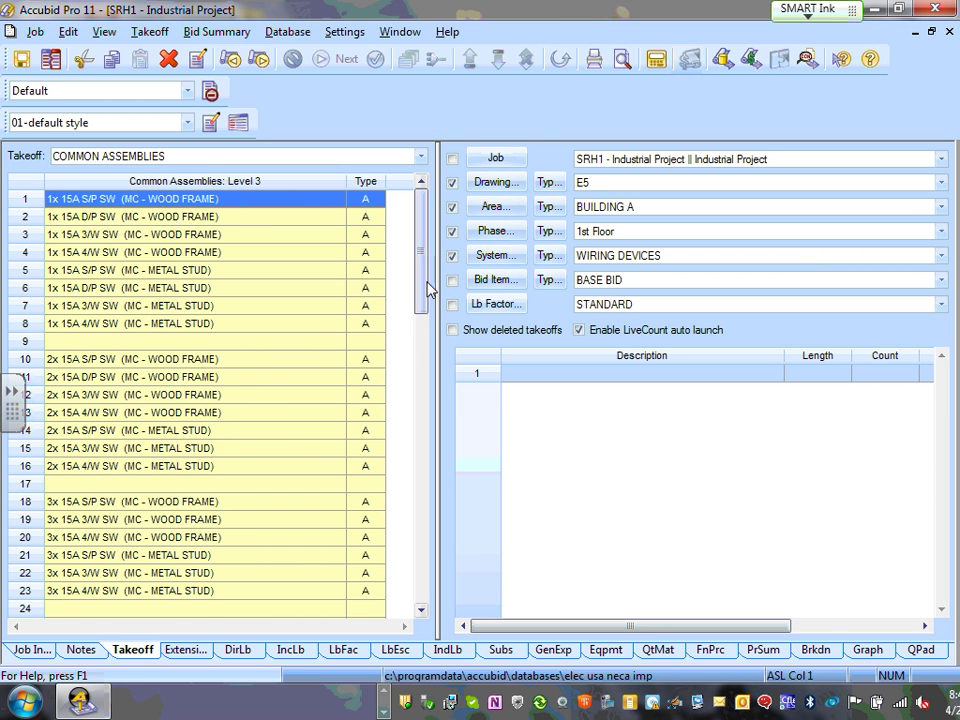
left_click_drag(424, 246, 422, 364)
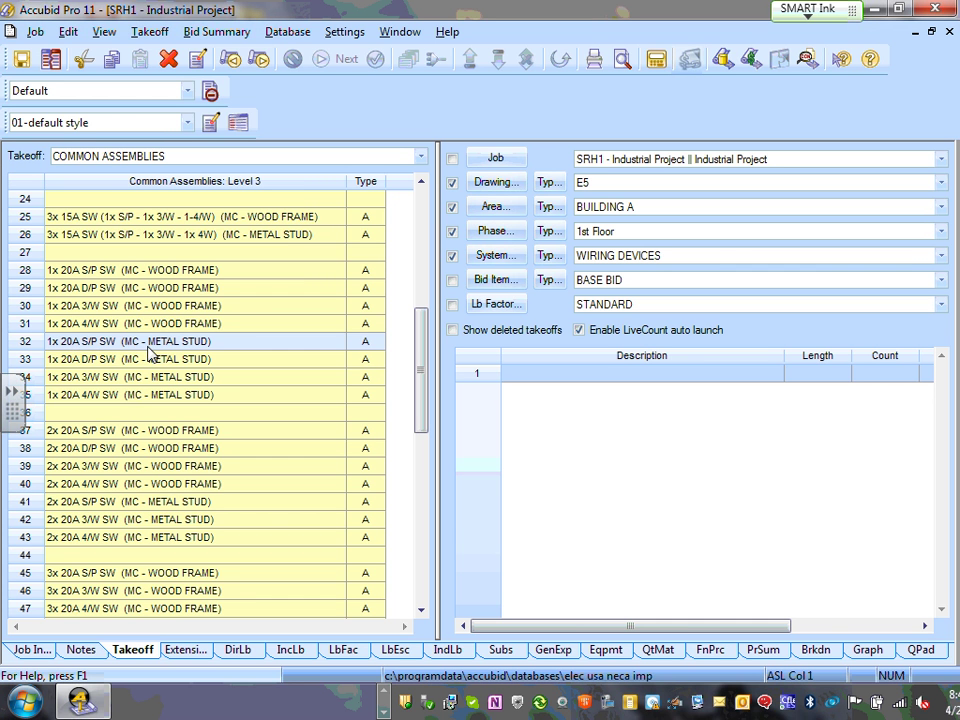
left_click(150, 345)
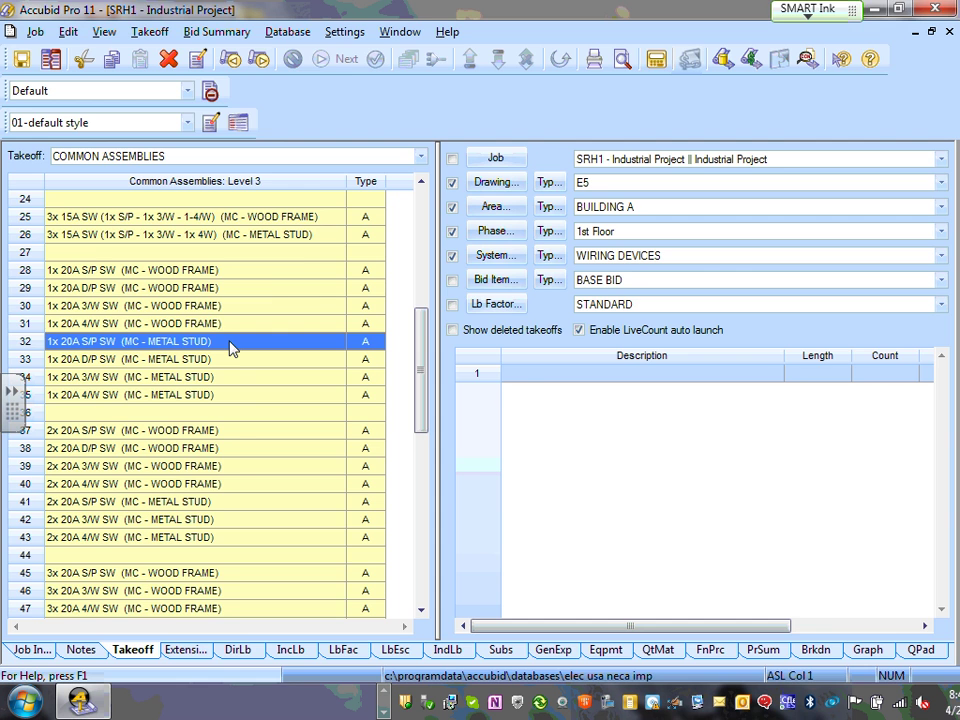
double_click(229, 345)
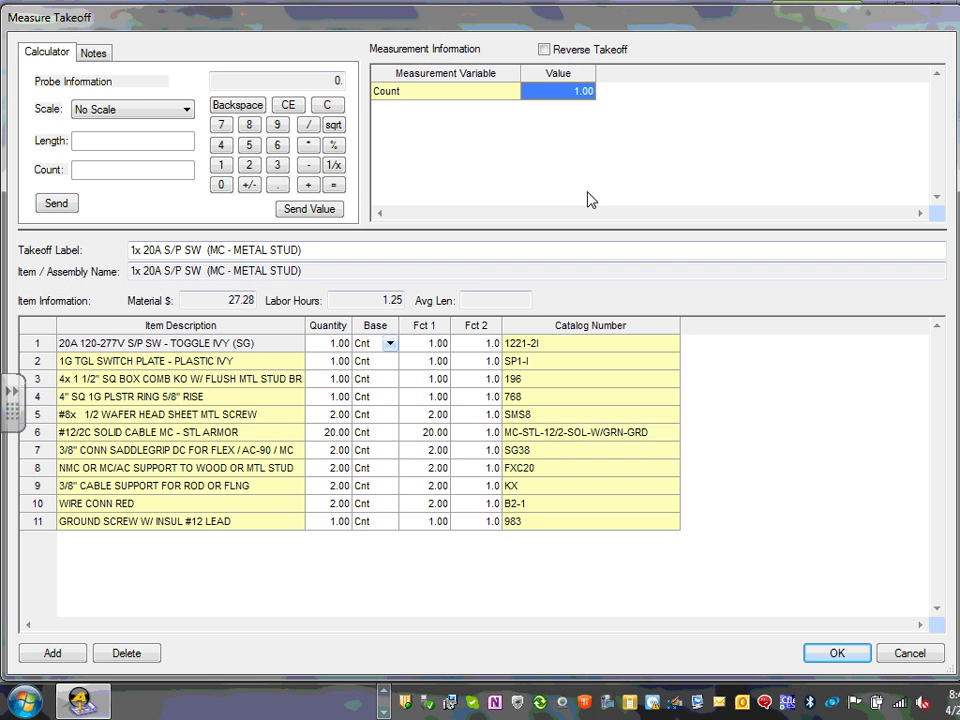
- Set the 1x 20A S/P SW (MC - METAL STUD) takeoff count to 10 and select the new row
left_click(336, 436)
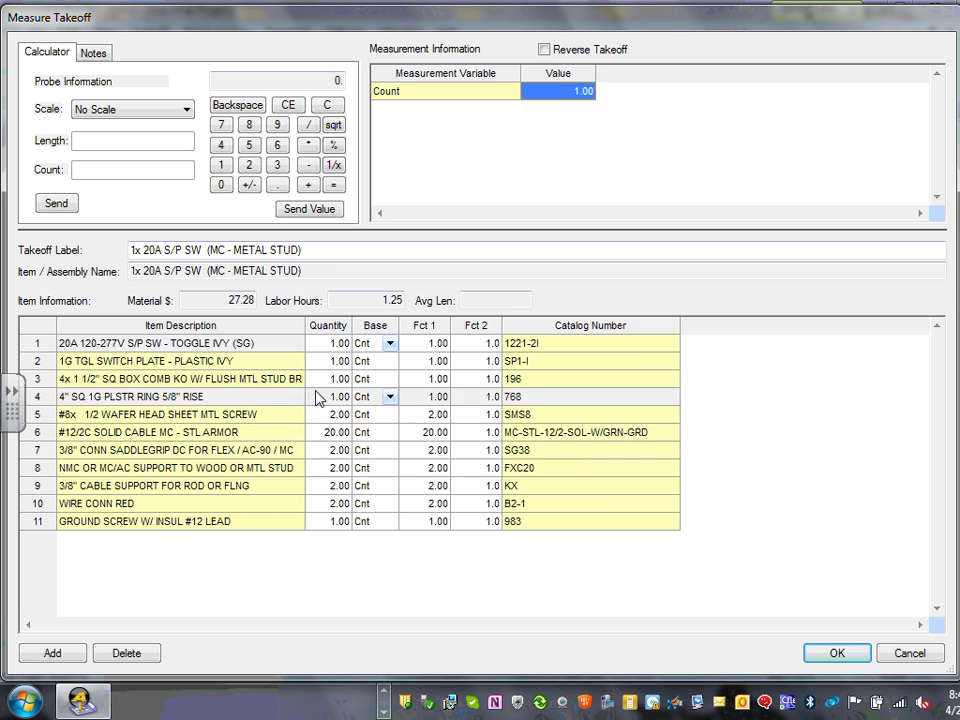
left_click(579, 93)
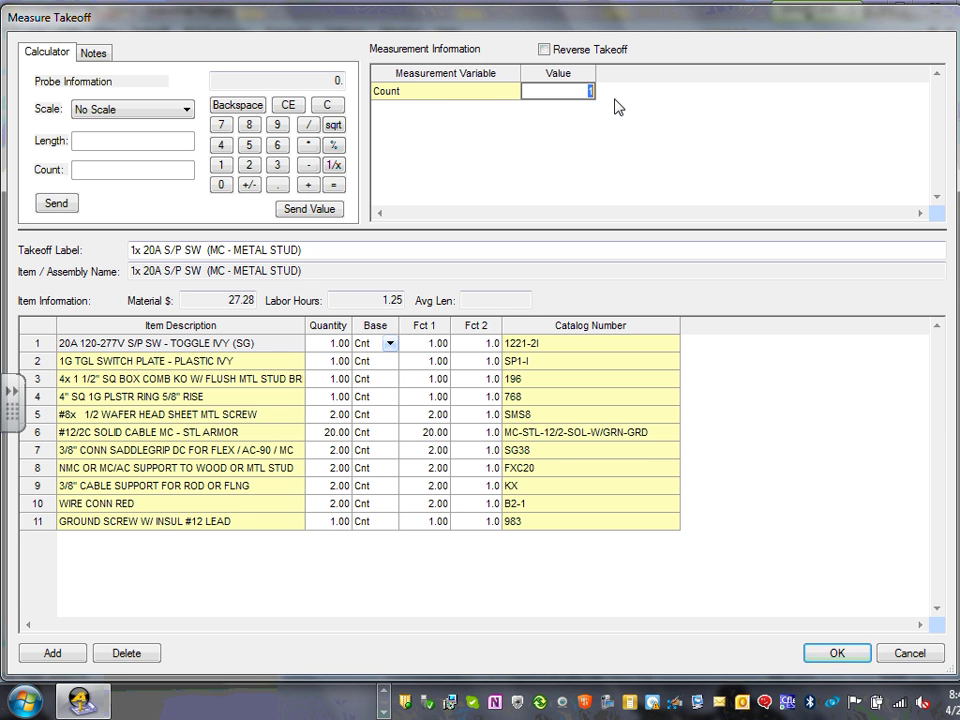
type("10")
left_click(849, 654)
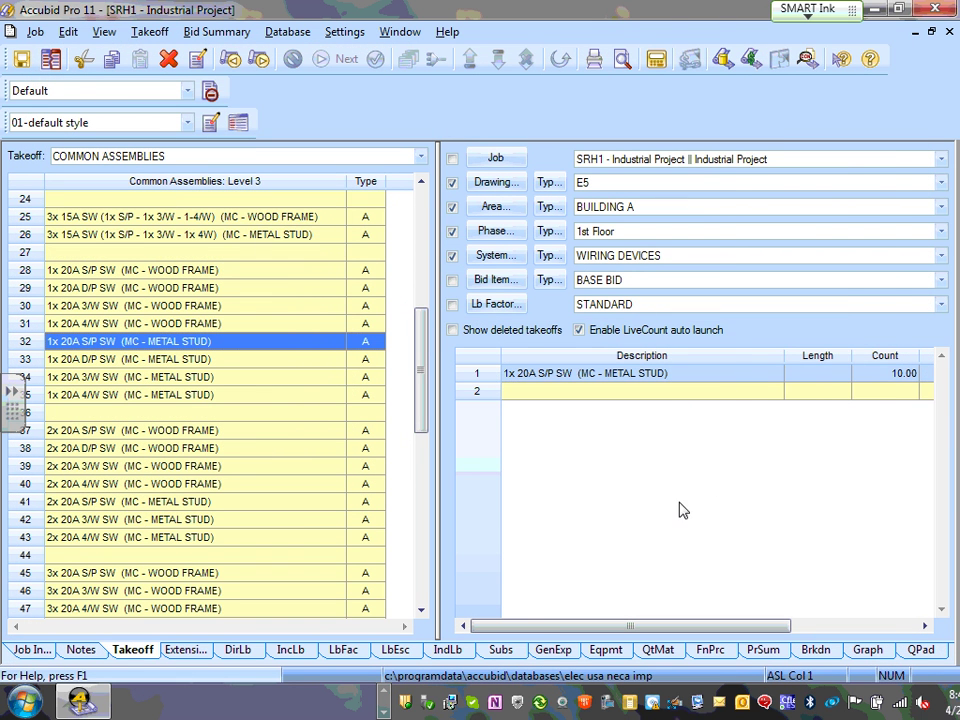
right_click(694, 486)
left_click(597, 476)
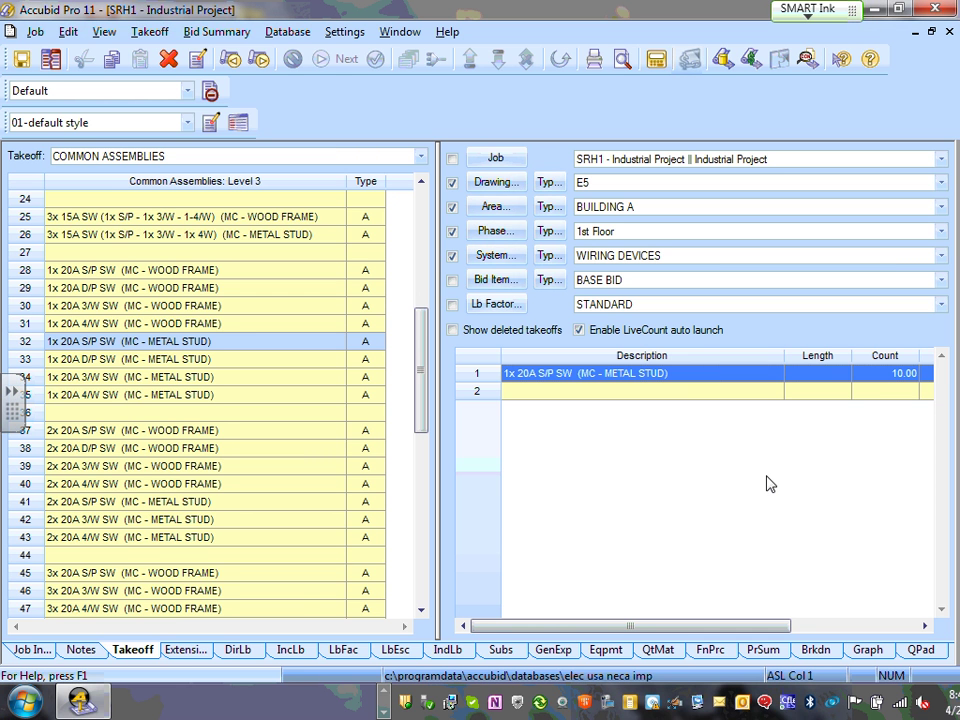
- Change the 1x 20A S/P SW takeoff count from 10 to 20 and finish it
double_click(685, 380)
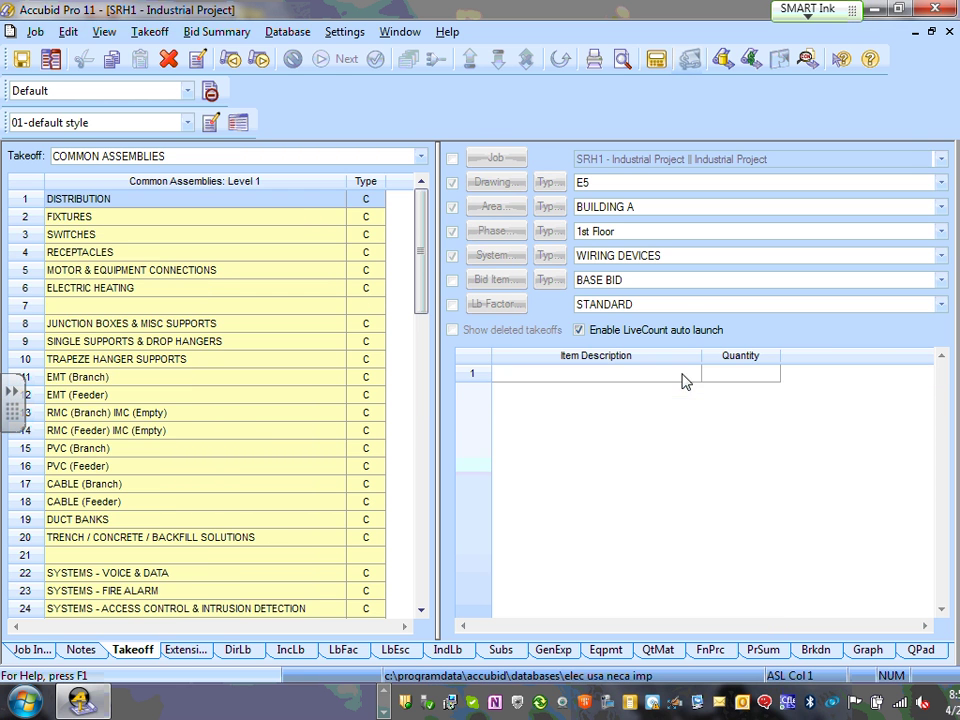
double_click(706, 430)
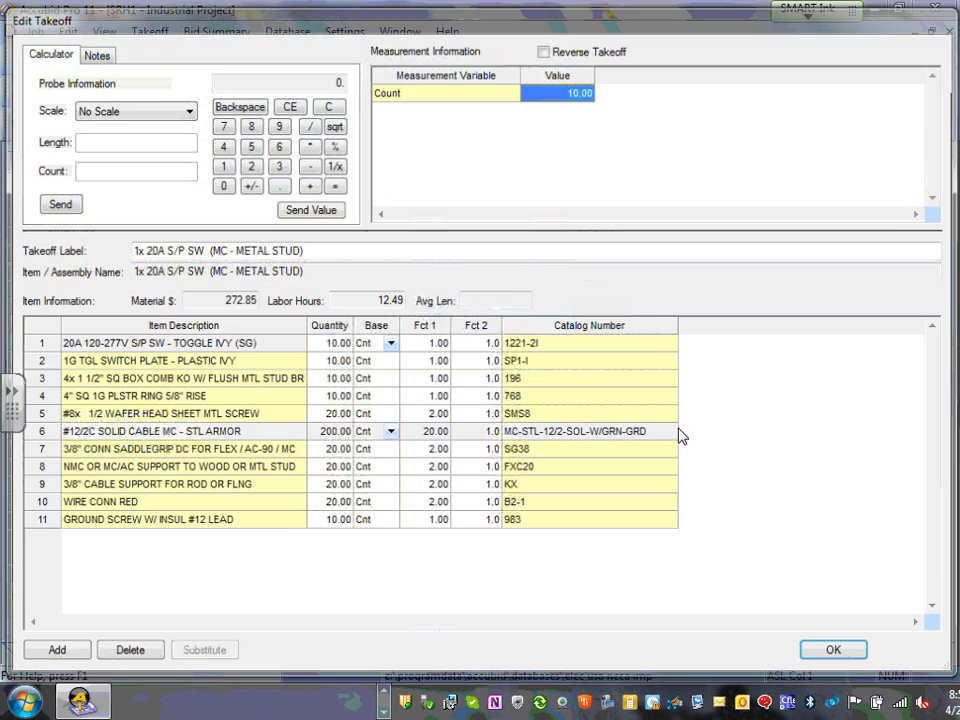
left_click(572, 91)
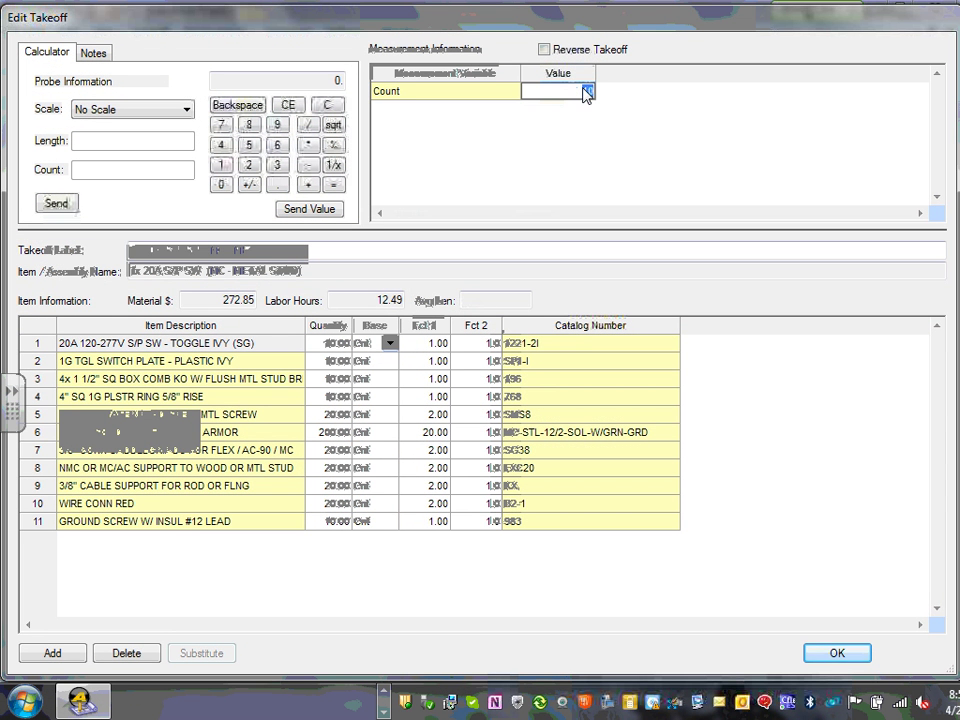
double_click(585, 92)
type("20")
left_click(823, 656)
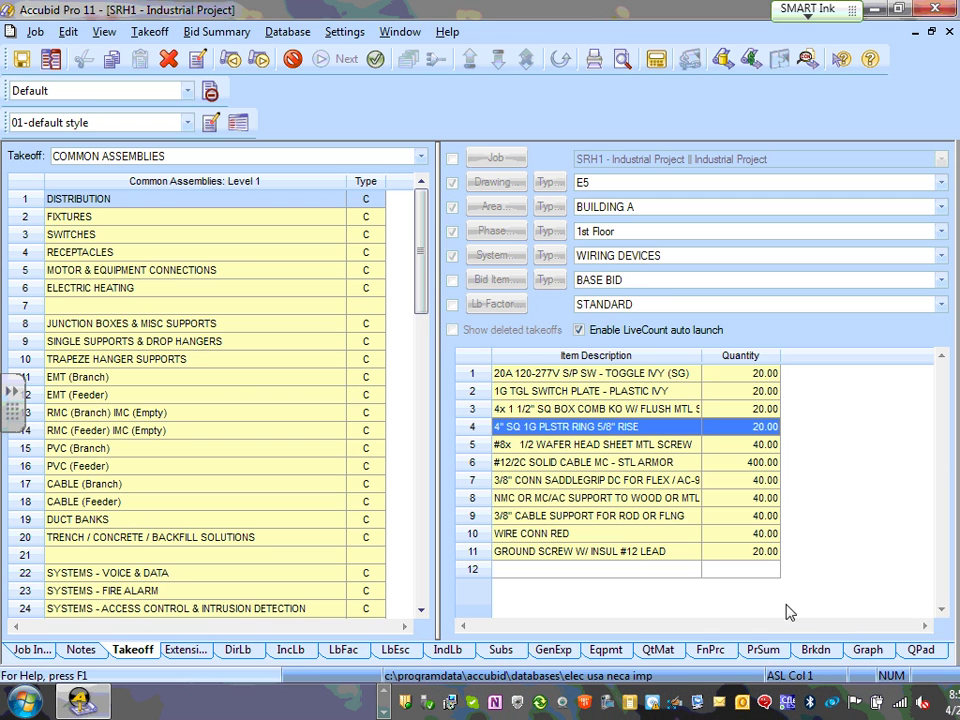
right_click(782, 544)
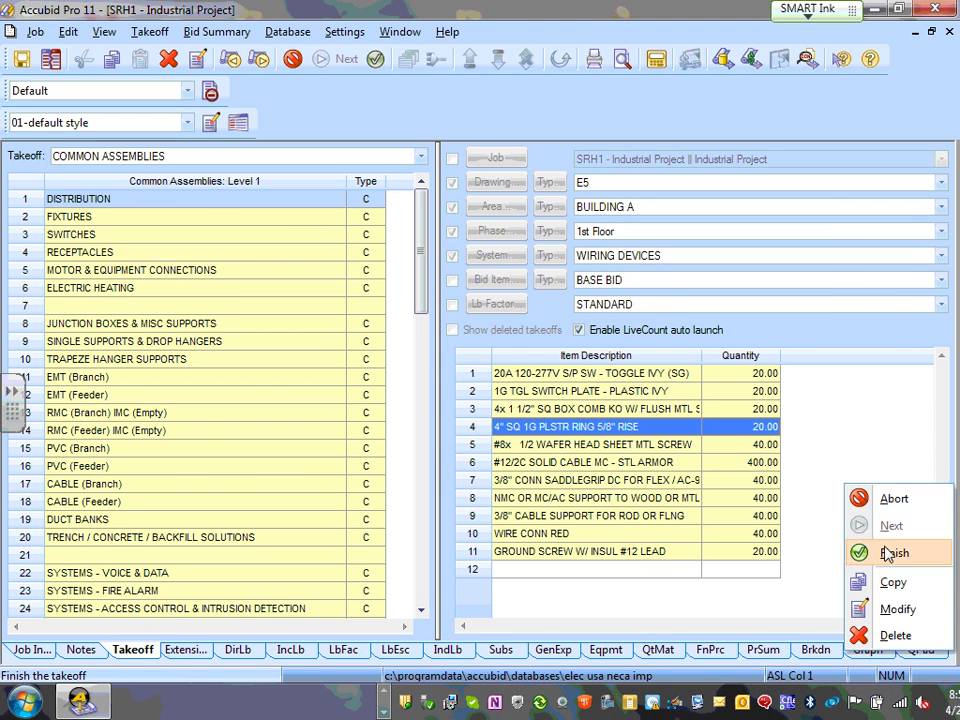
left_click(829, 611)
left_click(381, 378)
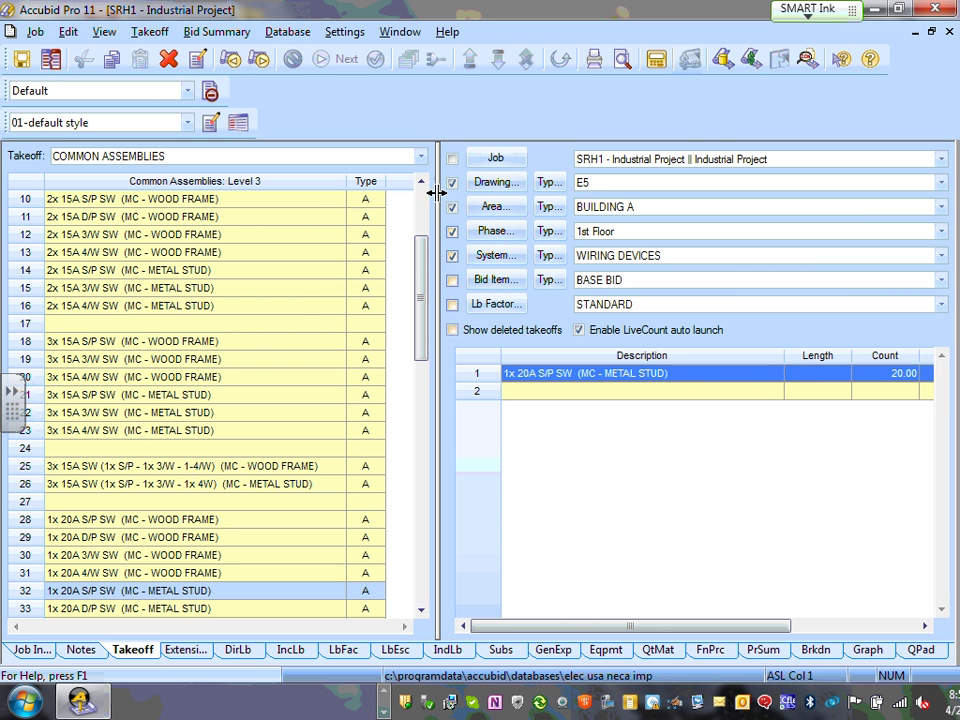
- Go back up to the Level 1 categories and open the SWITCHES assemblies
right_click(202, 305)
right_click(202, 305)
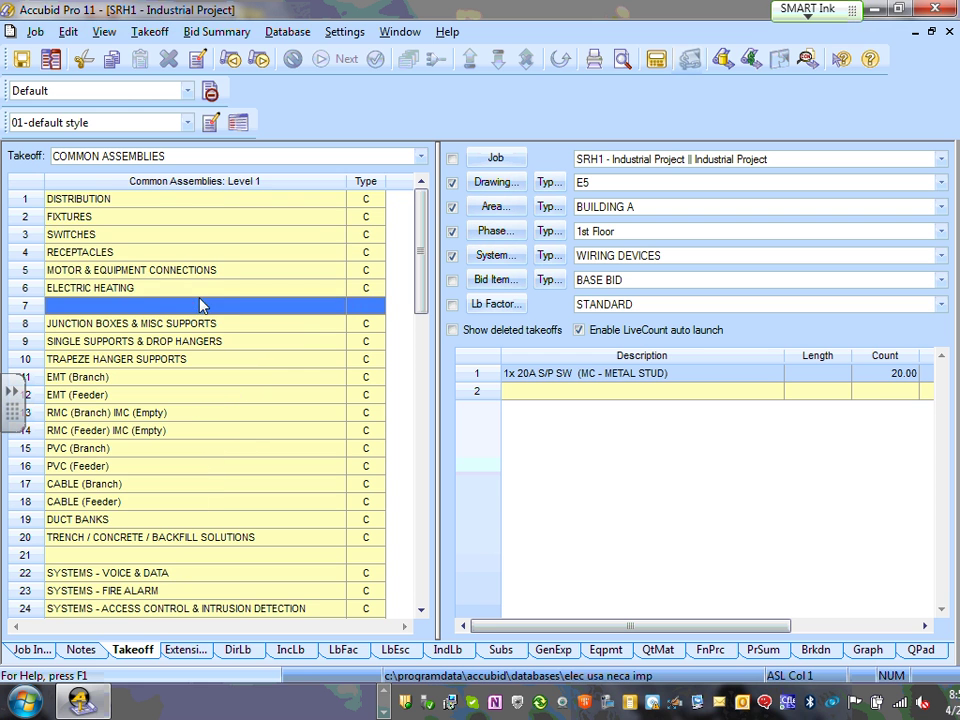
double_click(110, 234)
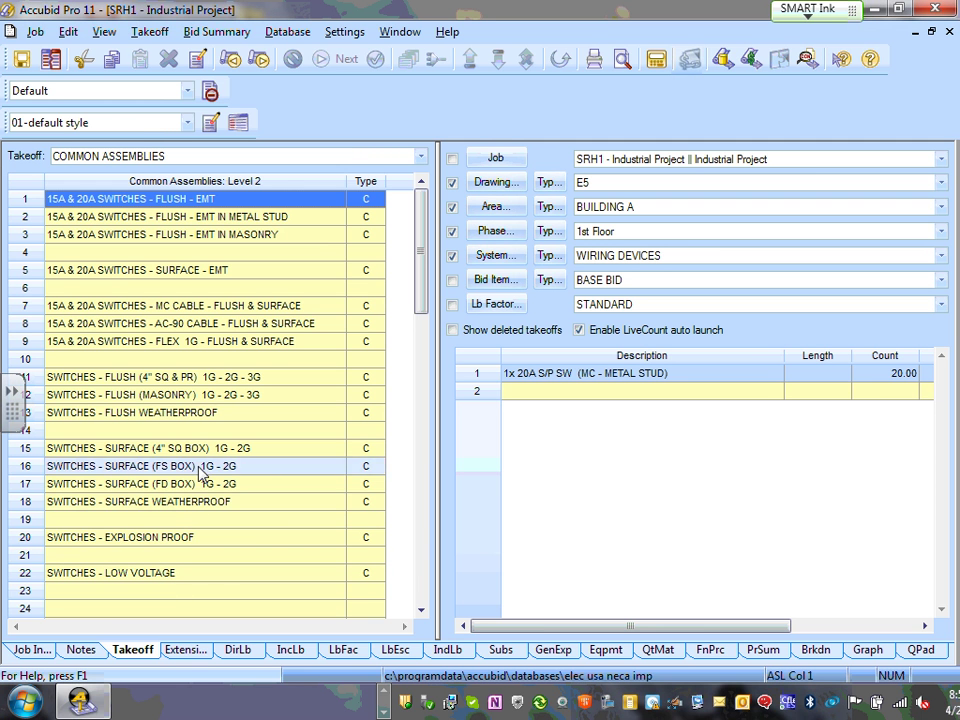
- Back at Level 1, browse the MOTOR & EQUIPMENT CONNECTIONS assemblies and return
right_click(220, 338)
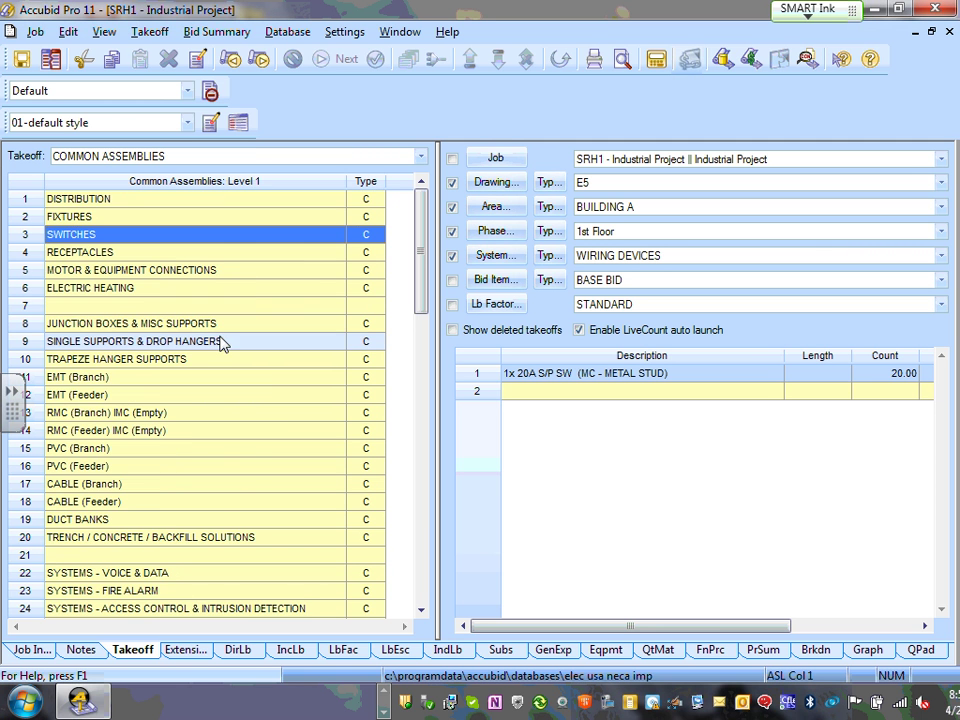
left_click(110, 377)
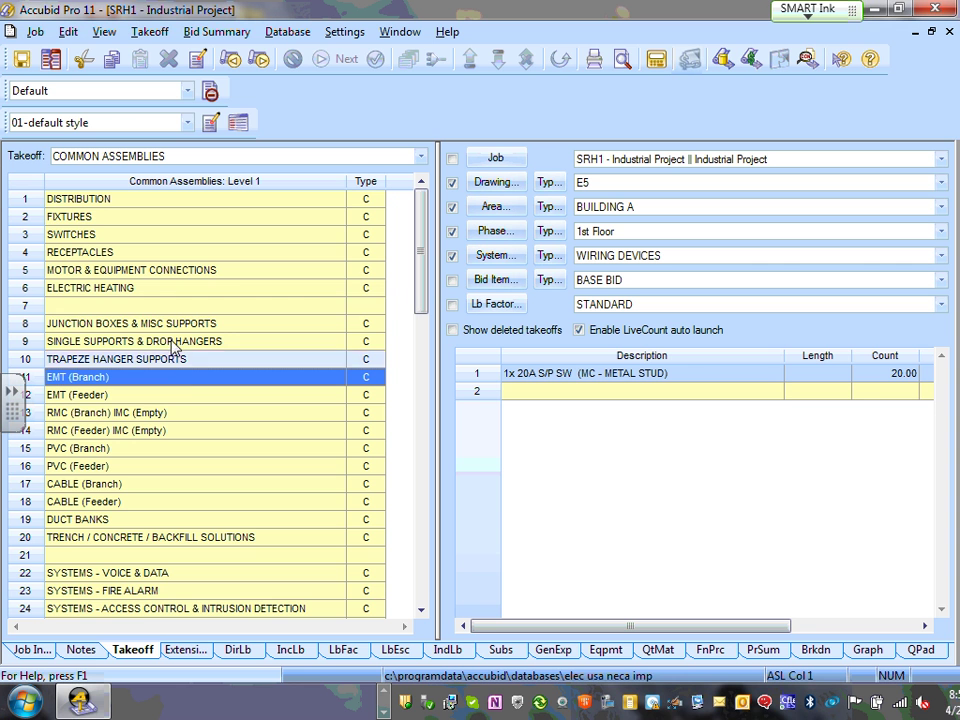
double_click(117, 278)
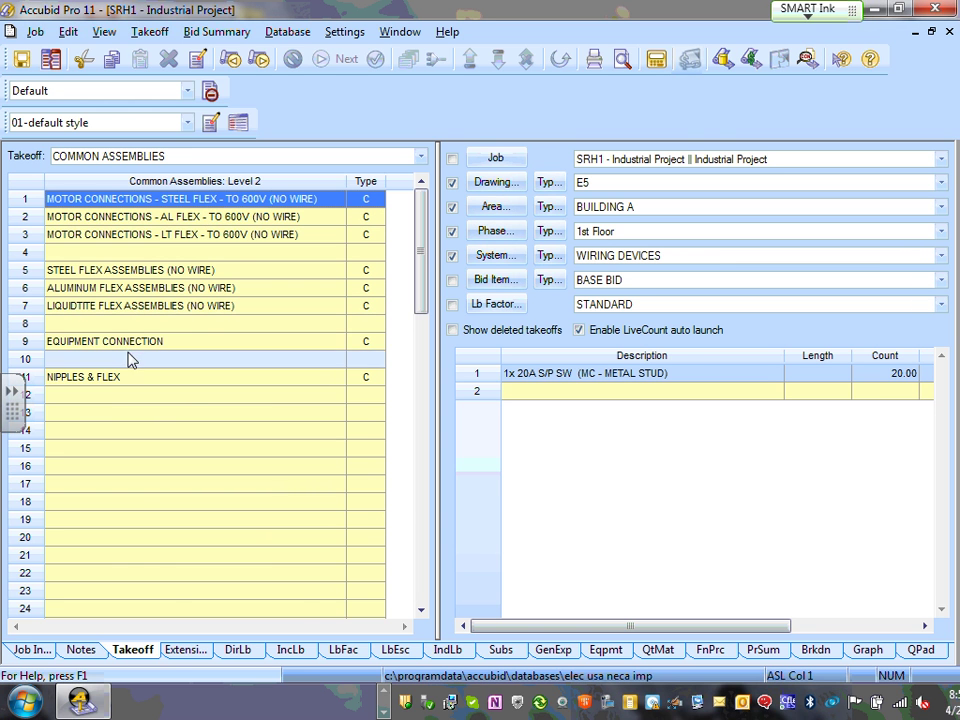
right_click(187, 397)
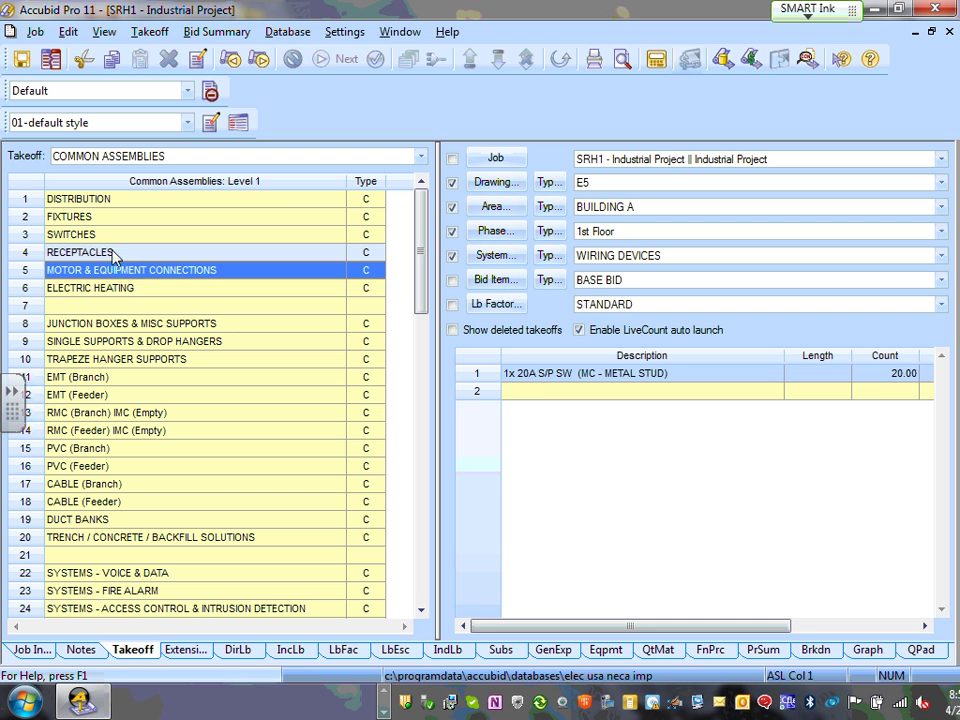
- Browse DISTRIBUTION > MANUAL DISCONNECTS assemblies, then return to the Level 1 categories
double_click(147, 204)
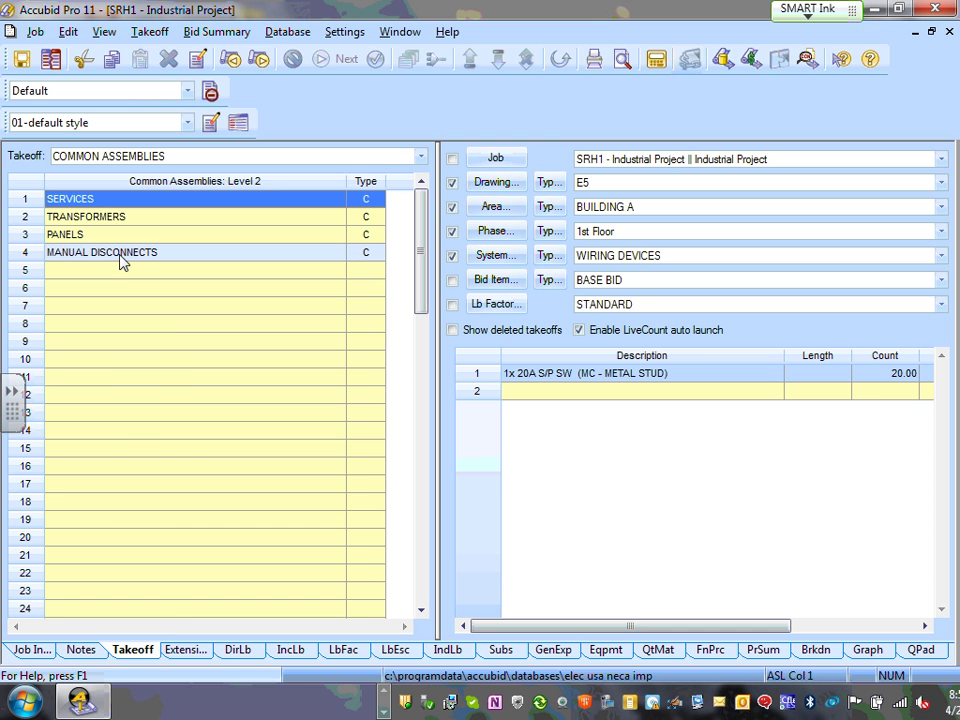
double_click(120, 258)
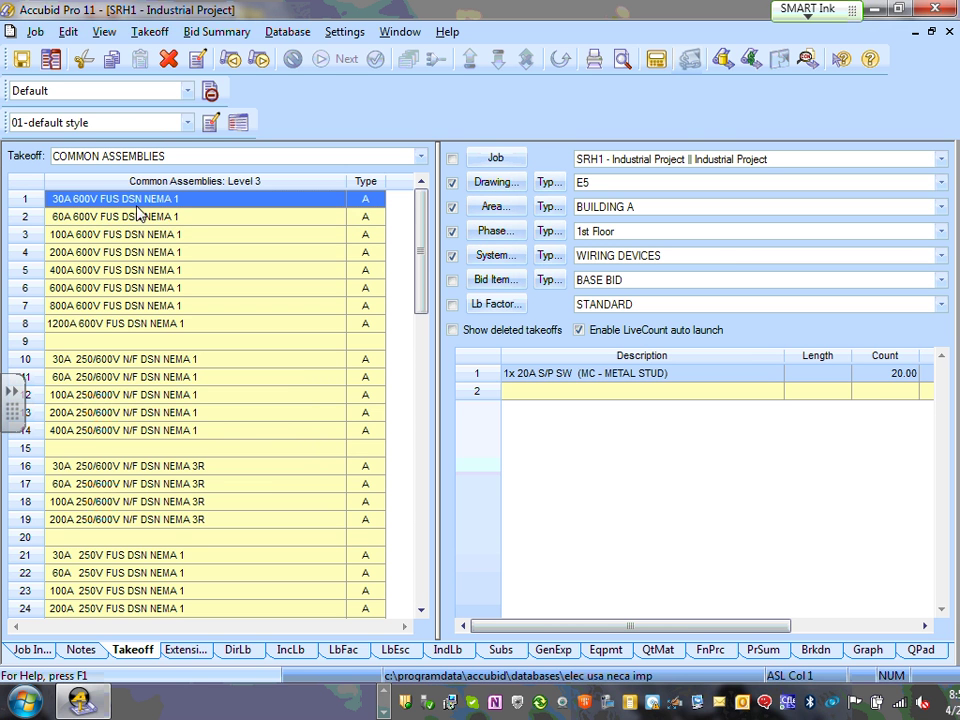
scroll(240, 342, "down", 1)
scroll(230, 338, "up", 1)
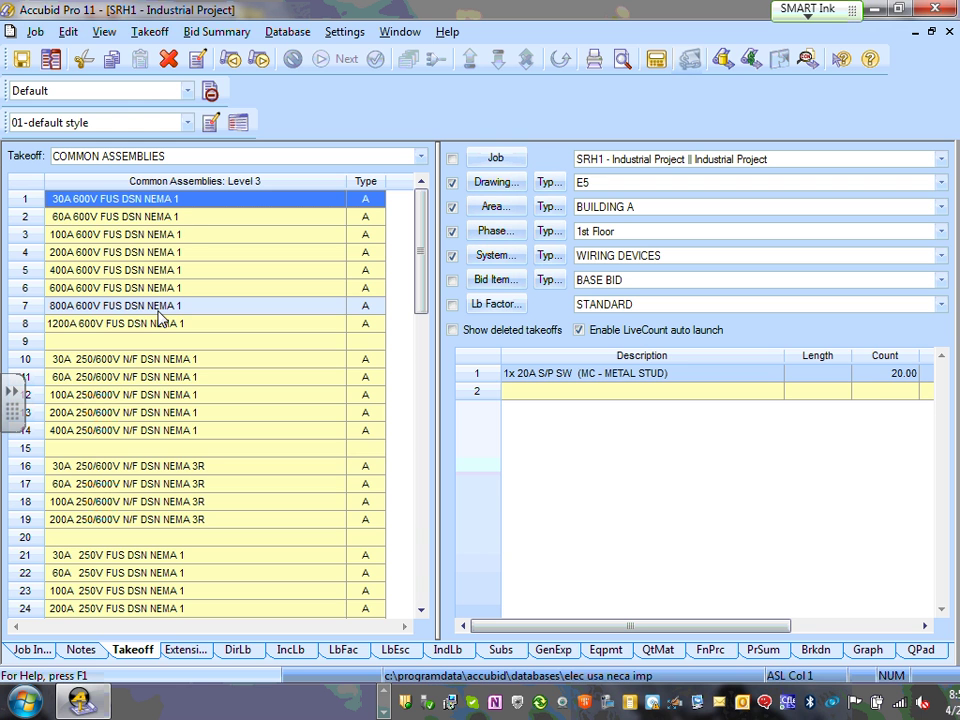
right_click(153, 269)
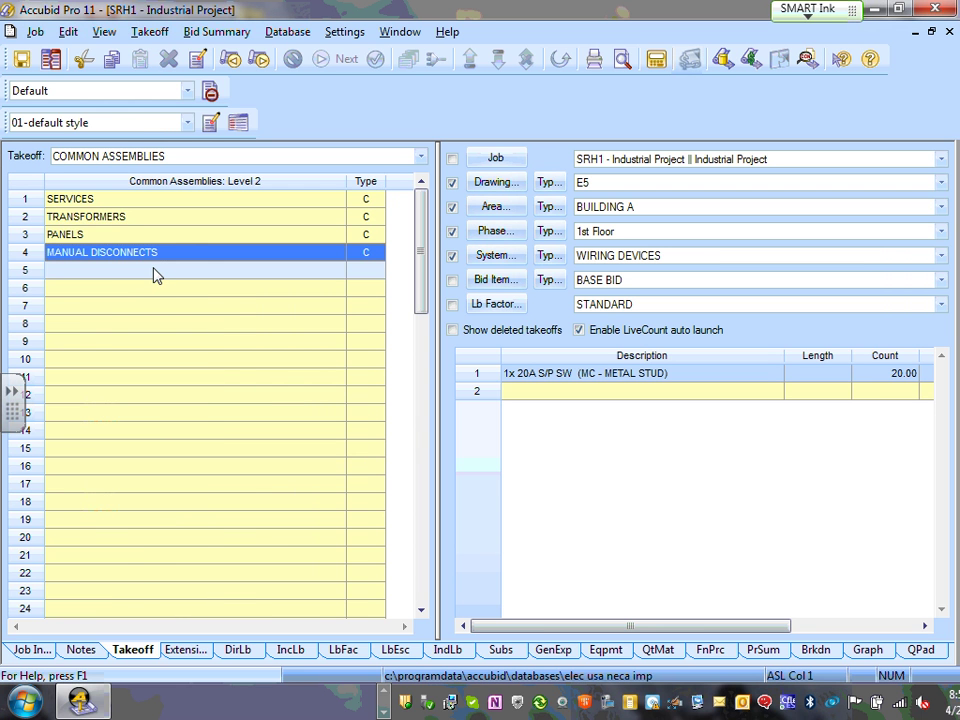
right_click(153, 271)
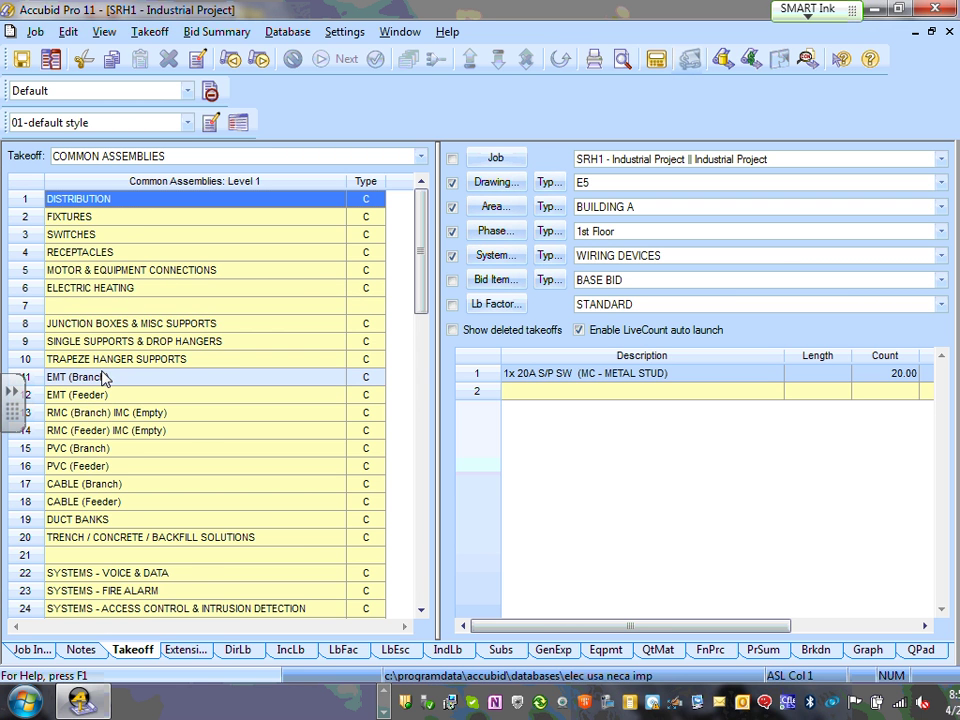
- Switch drawing E5's takeoff system to BRANCH WIRING
scroll(100, 377, "down", 1)
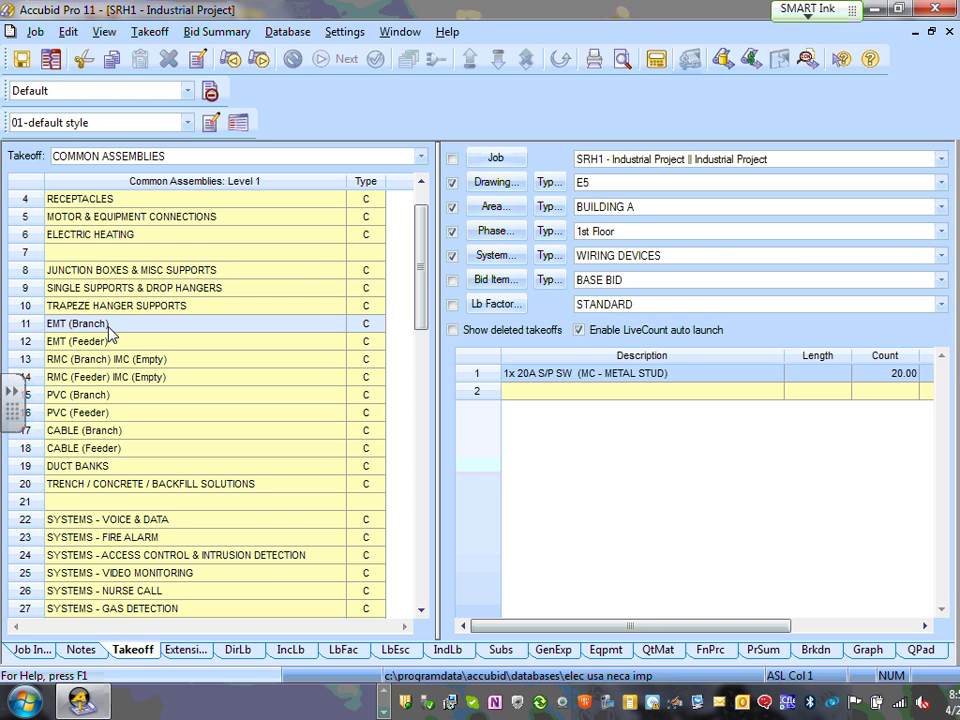
left_click(115, 326)
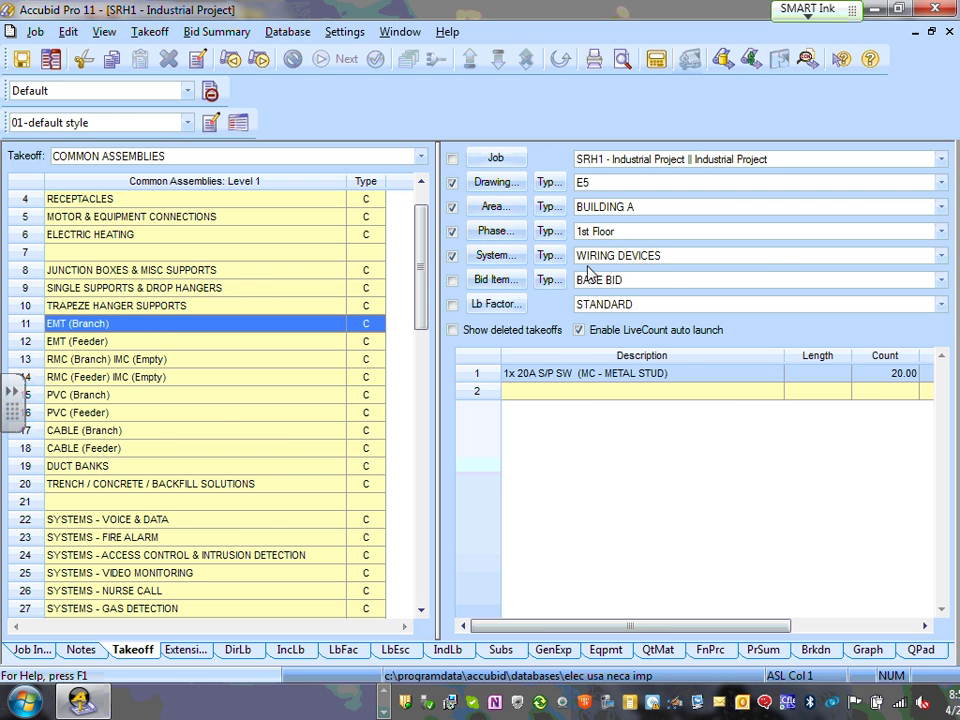
left_click(940, 256)
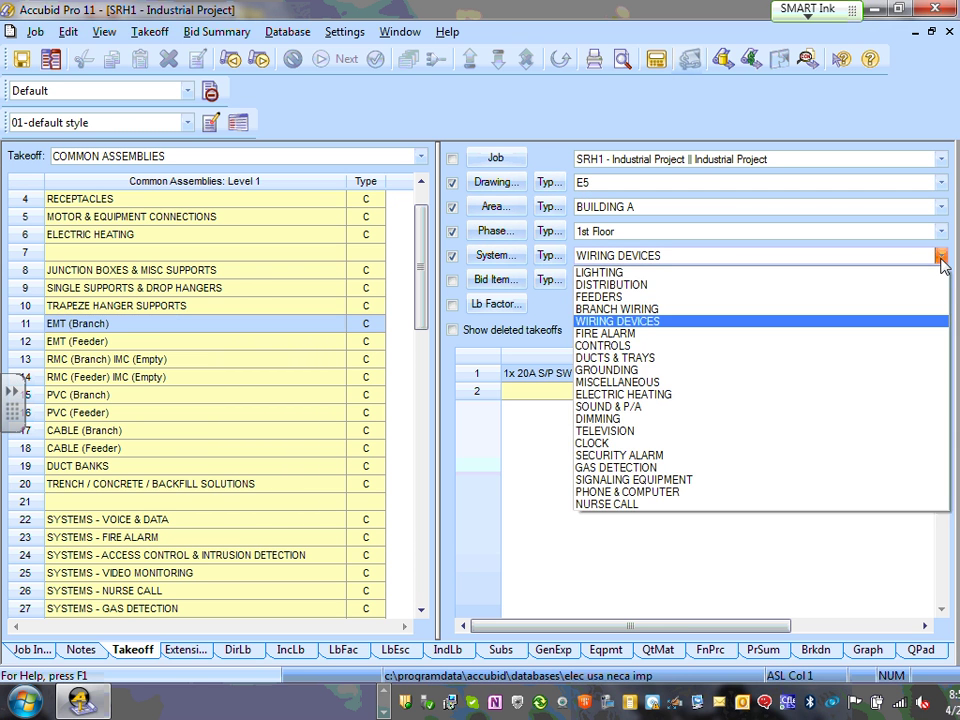
left_click(640, 309)
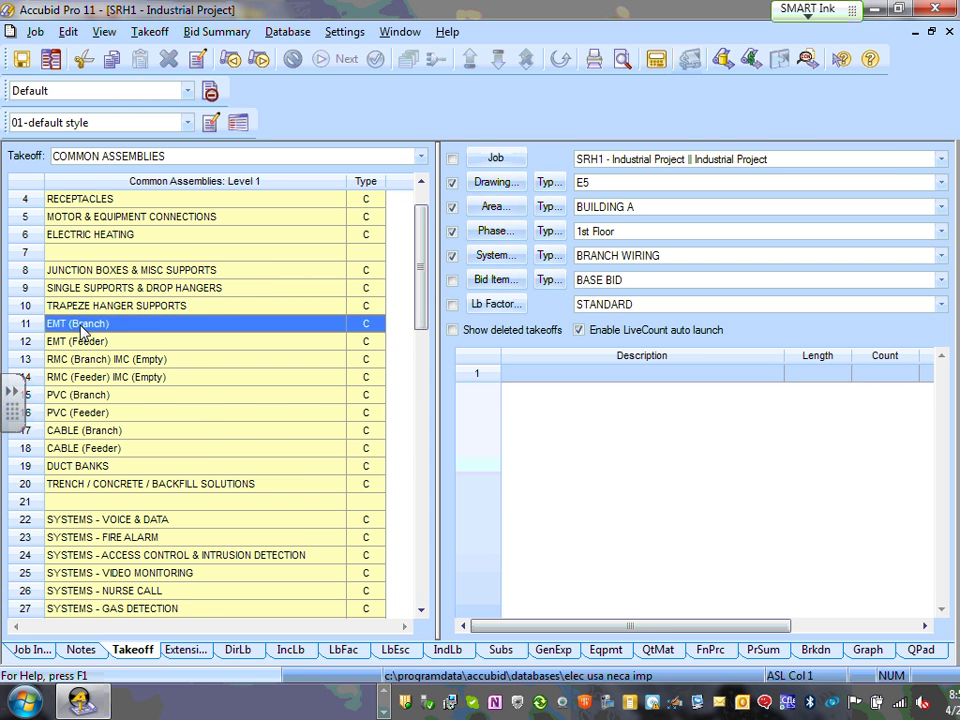
- Drill into EMT (Branch) > EMT DC SS ON CONCRETE - THHN and select 3/4" EMT ON CONC 8 #12
double_click(85, 330)
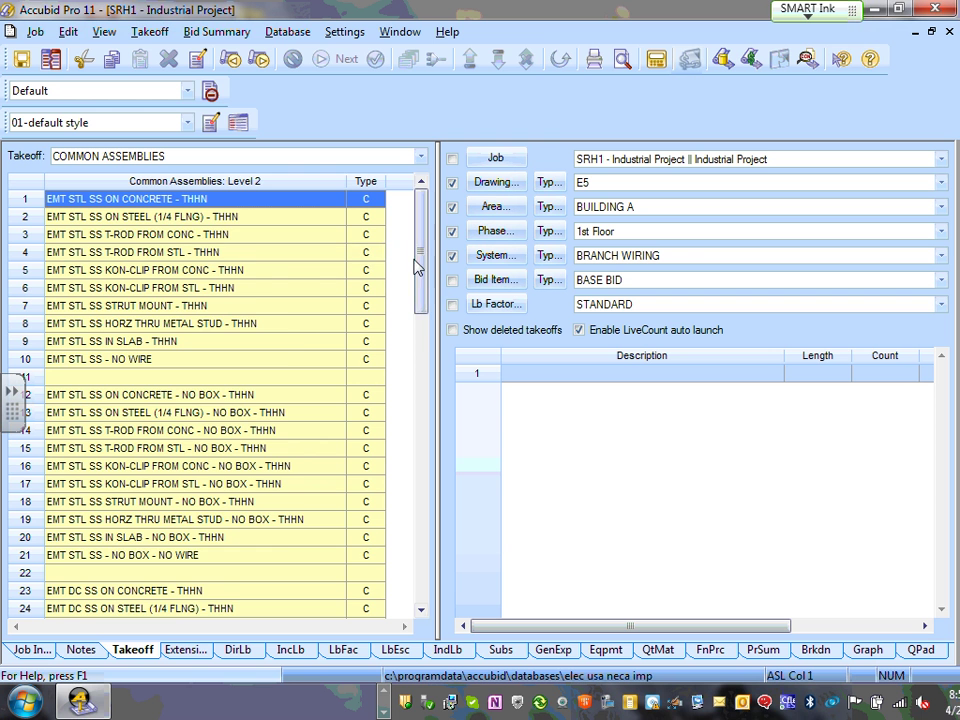
left_click_drag(420, 268, 418, 321)
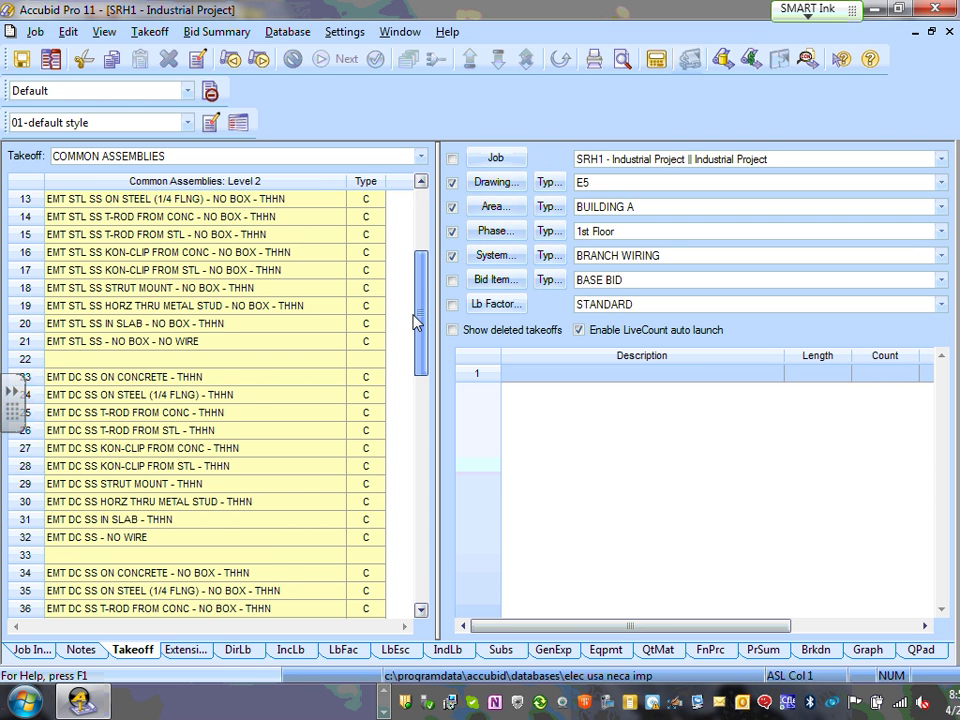
scroll(415, 328, "down", 1)
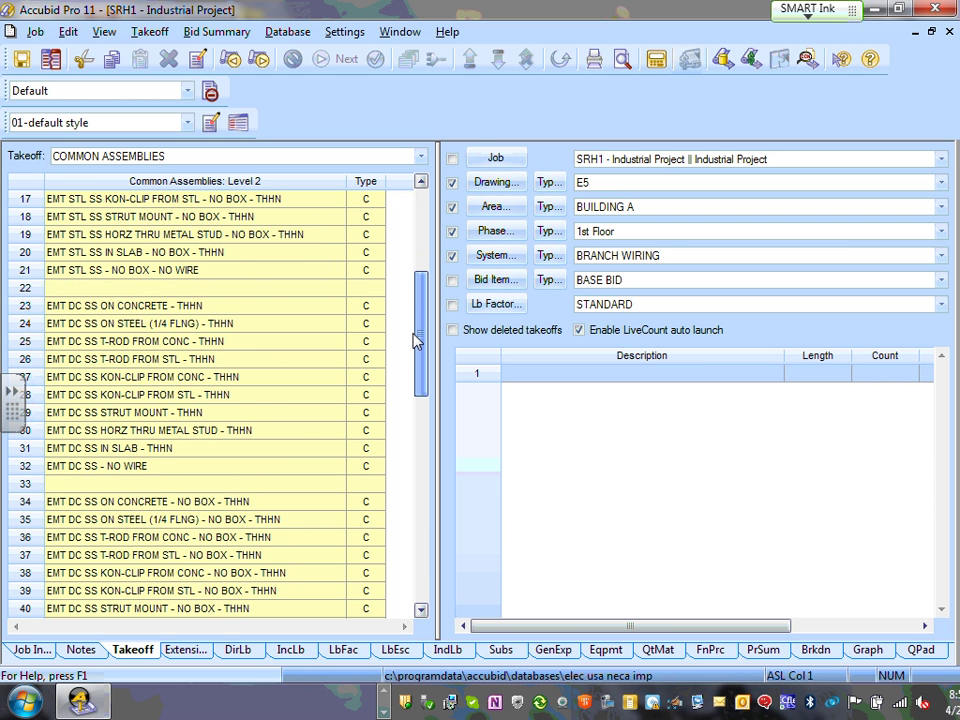
left_click(145, 310)
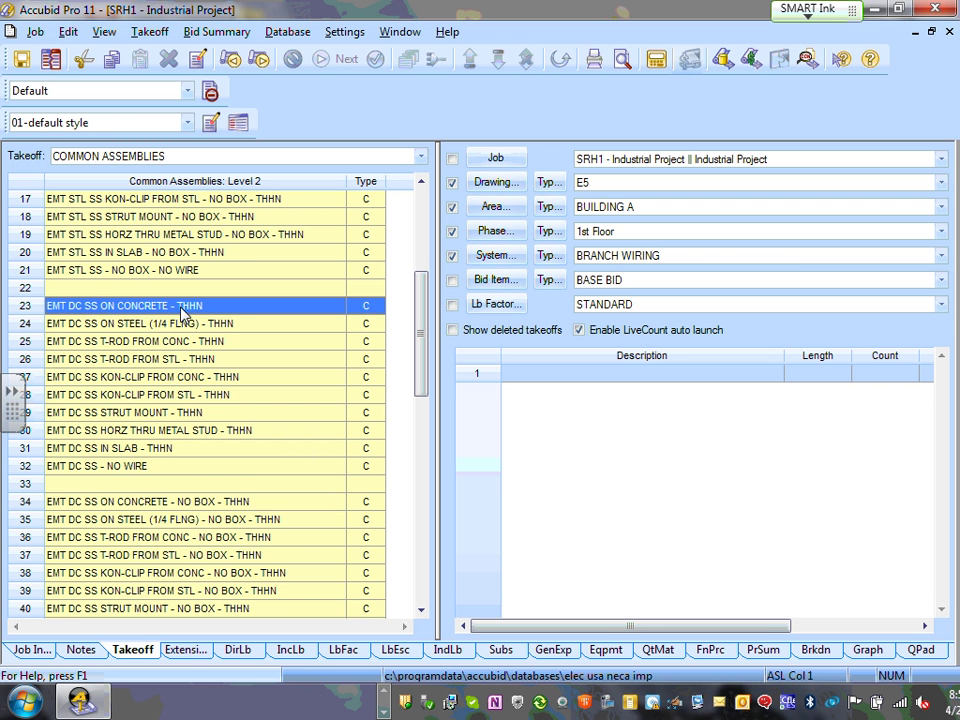
double_click(183, 306)
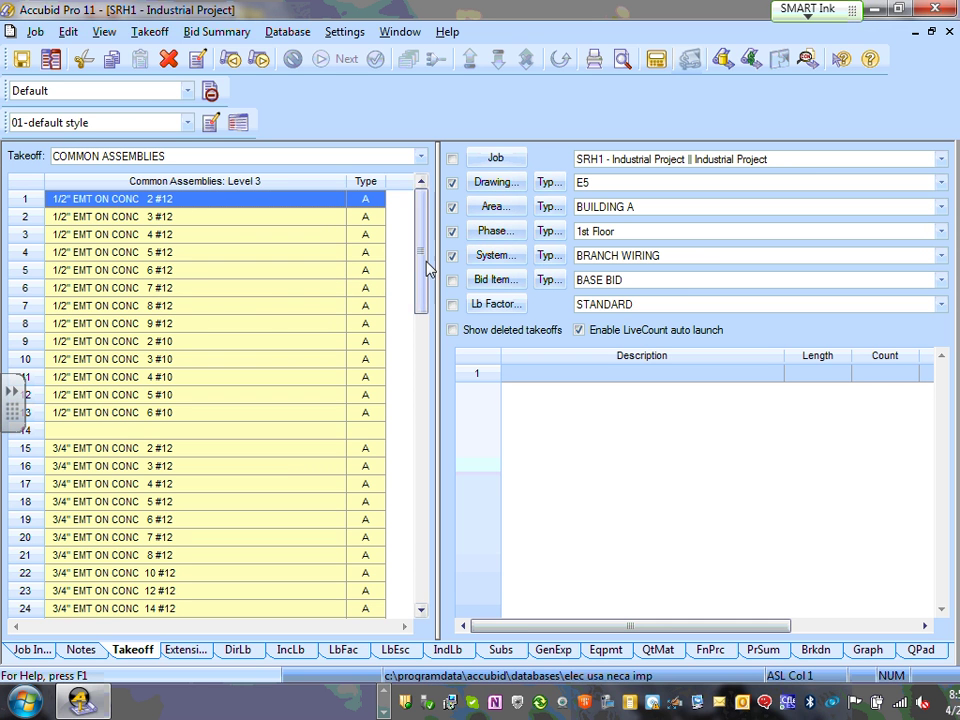
scroll(430, 248, "down", 1)
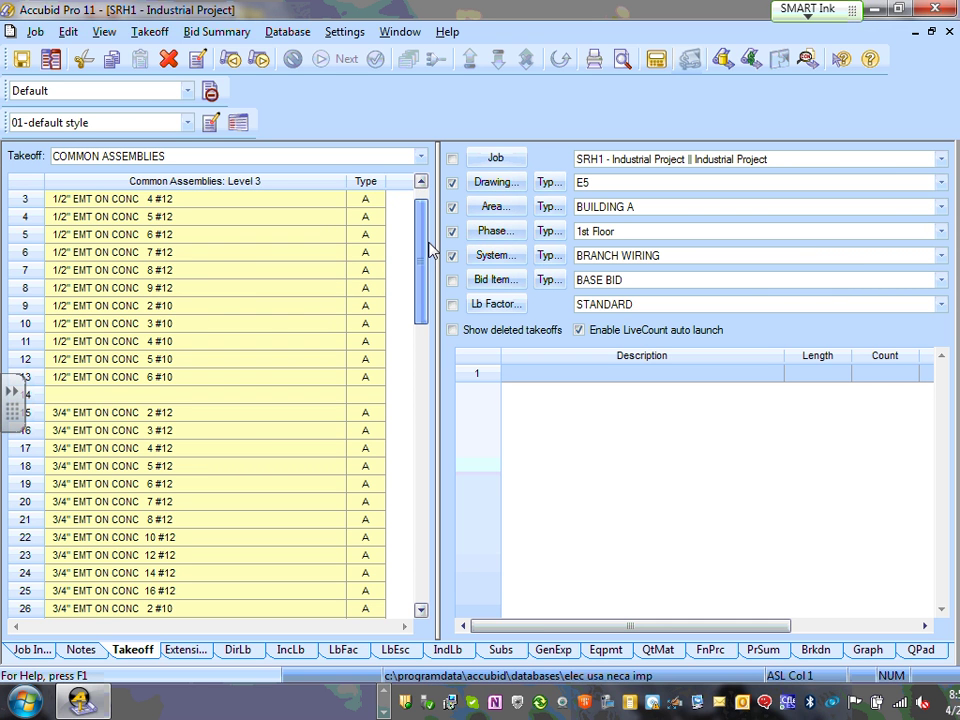
left_click_drag(430, 248, 431, 293)
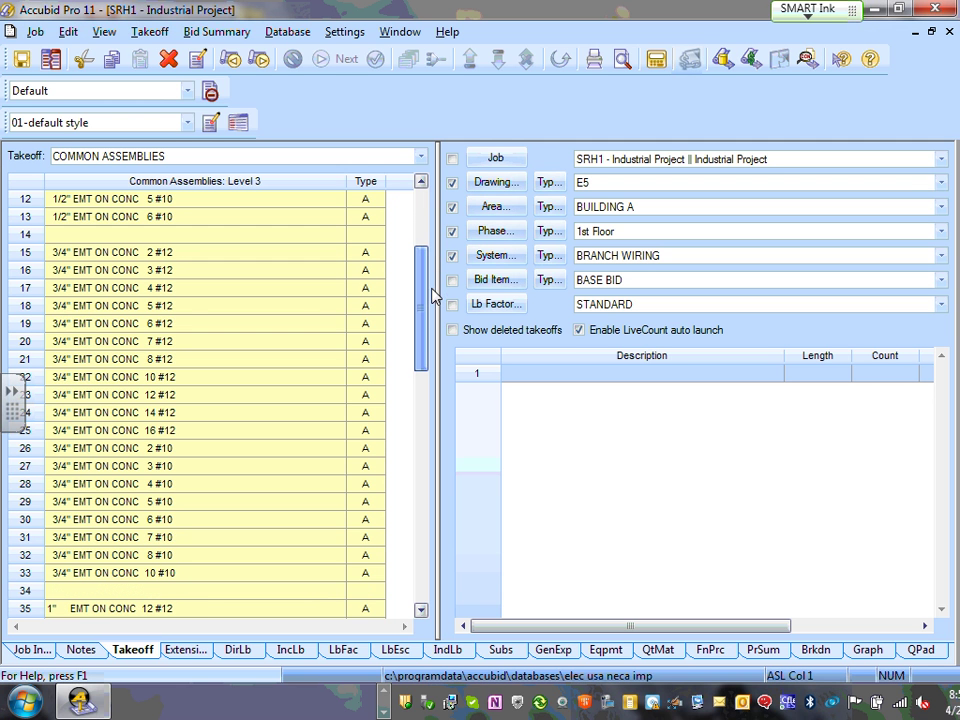
left_click(80, 359)
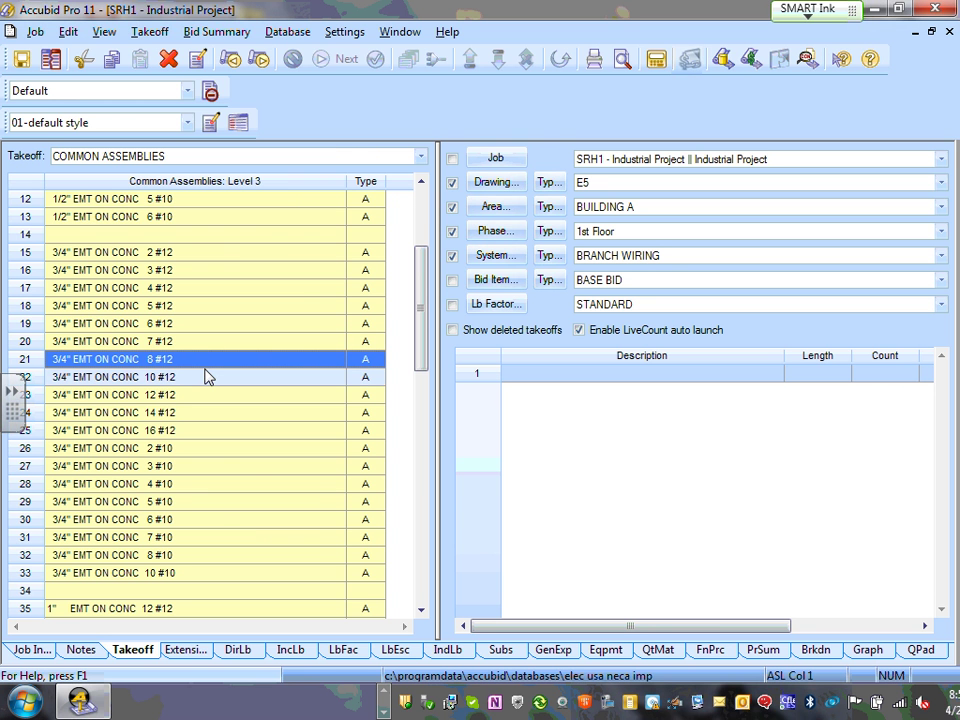
- Take off 3/4" EMT ON CONC 8 #12 with length 100 and count 1
double_click(207, 360)
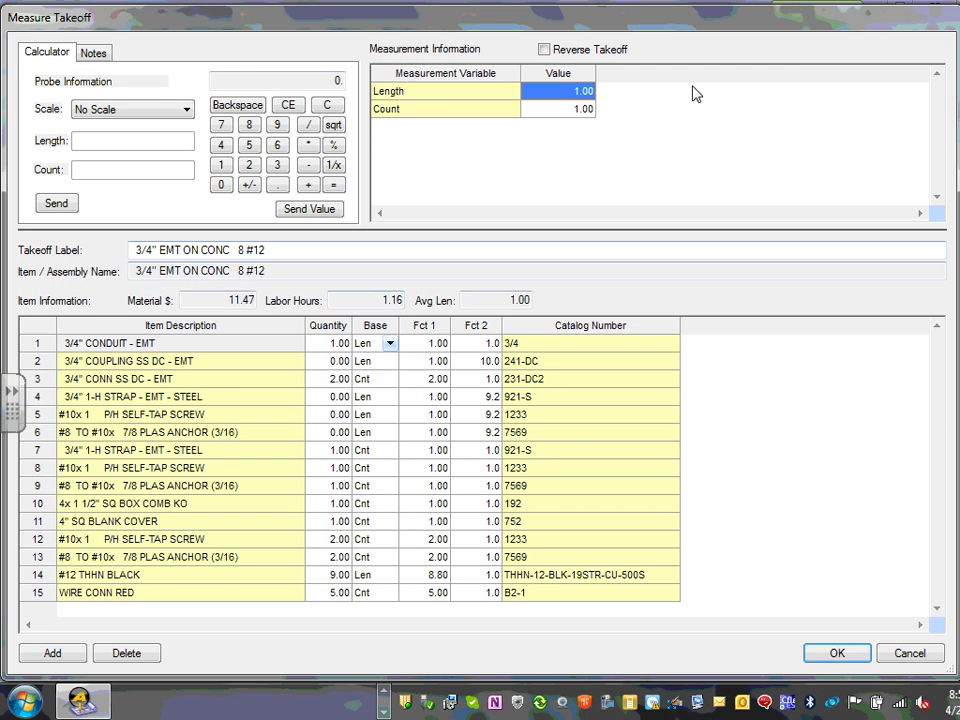
left_click(586, 92)
left_click(578, 94)
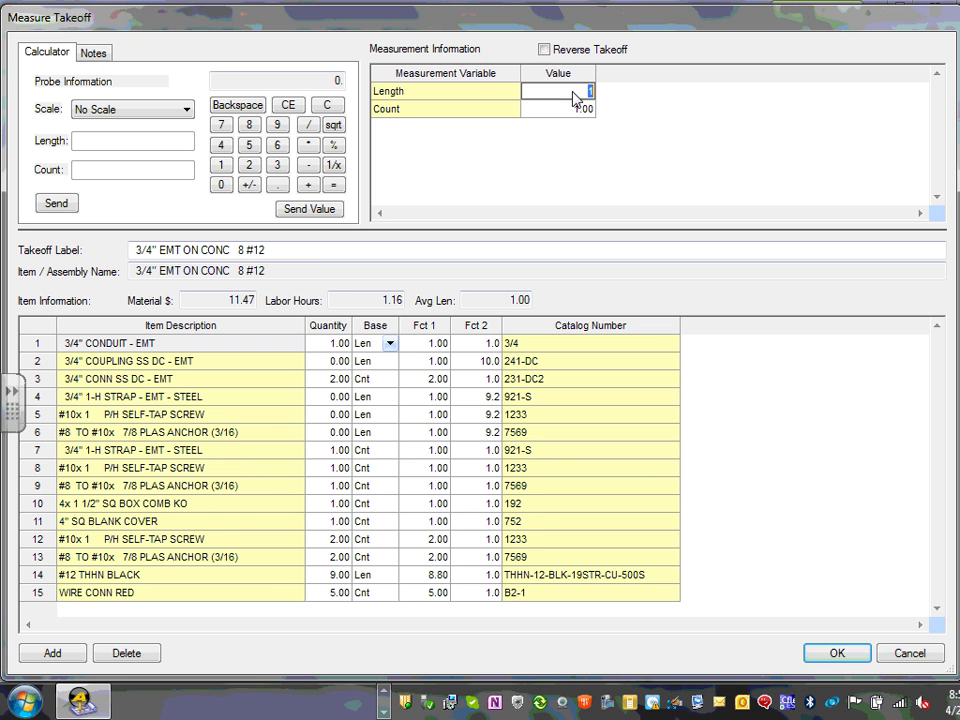
type("1")
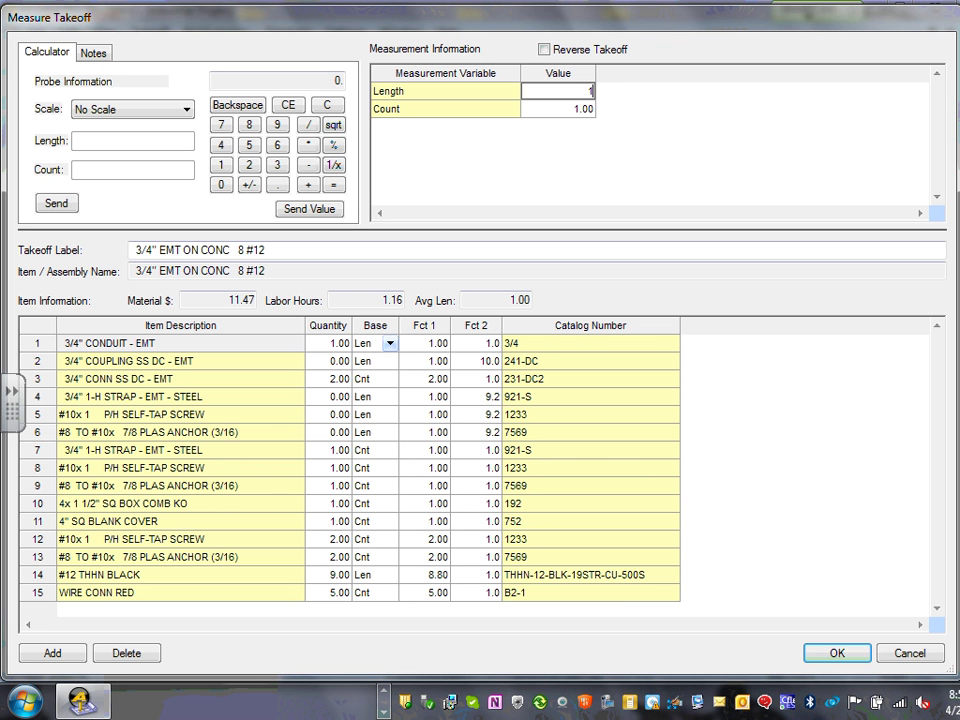
type("00")
key("Return")
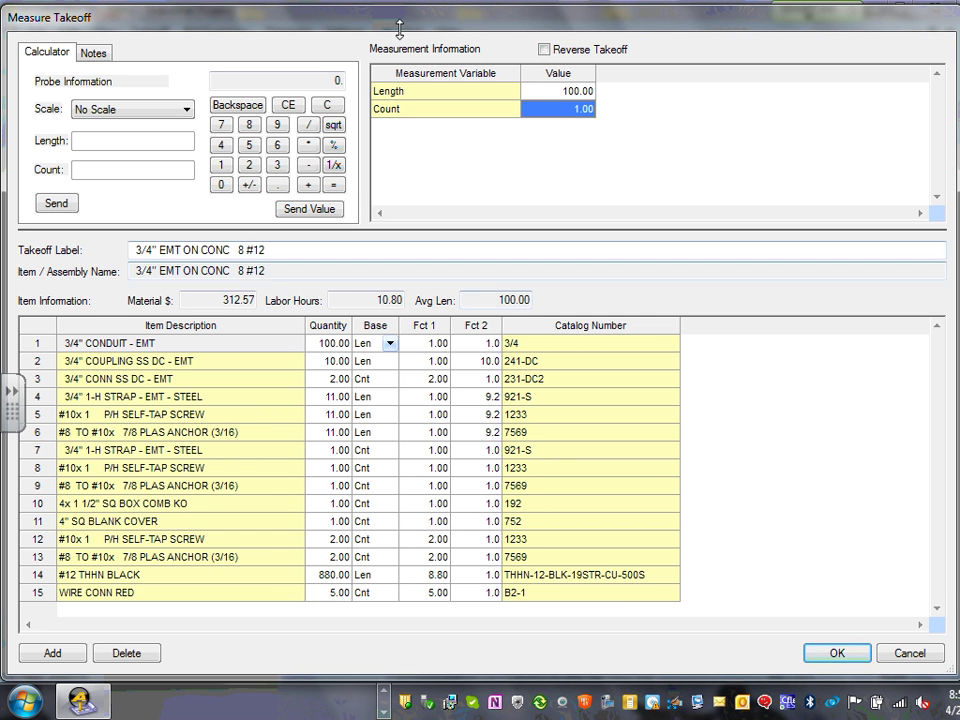
left_click(572, 112)
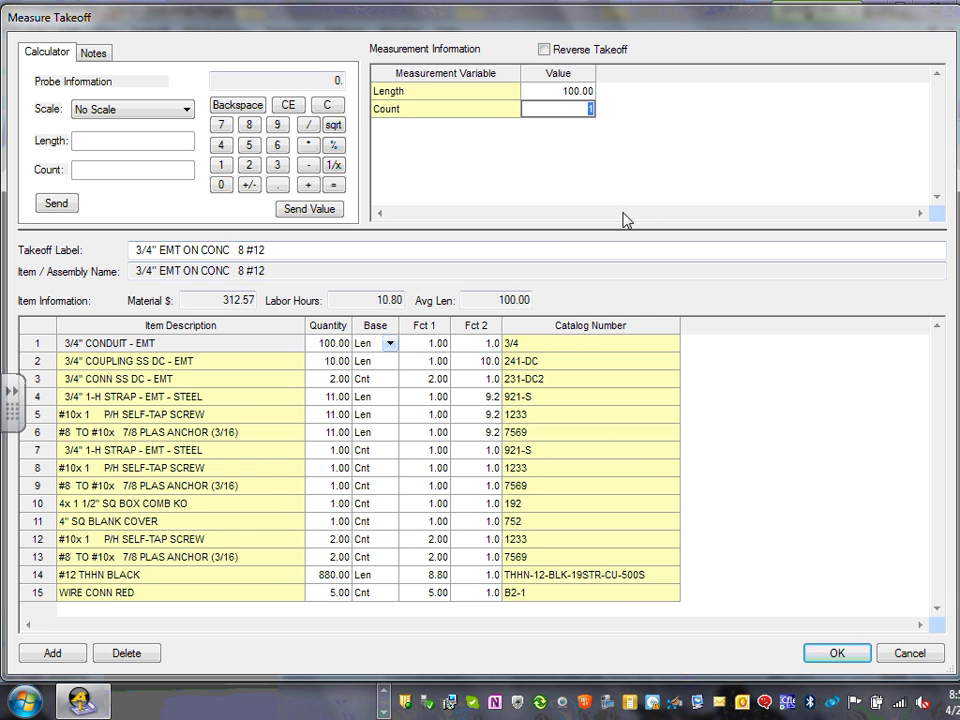
left_click(830, 650)
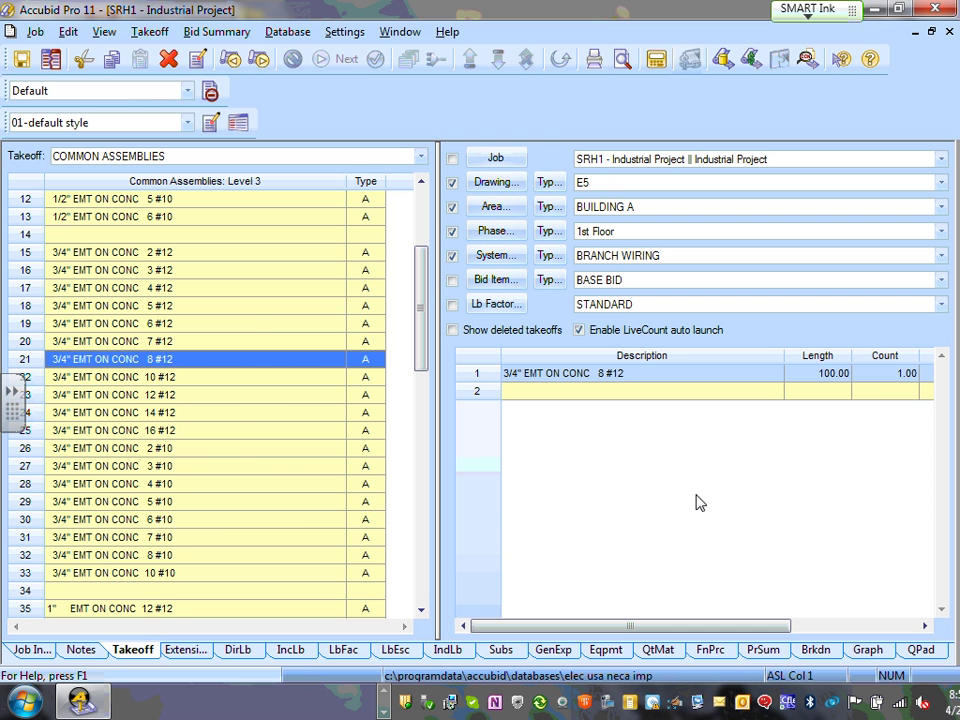
- Return from the EMT assemblies to the top-level common assemblies
right_click(175, 363)
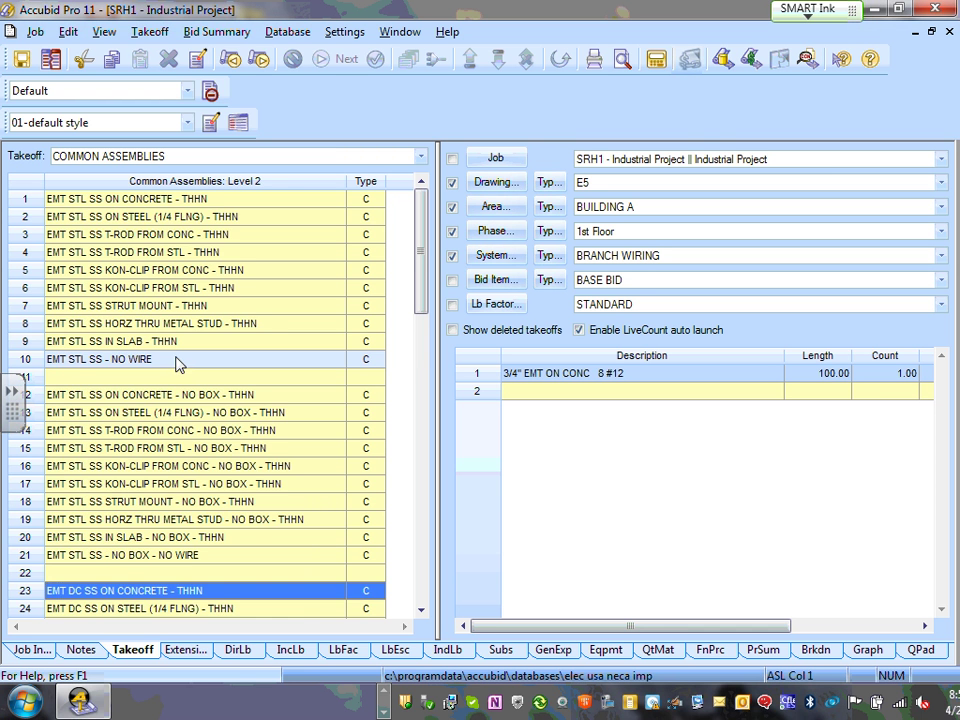
right_click(183, 360)
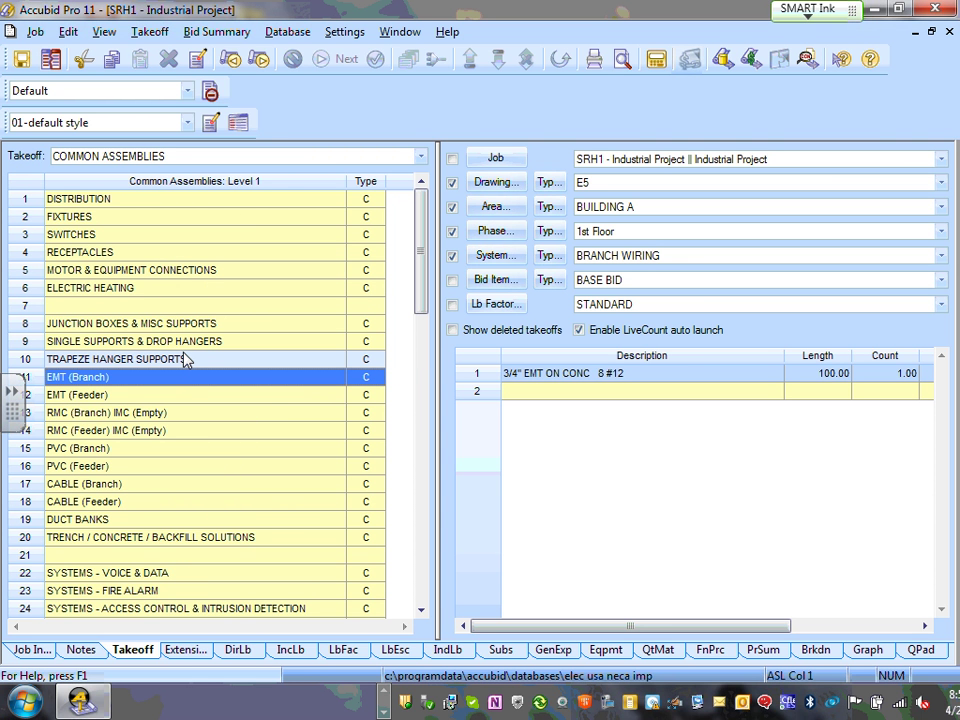
left_click(183, 359)
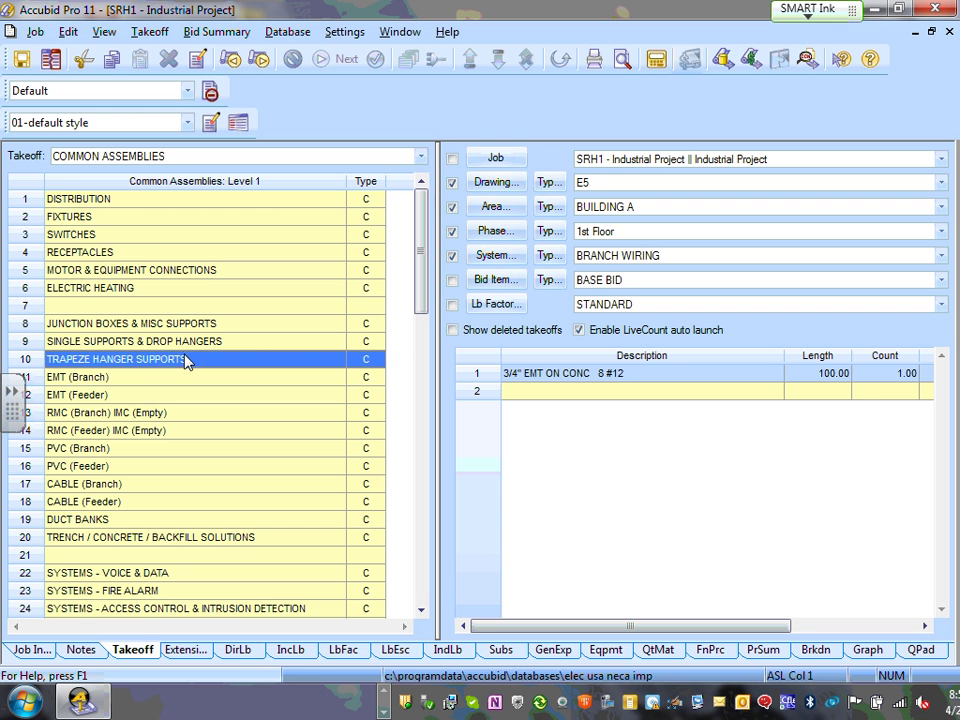
- View the Feeder Conduit and Wire and Ducts and Trays categories, ending on Temporary Assemblies
left_click(421, 157)
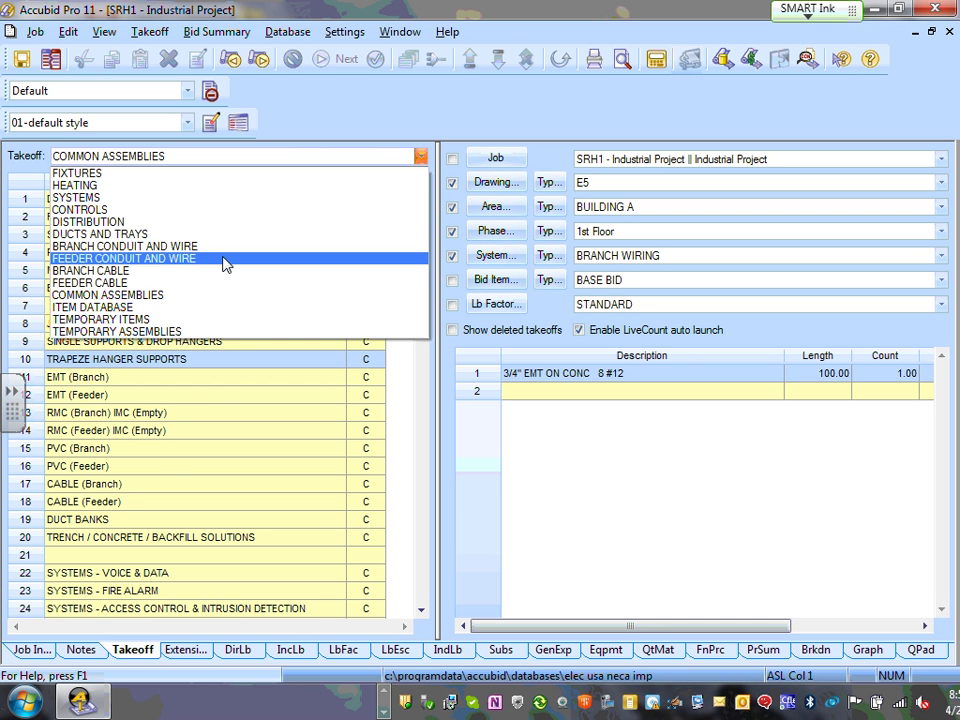
left_click(226, 263)
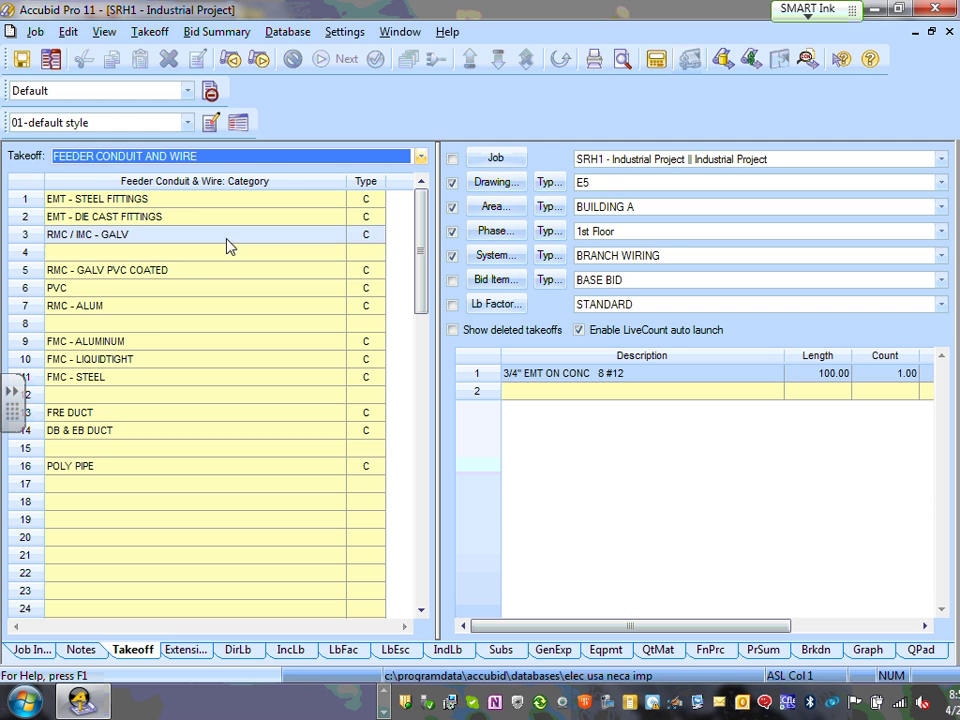
left_click(421, 157)
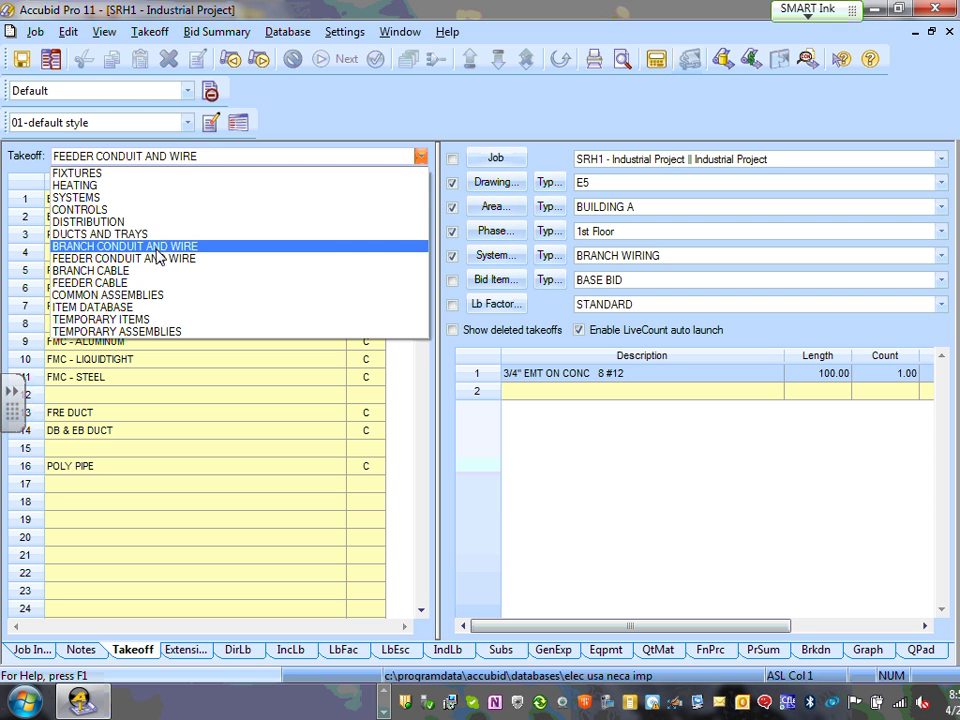
left_click(120, 233)
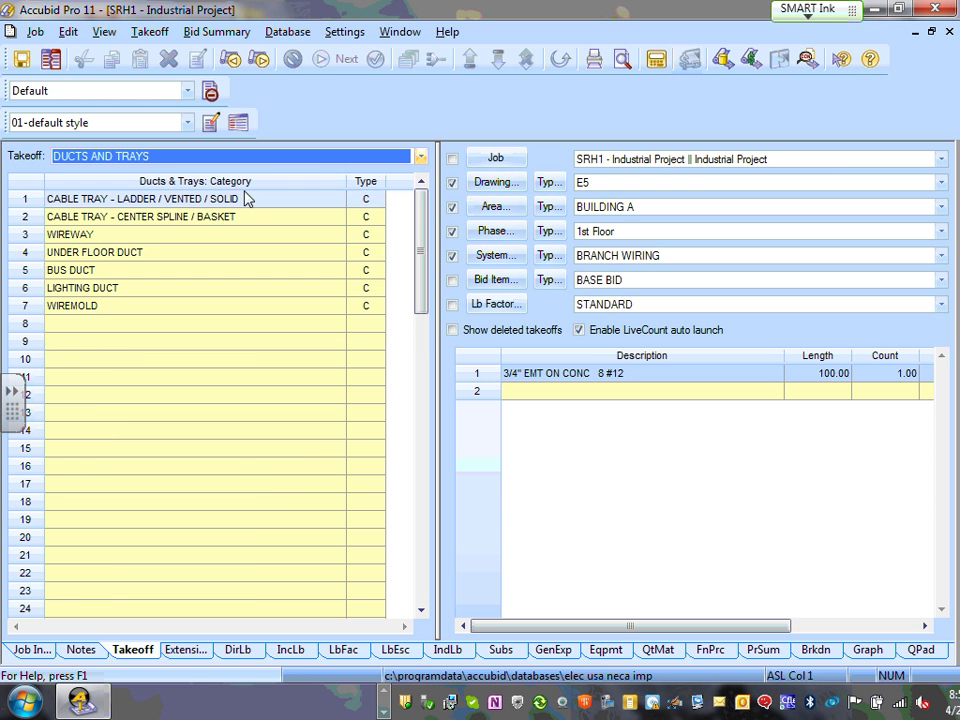
left_click(421, 157)
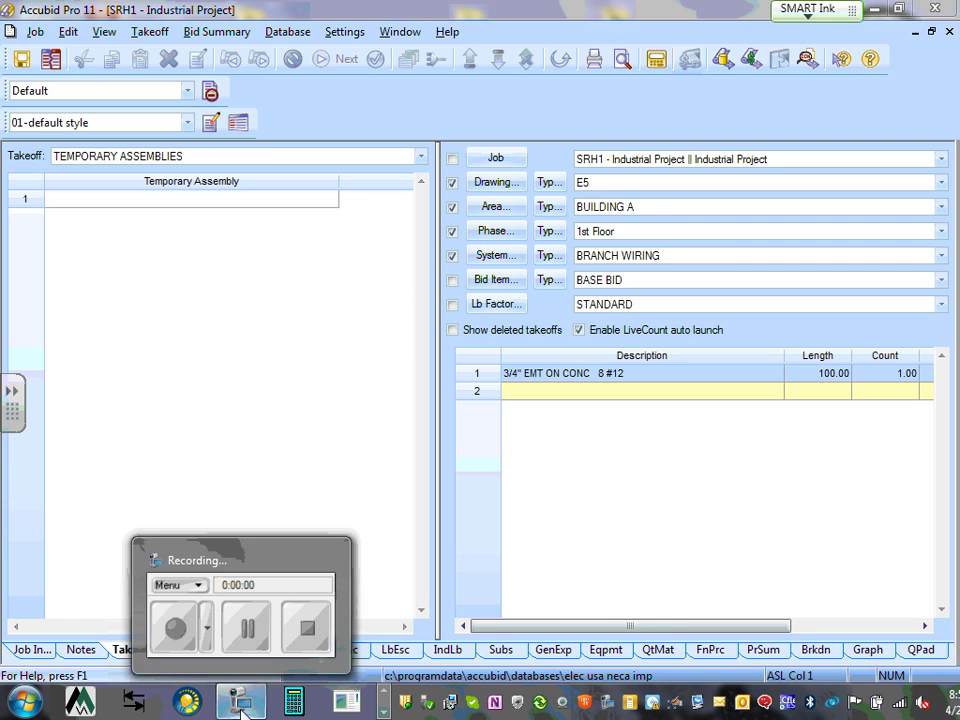
left_click(242, 712)
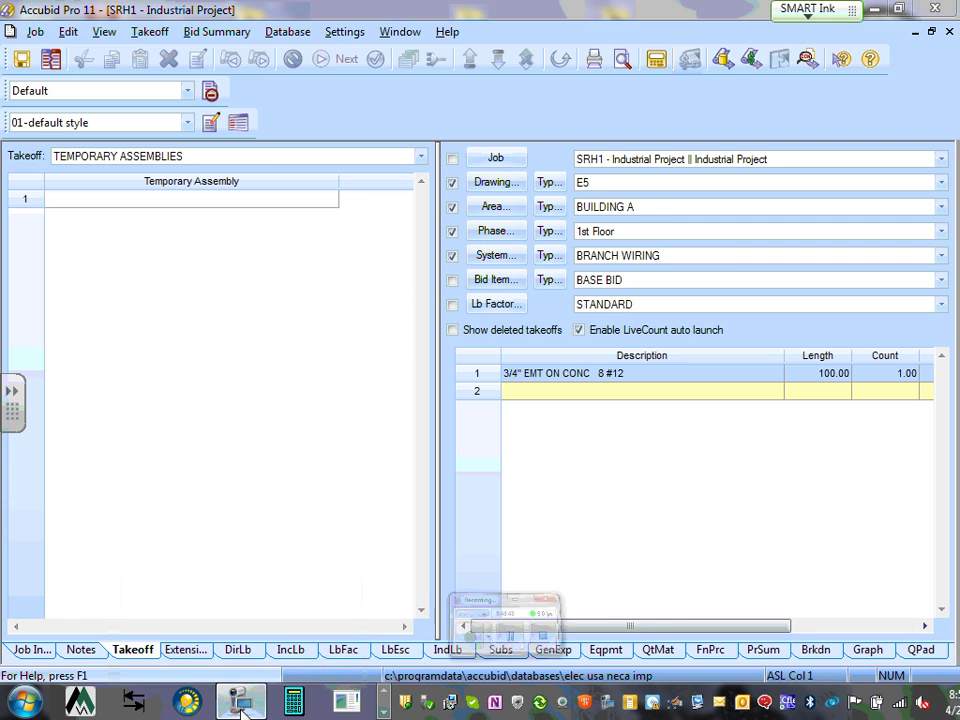